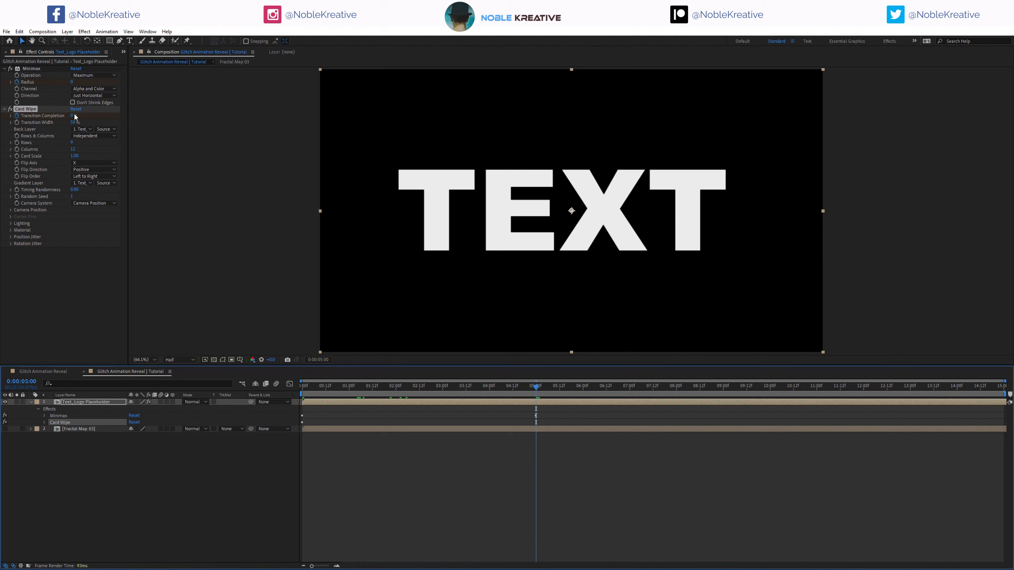
- Keyframe Card Wipe's Transition Completion at 100% on the 5-second mark and scrub back through the wipe
left_click_drag(71, 115, 222, 111)
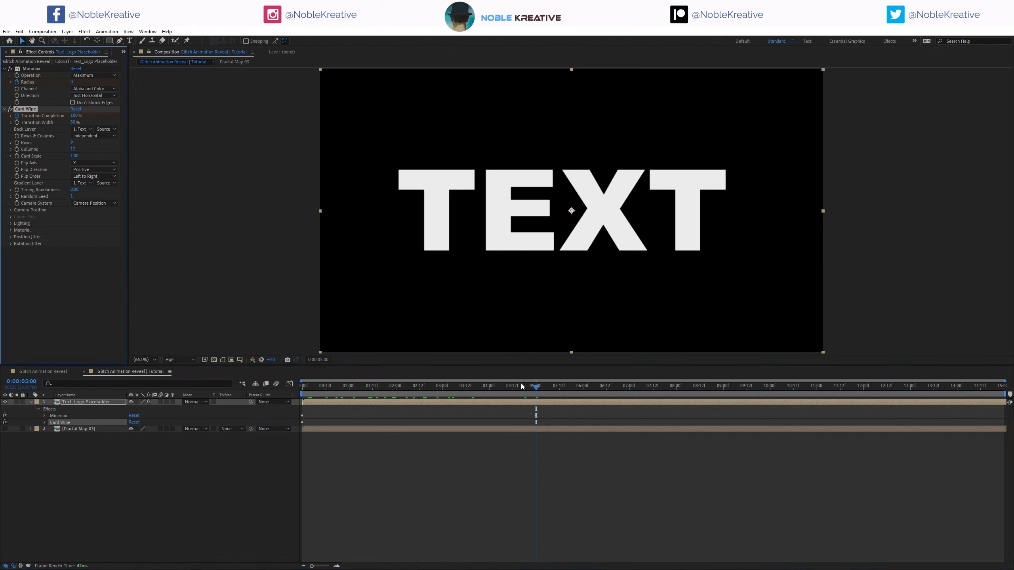
left_click_drag(521, 386, 390, 389)
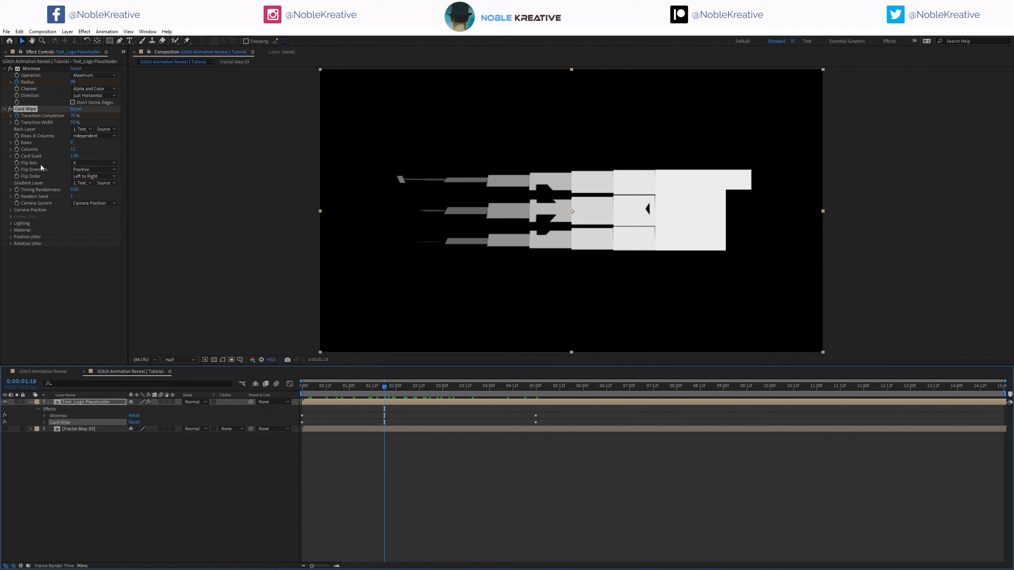
- Set Card Wipe's Flip Axis to Y and its Flip Direction to Negative
left_click(78, 170)
left_click(77, 167)
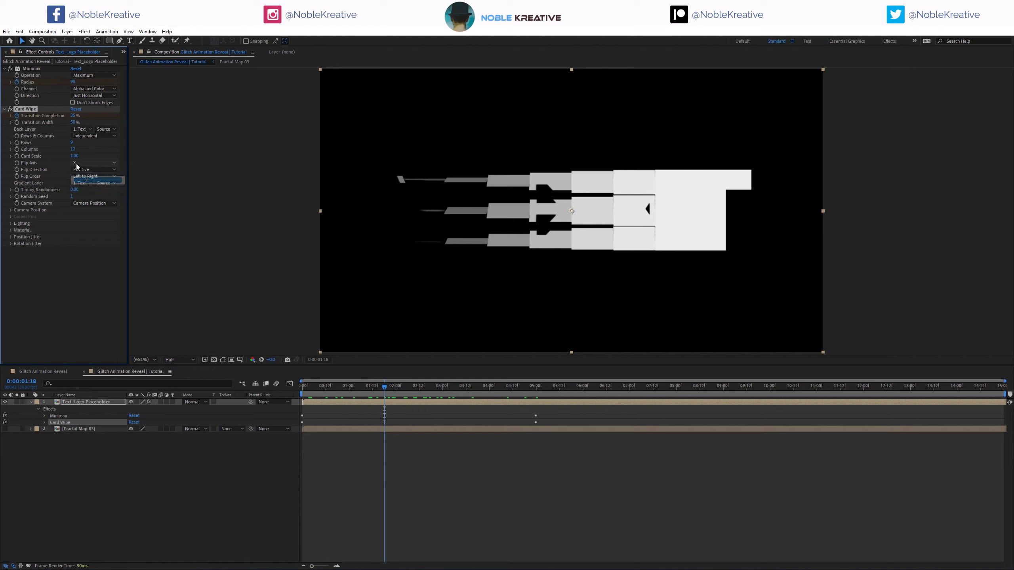
left_click(85, 170)
left_click(90, 187)
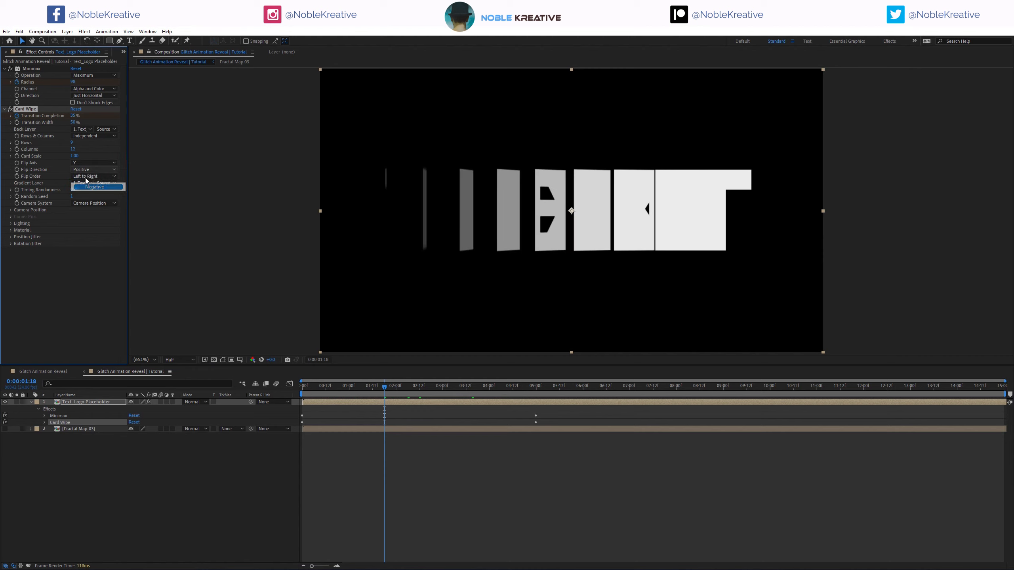
- Try several Card Wipe flip orders, then settle on Gradient and assign Fractal Map 03 as the gradient layer
left_click(88, 176)
left_click(105, 210)
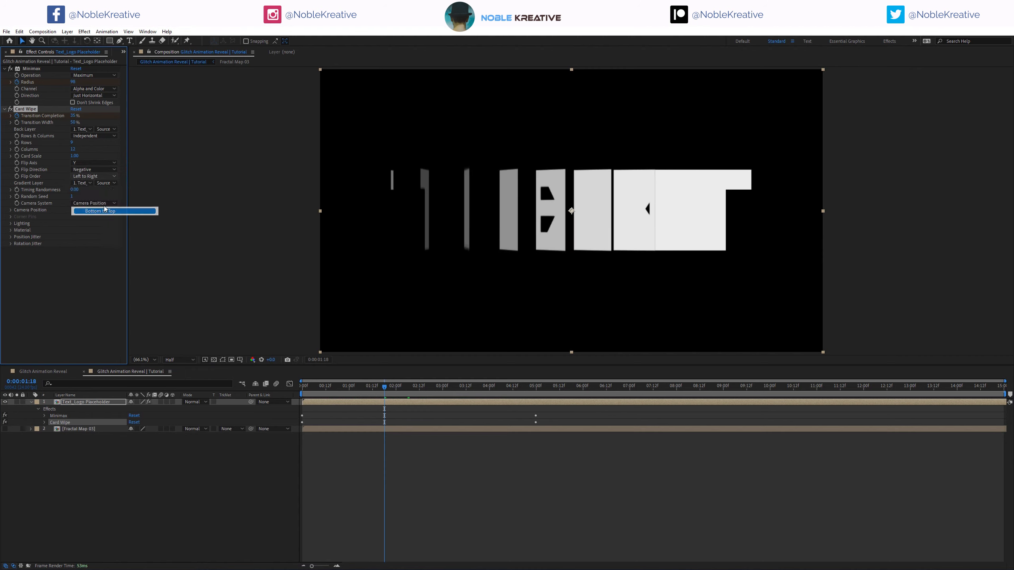
left_click(103, 176)
left_click(92, 225)
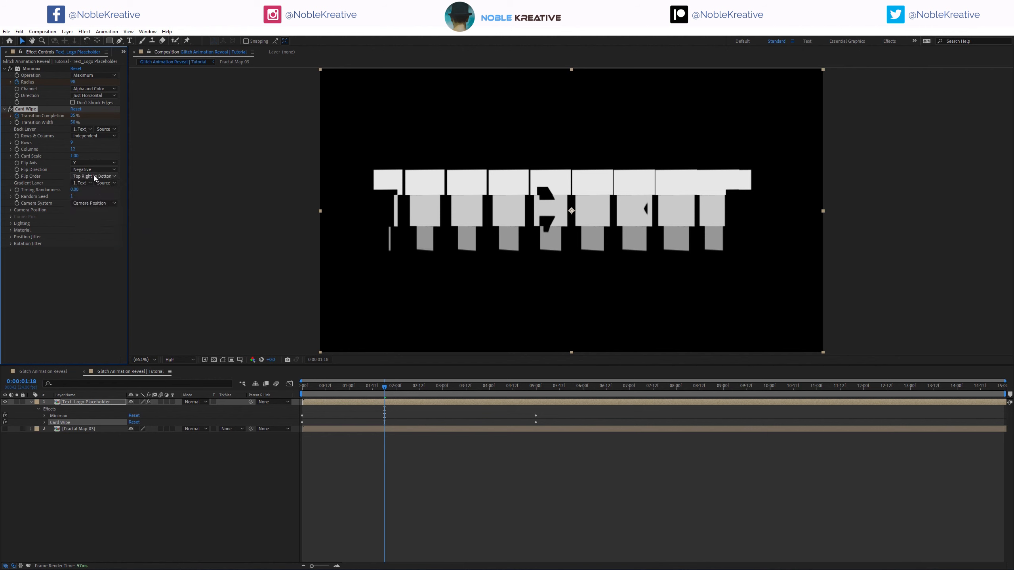
left_click(95, 177)
left_click(100, 237)
left_click(93, 177)
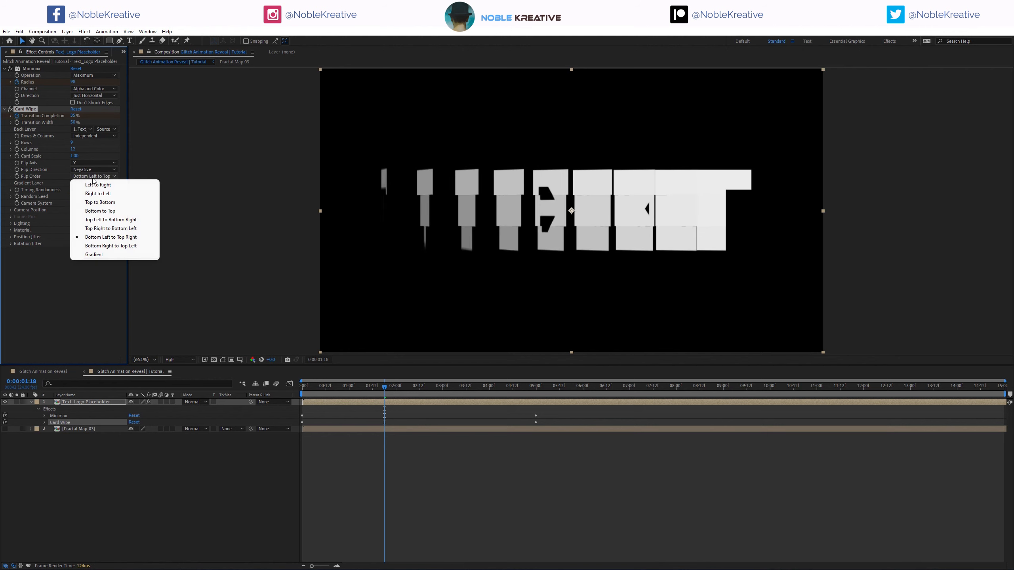
left_click(110, 255)
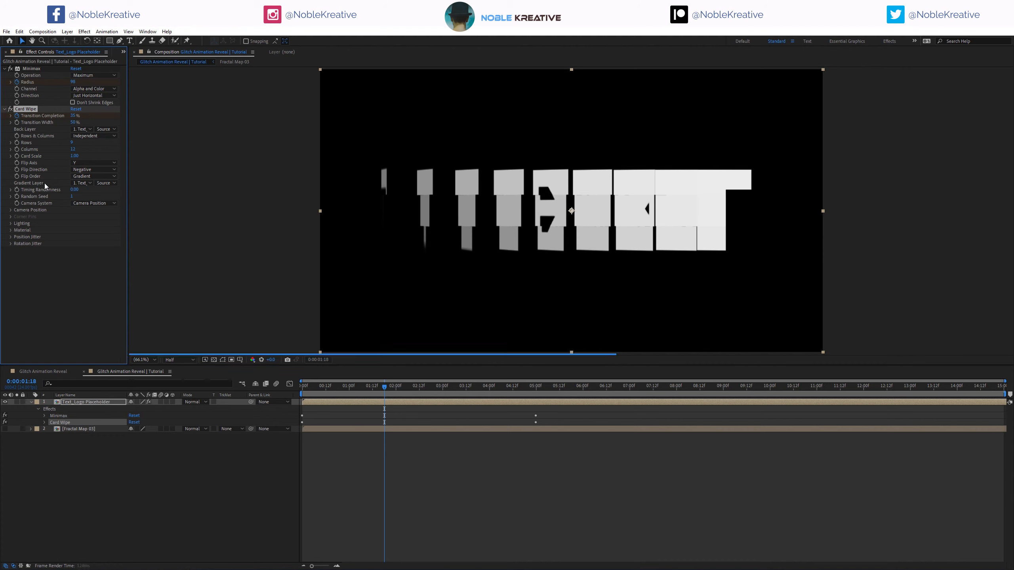
left_click(82, 183)
left_click(115, 213)
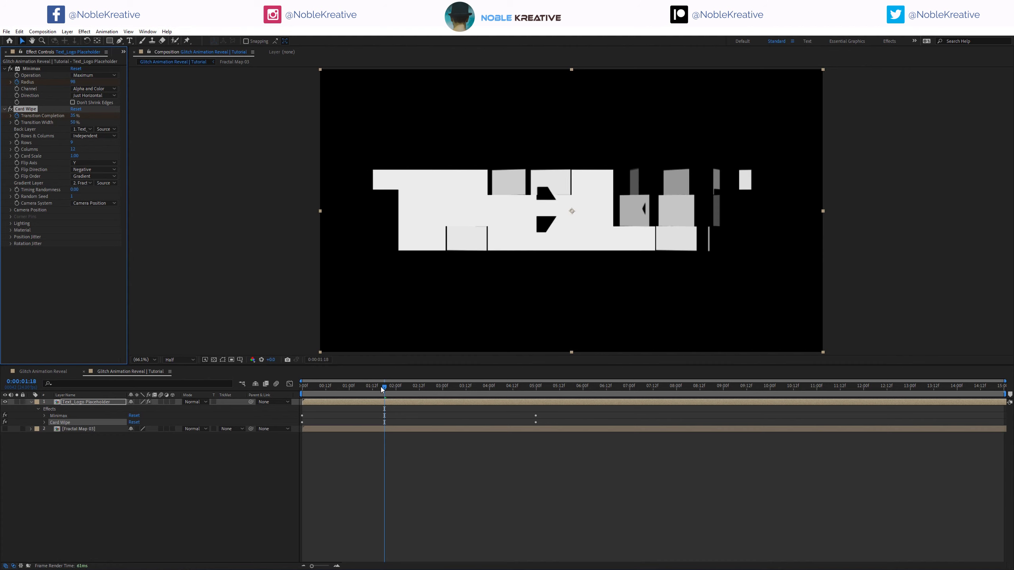
- Preview the card wipe over time with the Minimax effect temporarily disabled, and re-enable Minimax
left_click_drag(382, 389, 515, 388)
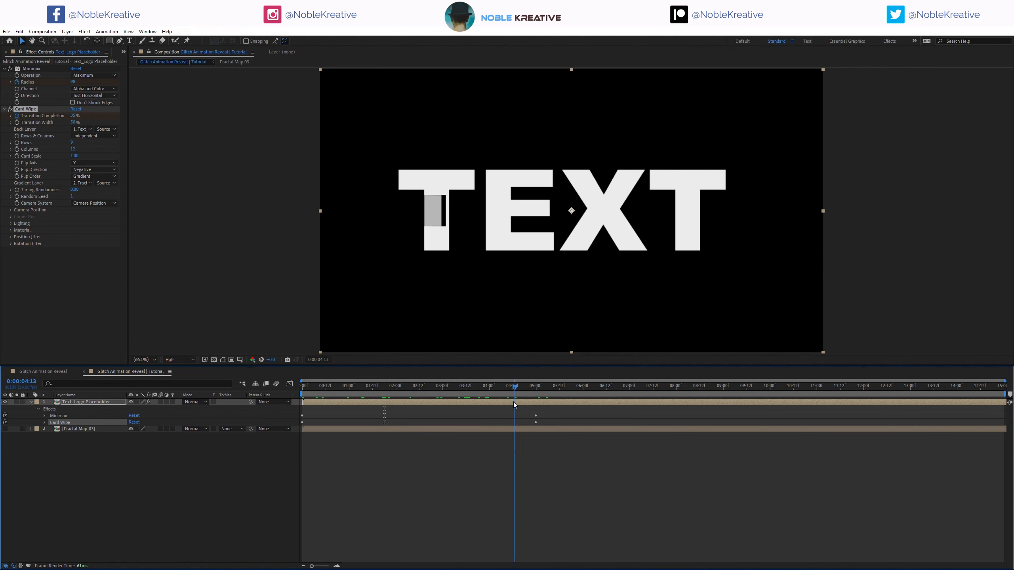
left_click(10, 69)
key("space")
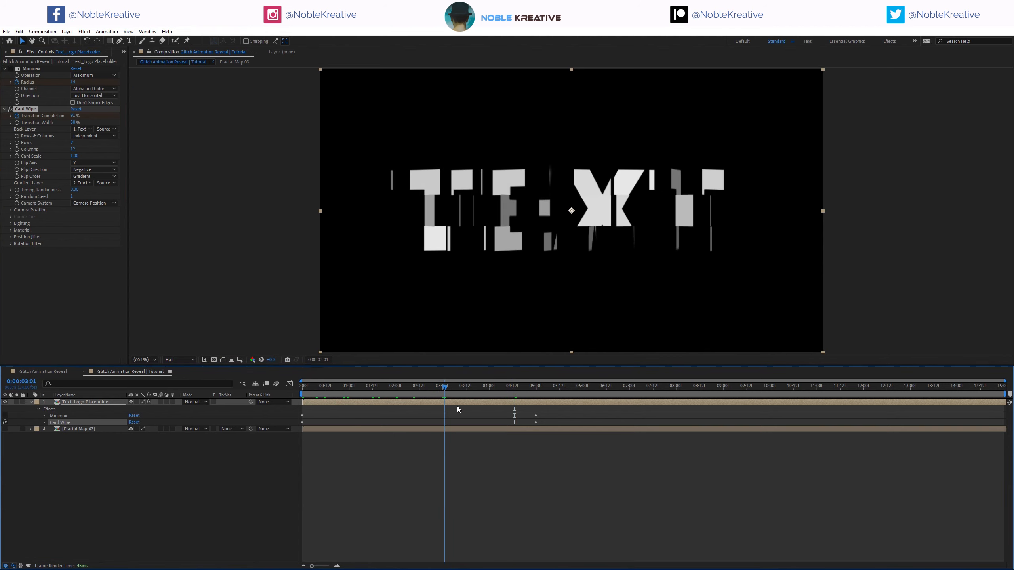
left_click(10, 68)
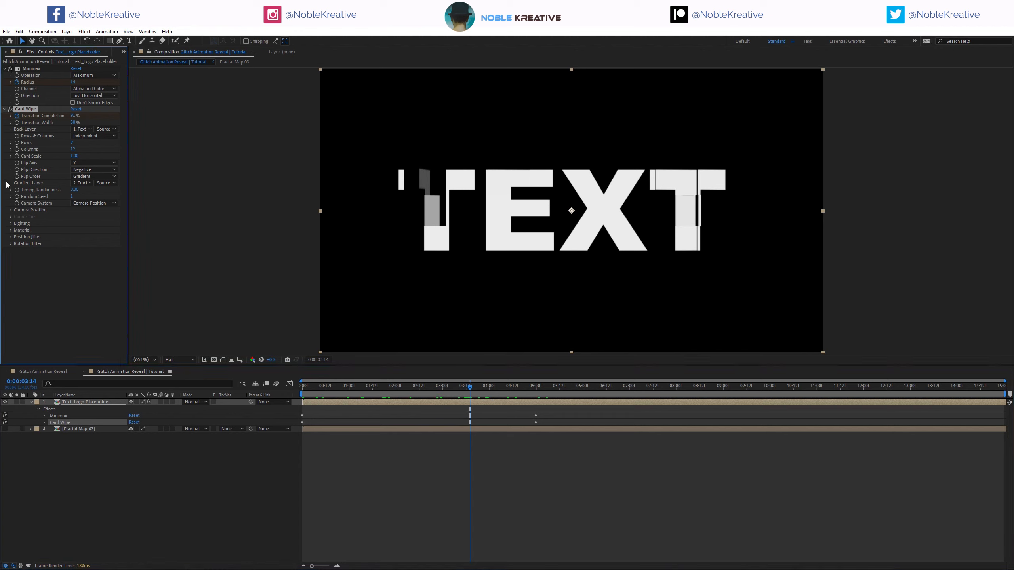
- Set Card Wipe's Timing Randomness to 0.84 and Random Seed to 40, and scrub back to the first frame
mouse_move(73, 191)
left_mouse_down()
mouse_move(107, 192)
mouse_move(92, 197)
left_mouse_up()
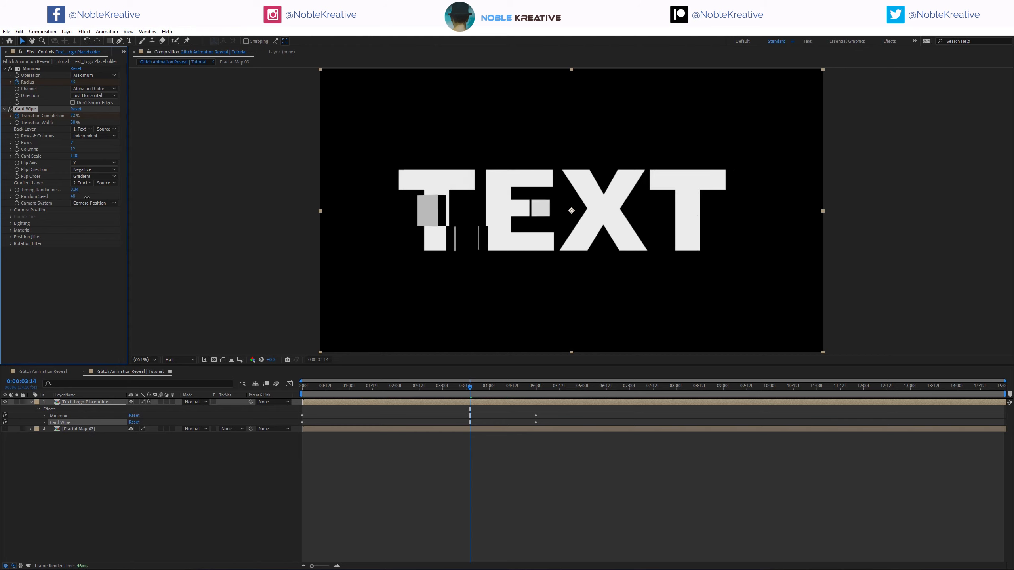
left_click_drag(471, 387, 278, 401)
- Find and apply the Card Dance effect to the Text_Logo Placeholder layer
key("ctrl+space")
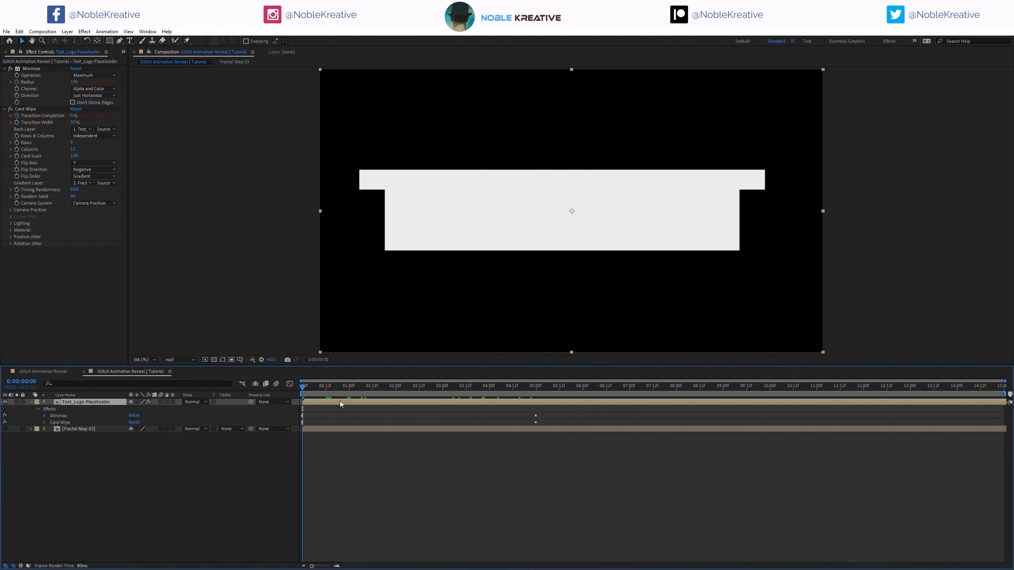
type("card")
key("Down")
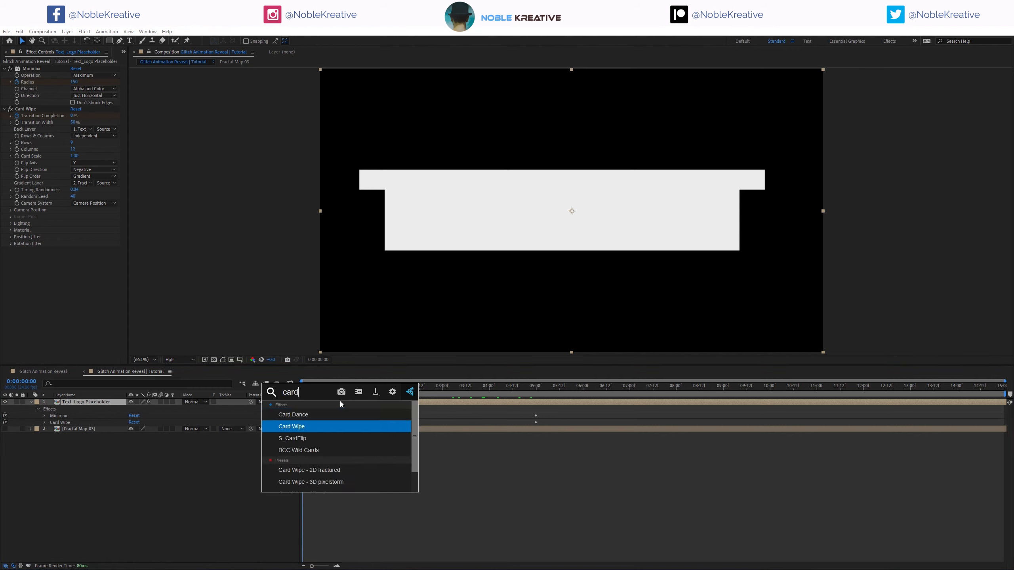
key("Up")
key("Return")
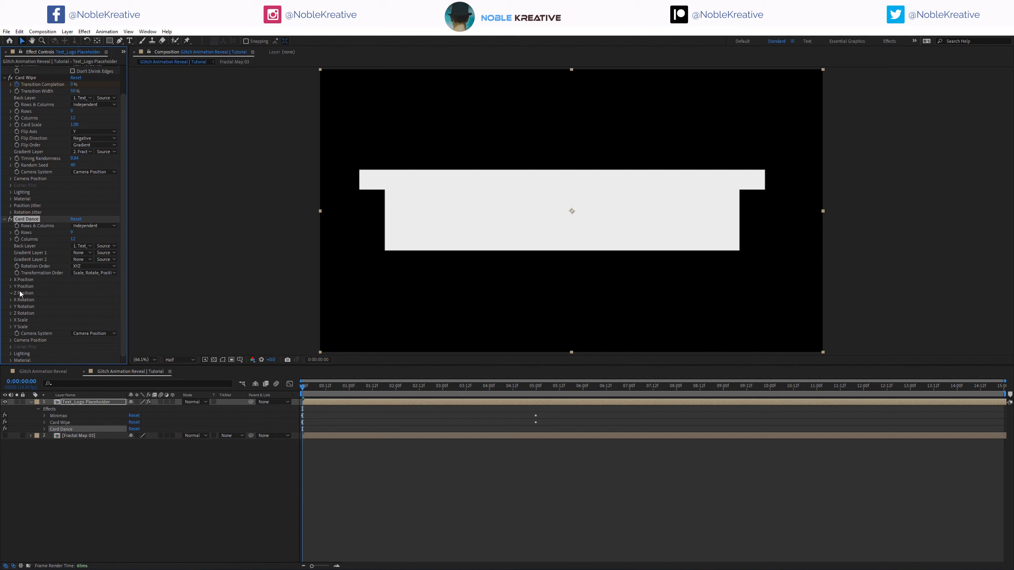
- Assign Fractal Map 03 as Card Dance's Gradient Layer 1 and set the Z Position source to Intensity 1
left_click(20, 293)
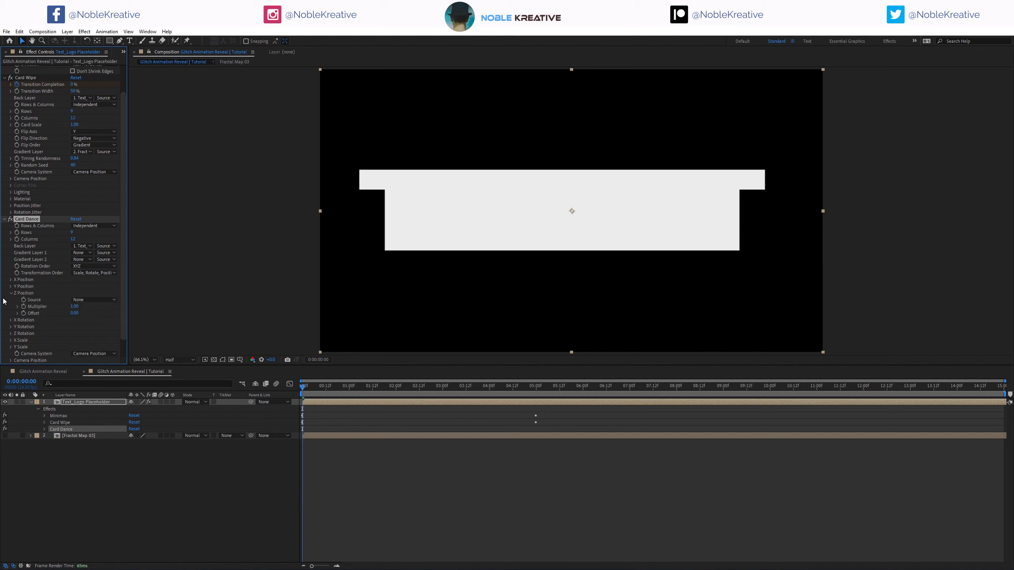
left_click(80, 252)
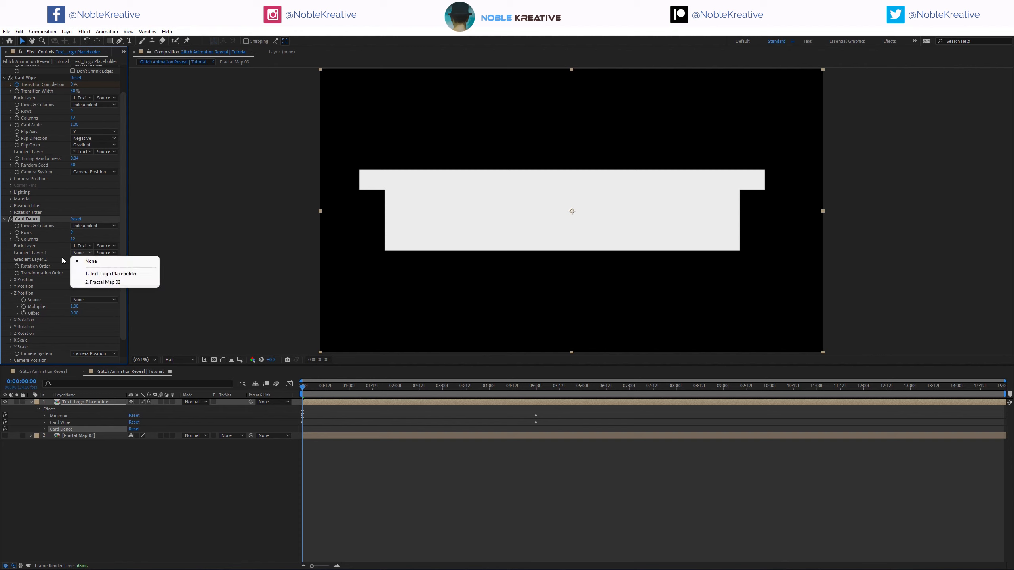
left_click(121, 283)
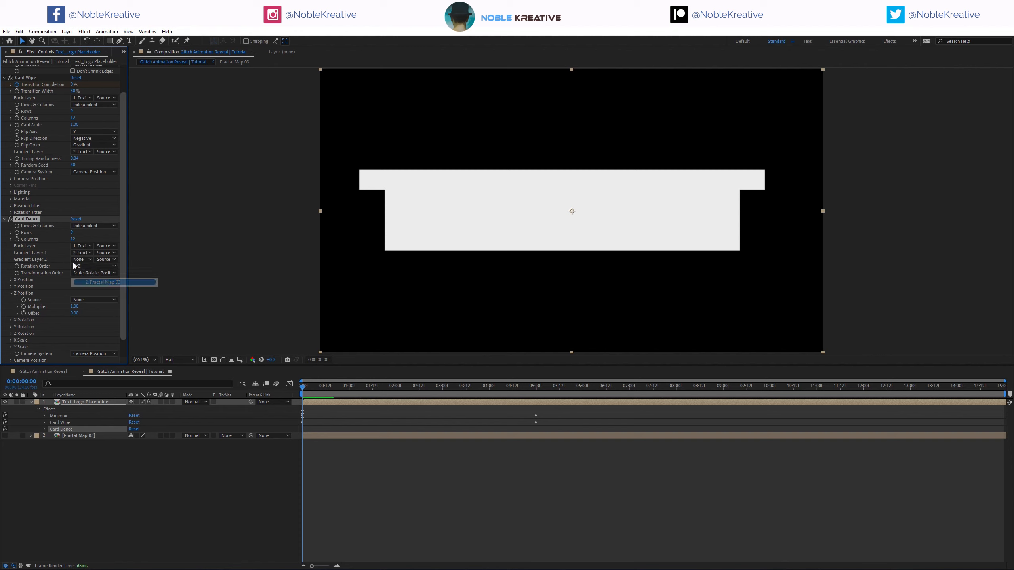
left_click(84, 300)
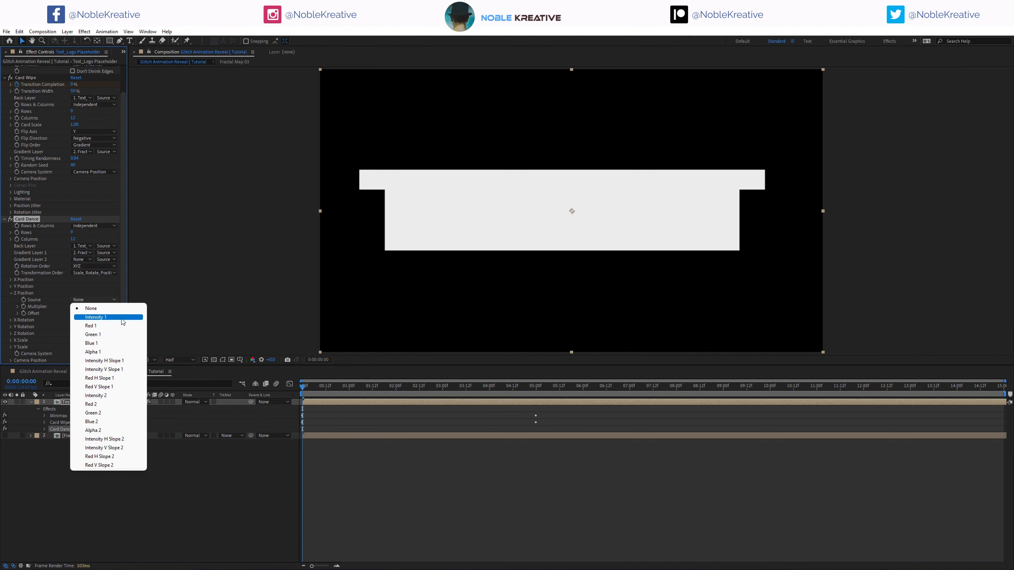
left_click(115, 319)
- Keyframe Card Dance's Z Position Multiplier from -15 at the first frame to 0 at 5 seconds
left_click_drag(119, 306, 80, 307)
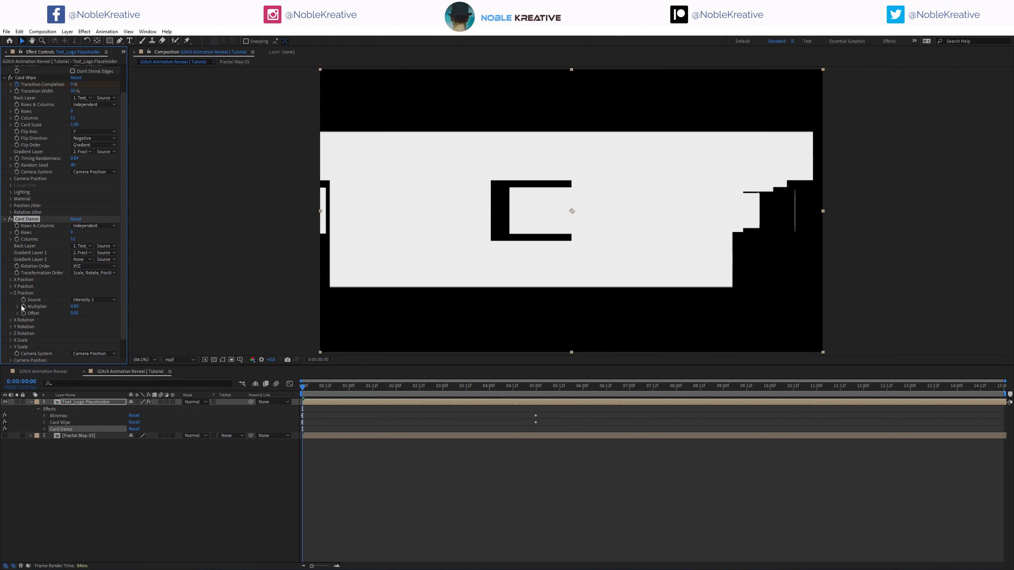
left_click(75, 306)
type("-15")
key("Return")
left_click(536, 387)
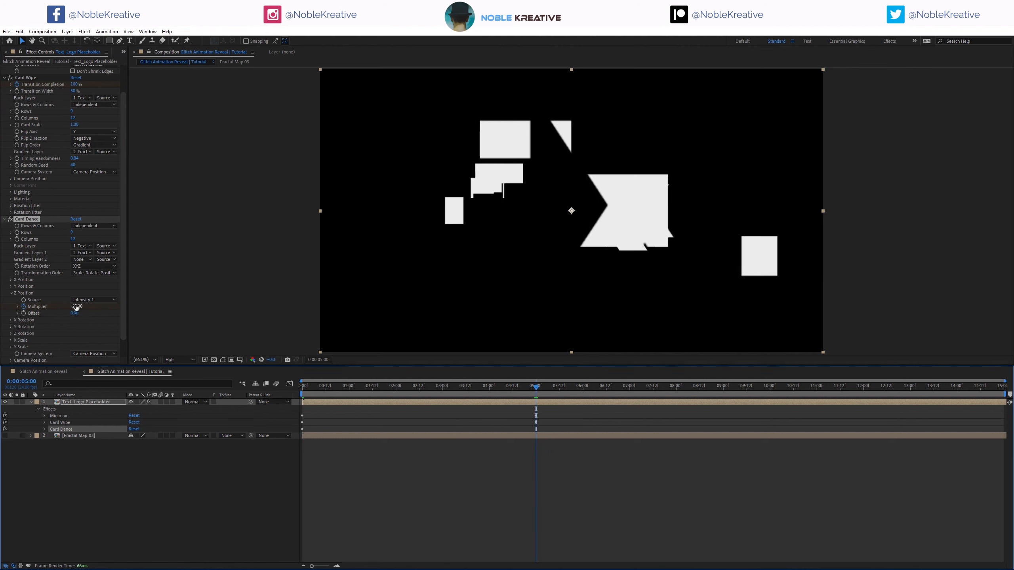
left_click(75, 307)
type("0")
key("Return")
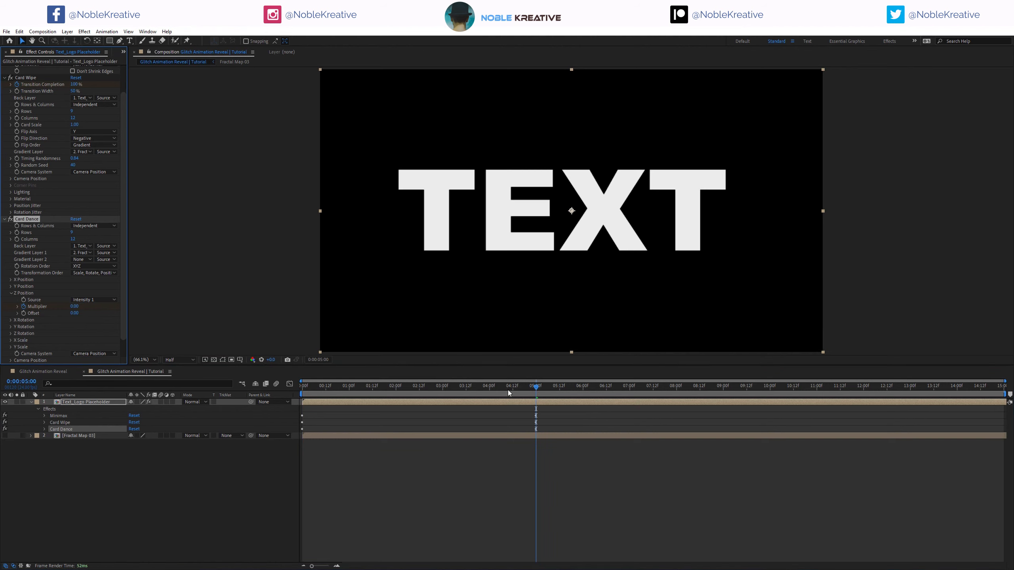
- Set Card Dance to 99 columns and 75 rows while viewing an early frame of the animation
left_click_drag(529, 392, 291, 389)
left_click(319, 389)
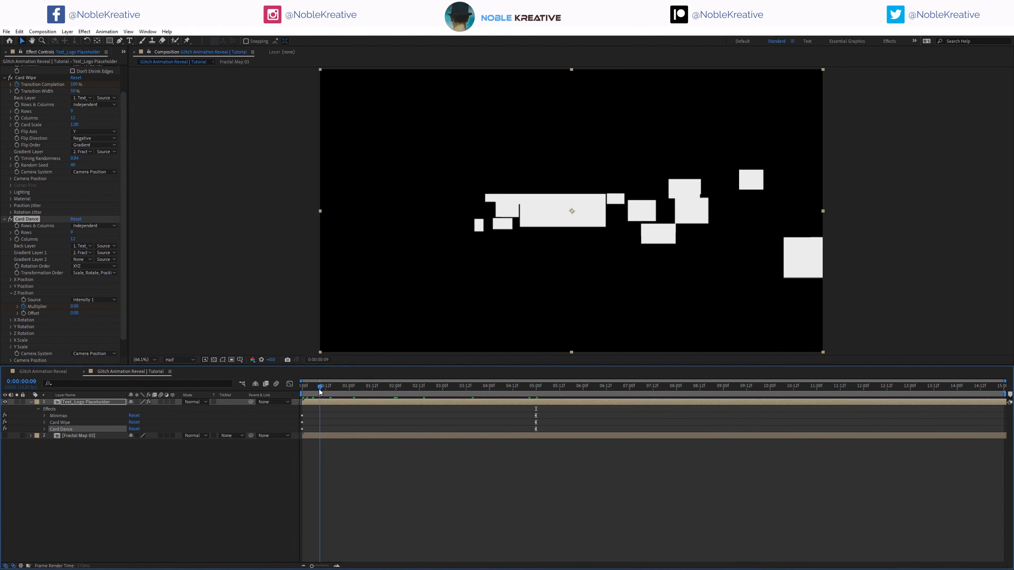
left_click(73, 239)
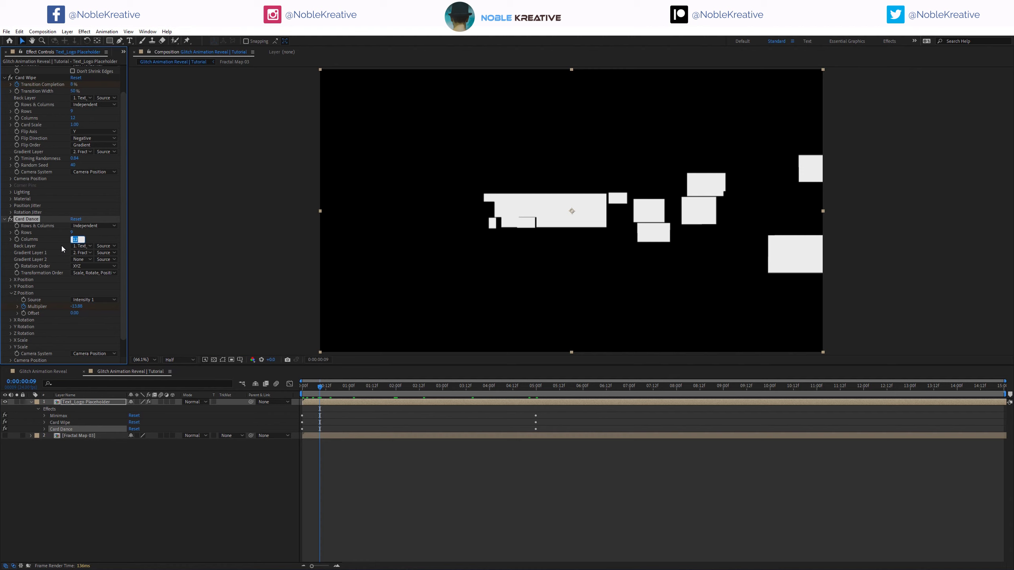
left_click(73, 233)
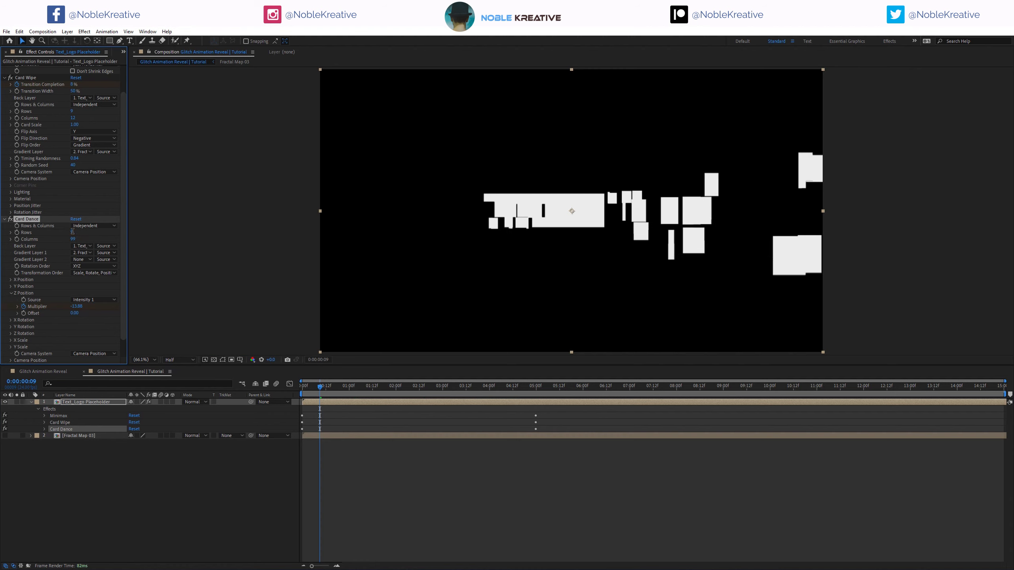
type("75")
key("Return")
- End the work area just past the last keyframes, at about 0:00:05:09, and play the animation
left_click_drag(328, 388, 343, 389)
key("space")
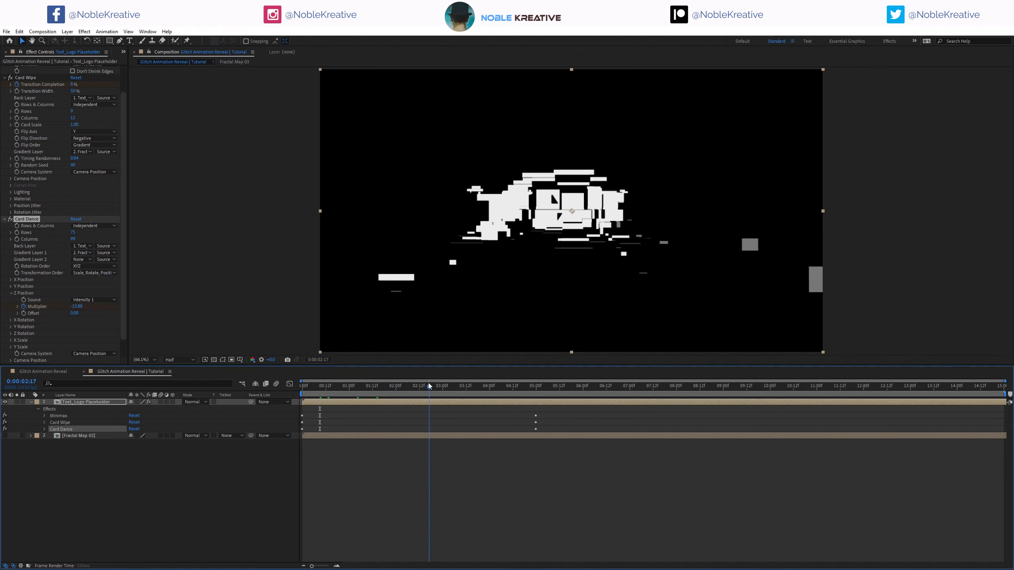
left_click(554, 391)
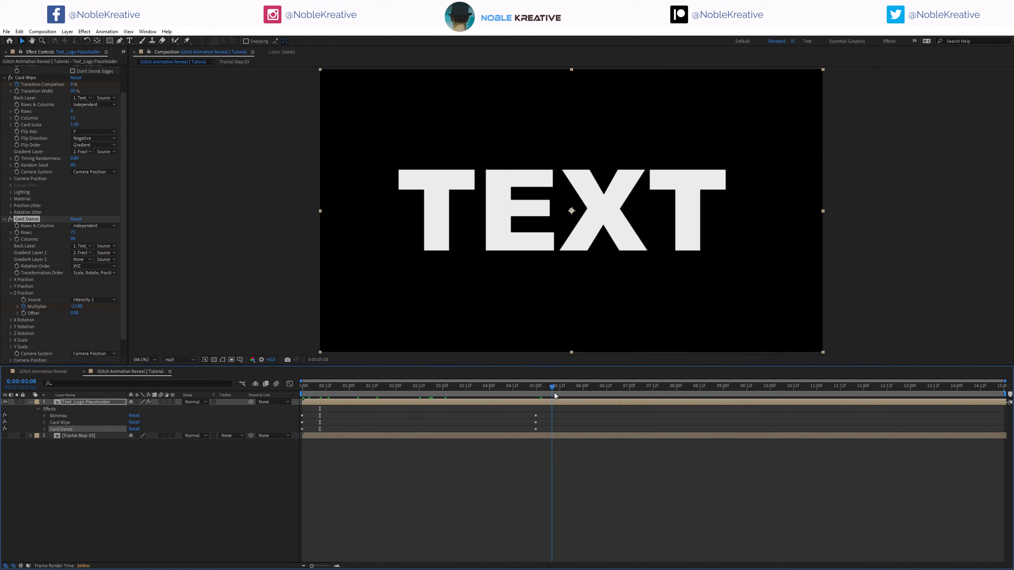
key("n")
key("space")
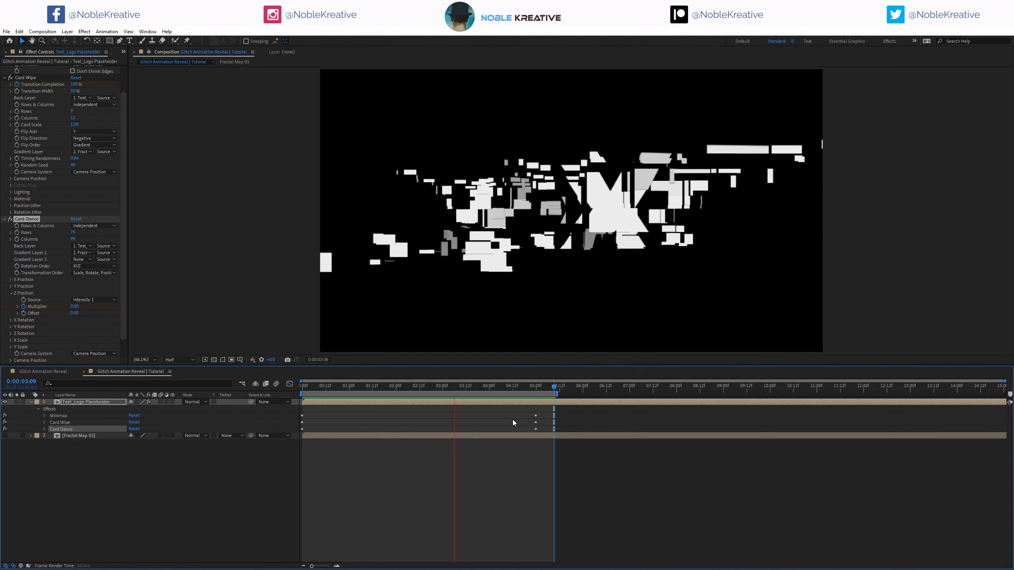
- Review the combined card animation by scrubbing through the timeline, and return to the first frame
left_click_drag(424, 390, 518, 391)
key("Home")
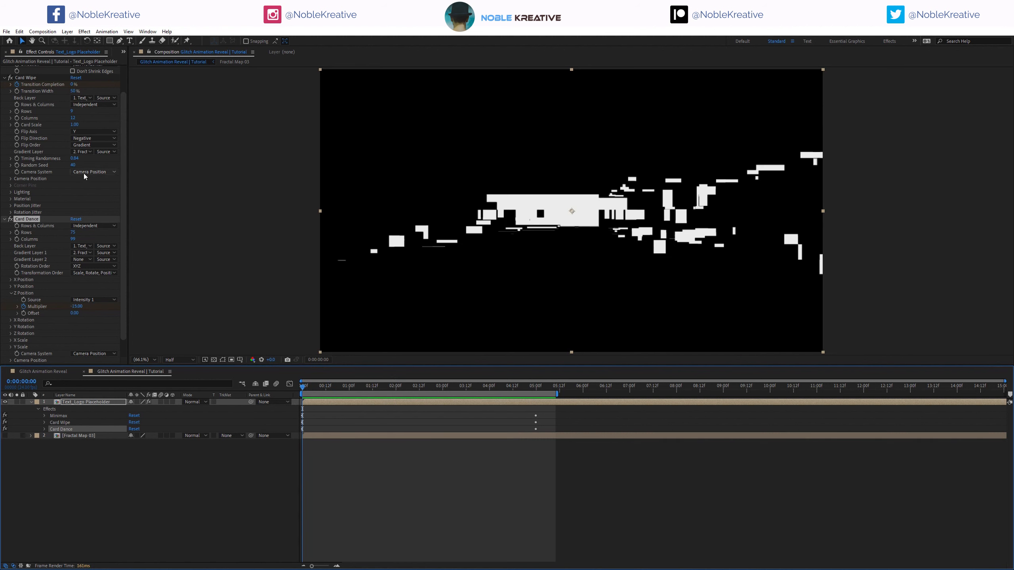
scroll(30, 162, "up", 3)
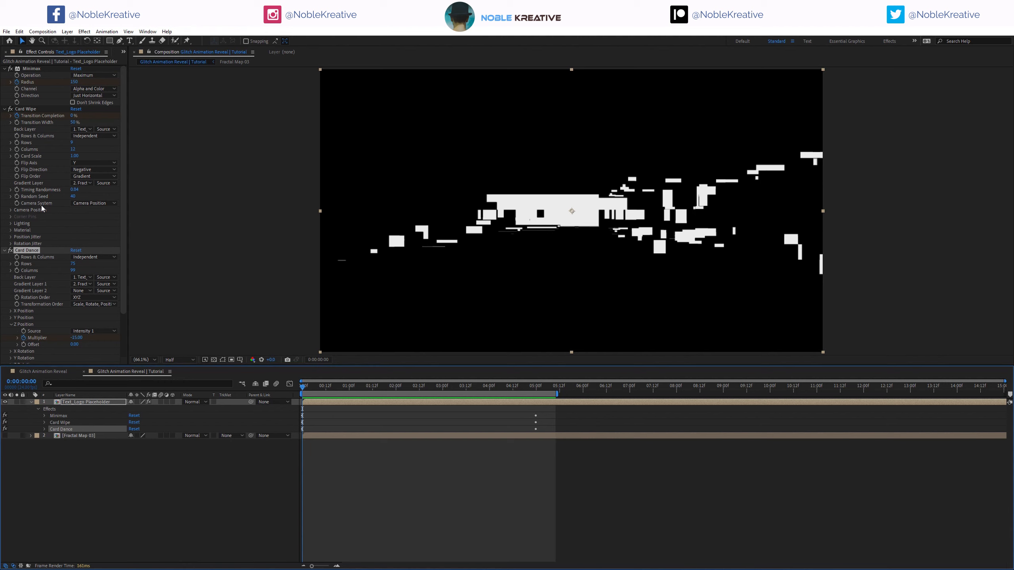
left_click_drag(313, 385, 404, 397)
key("Home")
- Pre-compose the Text_Logo Placeholder and Fractal Map 03 layers into a composition named "Logo Animation_" and scrub through it
left_click(92, 436, "ctrl")
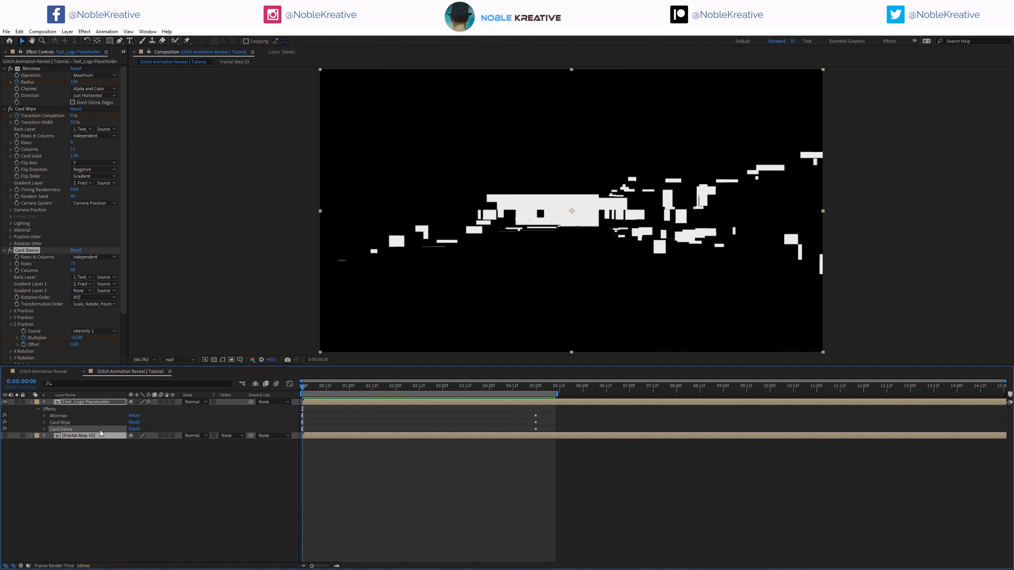
key("ctrl+shift+c")
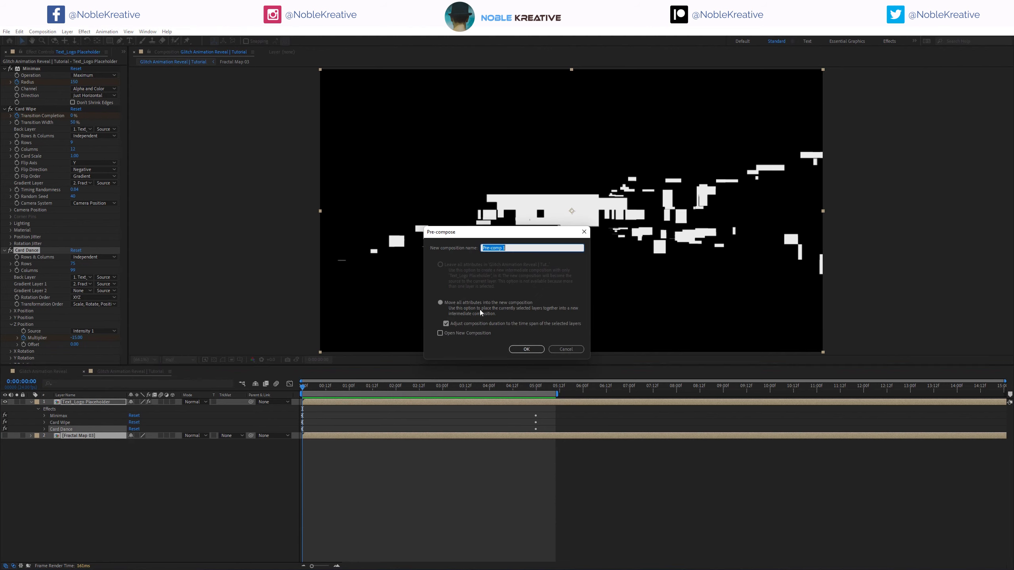
type("Logo Animation_")
key("Return")
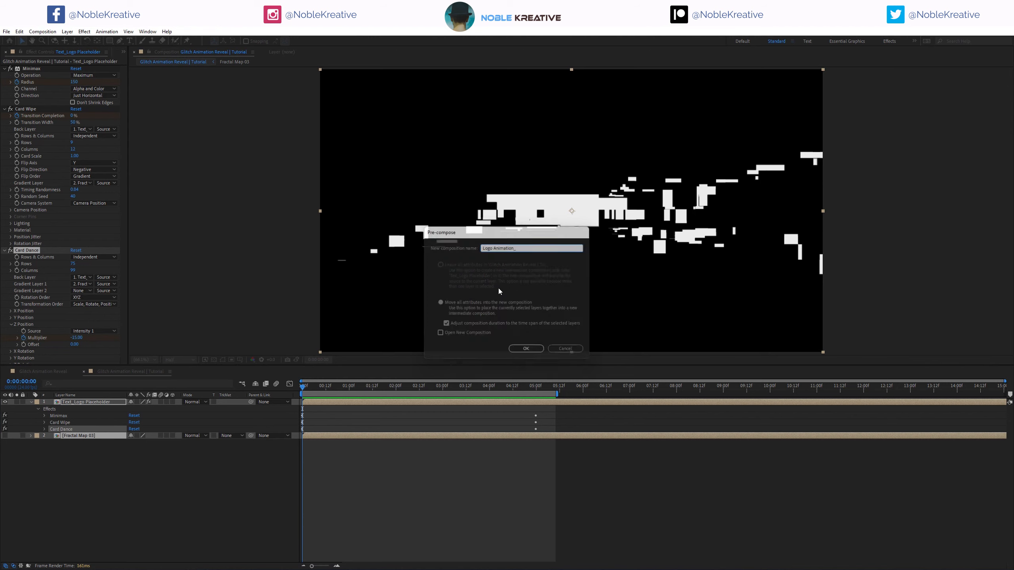
left_click_drag(402, 387, 304, 417)
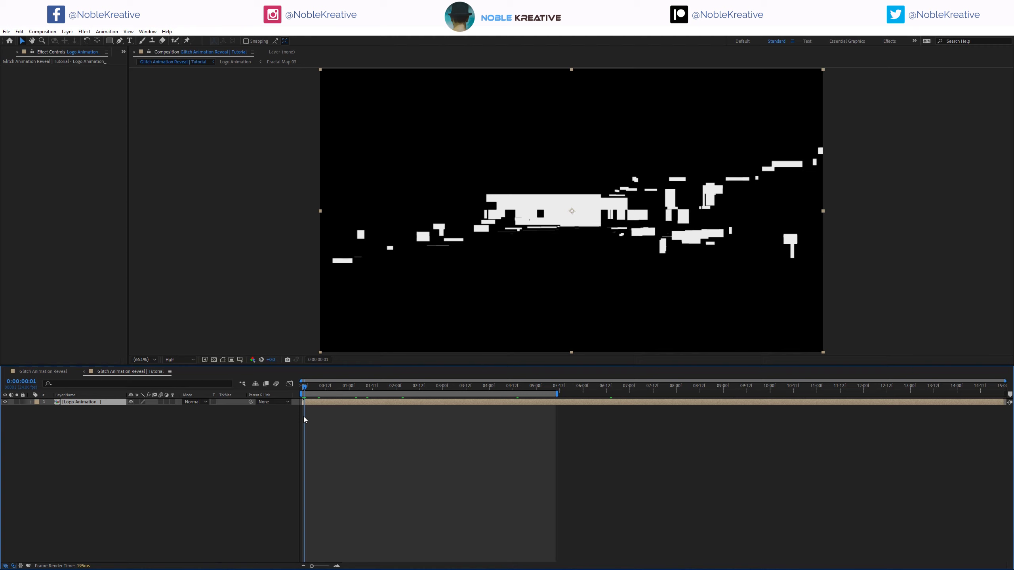
- Create a comp-size black solid named "Fractals" and apply the Fractal Noise effect to it
left_click(304, 417)
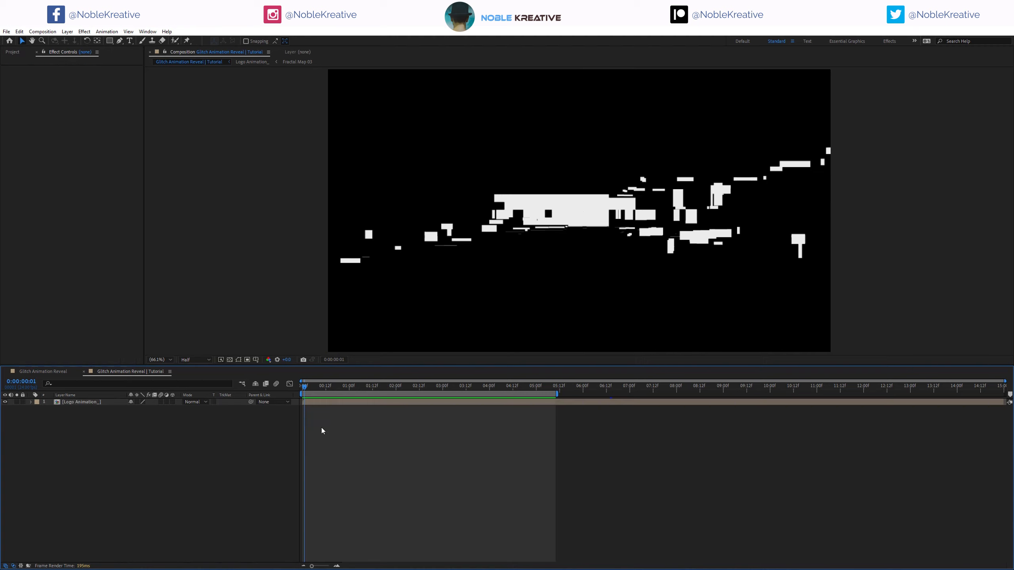
key("ctrl+y")
type("Fracta")
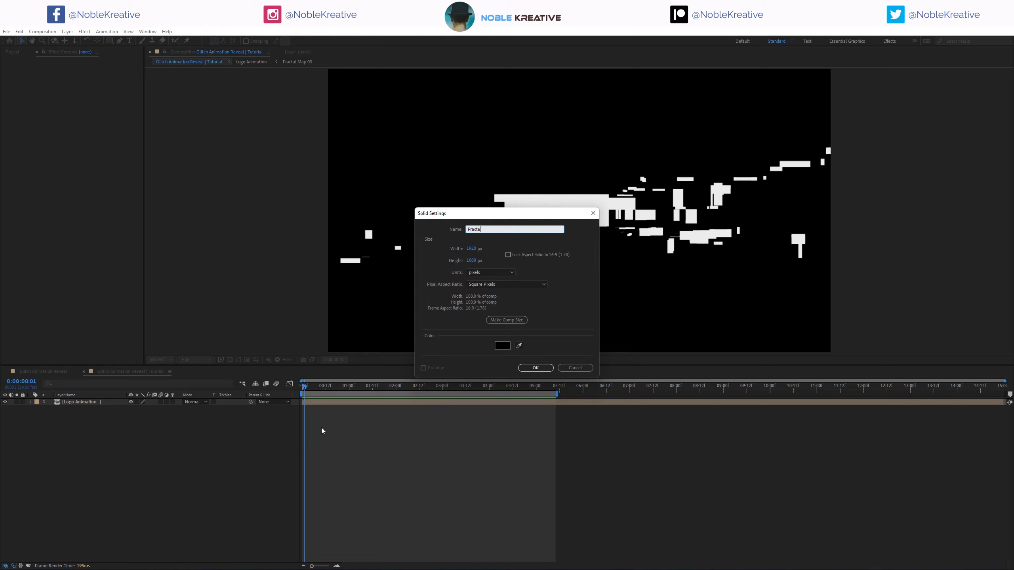
type("ls")
key("Return")
key("ctrl+space")
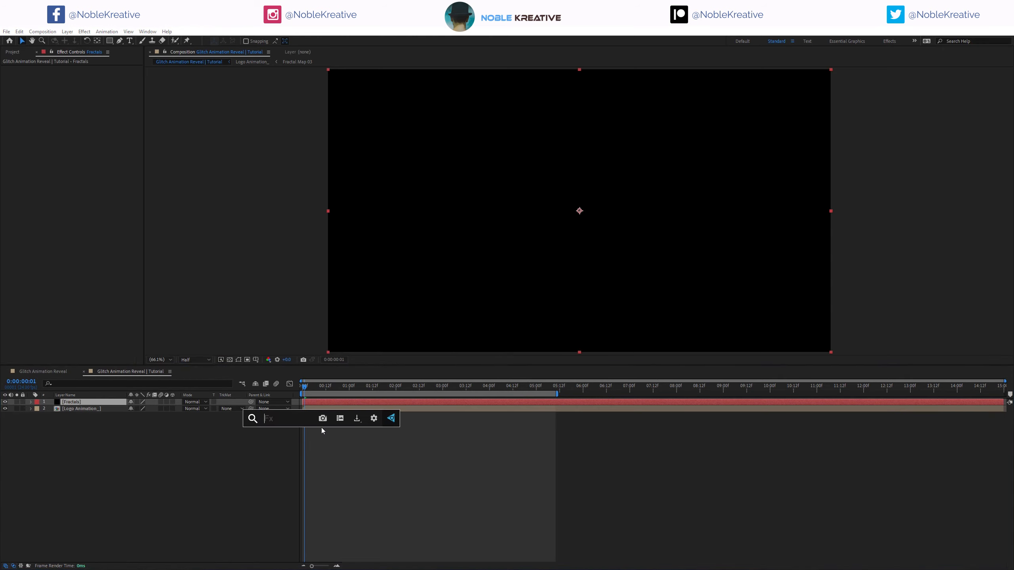
type("fra")
key("Down")
key("Return")
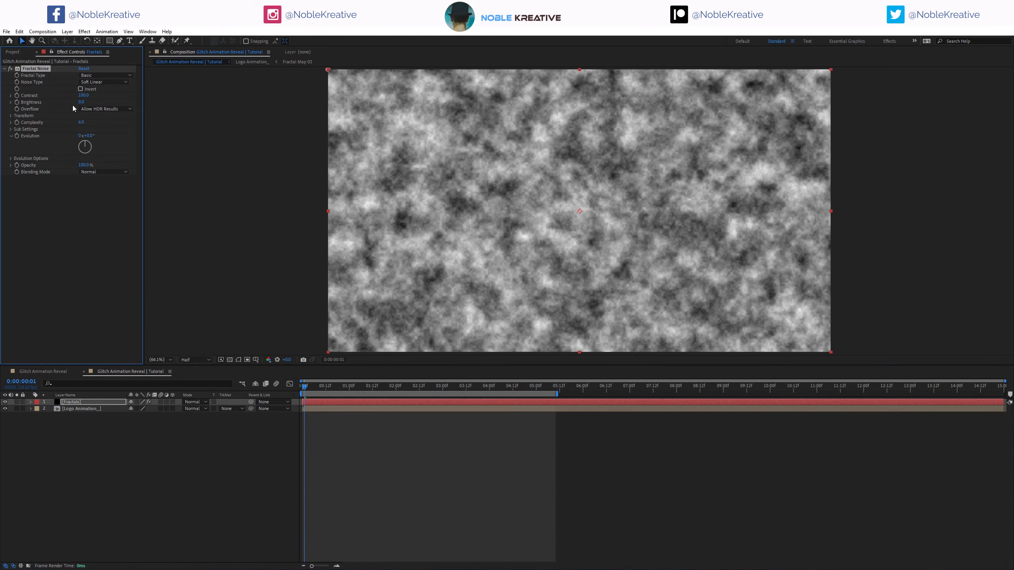
- Set the Fractal Noise to fractal type Turbulent Smooth, noise type Linear and complexity 2
left_click(99, 76)
left_click(108, 100)
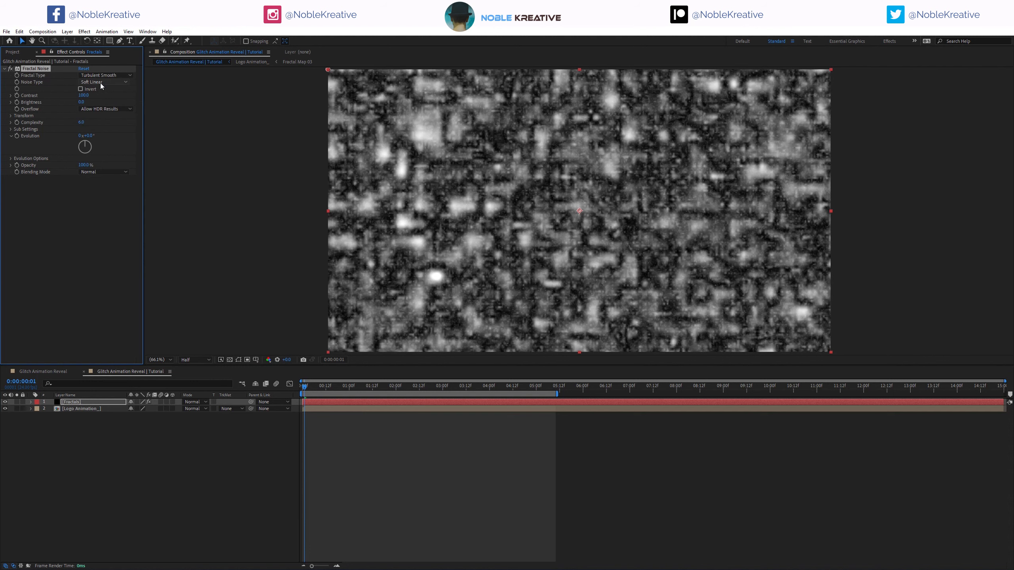
left_click(103, 82)
left_click(108, 99)
left_click(82, 122)
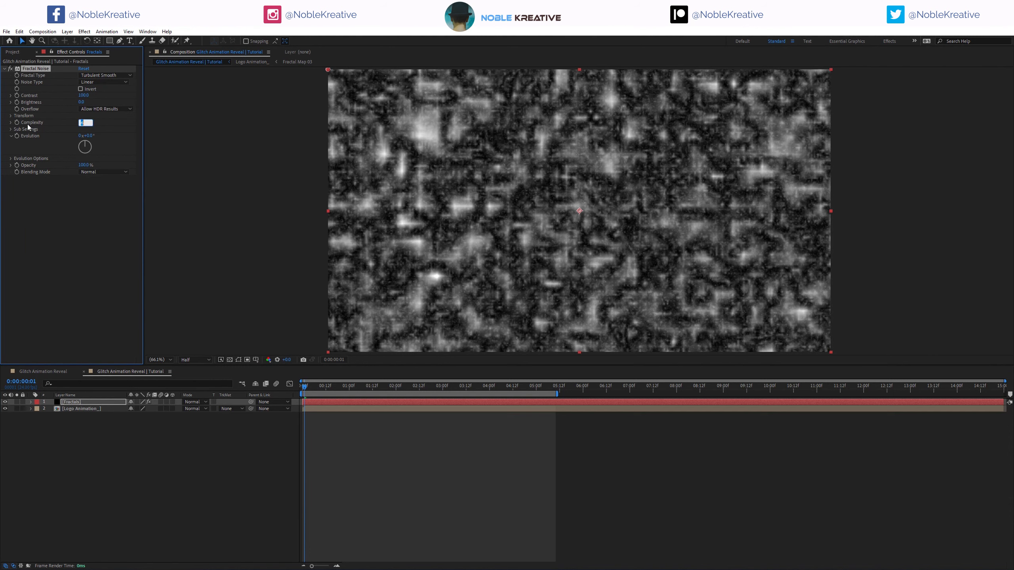
type("2")
key("Return")
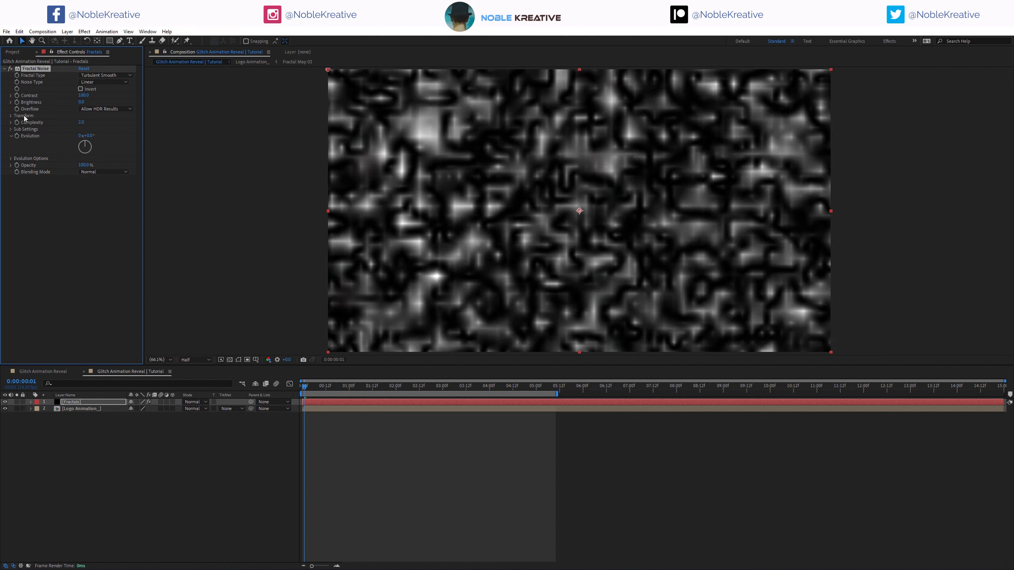
- Set the Fractal Noise uniform scale to 200
left_click(10, 115)
left_click(84, 136)
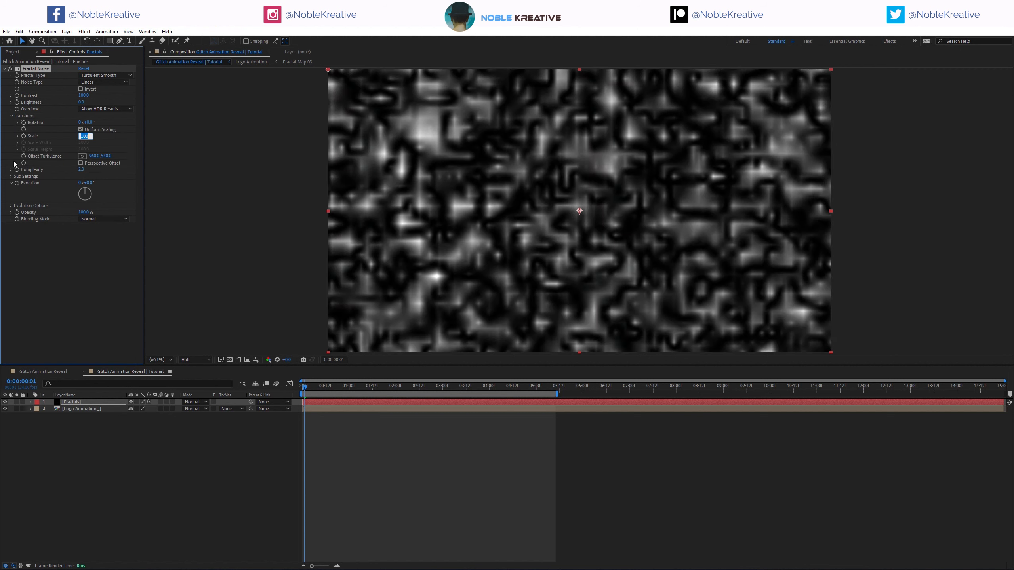
left_click(18, 136)
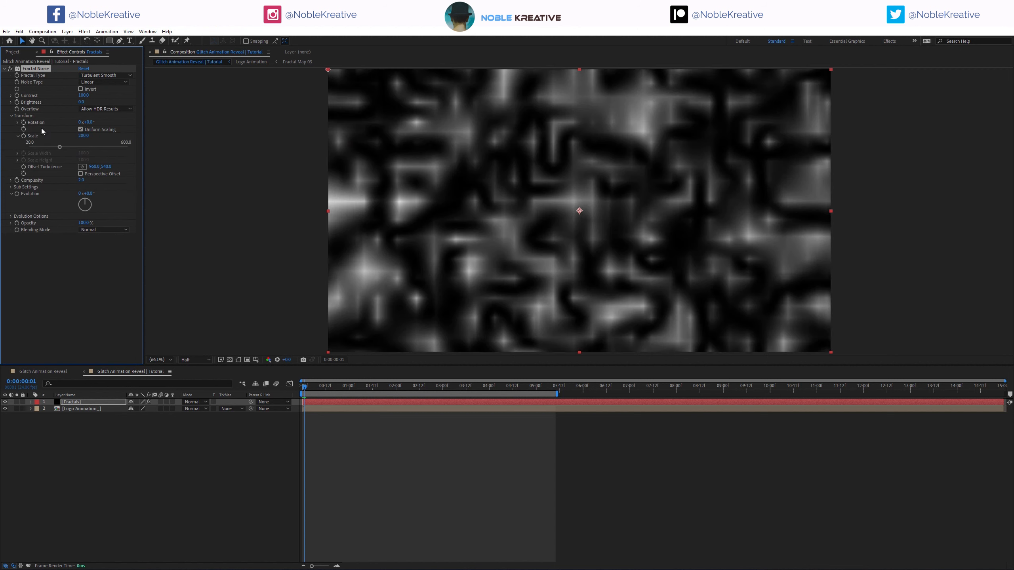
- Keyframe the Fractal Noise brightness at -250 on the first frame
left_click_drag(304, 389, 293, 391)
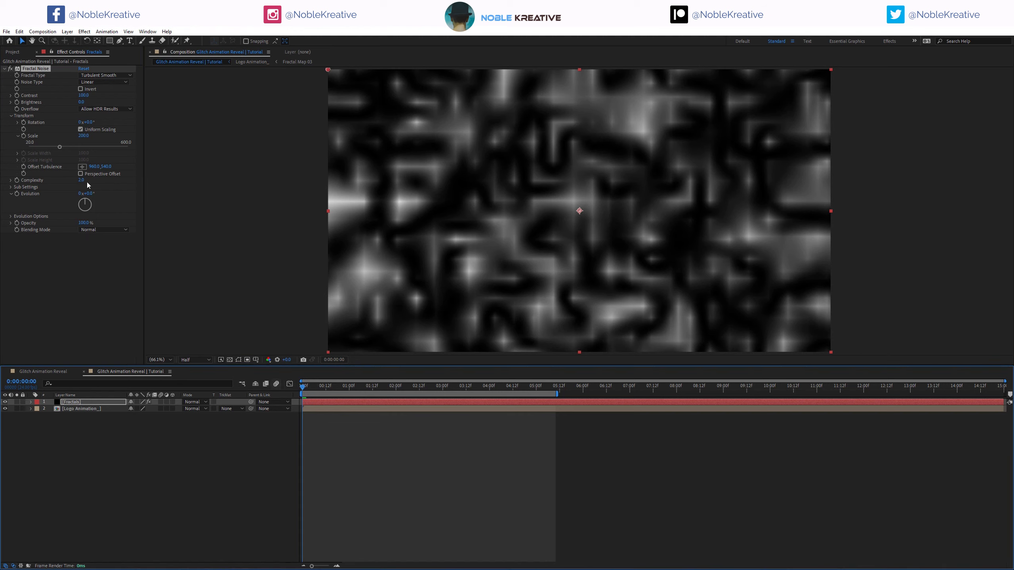
left_click(18, 102)
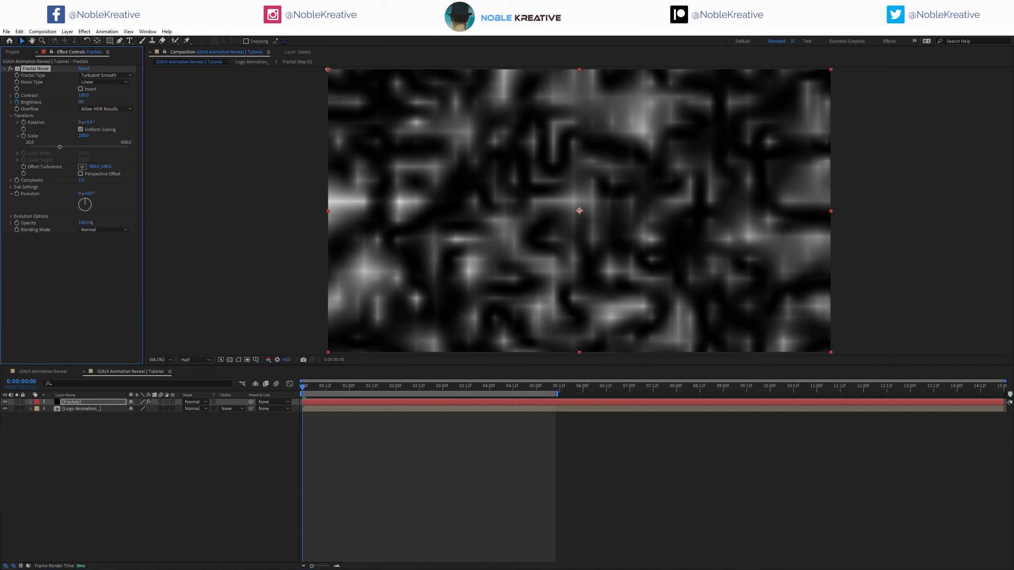
left_click(81, 103)
type("-250")
key("Return")
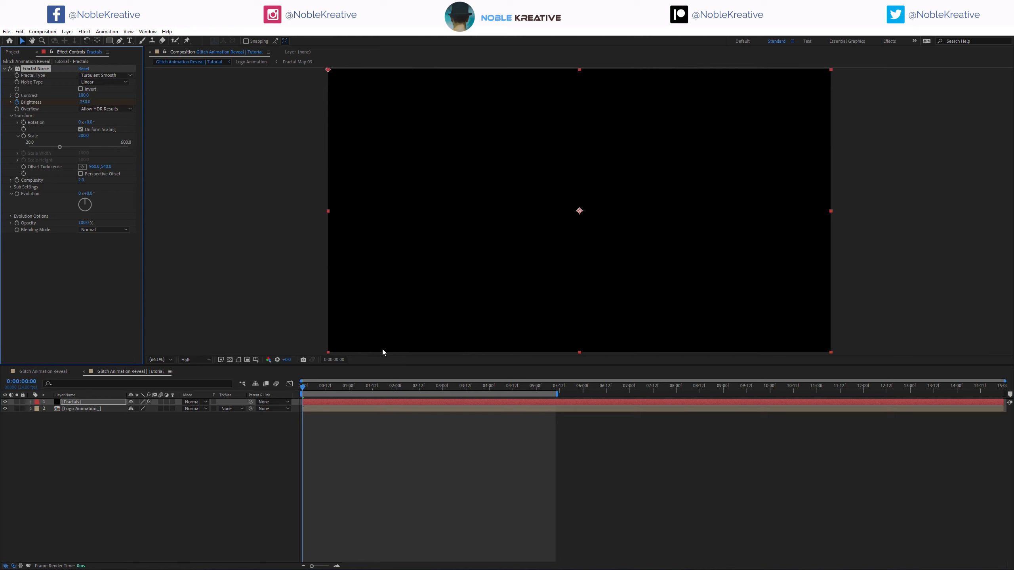
- Add a Fractal Noise brightness keyframe of 200 at 0:00:04:07 and scrub through the fade
left_click_drag(536, 389, 503, 388)
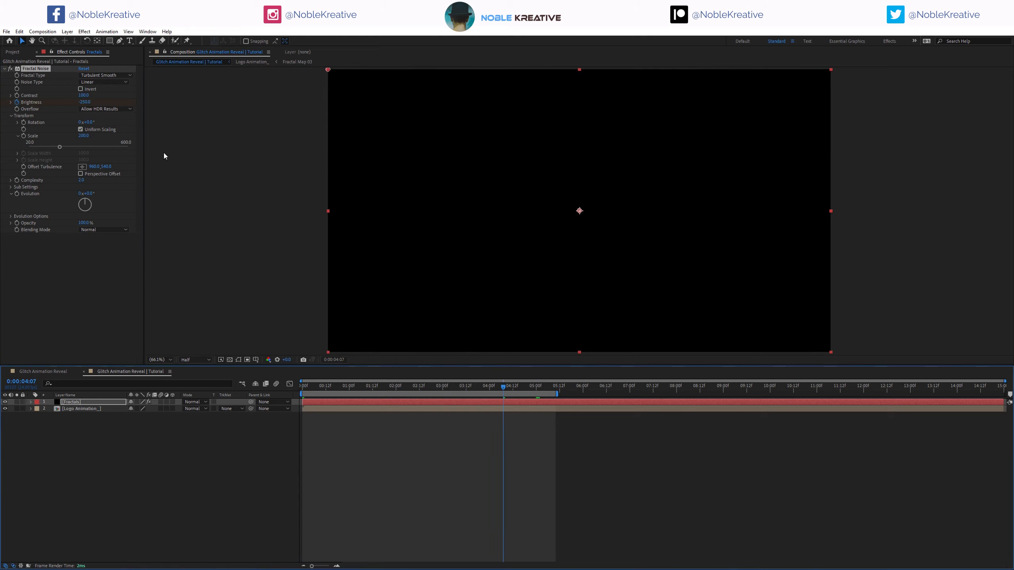
left_click(85, 102)
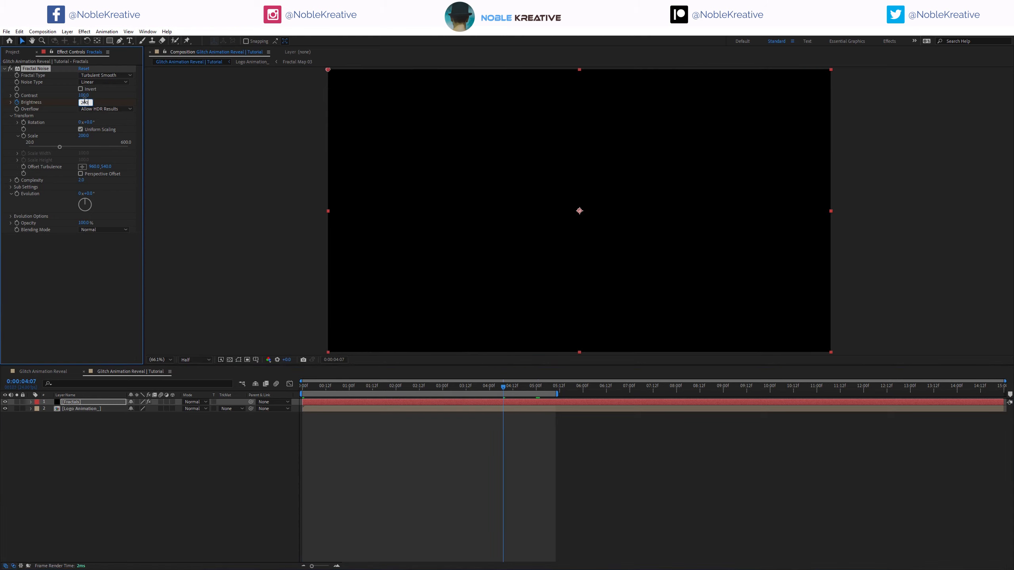
type("200")
key("Return")
left_click_drag(417, 391, 452, 391)
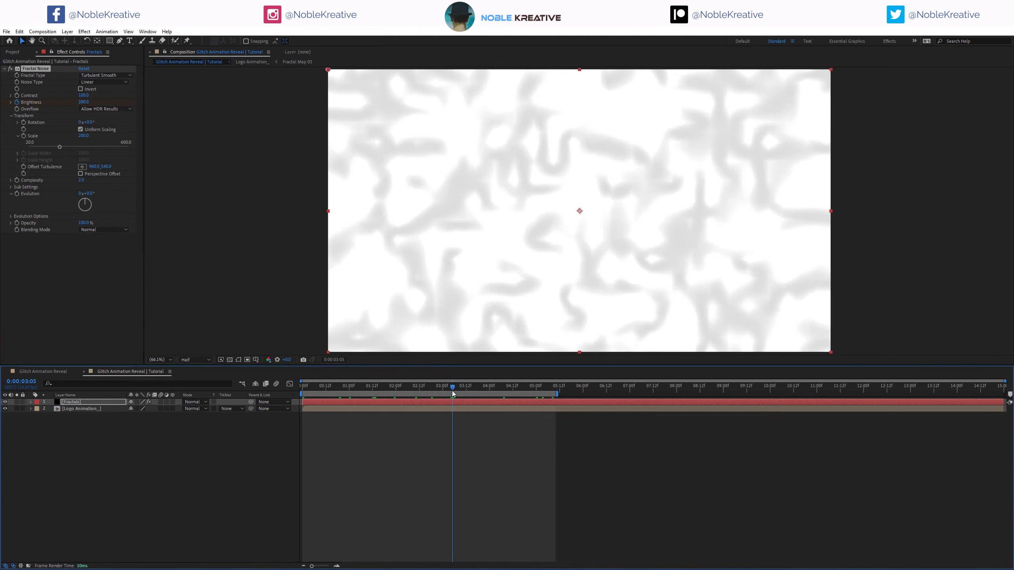
- Place the Fractals layer beneath Logo Animation_ and add an adjustment layer named "Pixels" directly above Fractals
left_click_drag(95, 405, 63, 409)
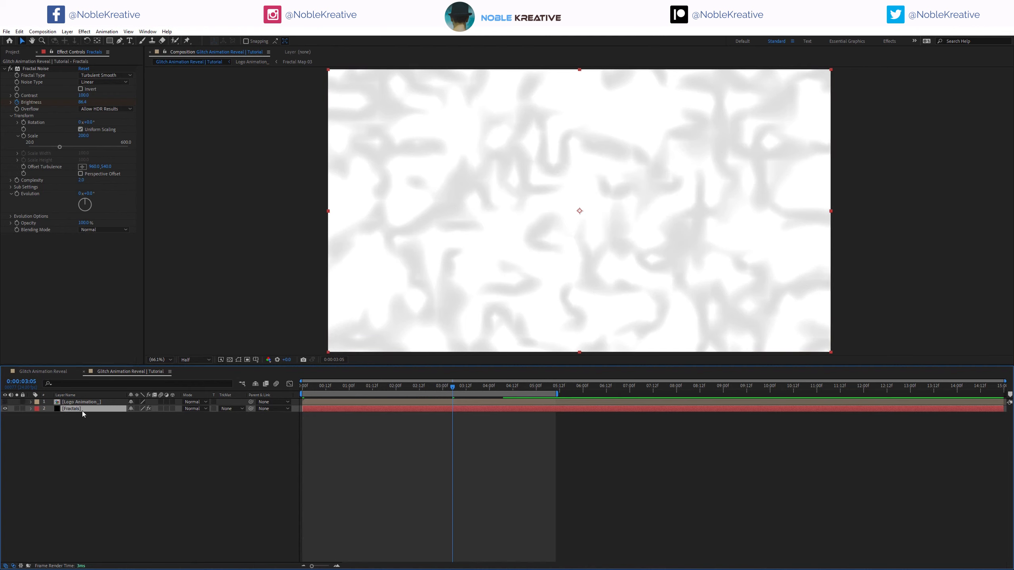
key("ctrl+alt+y")
key("Return")
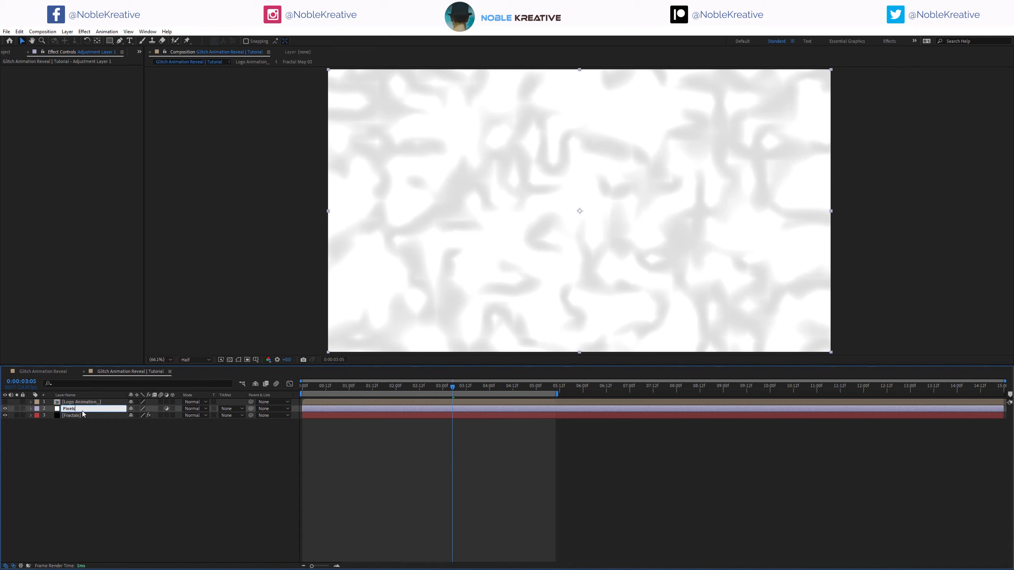
key("Return")
- Apply Mosaic to the Pixels layer with 100 horizontal and 90 vertical blocks, and preview it around 0:00:02:17
key("ctrl+space")
type("mosi")
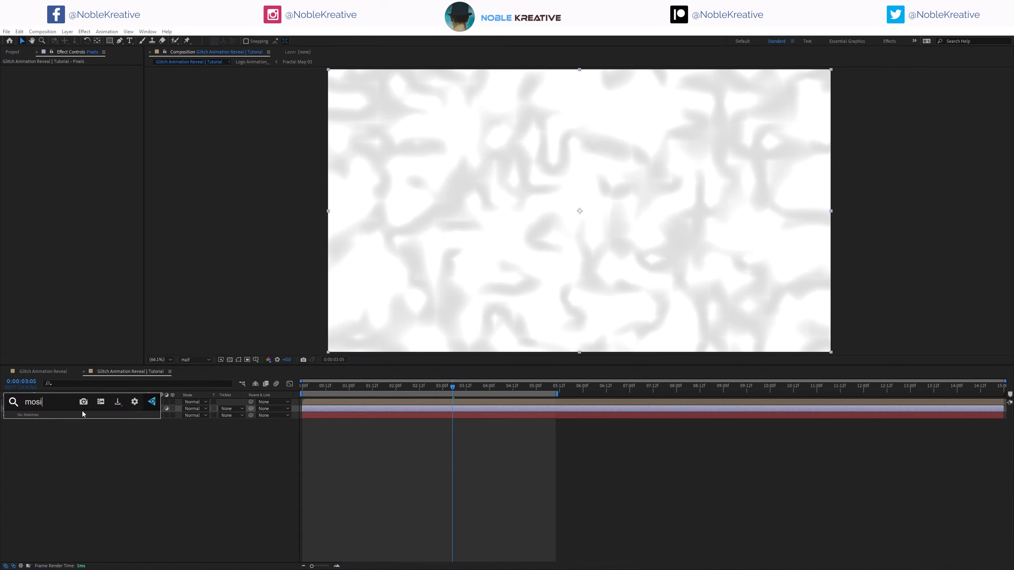
key("BackSpace")
type("a")
key("Return")
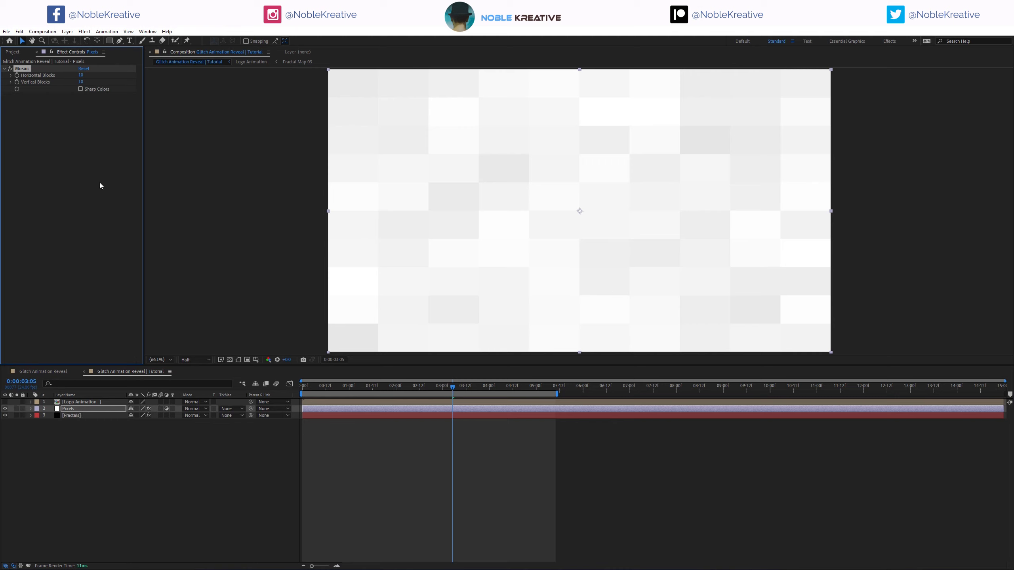
left_click(83, 75)
type("100")
key("Return")
left_click(82, 82)
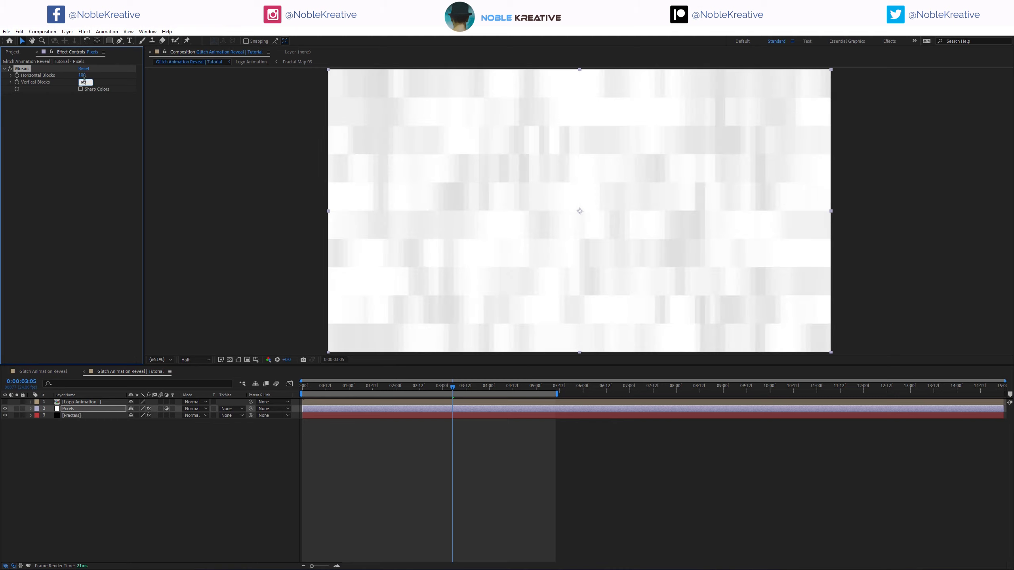
type("90")
key("Return")
mouse_move(448, 392)
left_mouse_down()
mouse_move(385, 388)
mouse_move(429, 386)
left_mouse_up()
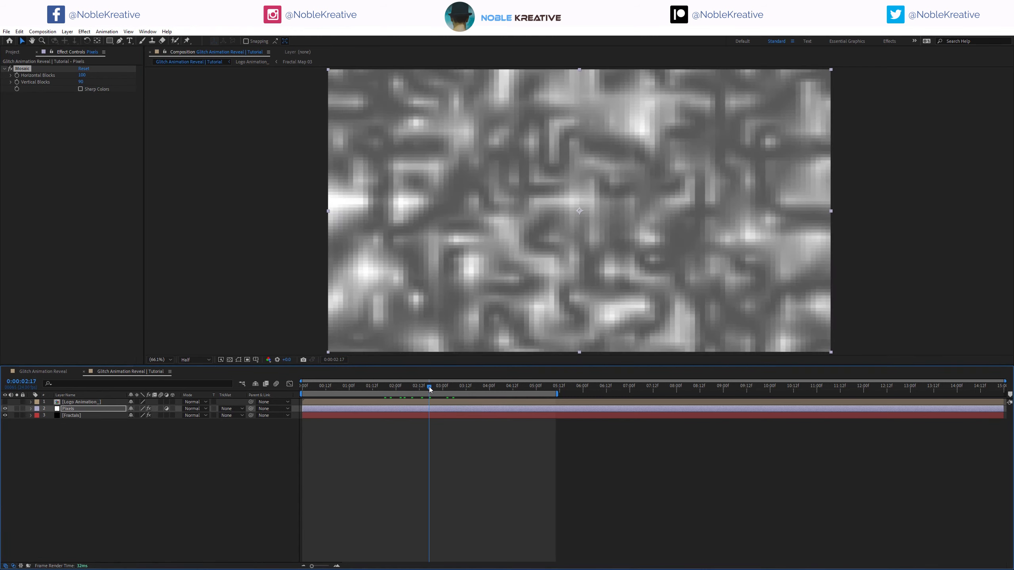
- Show the Logo Animation_ layer and set its blending mode to Multiply
left_click(391, 403)
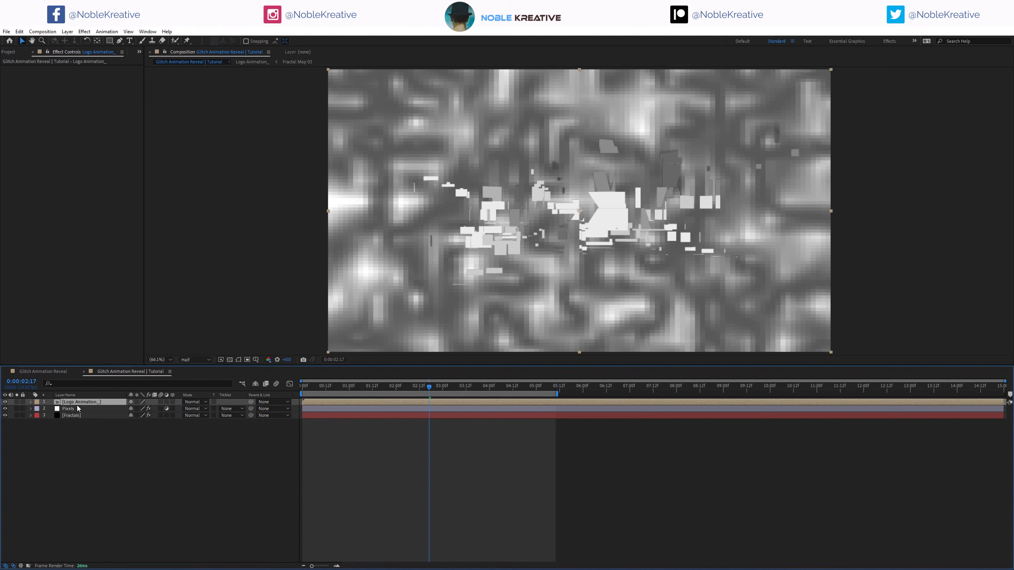
left_click(201, 402)
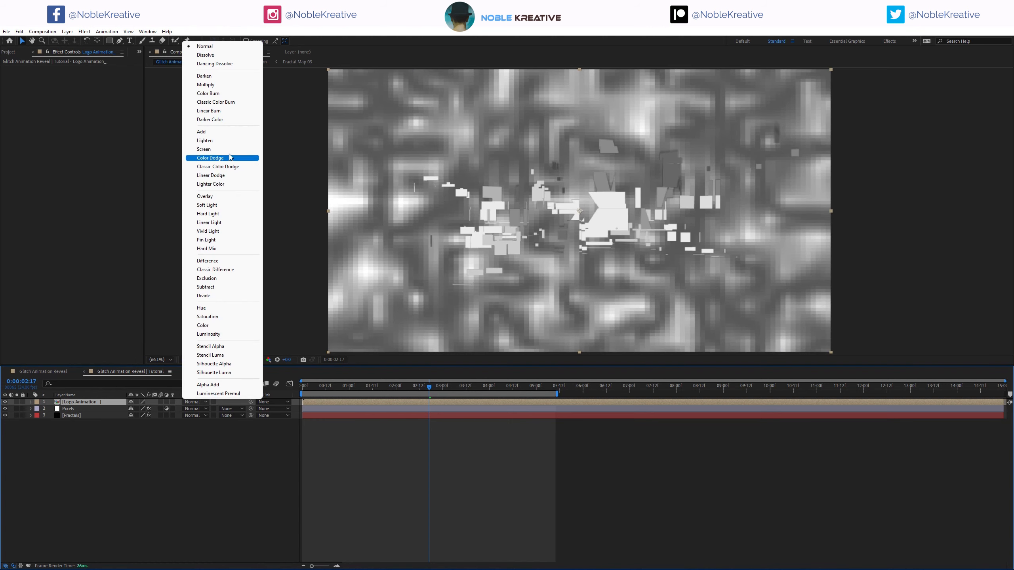
left_click(220, 84)
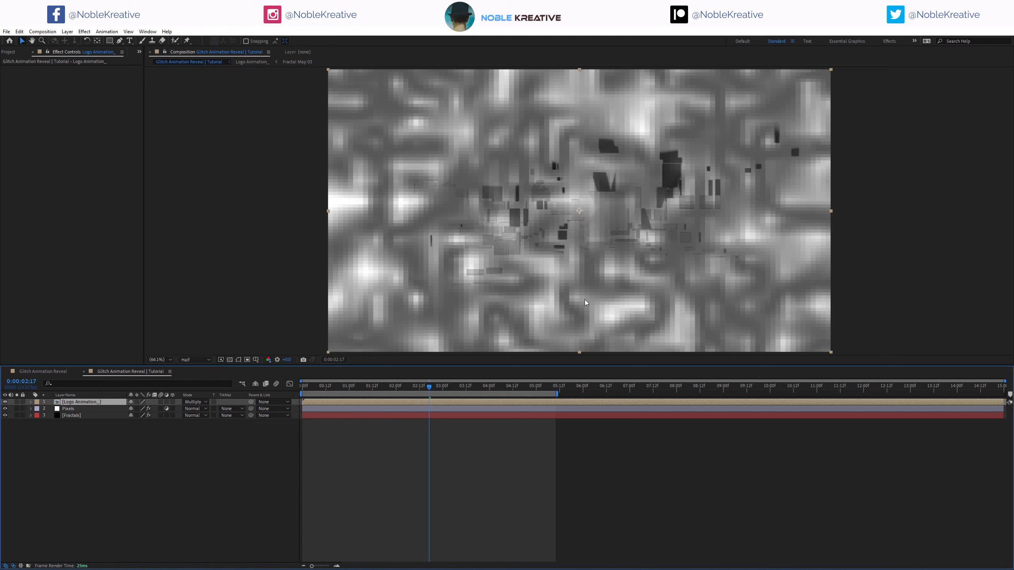
- Apply Solid Composite to the Logo Animation_ layer with its color set to black (000000)
key("ctrl+space")
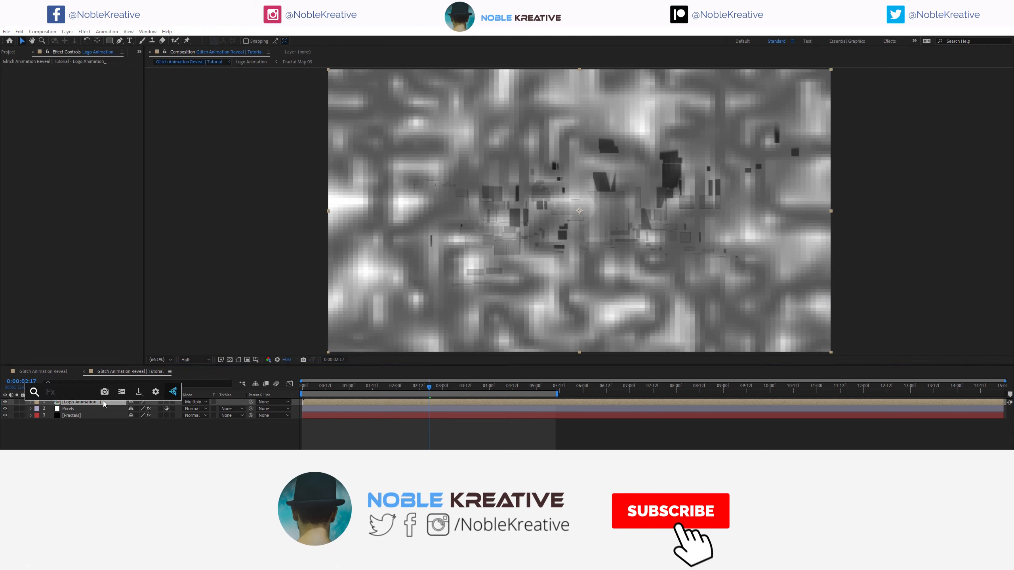
type("soli")
key("Return")
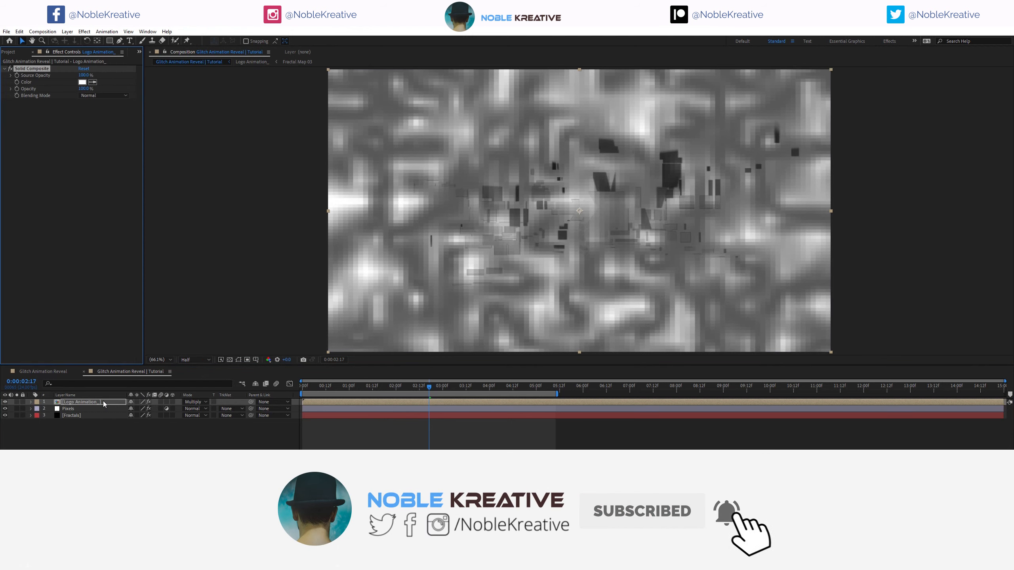
left_click(82, 82)
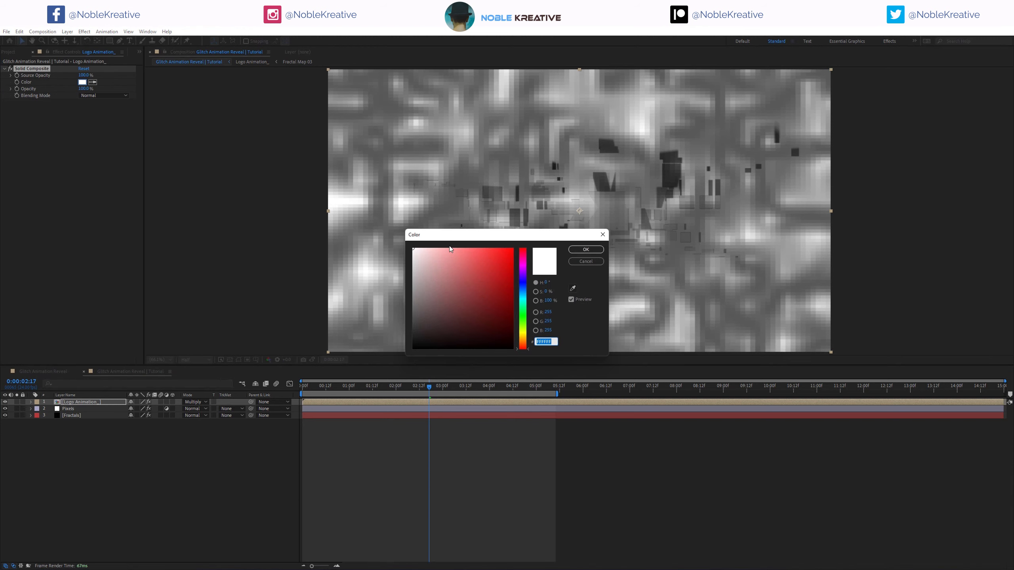
left_click(413, 348)
key("Return")
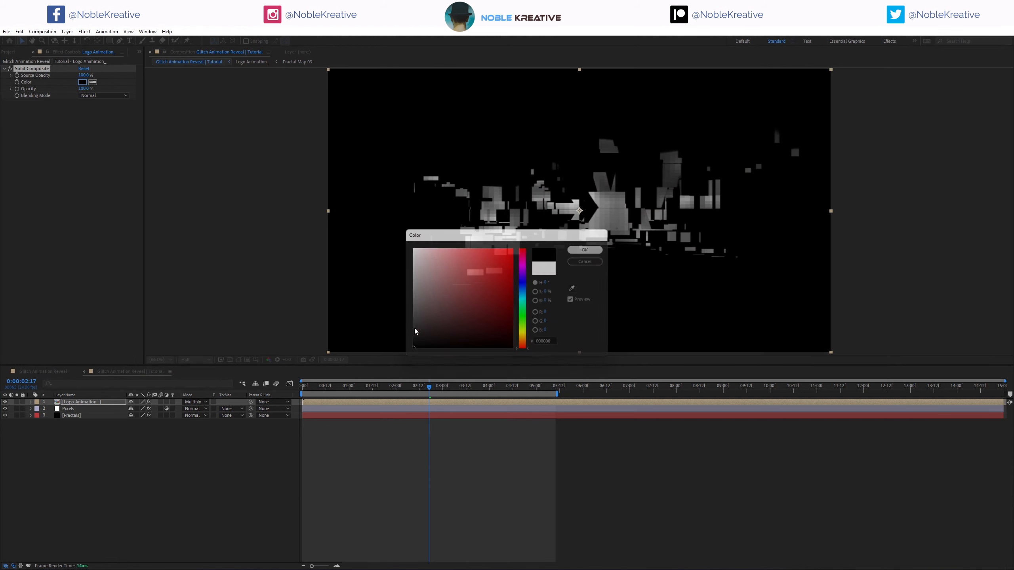
- Toggle Logo Animation_ off and on to compare, and check the transparency inside its nested composition before returning
left_click(5, 402)
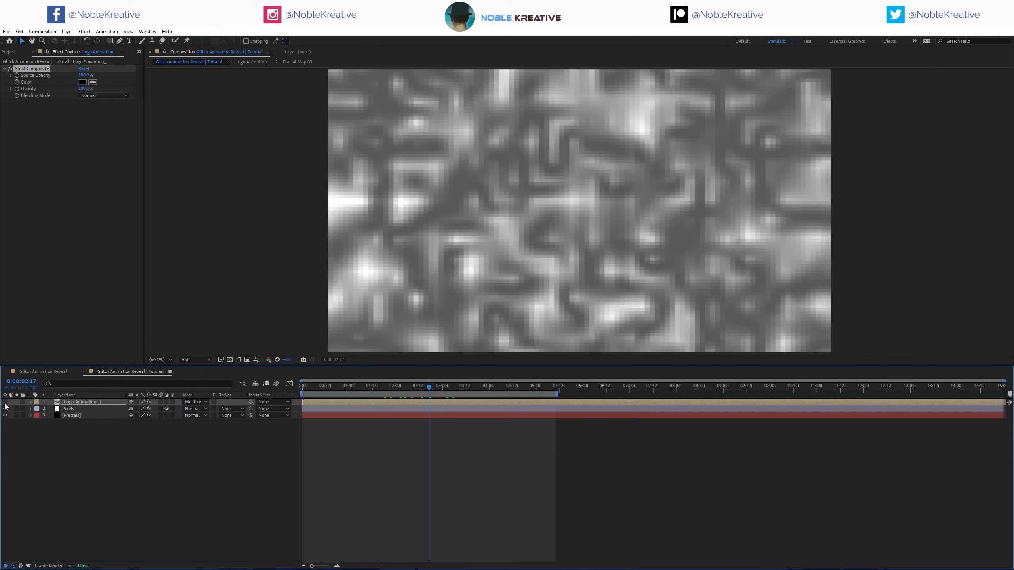
left_click(5, 403)
left_click(5, 402)
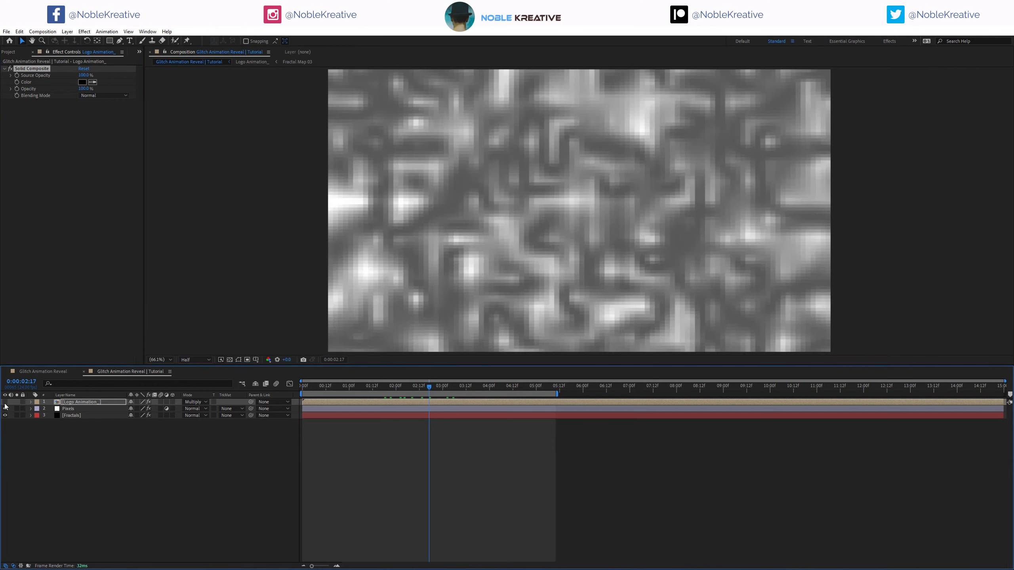
double_click(81, 402)
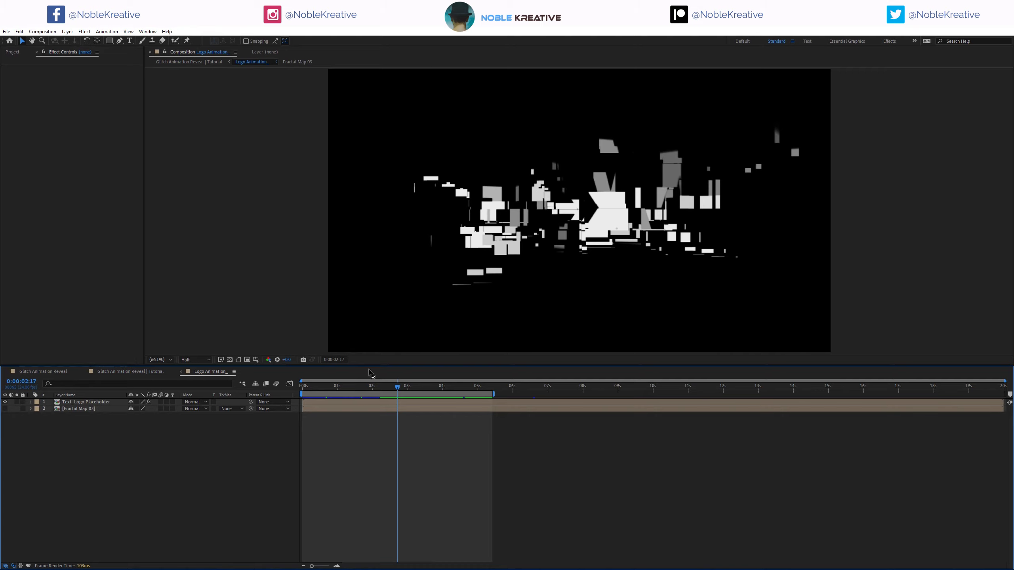
left_click(230, 360)
left_click(230, 361)
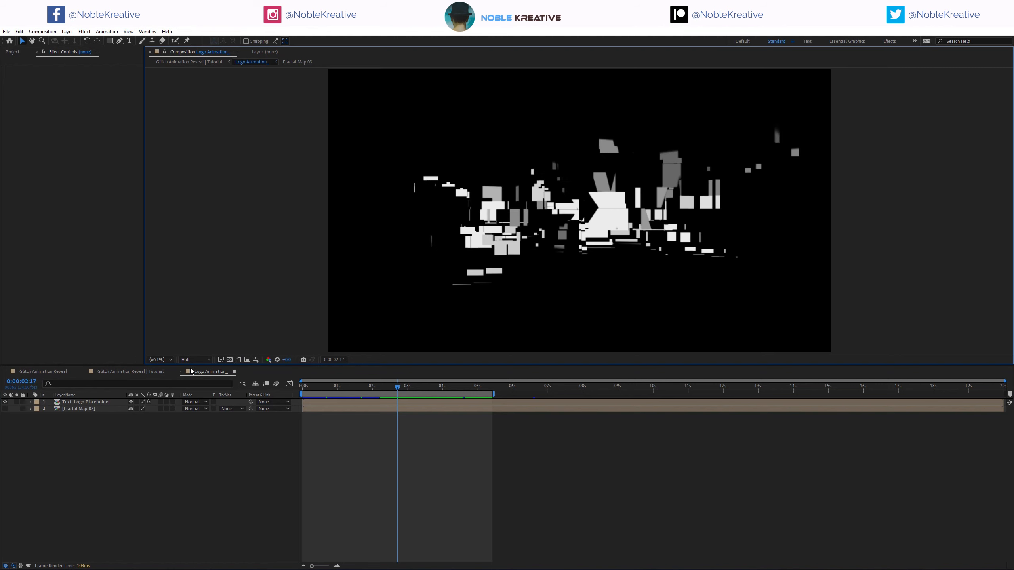
left_click(181, 372)
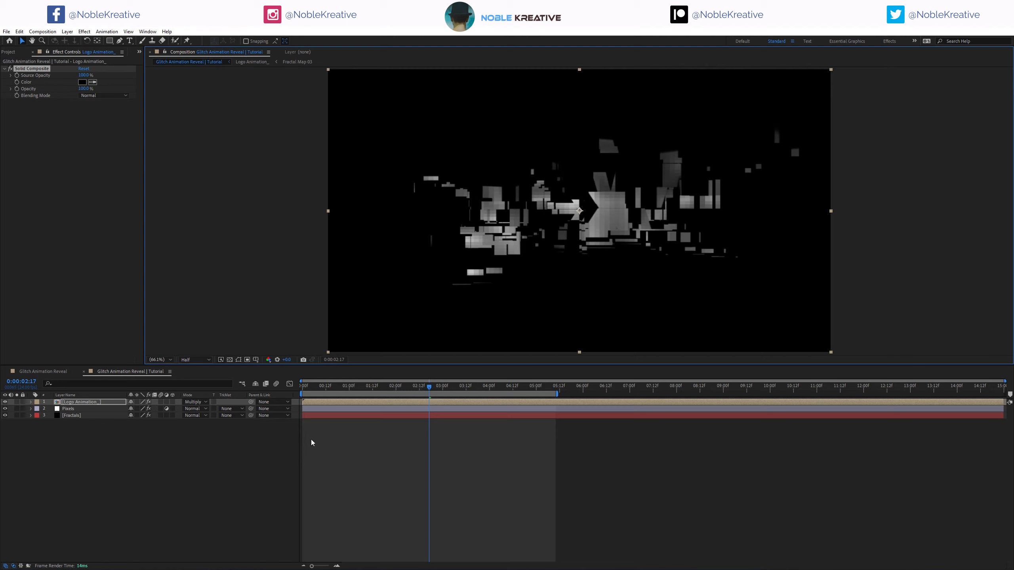
- Apply the Displacement Map effect to the Logo Animation_ layer
key("ctrl+space")
type("dis")
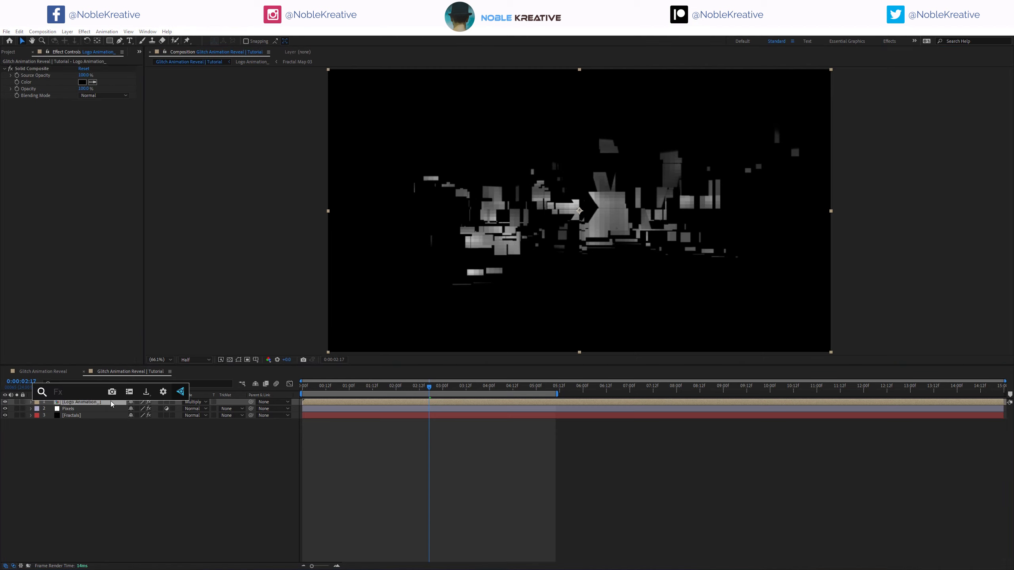
key("Return")
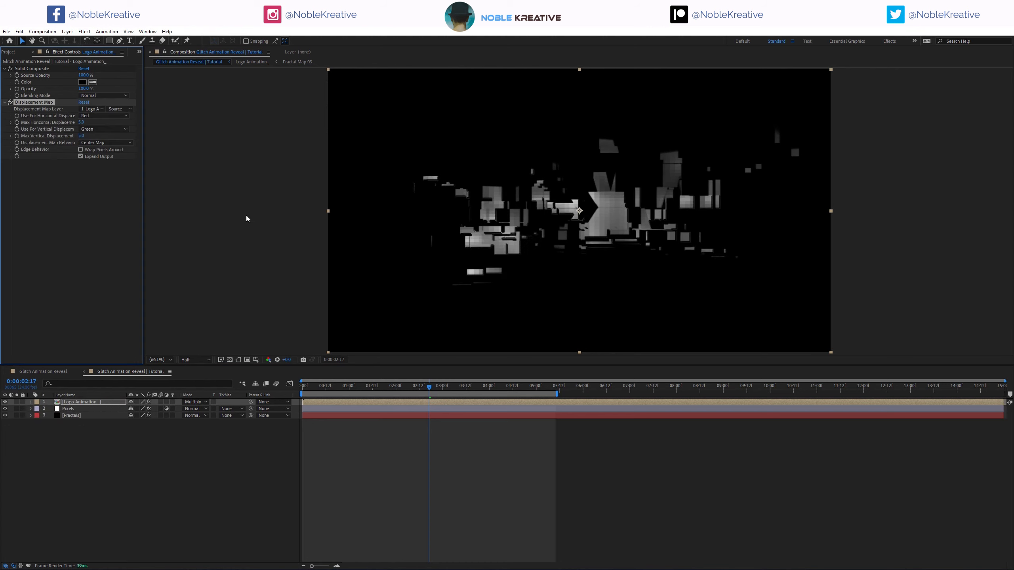
- Move Solid Composite below Displacement Map, and add the Fractal Map 01 composition as the lowest layer in the timeline
left_click_drag(31, 68, 44, 170)
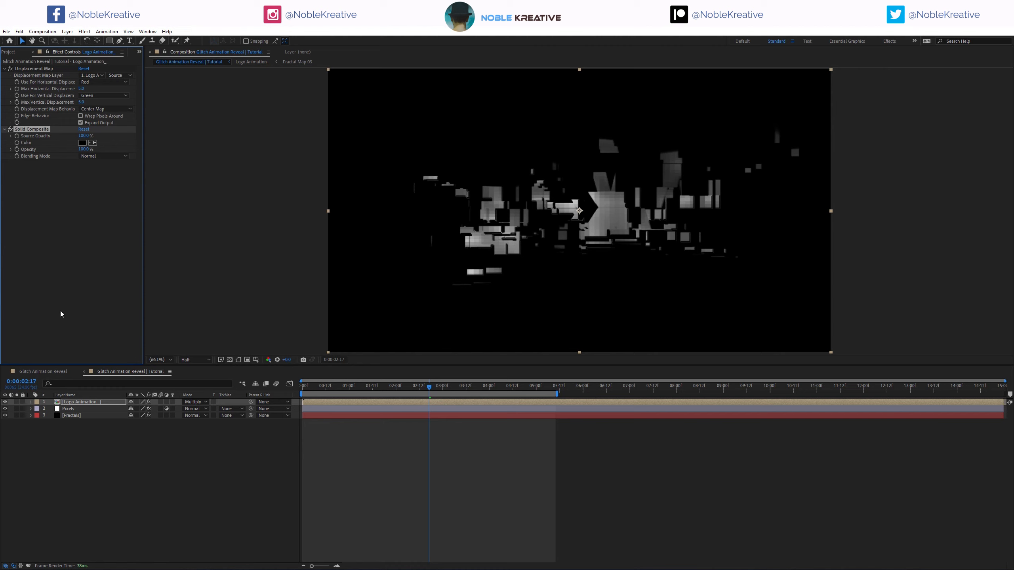
left_click(32, 52)
left_click(11, 146)
left_click(54, 154)
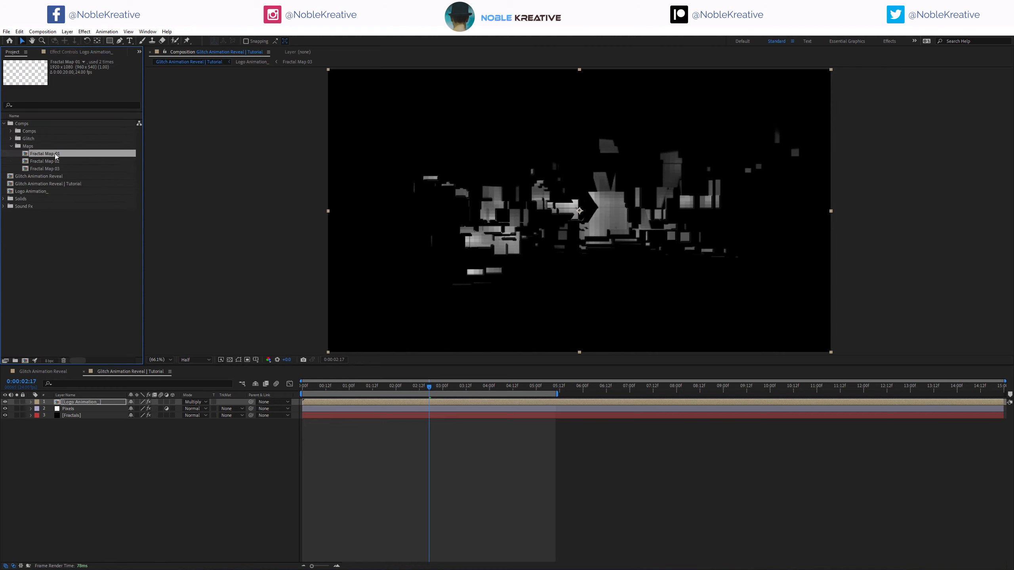
left_click_drag(106, 357, 50, 419)
- Open the Fractal Map 01 composition and examine its Fractal Noise settings, Brightness and Offset Turbulence keyframes and Evolution expression over time
double_click(89, 423)
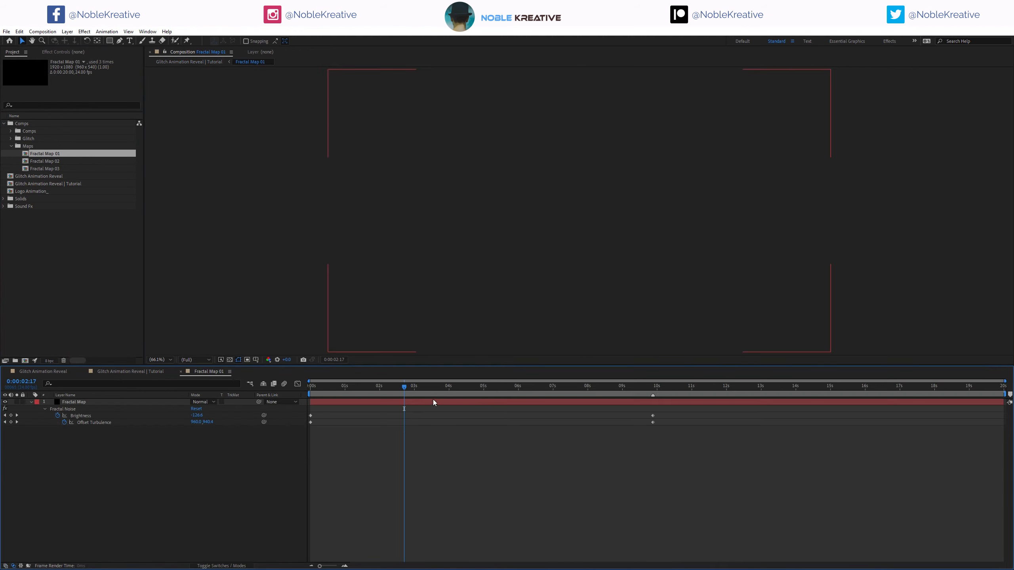
left_click_drag(407, 387, 357, 404)
left_click(356, 404)
left_click(73, 52)
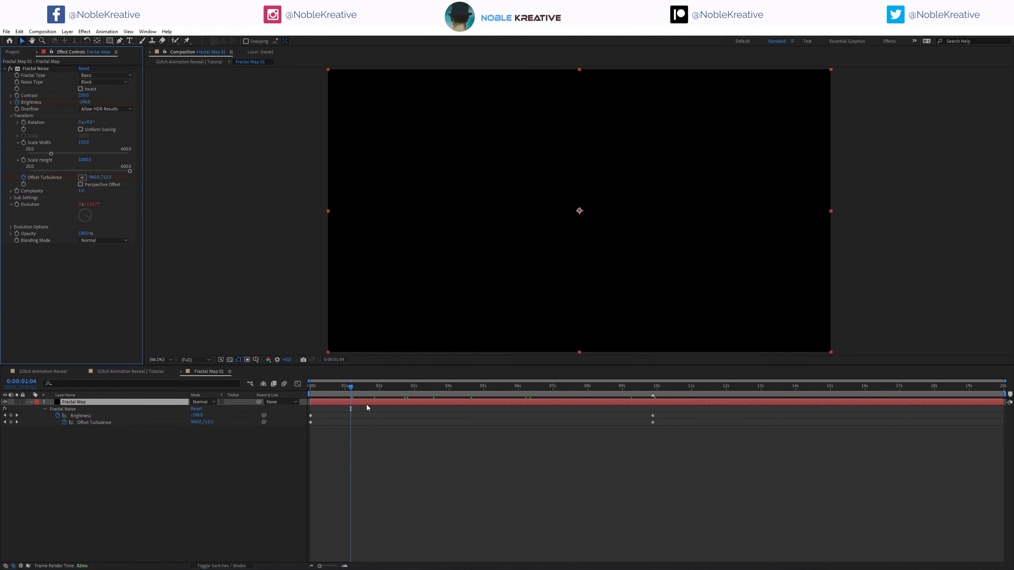
left_click_drag(363, 388, 449, 387)
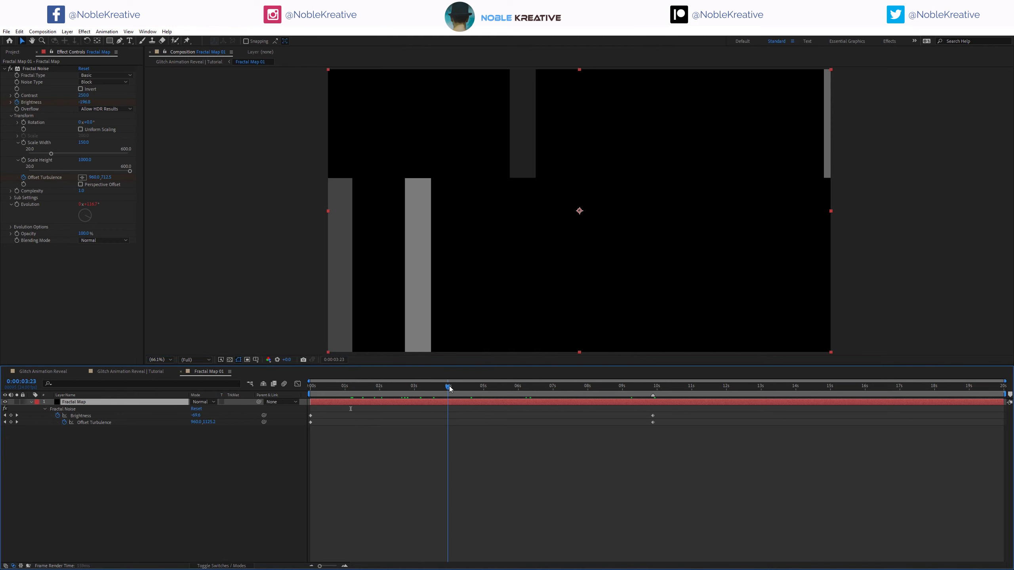
key("e")
key("e")
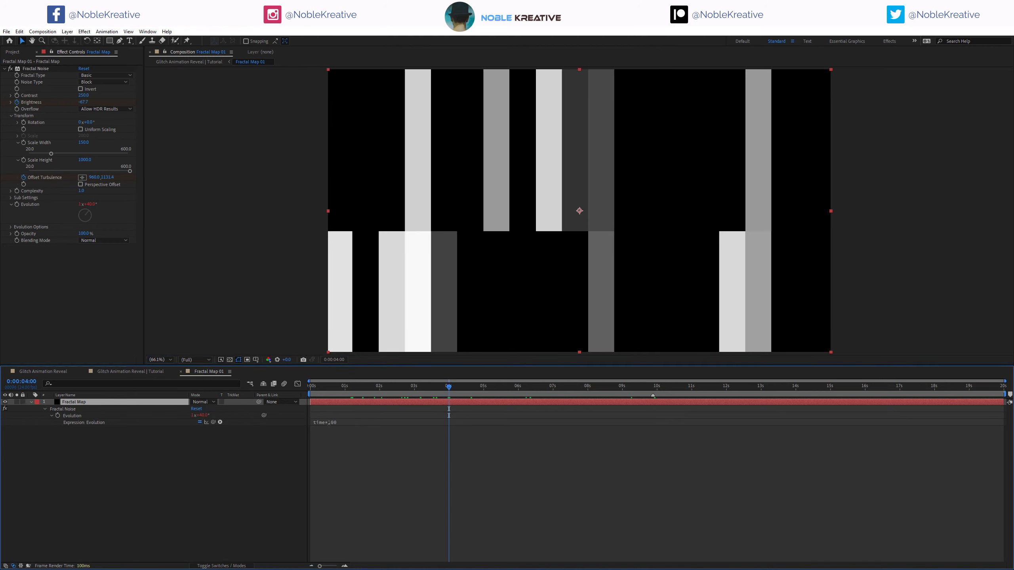
key("u")
left_click_drag(394, 391, 416, 391)
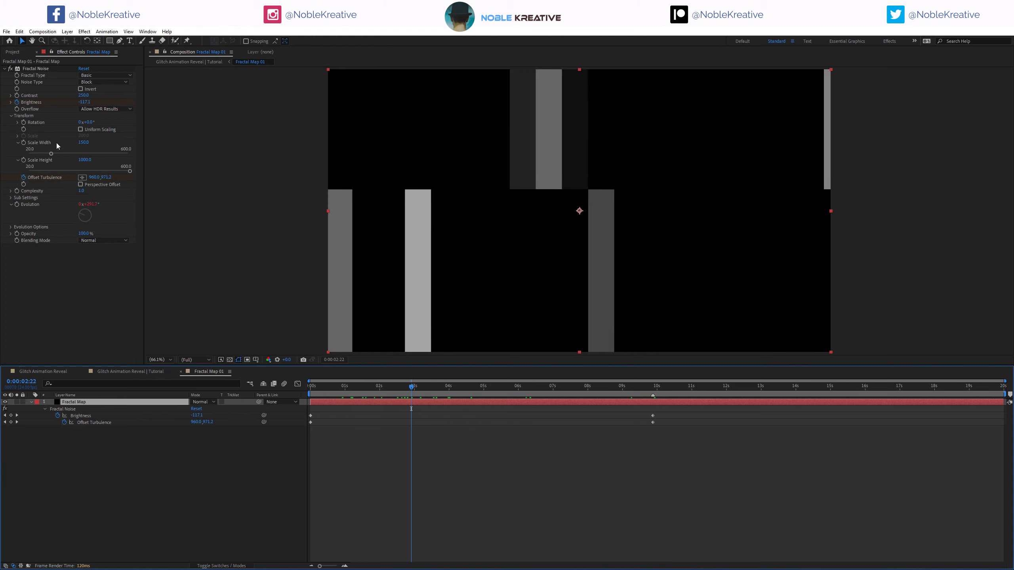
left_click_drag(434, 387, 539, 387)
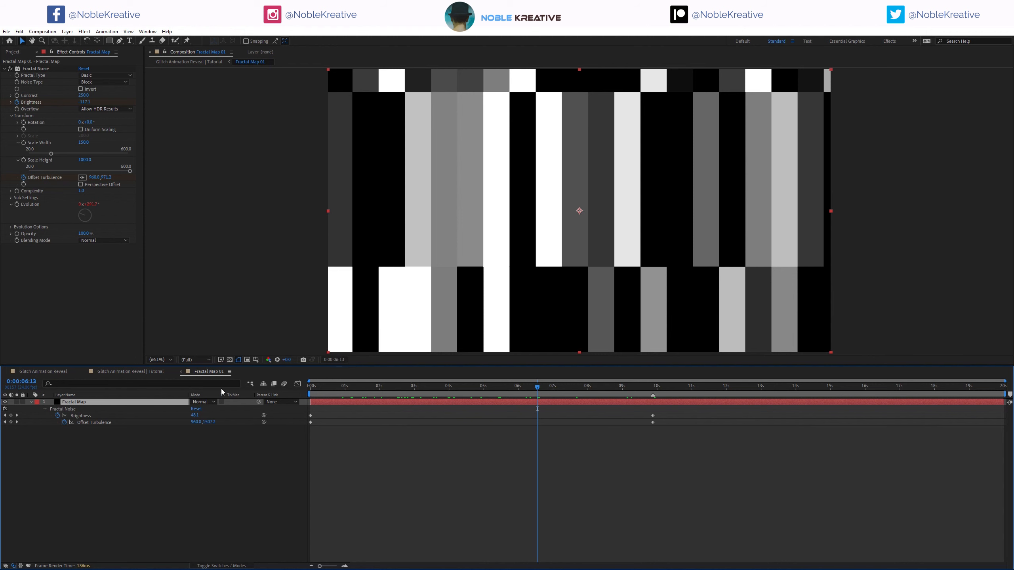
- Return to the tutorial composition and set Logo Animation_'s displacement map layer to Fractal Map 01
left_click(181, 372)
left_click(84, 403)
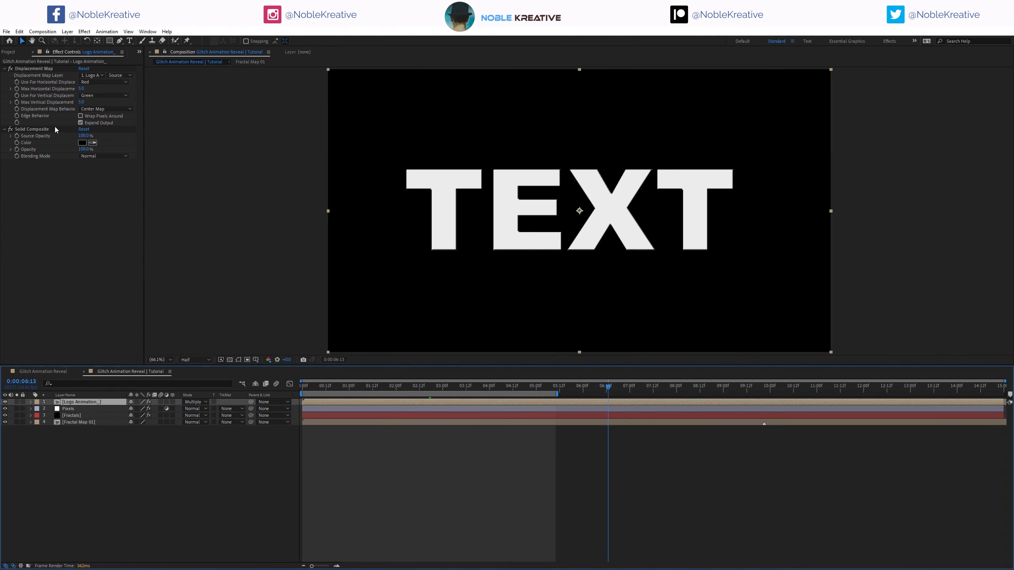
left_click(89, 76)
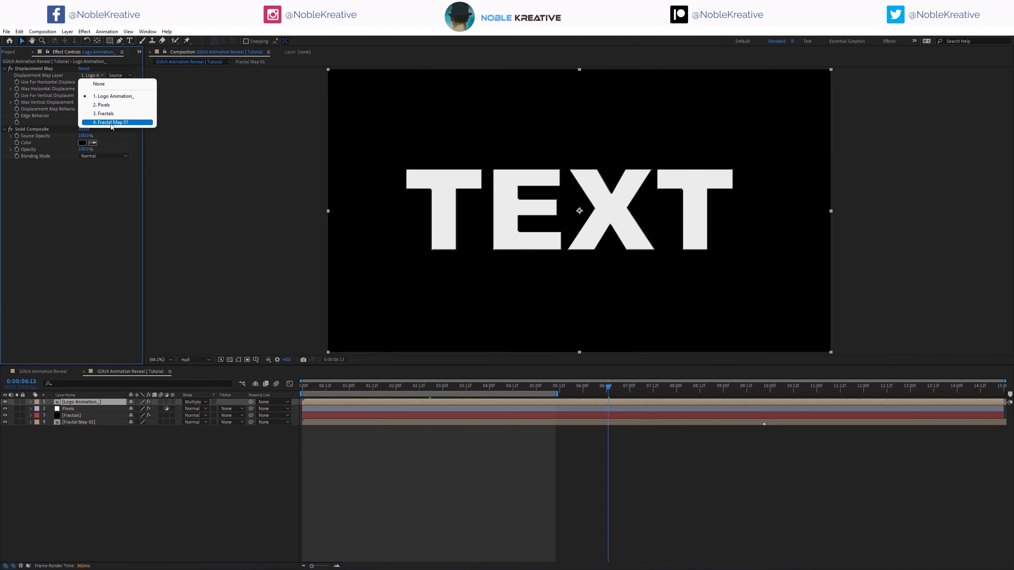
left_click(111, 122)
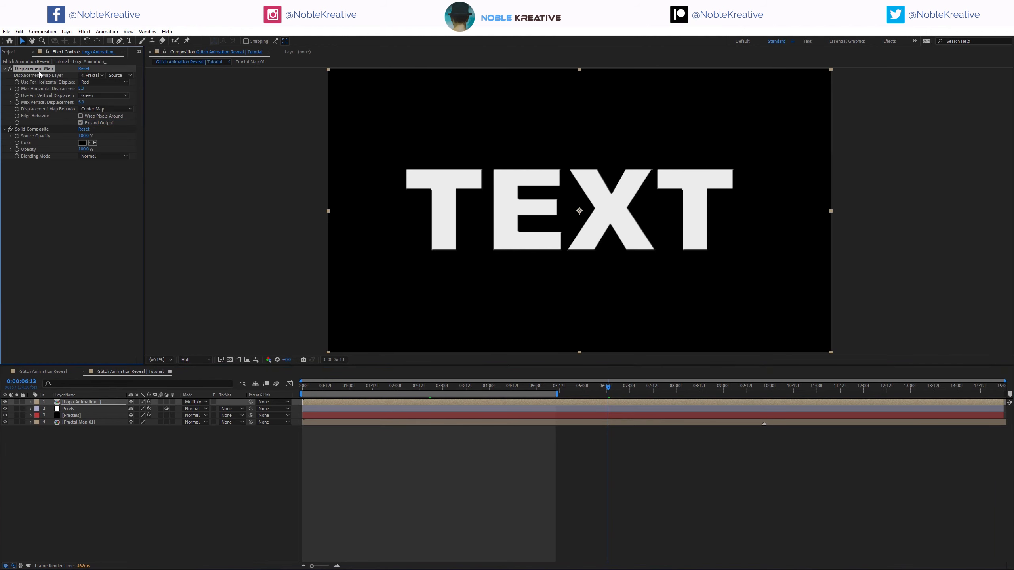
- Try a Max Vertical Displacement of 100 on the Logo Animation_ layer and check the distortion at different times
left_click(378, 392)
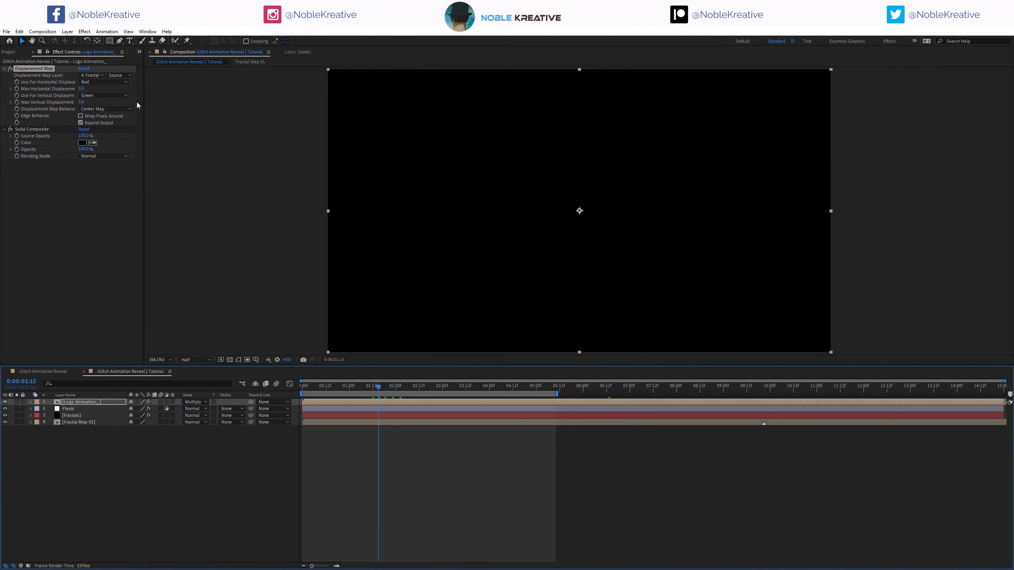
left_click(82, 103)
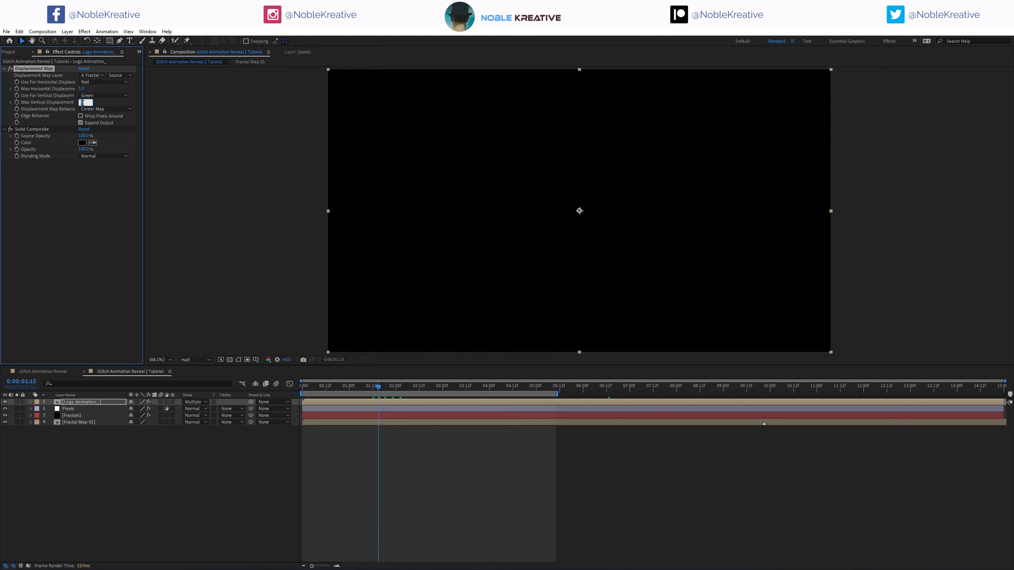
key("Return")
left_click(528, 387)
left_click(584, 387)
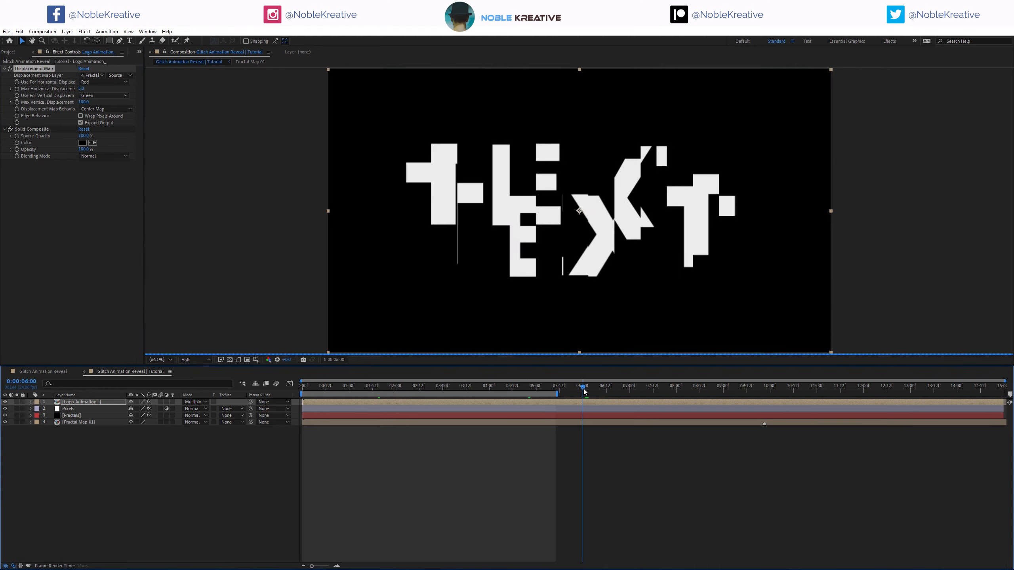
- Set the Displacement Map's Max Vertical Displacement to 0 and check the text at earlier frames
left_click(83, 102)
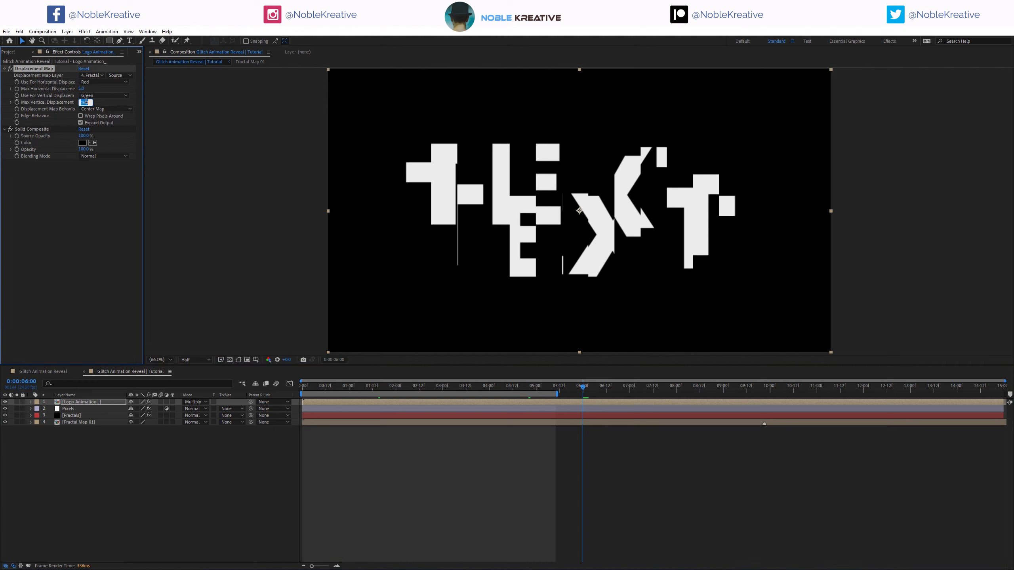
type("0")
key("Return")
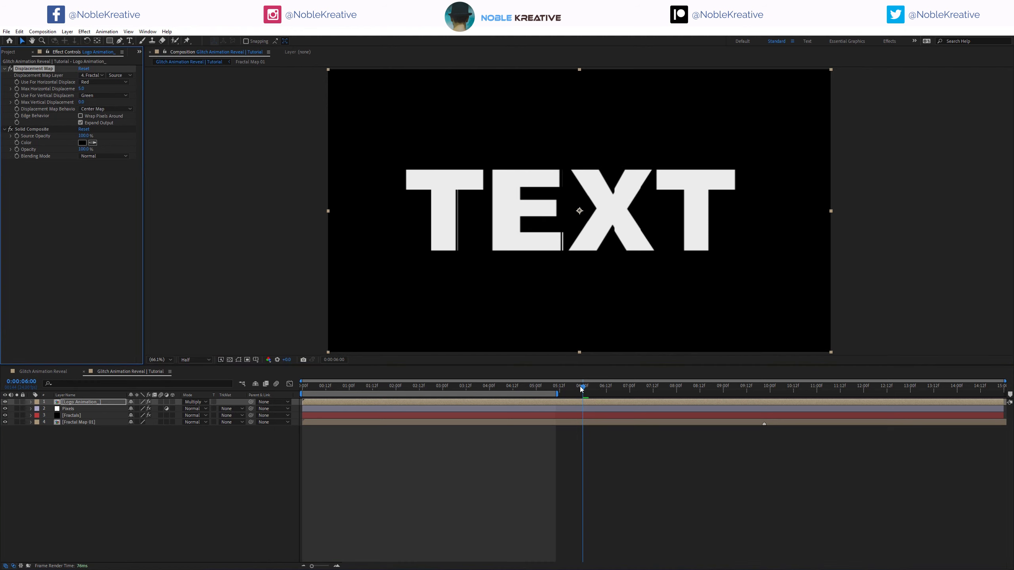
left_click_drag(580, 386, 480, 412)
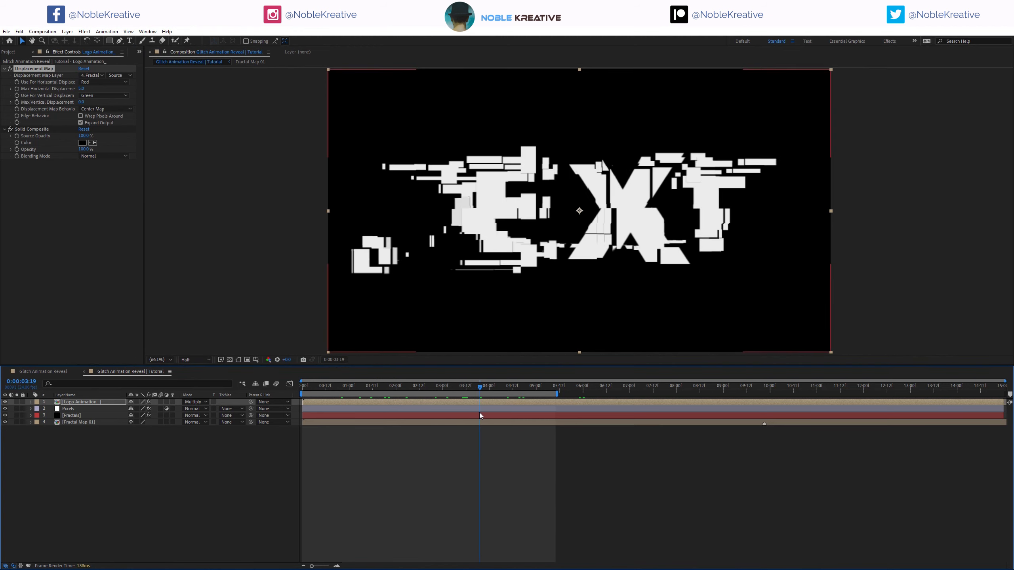
- Duplicate the Pixels adjustment layer, place the copy above all layers and rename it Edges
left_click(75, 410)
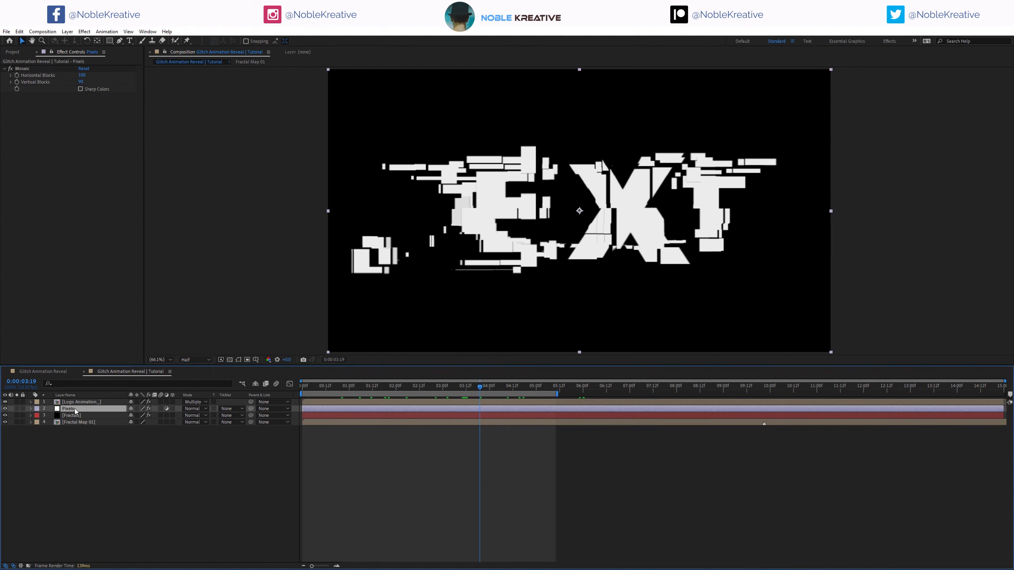
key("ctrl+d")
left_click_drag(79, 409, 81, 398)
key("Return")
type("Edges")
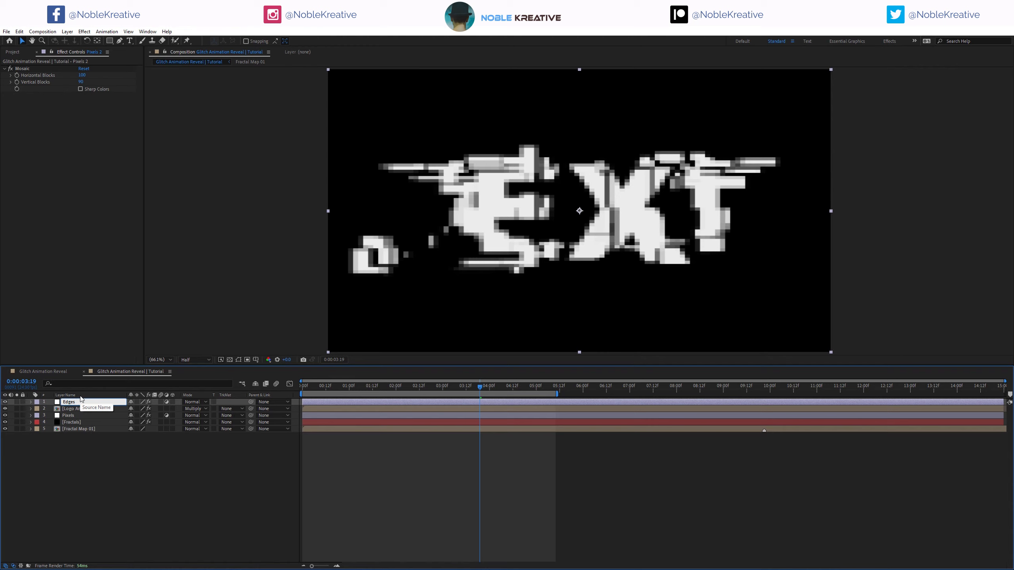
key("Return")
- Apply the Transform effect to the Edges layer and delete its Mosaic effect
key("ctrl+space")
type("tra")
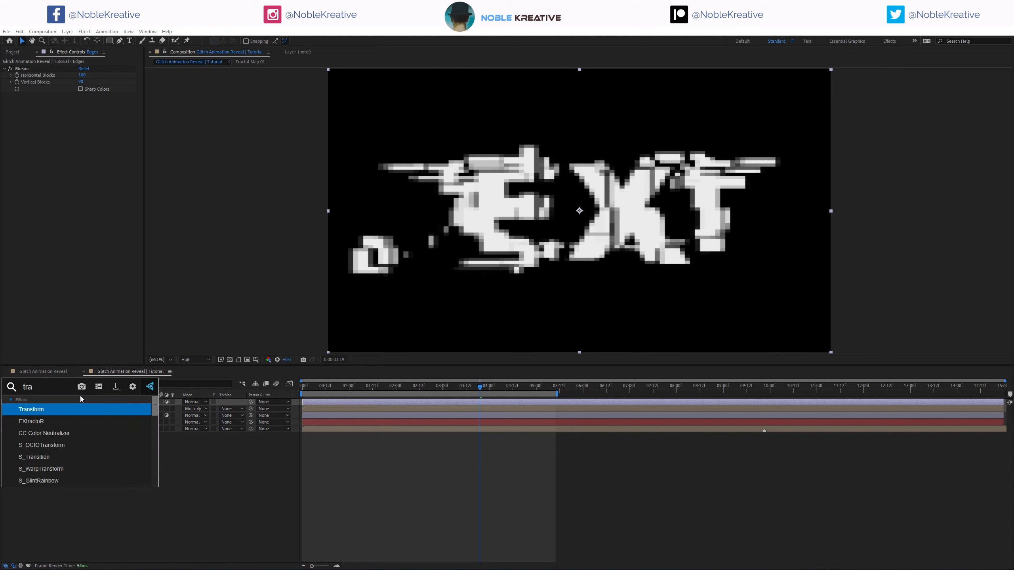
key("Return")
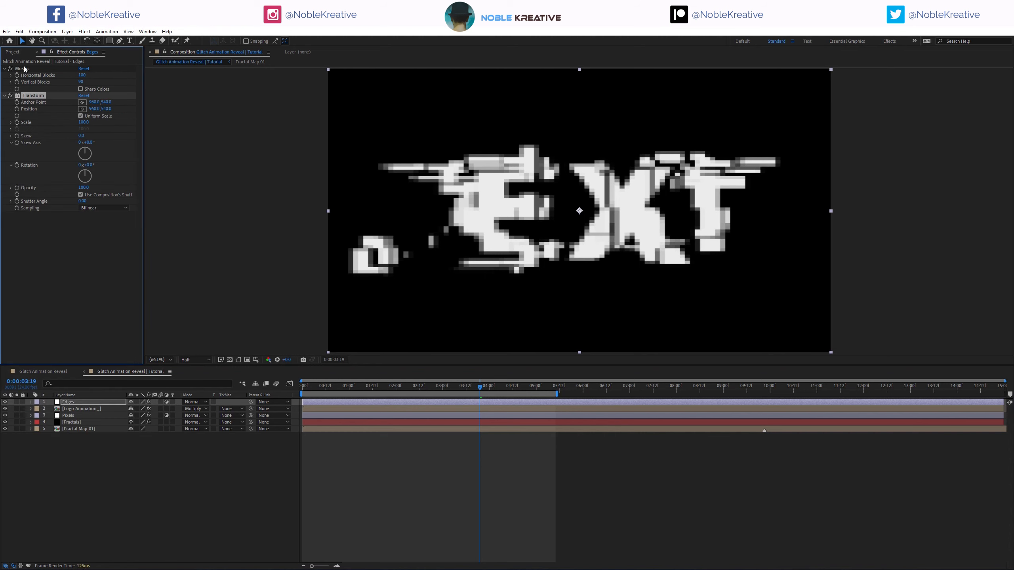
left_click(24, 69)
key("Delete")
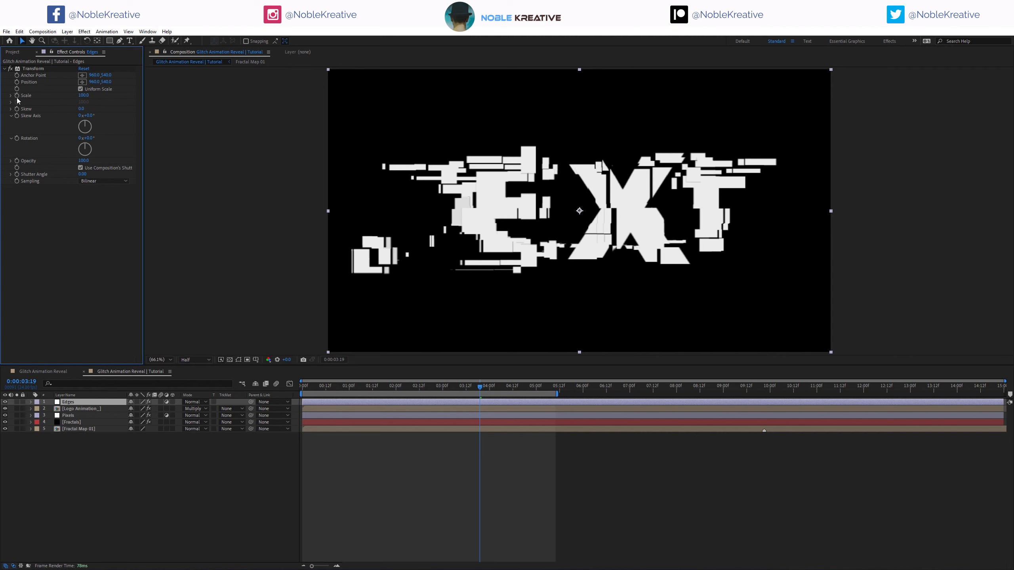
- Add the expression wiggle(20,2) to the Transform effect's Position on the Edges layer
left_click(17, 82, "alt")
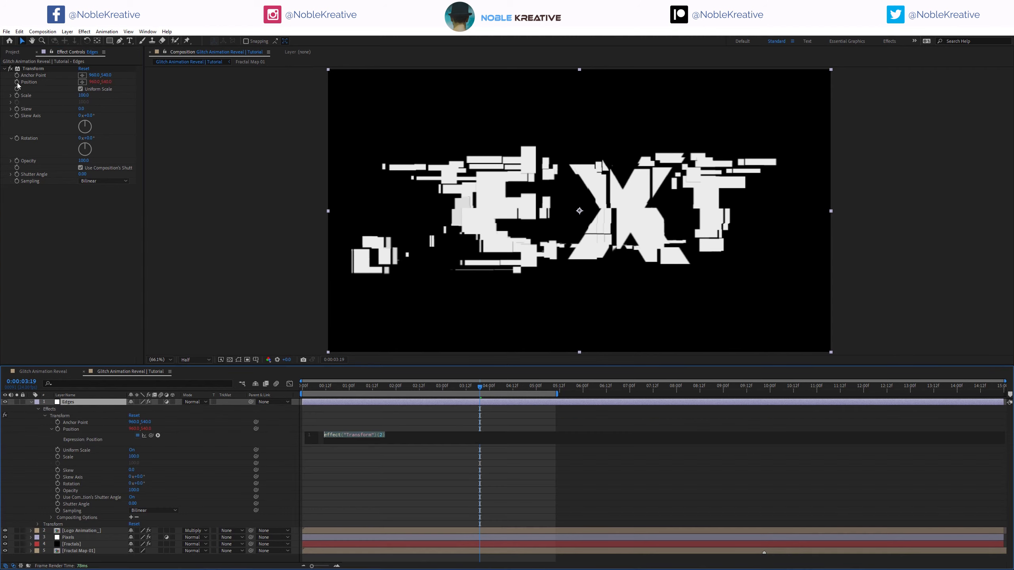
type("wi")
type("ig")
key("BackSpace")
key("BackSpace")
type("ggle()")
key("KP_Enter")
left_click_drag(435, 387, 323, 387)
- End the work area at 0:00:06:23 and play the animation from the beginning
left_click(629, 387)
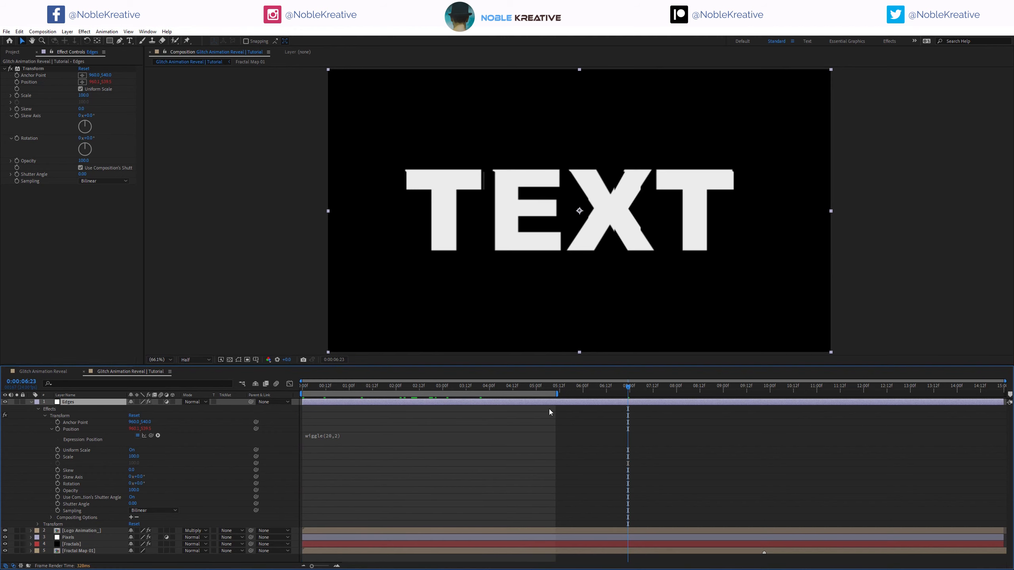
key("n")
left_click_drag(362, 389, 294, 393)
left_click(286, 429)
key("space")
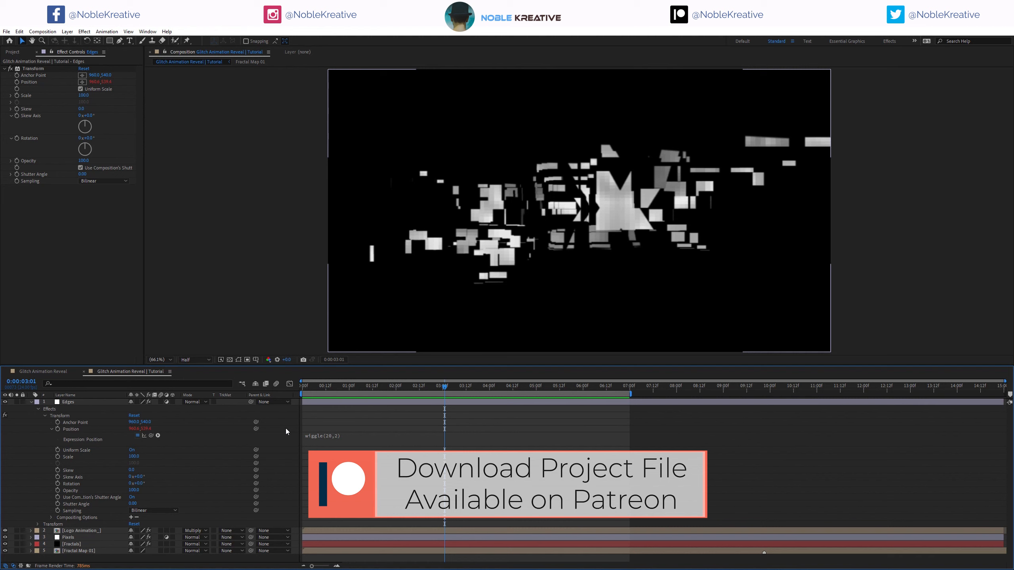
- Apply Find Edges to the Edges layer with Invert enabled
left_click(363, 403)
key("ctrl+space")
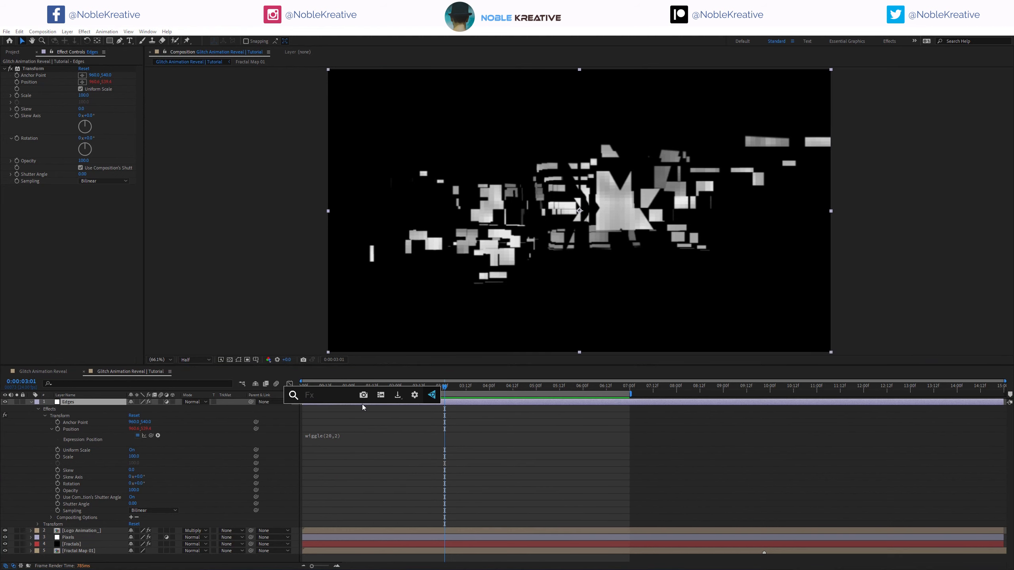
type("find")
key("Return")
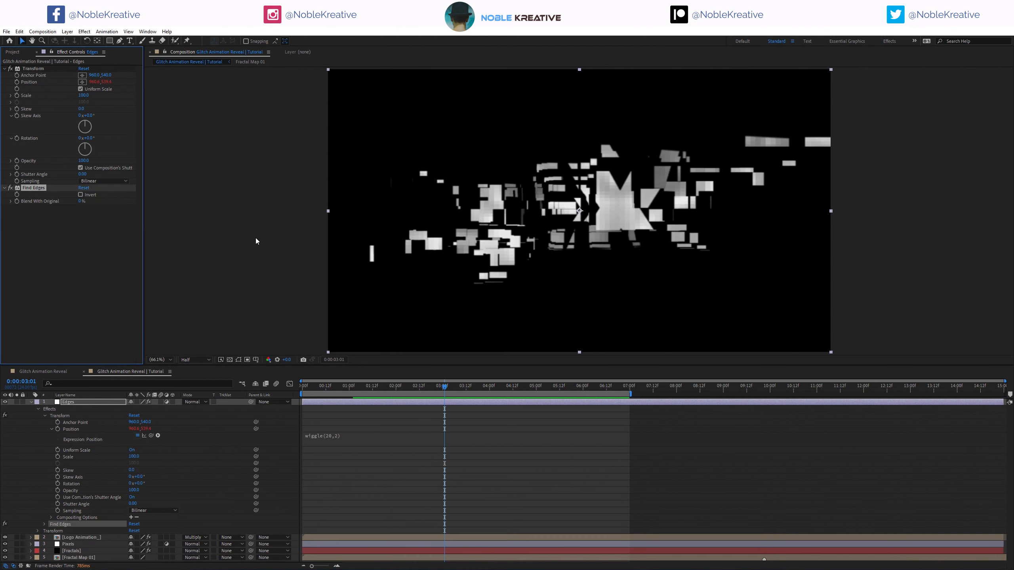
left_click(81, 195)
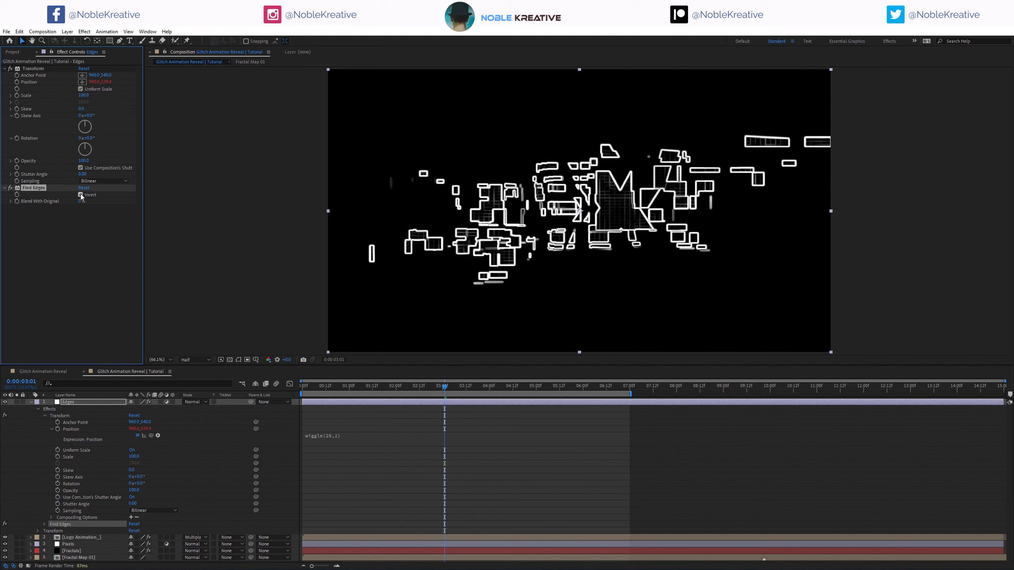
- Apply Echo to the Edges layer with Echo Time set to -1 second and Number Of Echoes set to 2
key("ctrl+space")
type("ech")
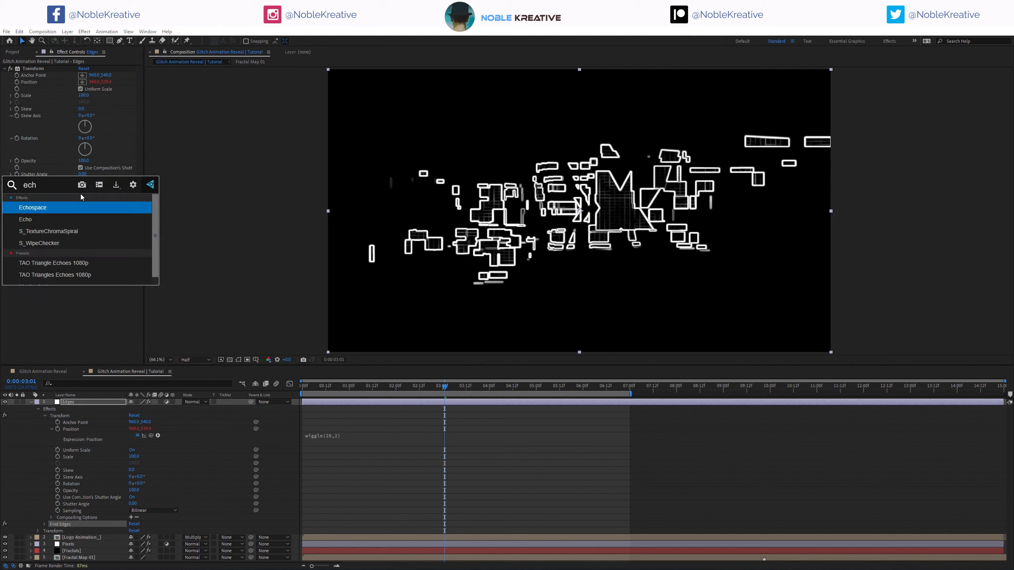
key("Down")
key("Return")
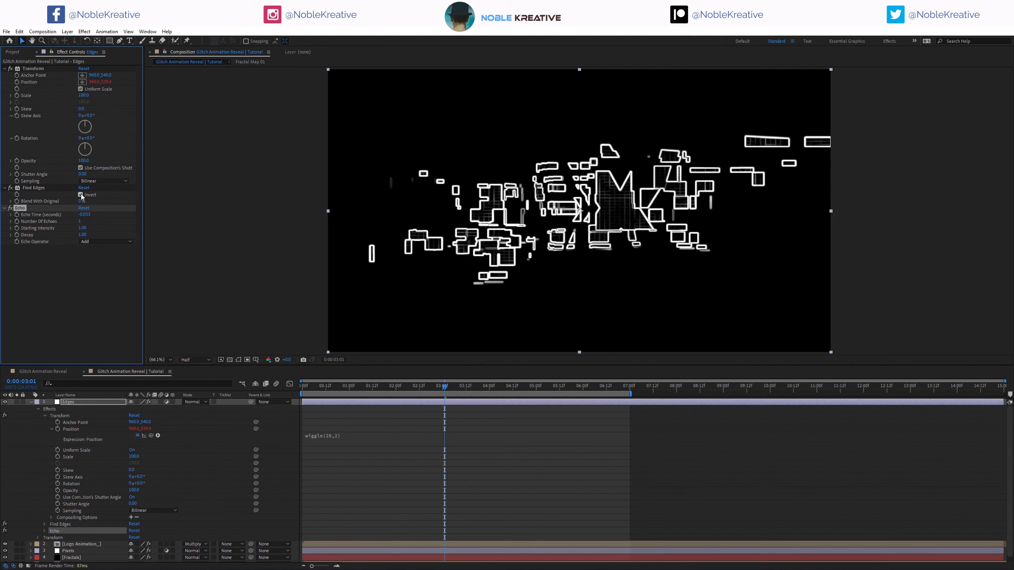
left_click(85, 214)
type("-1")
key("Return")
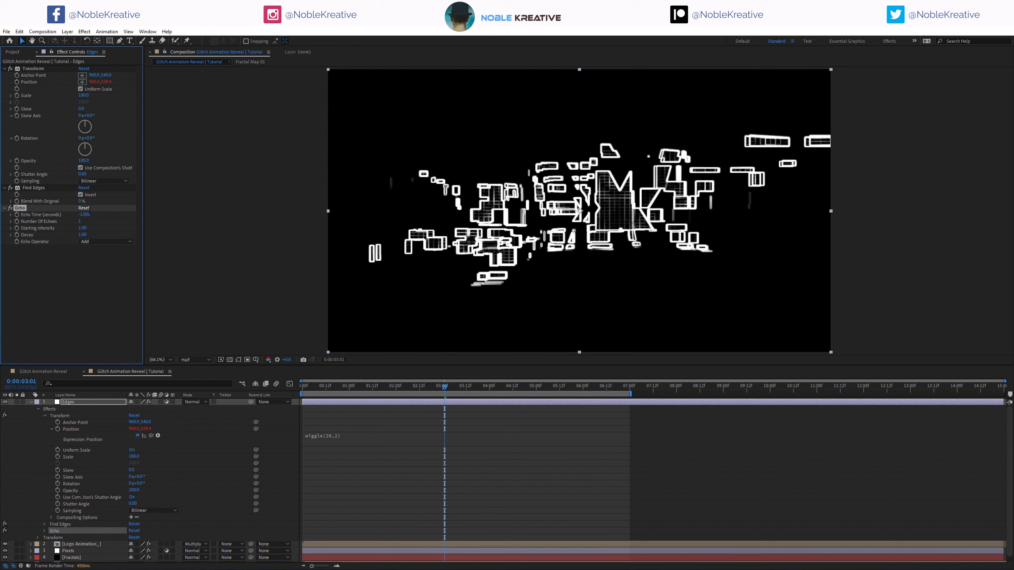
left_click(80, 221)
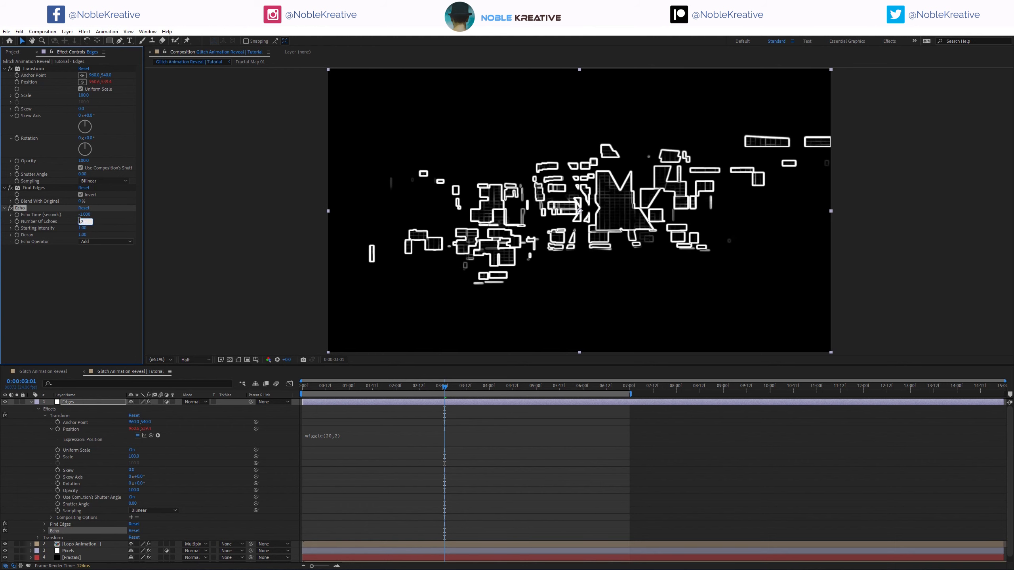
type("12")
key("Return")
- Play the echoed outlines from about 0:00:01:20, and toggle Echo off and on repeatedly to compare its contribution
left_click_drag(424, 387, 378, 388)
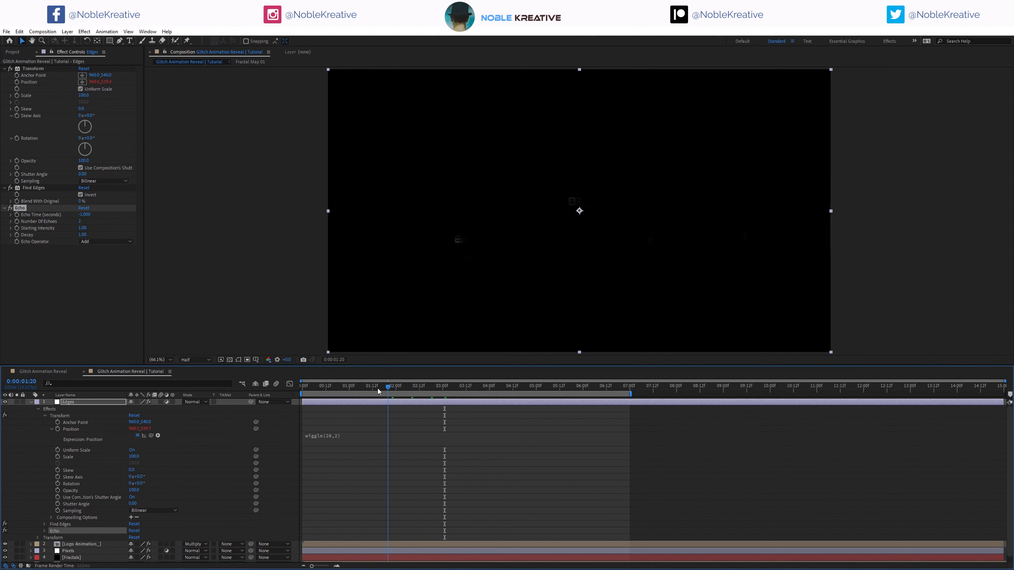
key("space")
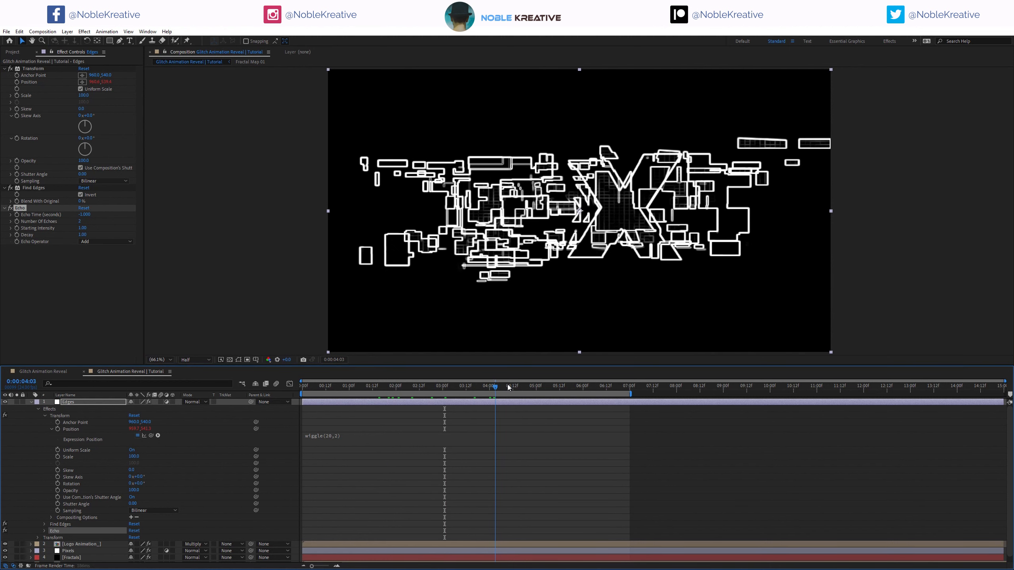
left_click(10, 208)
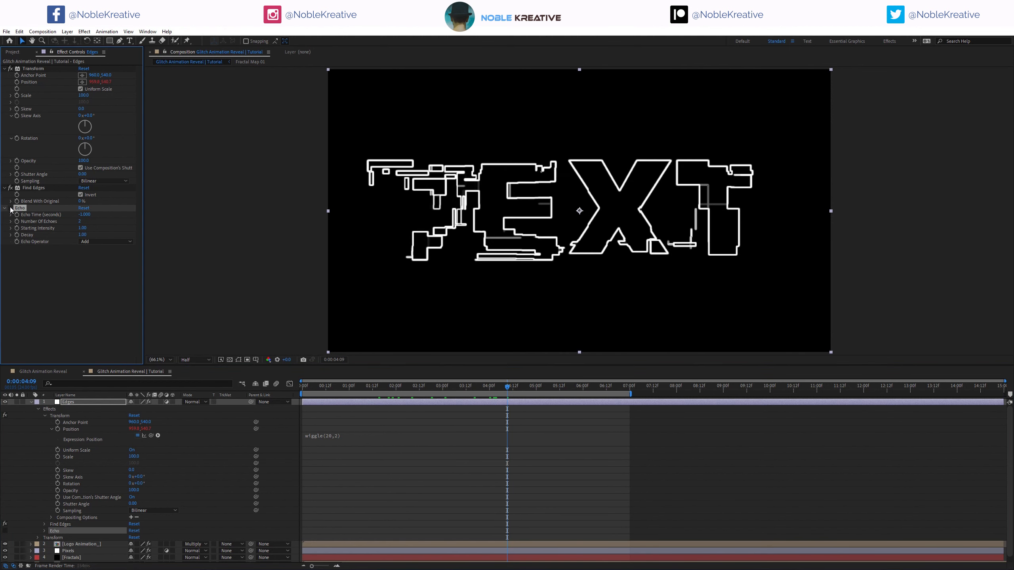
left_click(10, 208)
left_click(10, 208)
left_click(10, 208)
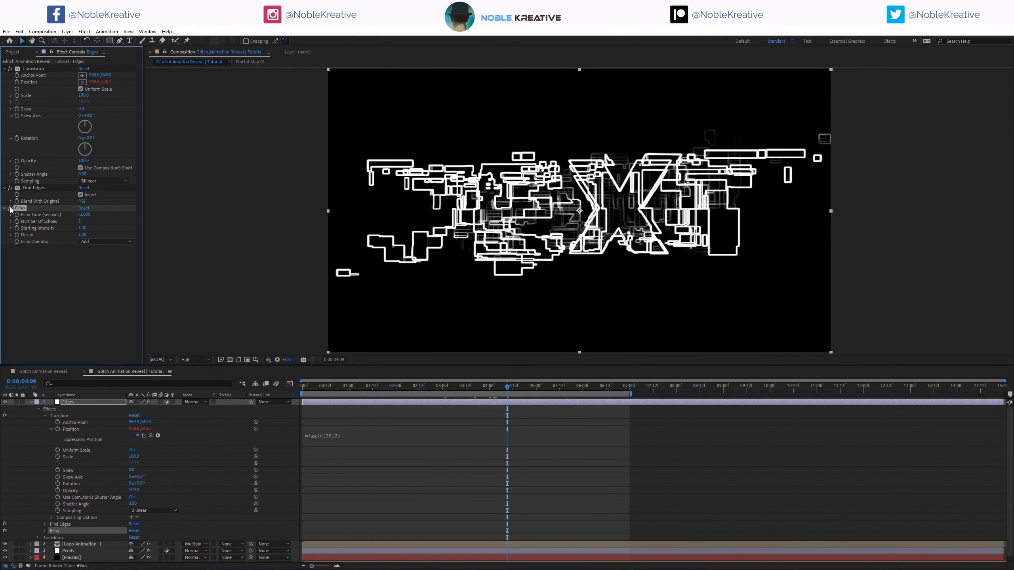
left_click(10, 208)
left_click(10, 208)
left_click(11, 208)
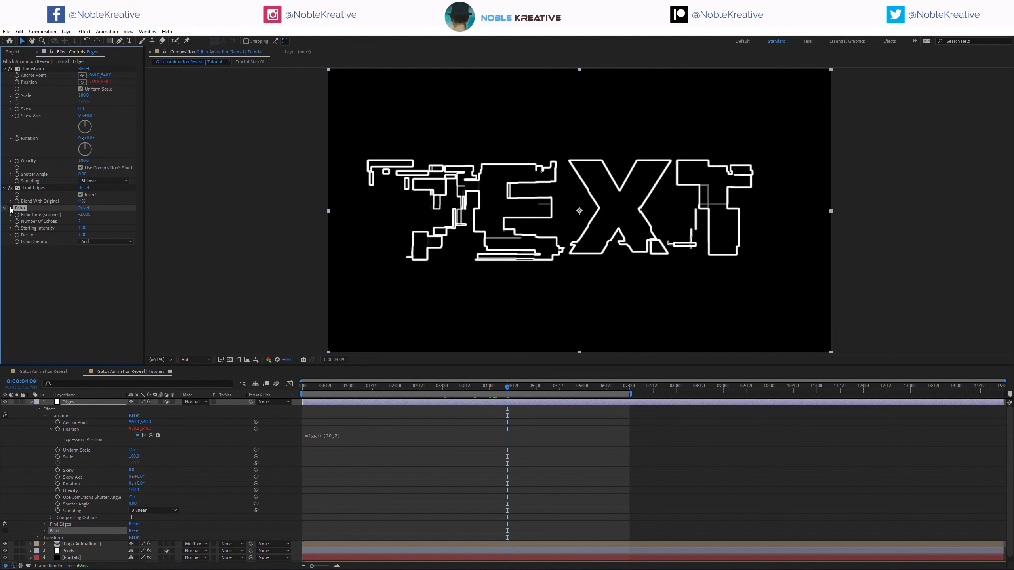
left_click(10, 208)
- Apply Posterize to the Edges layer with Level set to 12
key("ctrl+space")
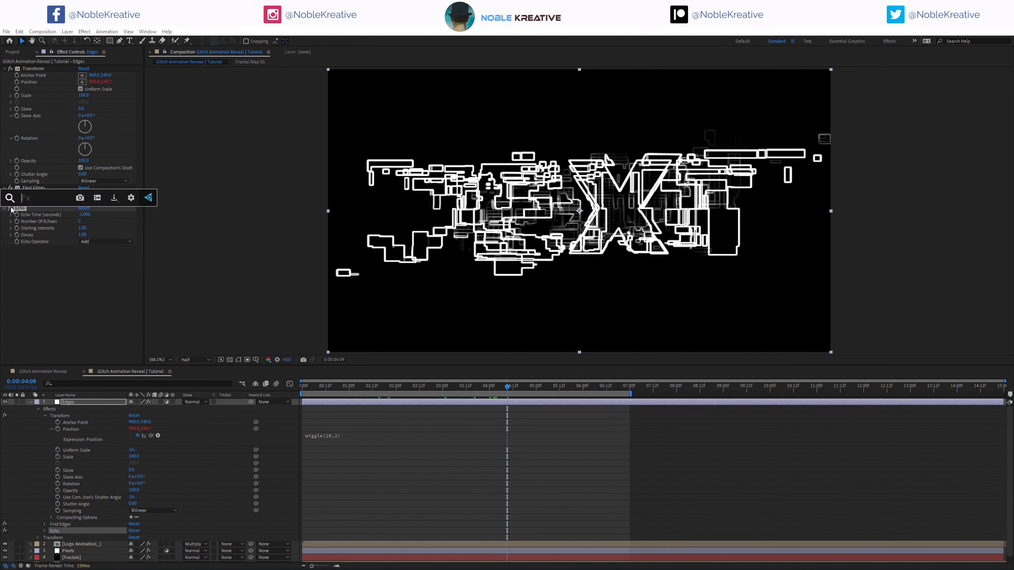
type("post")
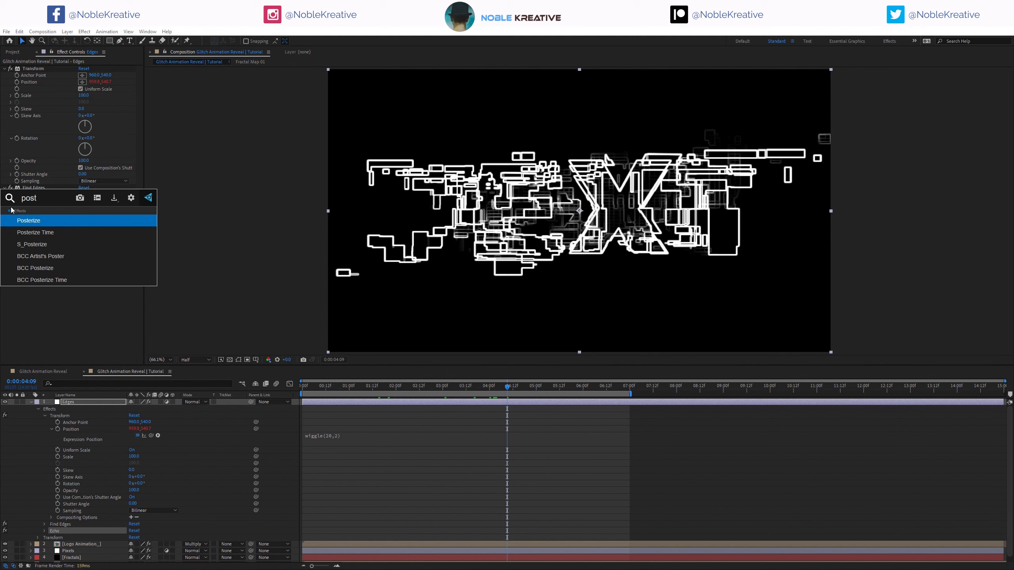
key("Return")
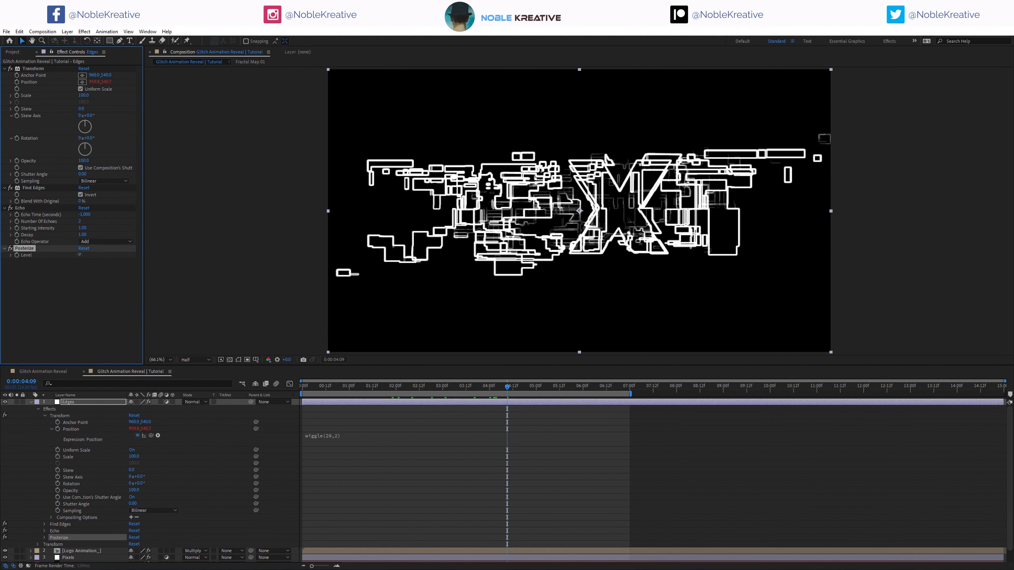
left_click(80, 255)
key("Return")
- Pre-compose all the layers, from Edges down to Fractal Map 01, as Outlines and play the result from the start
left_click_drag(475, 388, 274, 401)
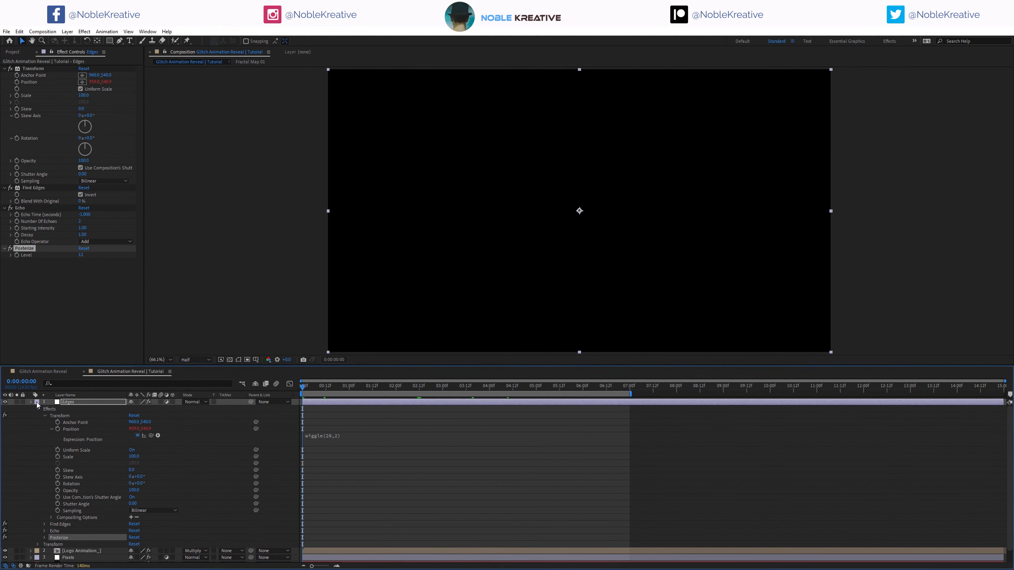
left_click(31, 401)
left_click(92, 427, "shift")
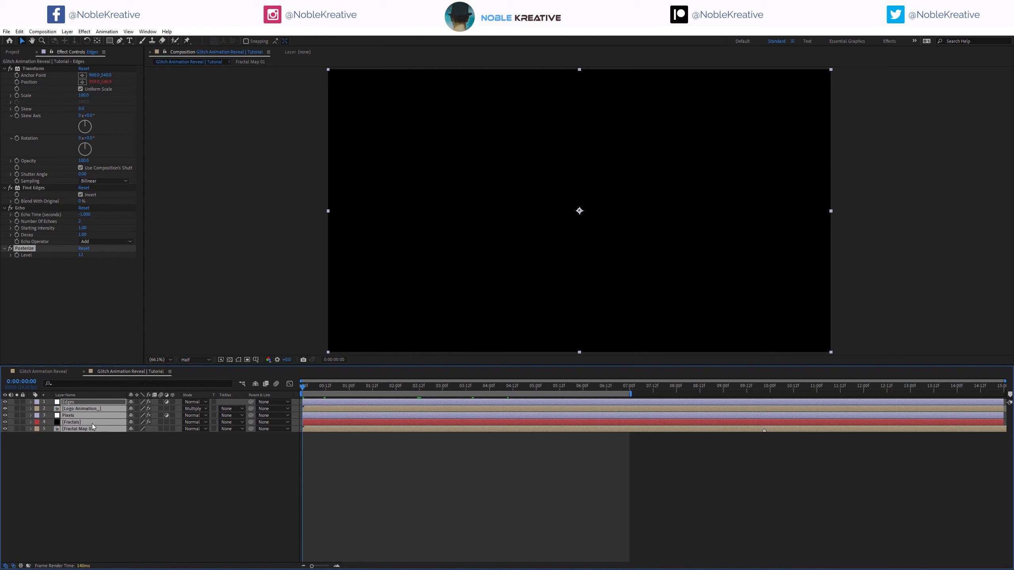
key("ctrl+shift+c")
type("Outlines")
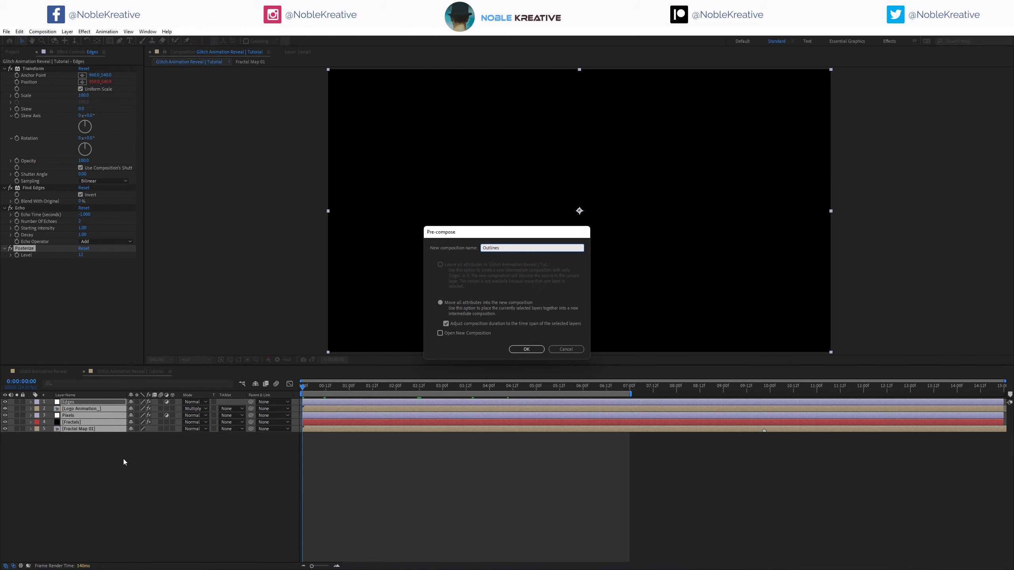
key("Return")
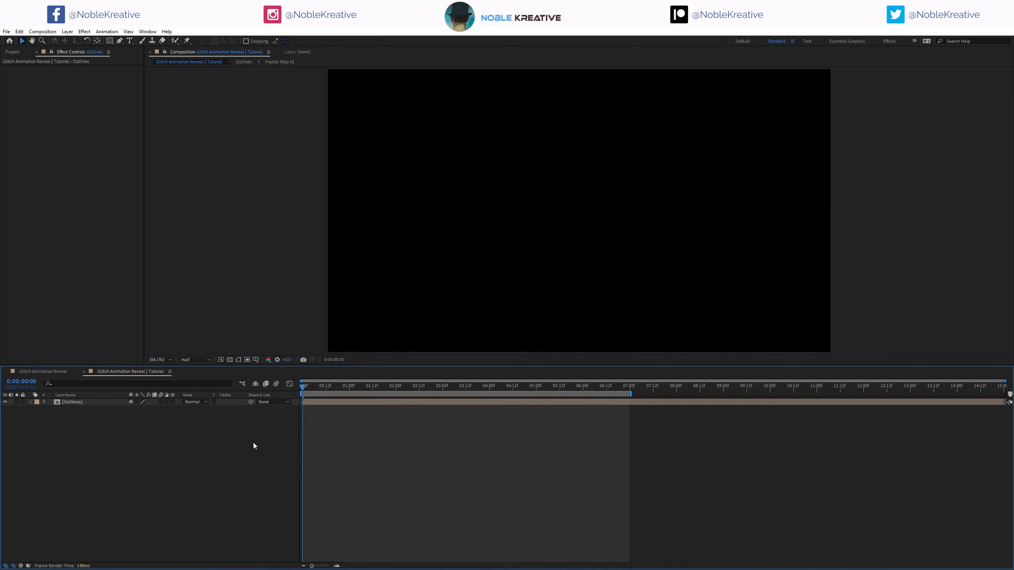
key("space")
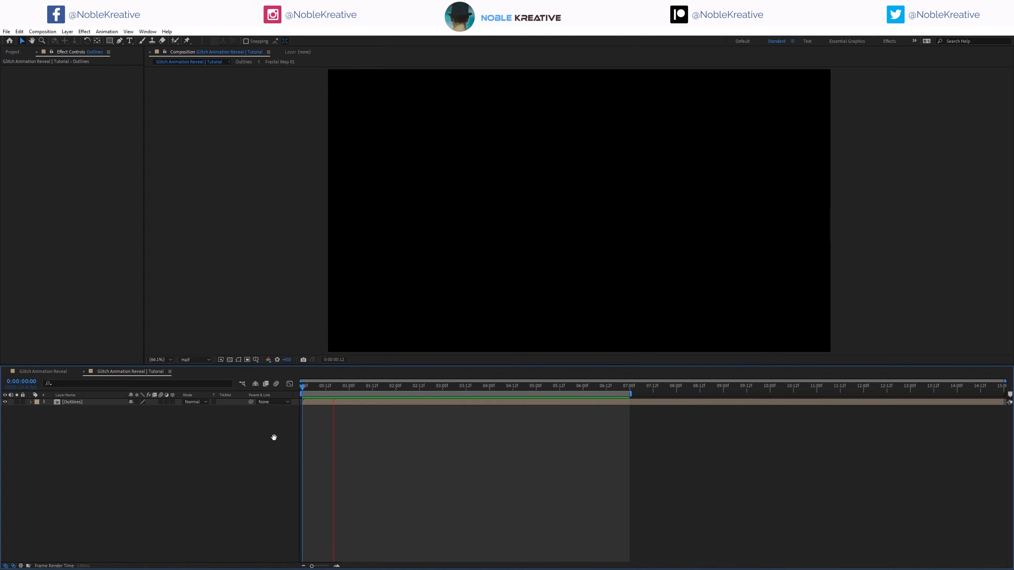
- Duplicate the Outlines composition in the project as Outlines Random 01 and open the copy
double_click(93, 404)
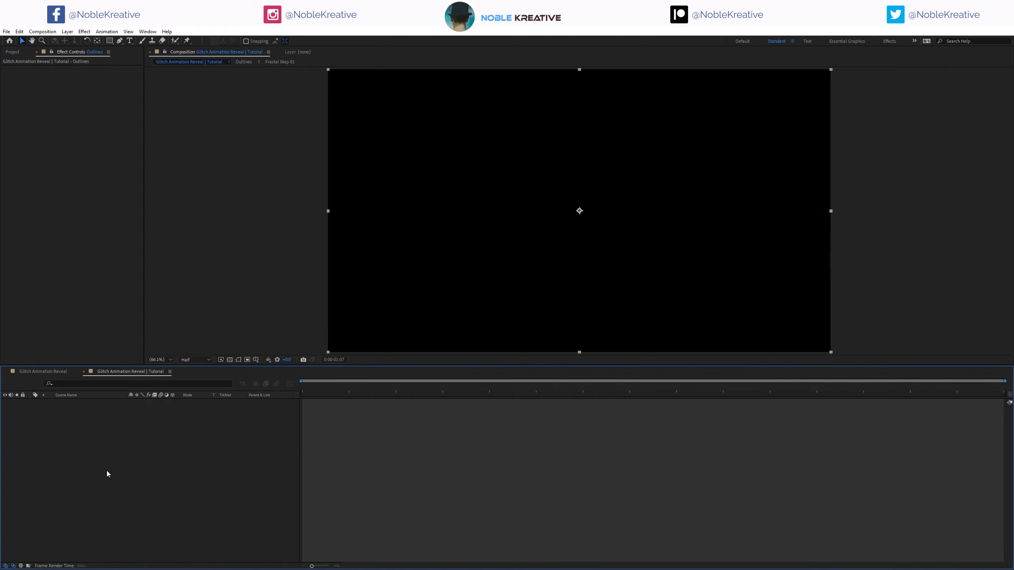
right_click(113, 476)
left_click(158, 398)
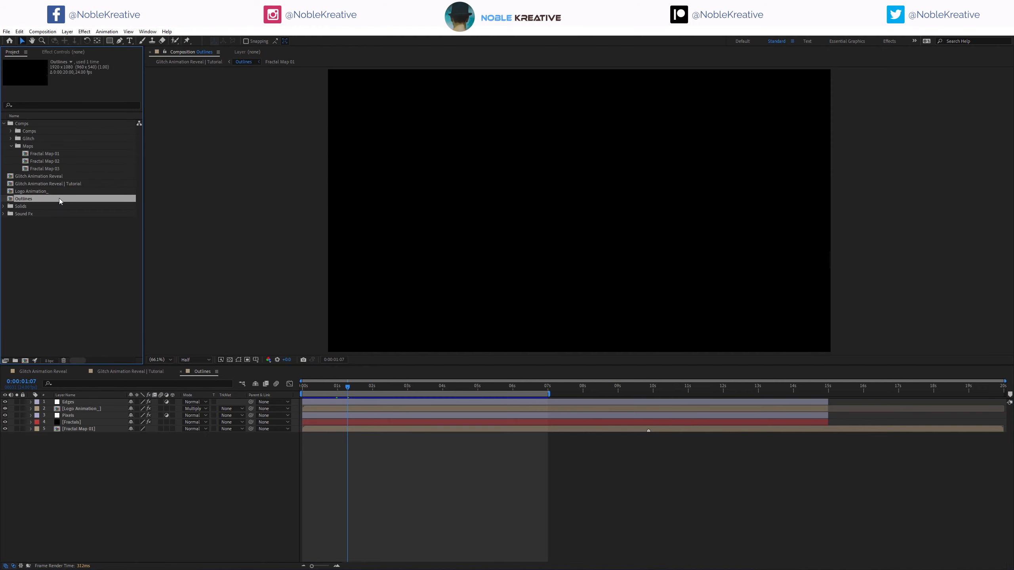
key("ctrl+d")
key("Return")
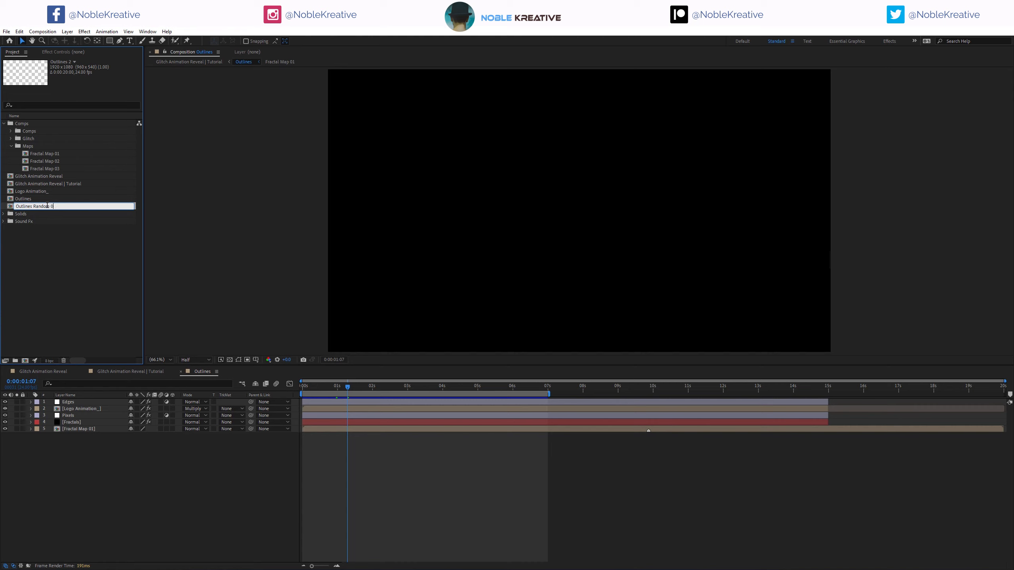
type("1")
key("Return")
double_click(47, 206)
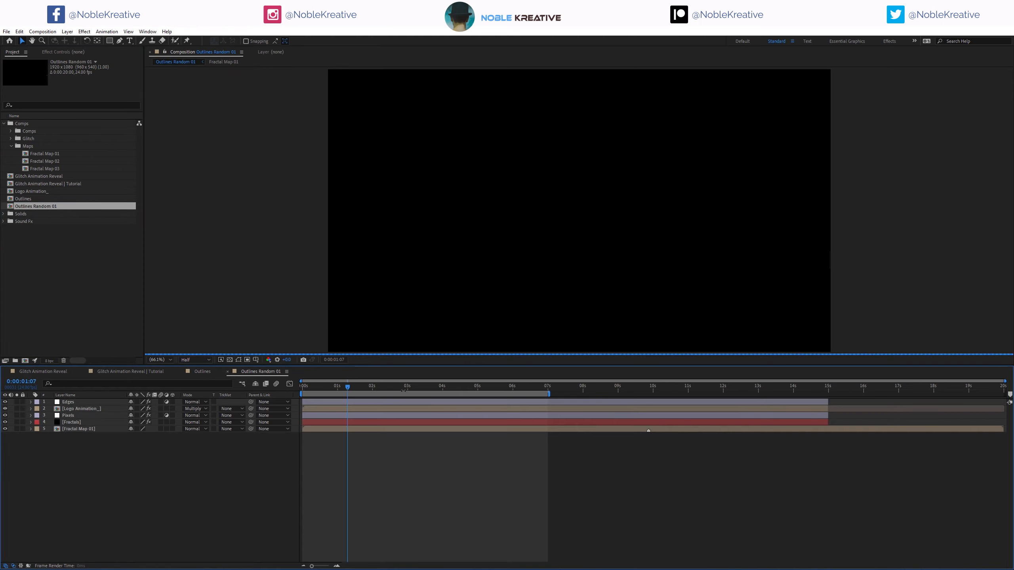
- Solo the Fractals layer, rename it Vegas and delete its Fractal Noise effect
left_click(76, 52)
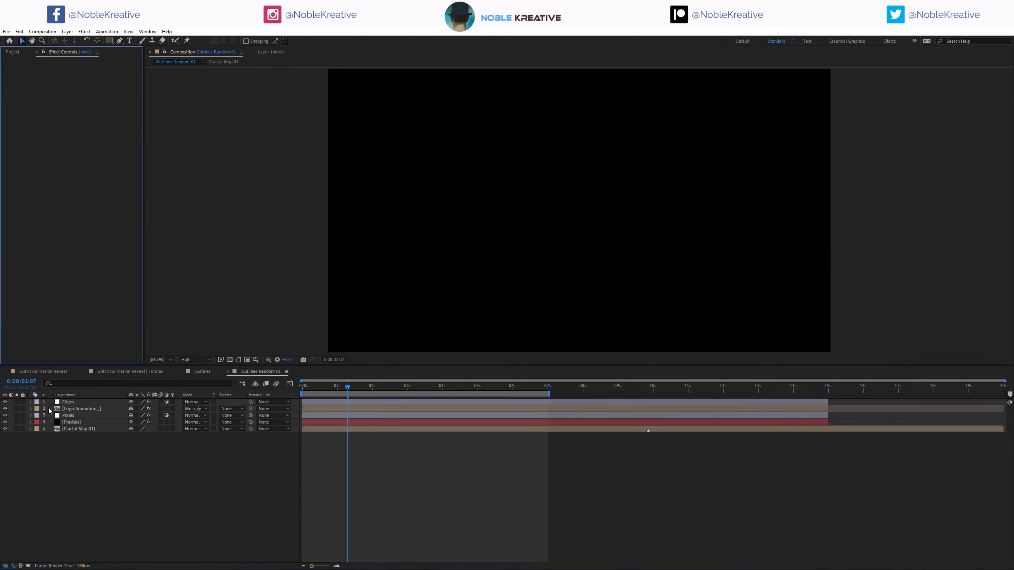
left_click(40, 423)
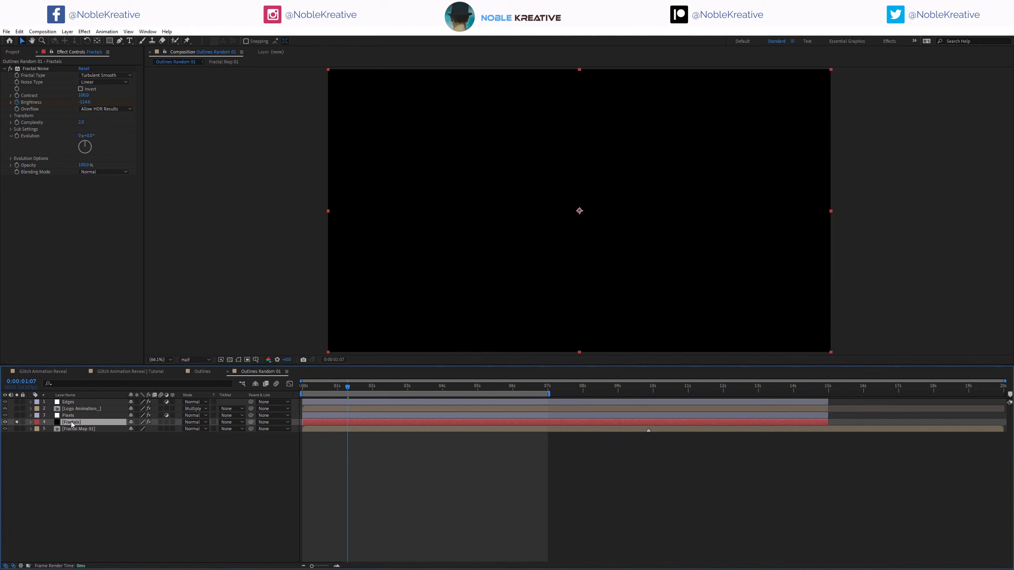
key("Return")
type("Vegas")
key("Return")
left_click(36, 68)
key("Delete")
- Apply the Vegas effect to the Vegas layer
key("ctrl+space")
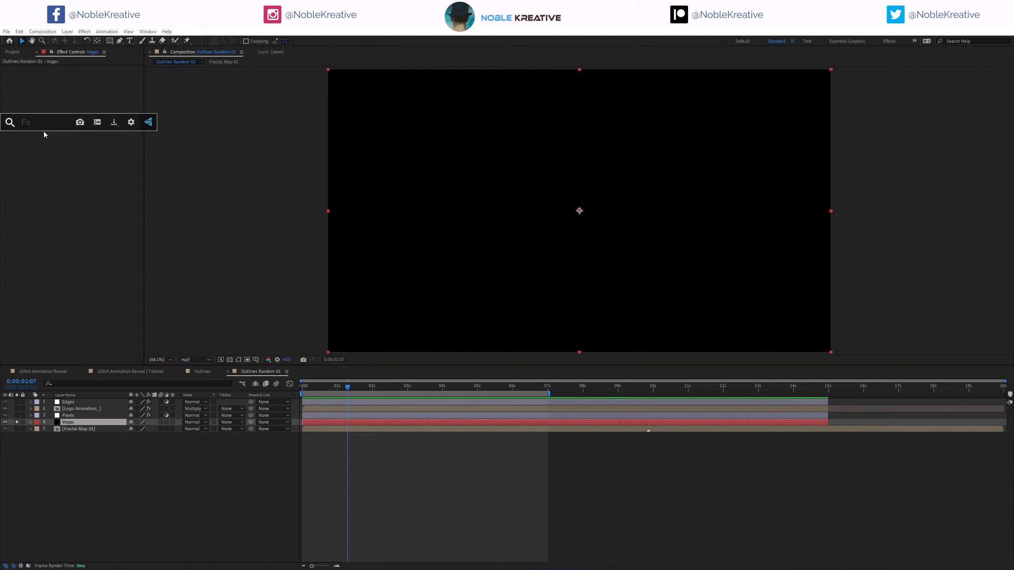
type("be")
key("BackSpace")
key("BackSpace")
type("vegas")
key("Return")
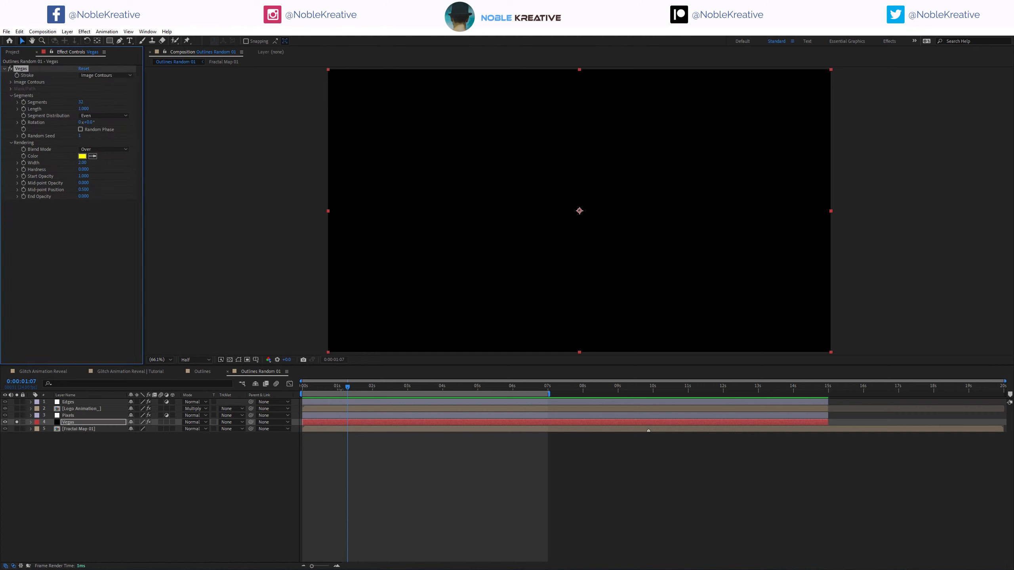
- Set the Vegas effect's Image Contours Input Layer to Fractal Map 01
left_click_drag(371, 386, 415, 386)
left_click(96, 429)
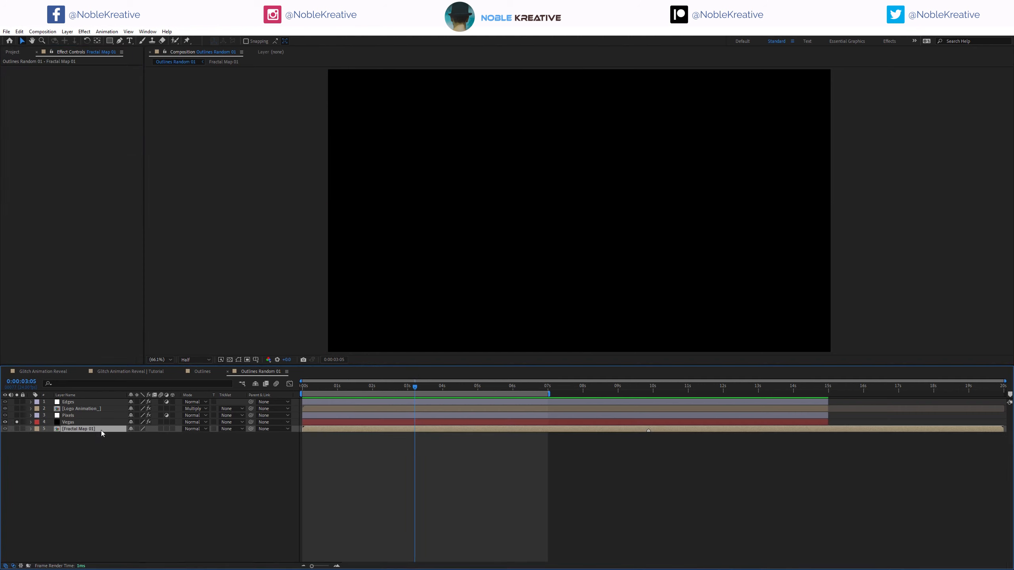
left_click(78, 422)
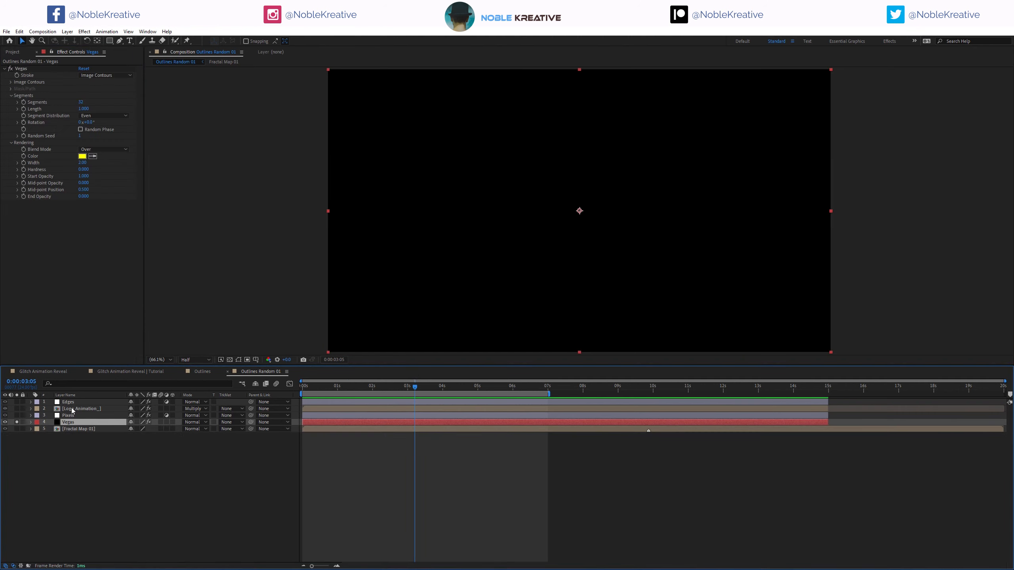
left_click(10, 82)
left_click(93, 89)
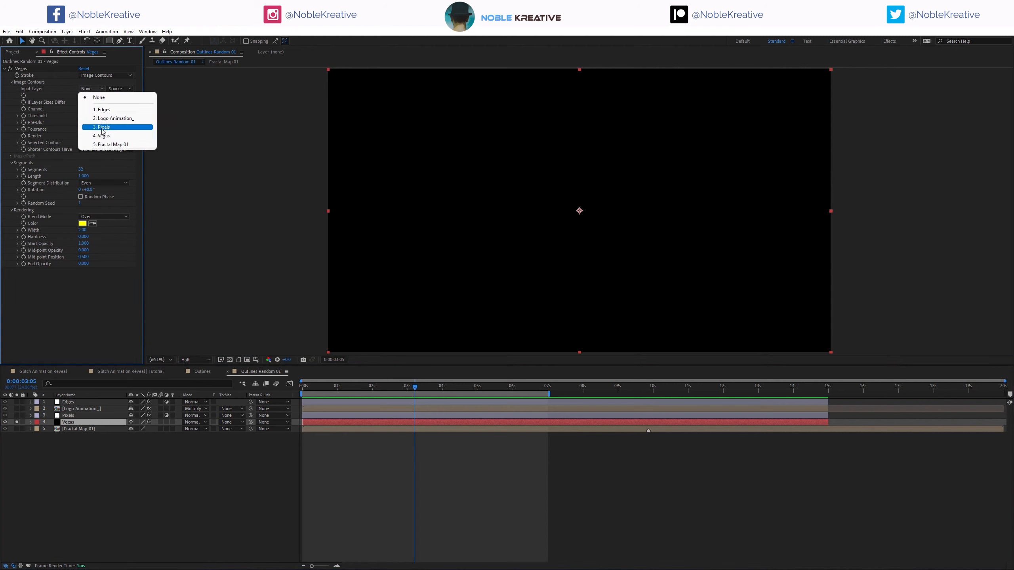
left_click(111, 145)
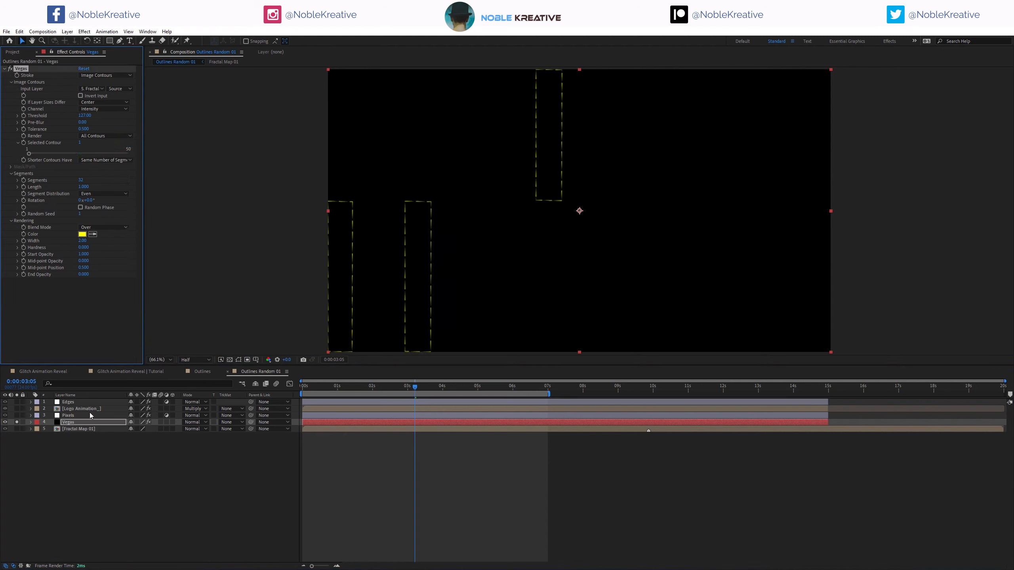
- Place the Logo Animation_ layer directly above Vegas and set it as the Vegas layer's Alpha track matte
left_click_drag(92, 409, 80, 422)
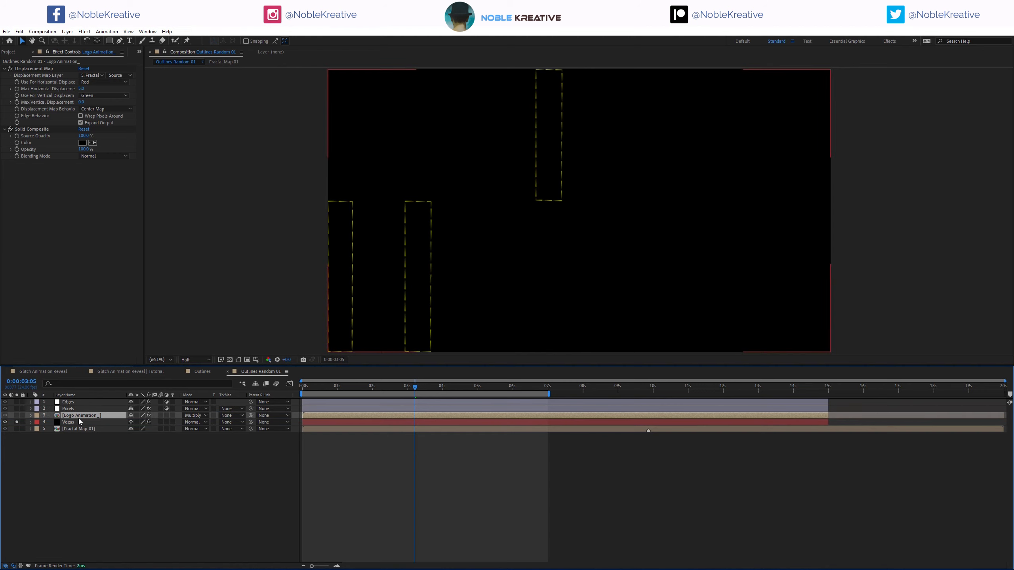
left_click(232, 422)
left_click(272, 442)
left_click_drag(426, 386, 435, 387)
- Remove the Displacement Map and Solid Composite effects from the Logo Animation_ layer
left_click(33, 68)
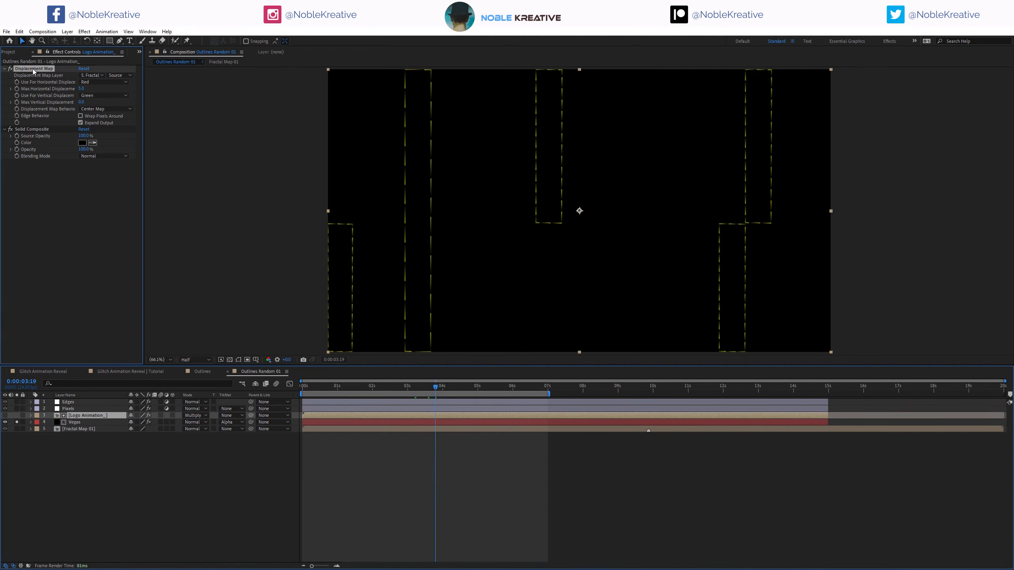
key("Delete")
left_click(33, 69)
key("Delete")
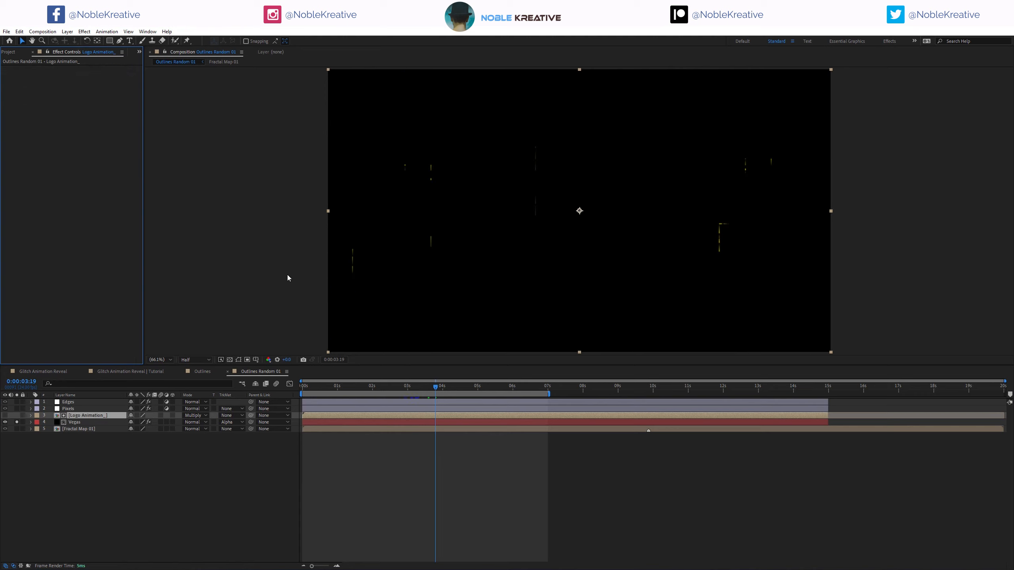
- At 0:00:05:01, set the Vegas effect's Segments to 1
left_click_drag(398, 387, 478, 388)
left_click(82, 424)
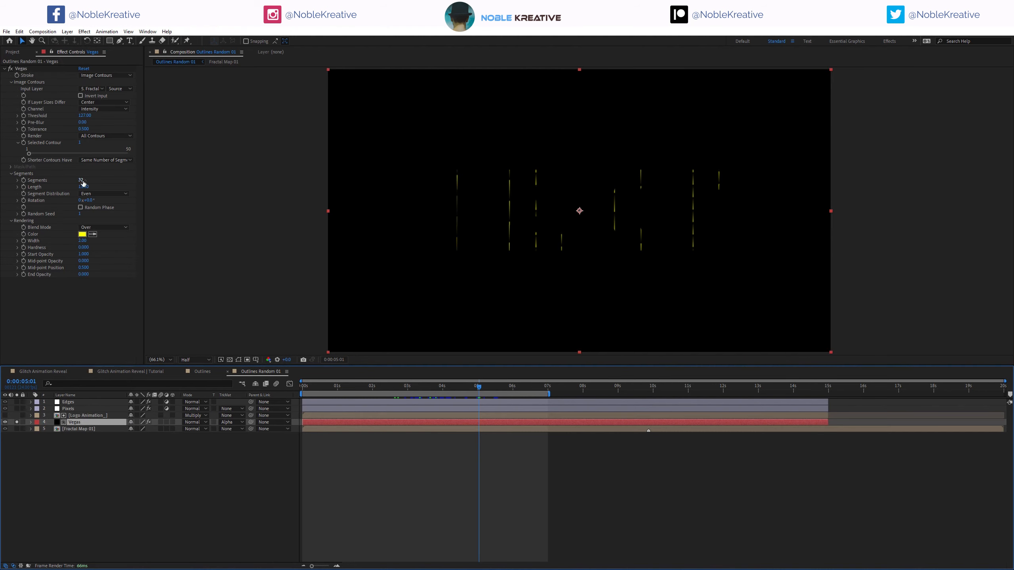
left_click_drag(82, 183, 33, 181)
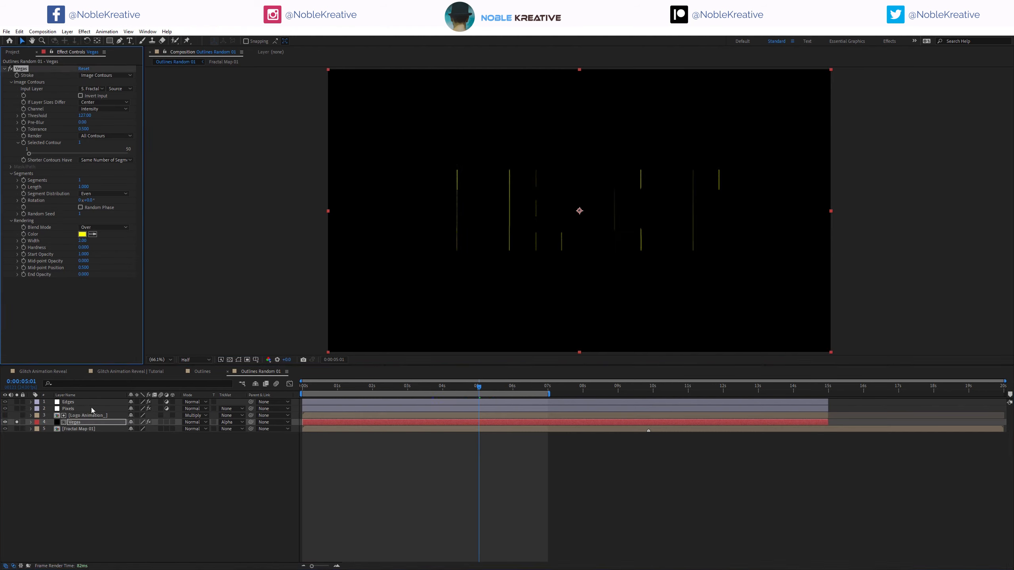
- Examine the block animation inside Fractal Map 01 at several times and return to Outlines Random 01
double_click(90, 429)
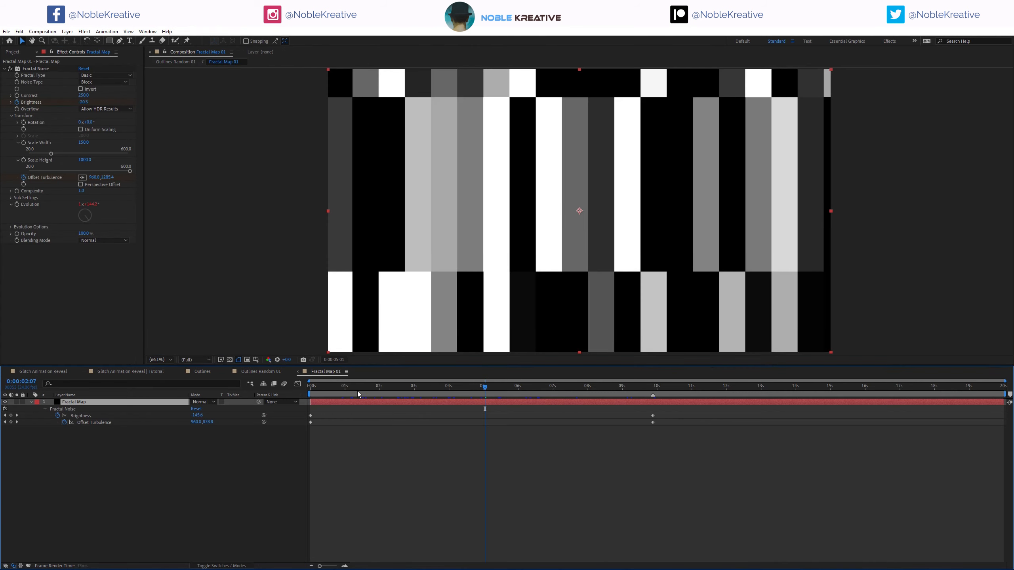
left_click(353, 390)
left_click_drag(501, 390, 554, 390)
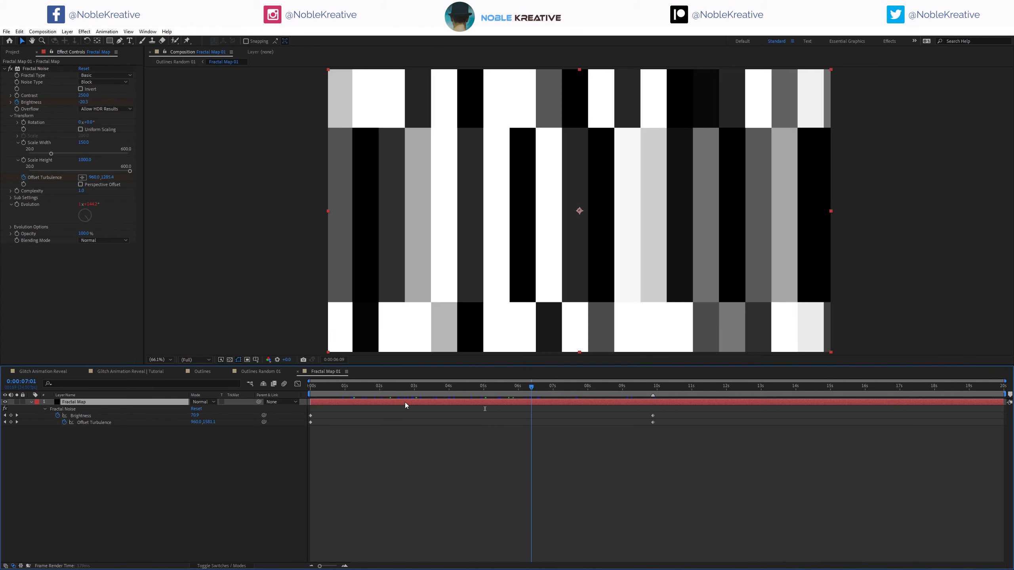
left_click(298, 372)
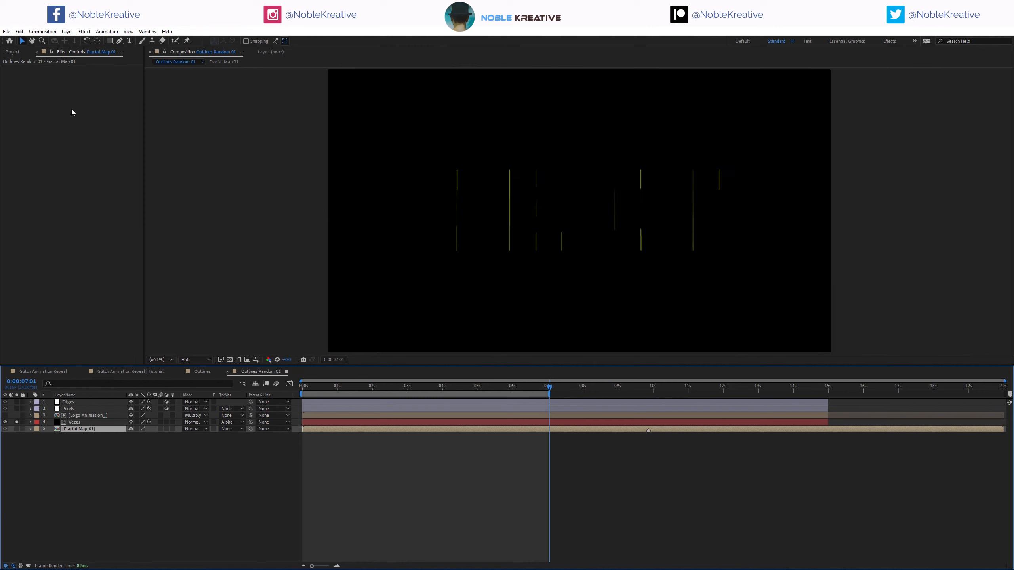
- Open the Fractal Map 02 composition from the project's Maps folder
left_click(11, 53)
left_click(60, 161)
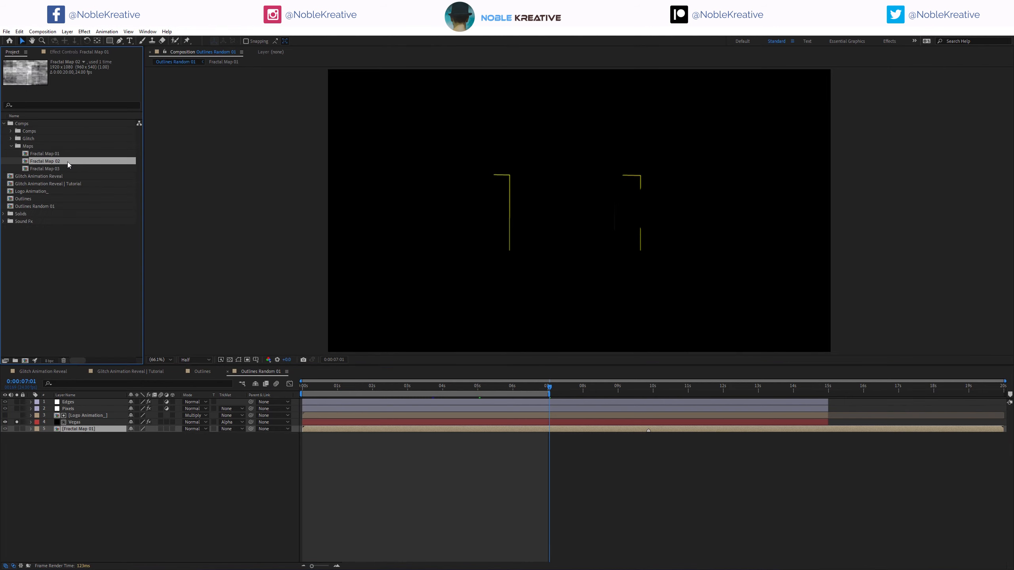
double_click(72, 160)
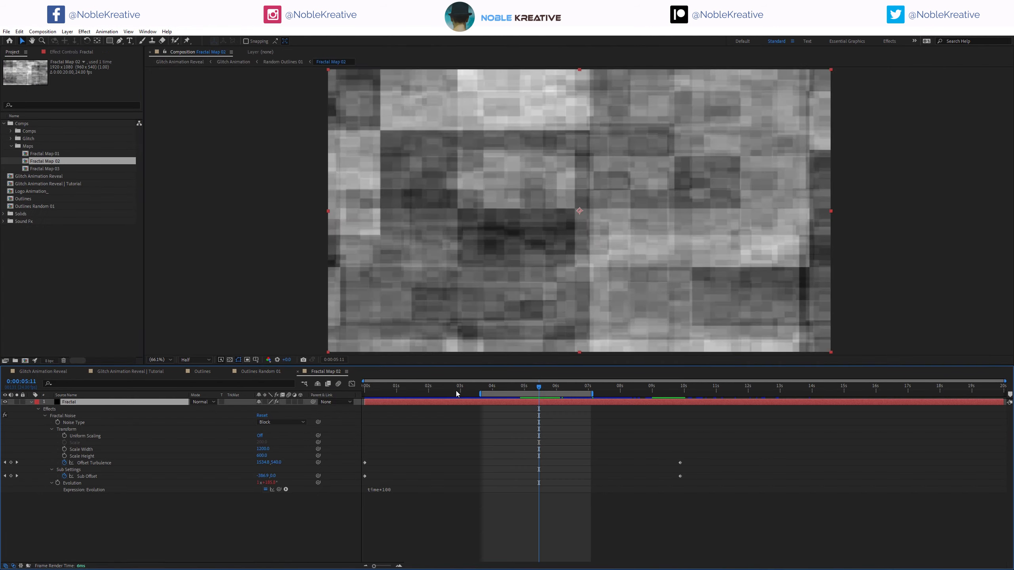
- Examine the Fractal layer's animation over time and its Fractal Noise settings in Fractal Map 02
left_click_drag(447, 386, 489, 387)
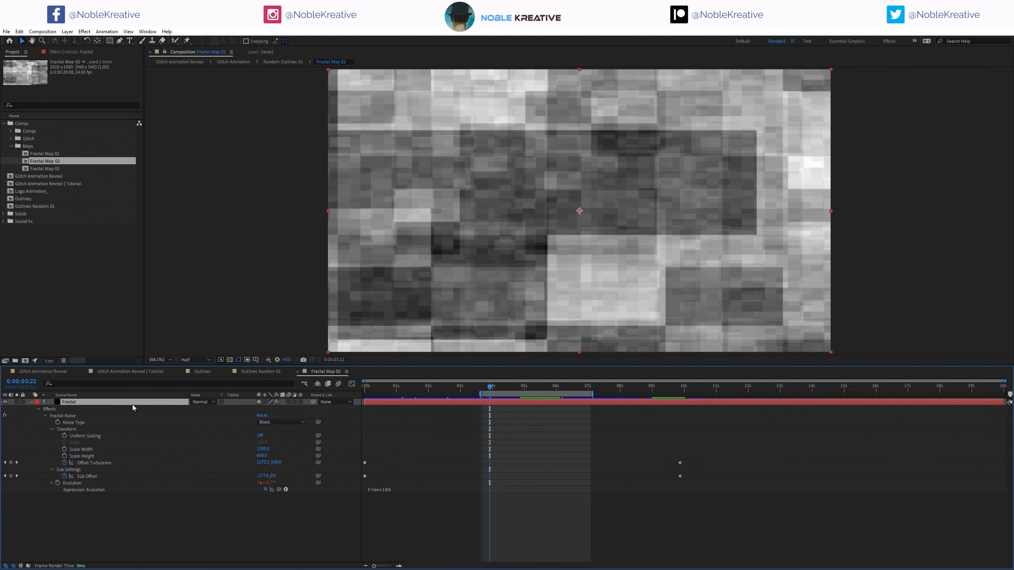
key("F3")
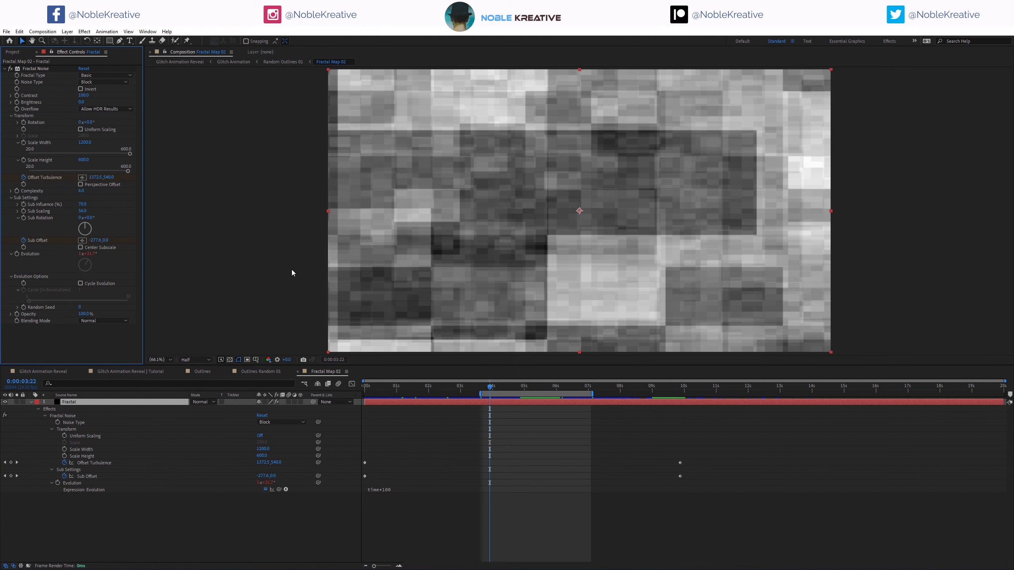
left_click_drag(503, 388, 400, 403)
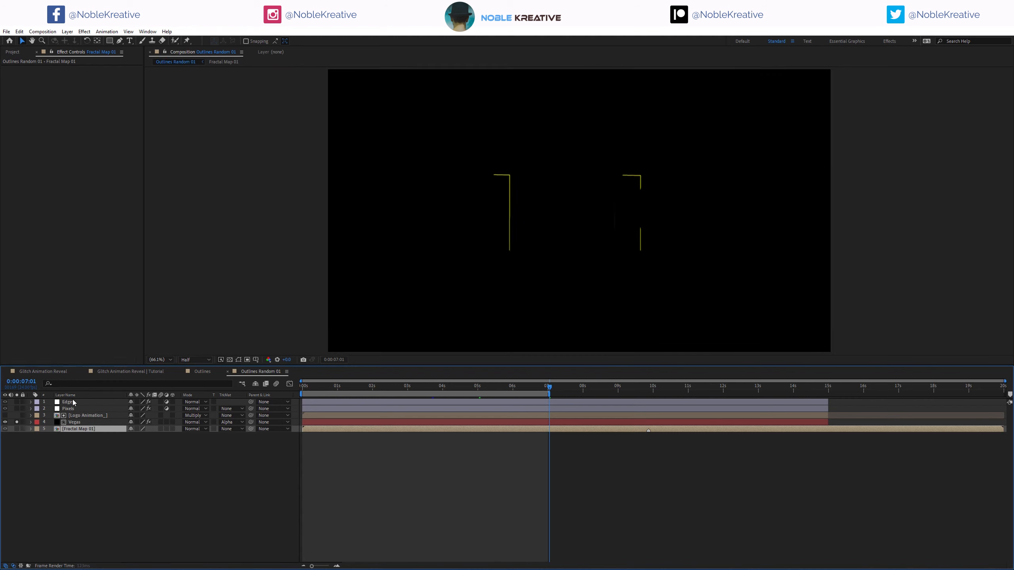
- Replace the Fractal Map 01 layer in Outlines Random 01 with Fractal Map 02 and check the traced outlines
left_click(12, 53)
left_click_drag(64, 162, 89, 430)
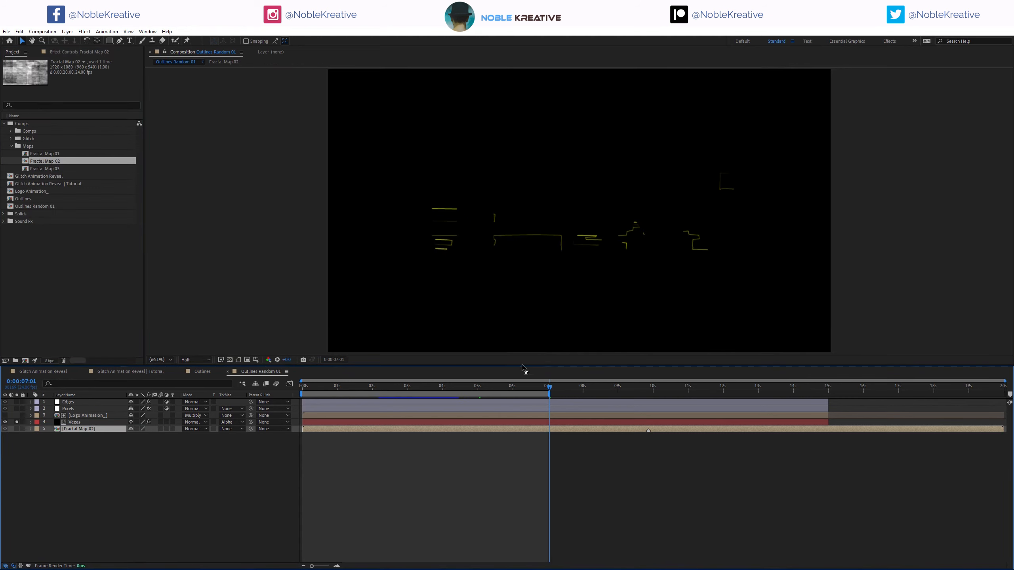
left_click_drag(494, 386, 426, 387)
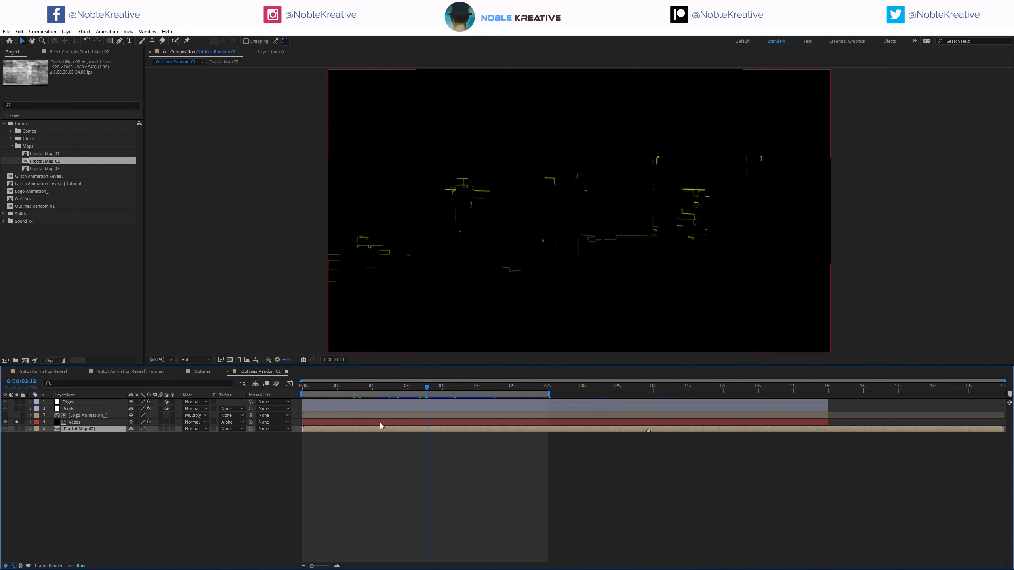
- Set the color of the Vegas effect on the Vegas layer to white (FFFFFF)
left_click(380, 422)
left_click(383, 416)
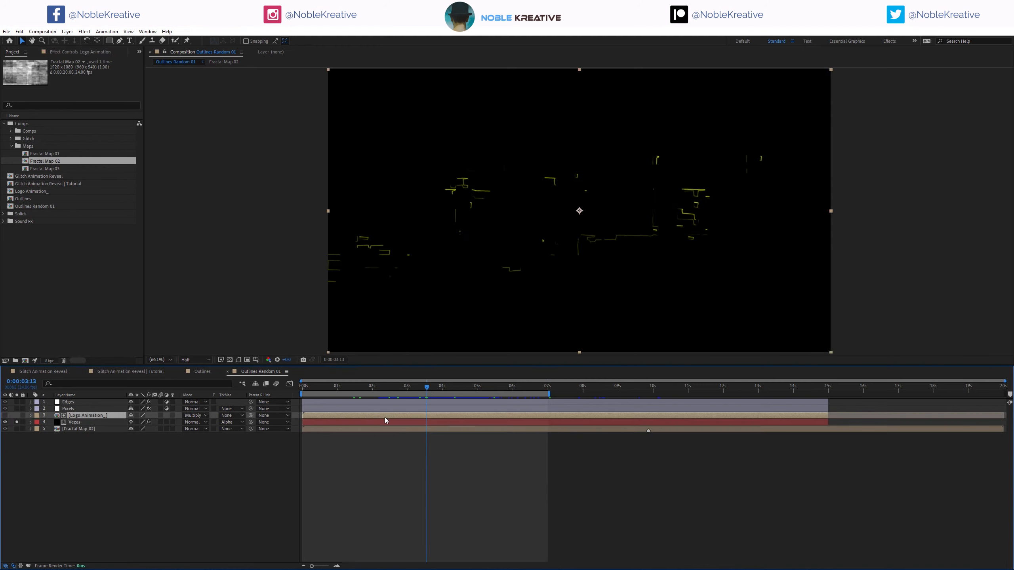
left_click(86, 53)
left_click(73, 422)
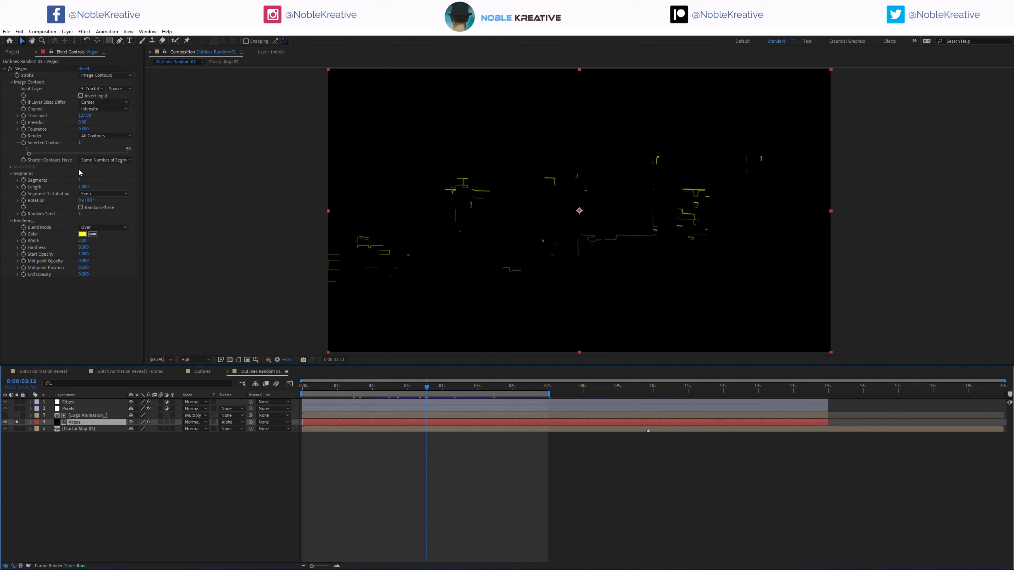
left_click(82, 234)
type("ffffff")
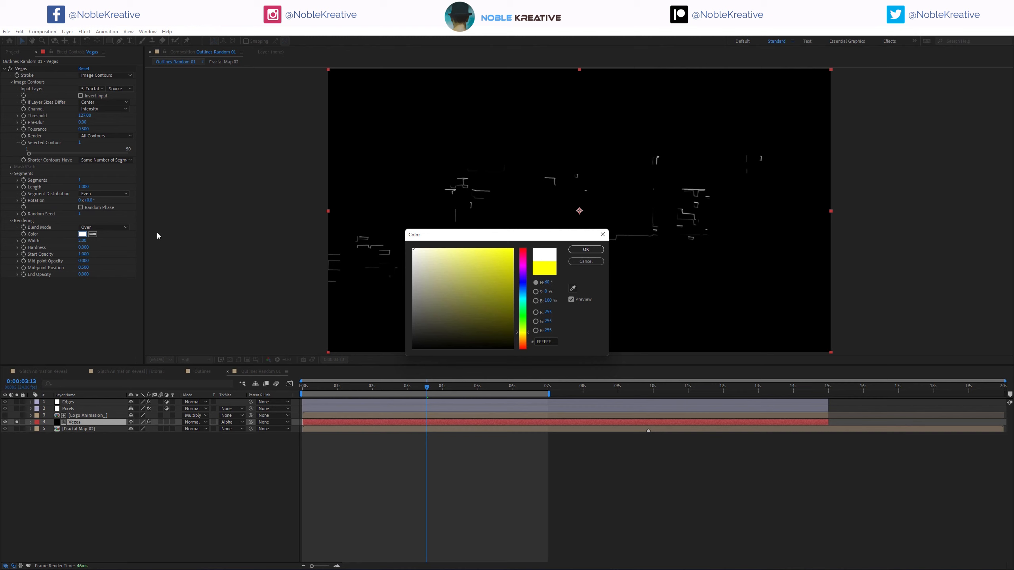
left_click(586, 249)
- Enable Random Phase in the Vegas effect and give its Rotation the expression time*100
left_click(92, 208)
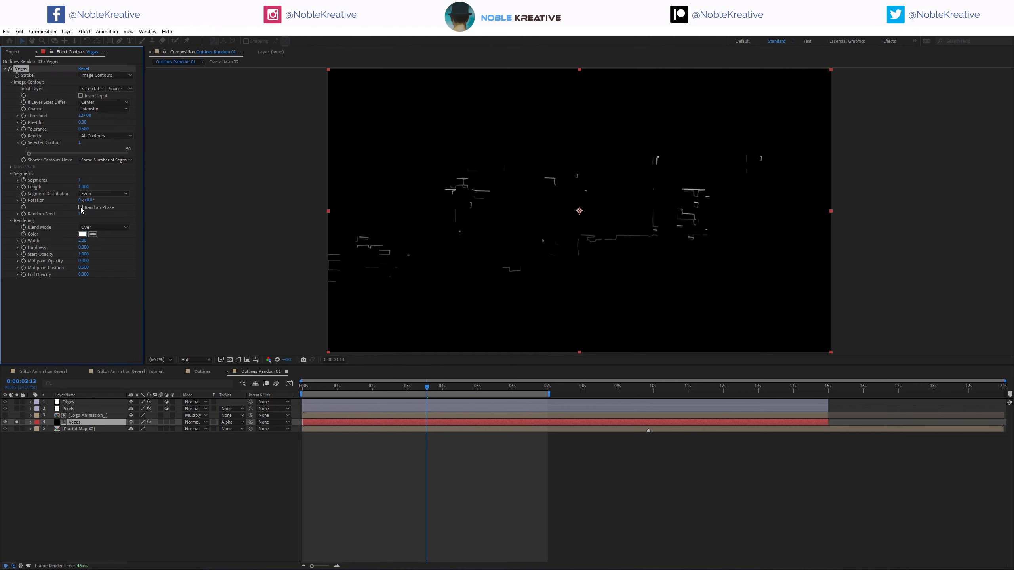
left_click(23, 200, "alt")
type("time")
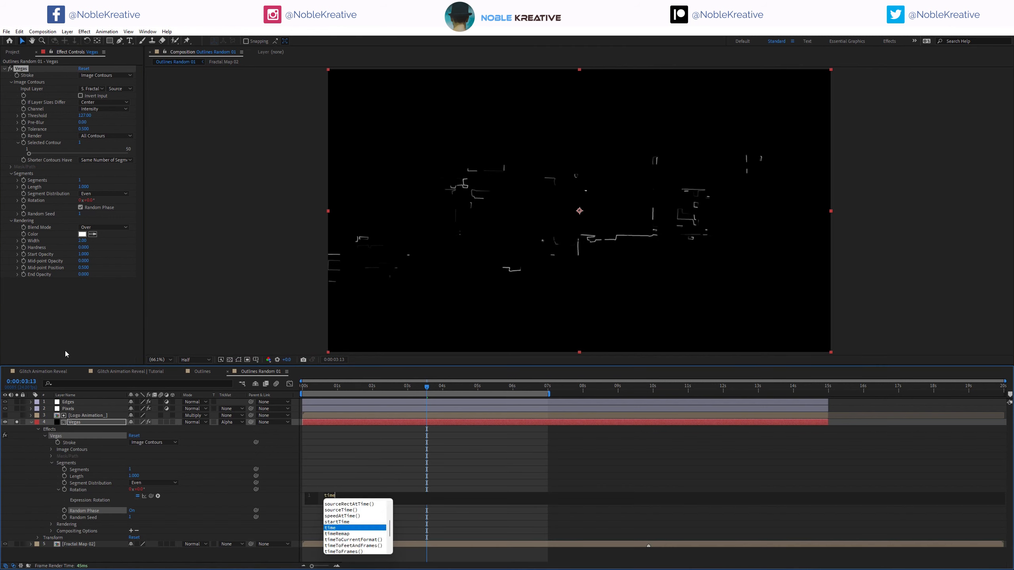
type("*")
left_click(254, 370)
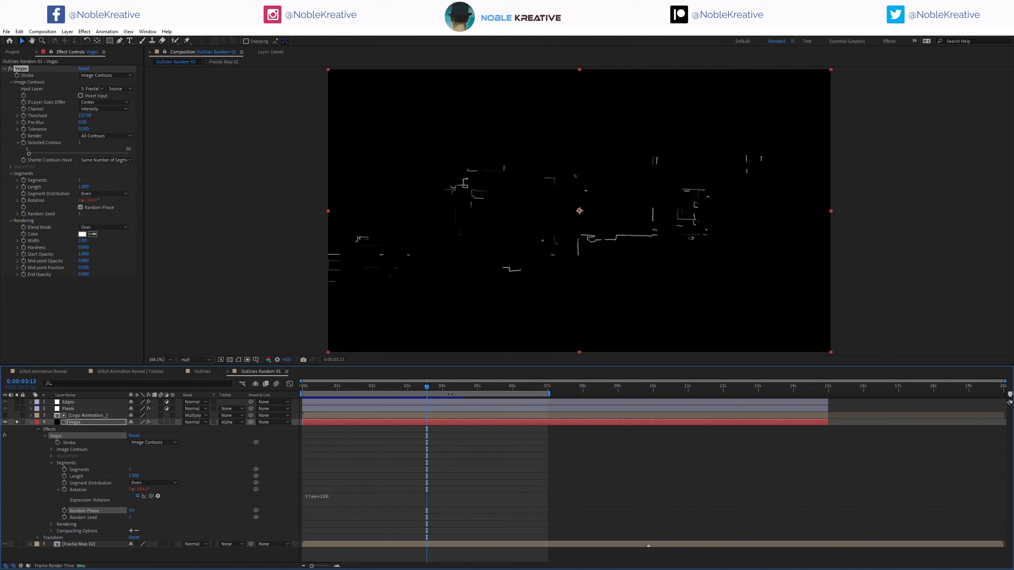
- Keyframe the Vegas effect's Length at 1 and move that keyframe to just past 5 seconds
left_click_drag(450, 384, 350, 395)
left_click(23, 187)
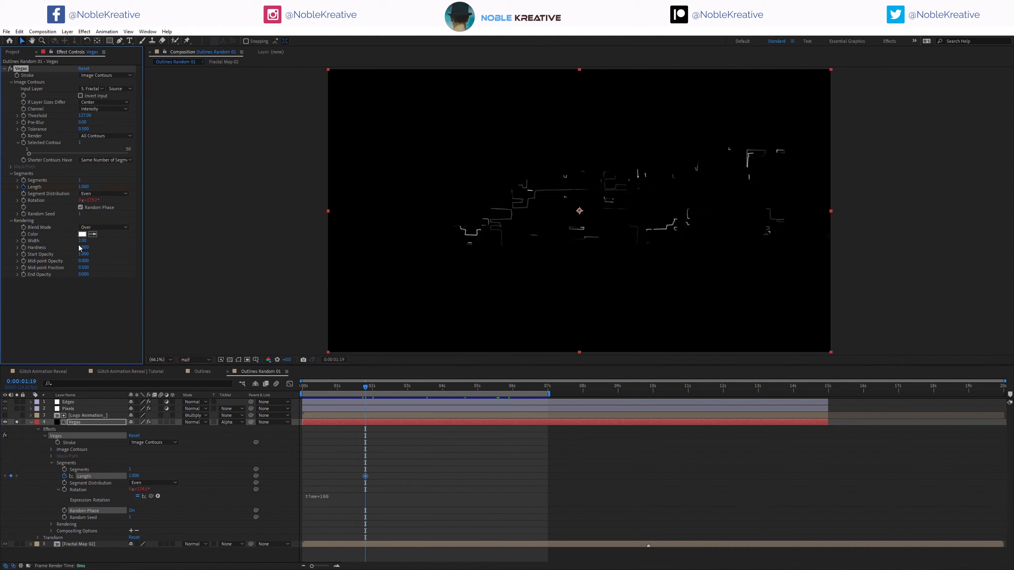
key("u")
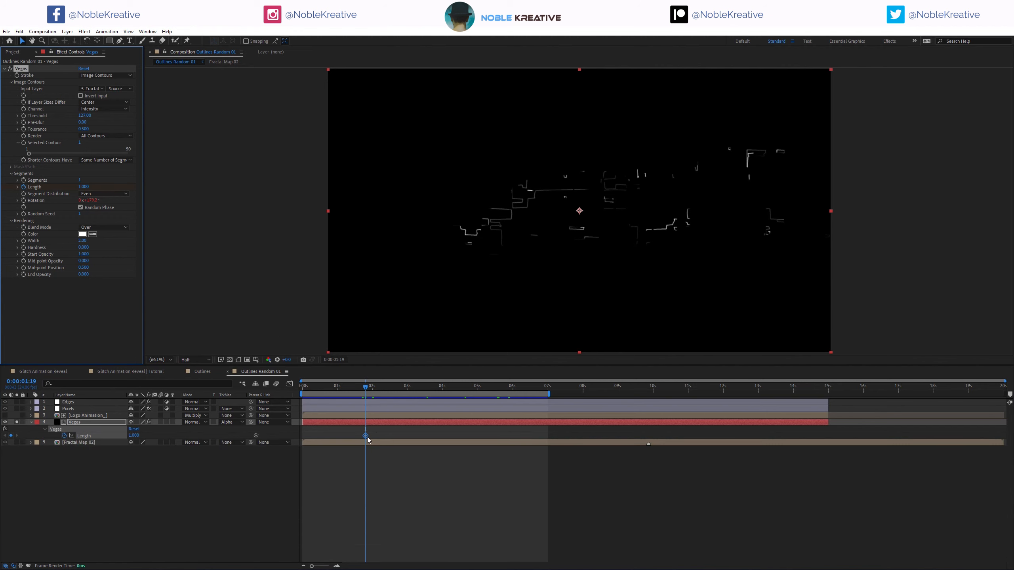
left_click(523, 439)
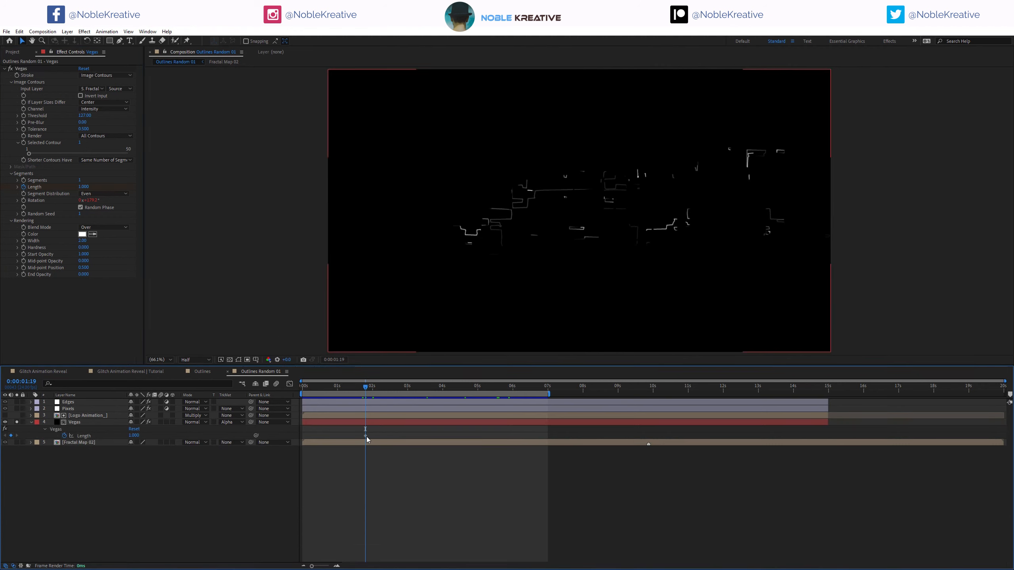
left_click_drag(365, 435, 484, 436)
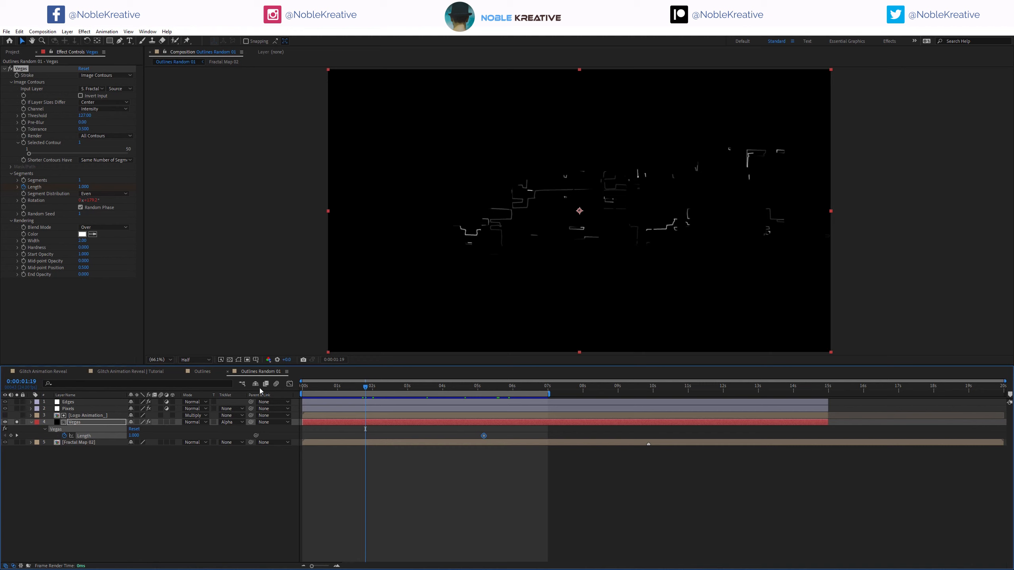
- Set the Vegas Length to 0 at 0:00:00:00 and play back the outline animation
key("Home")
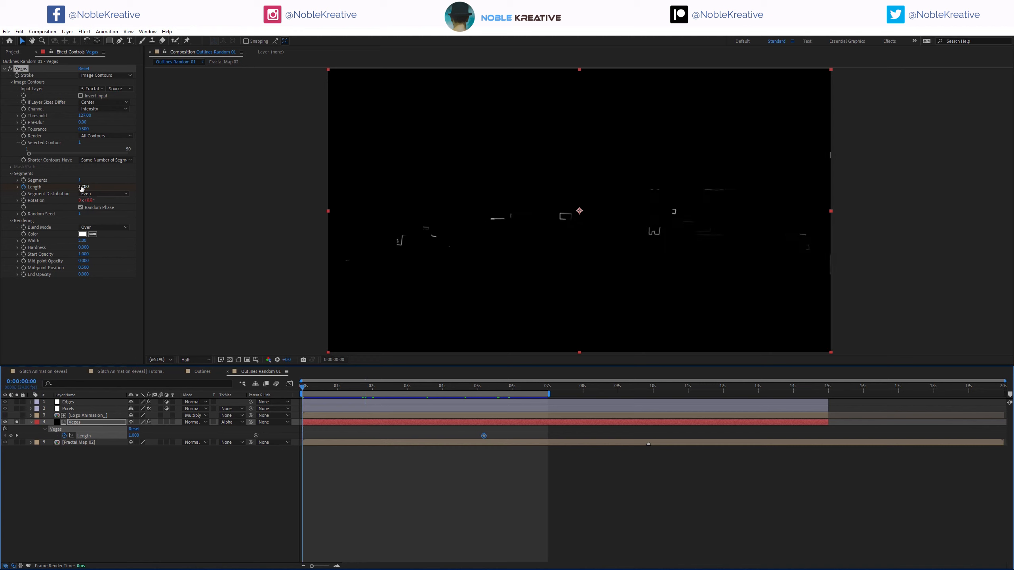
left_click(82, 187)
type("0")
key("Return")
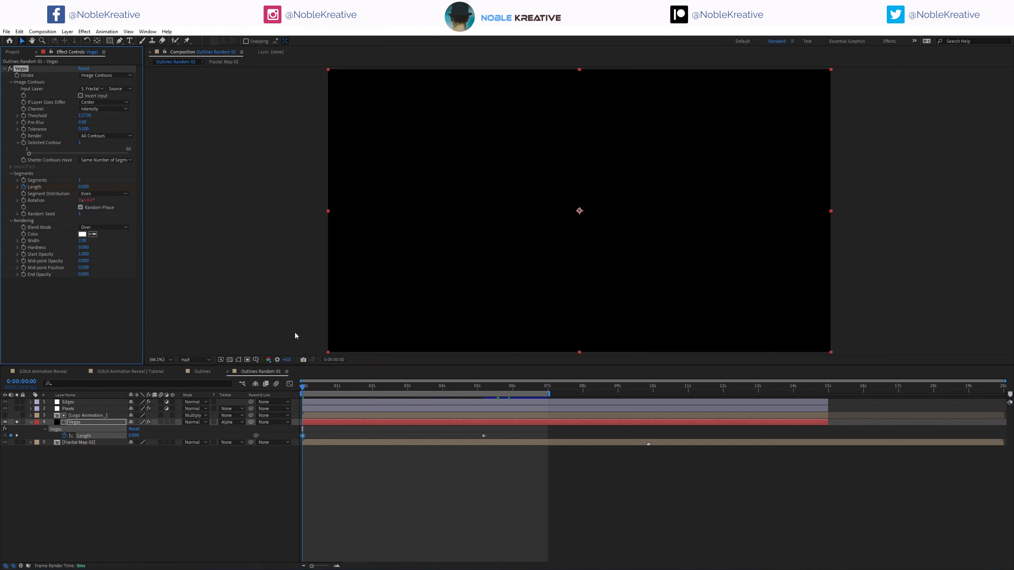
key("space")
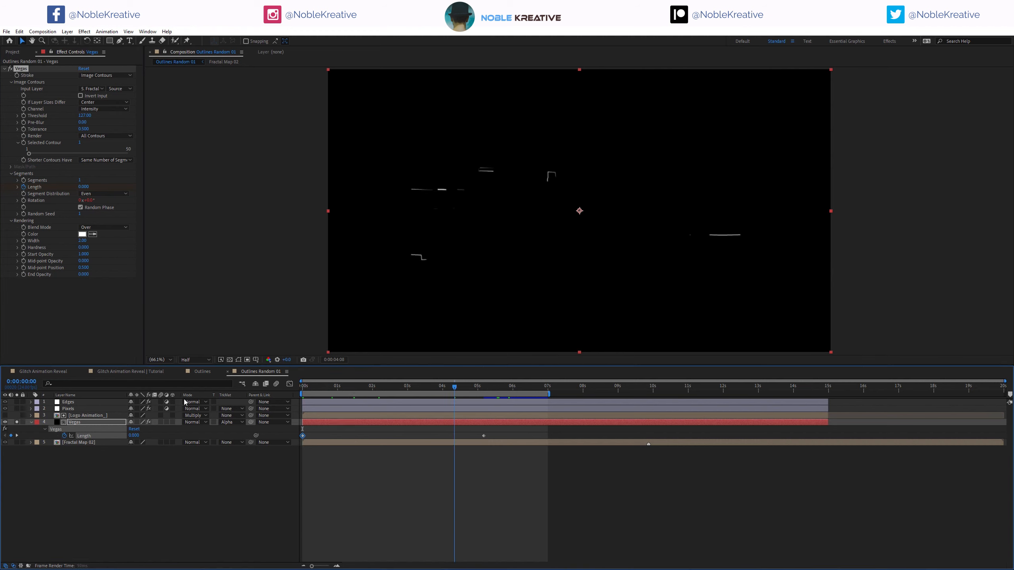
key("space")
left_click(254, 468)
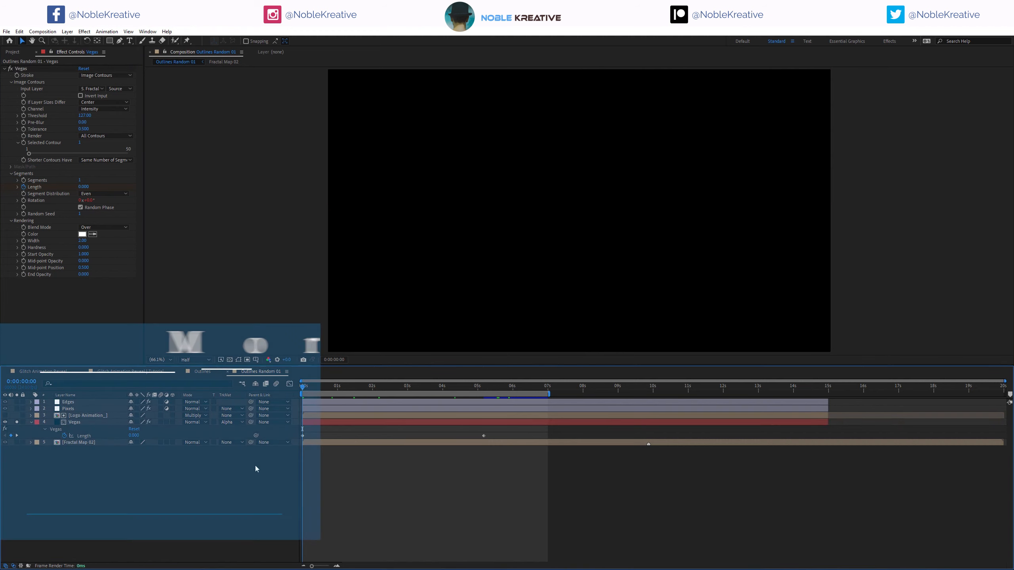
key("space")
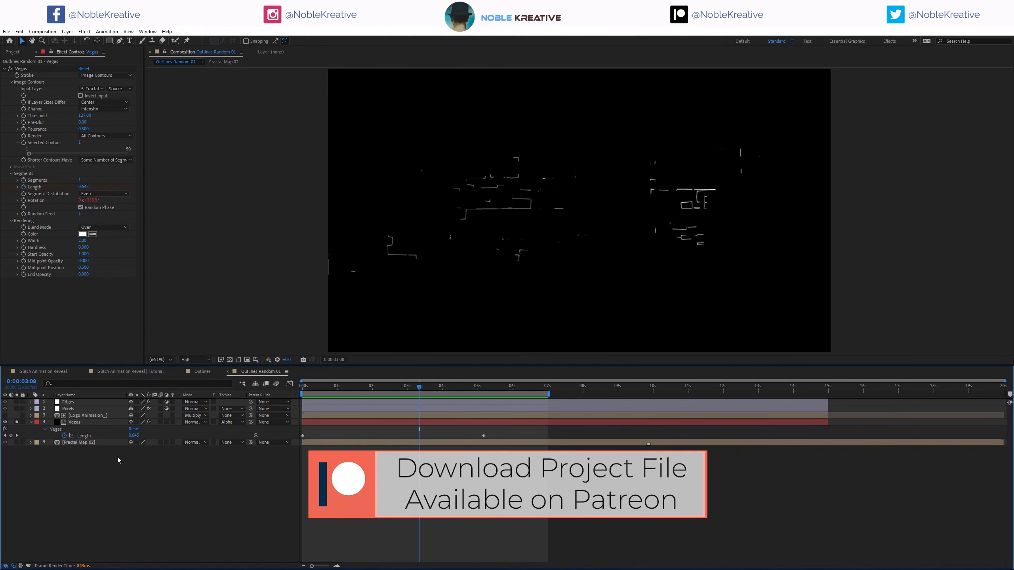
- Solo the Pixels layer and set its Mosaic effect to 500 horizontal and 450 vertical blocks
left_click(67, 409)
left_click(16, 409)
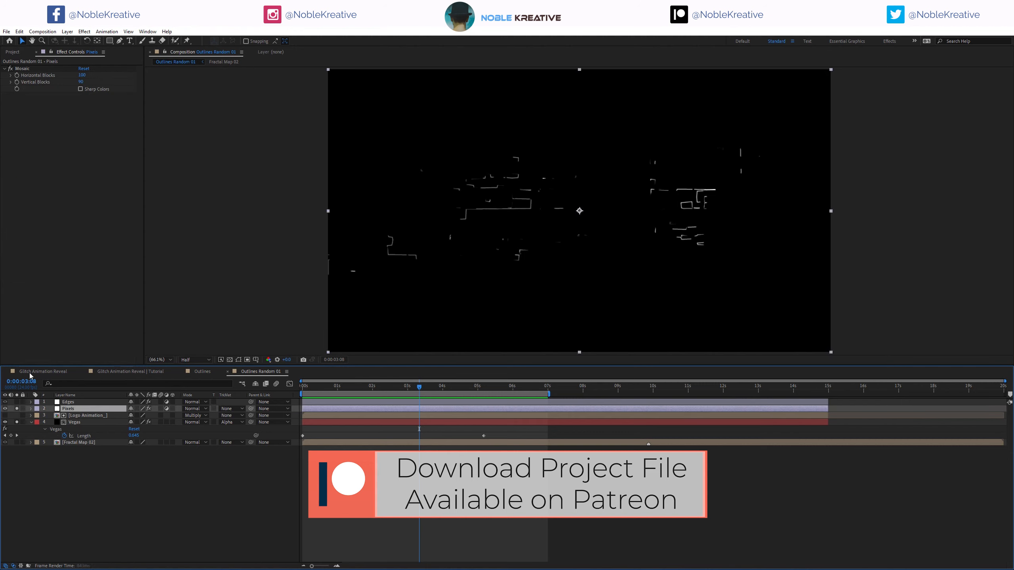
left_click(82, 75)
type("500")
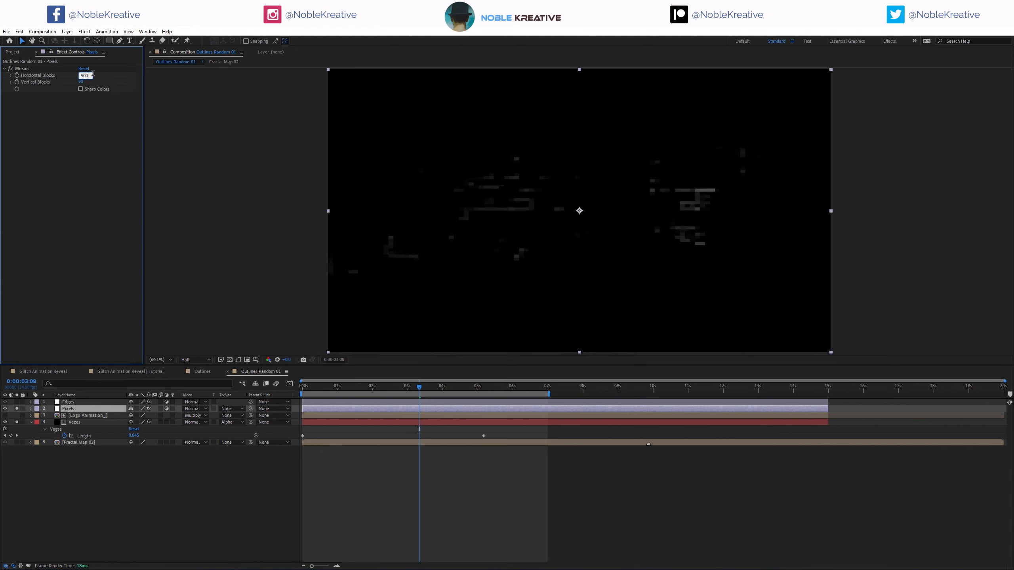
key("Return")
key("Tab")
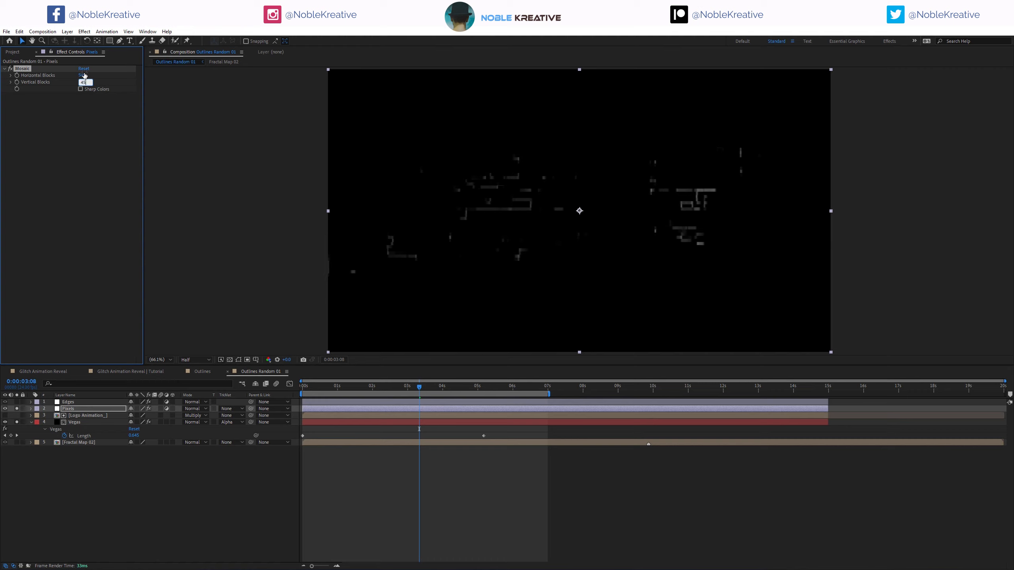
key("Return")
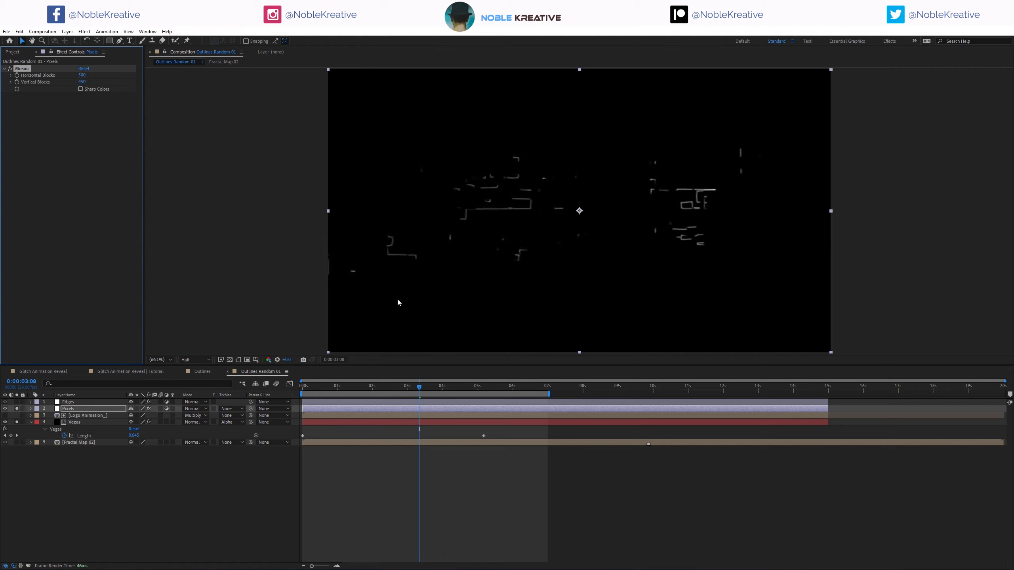
- Add an Exposure effect to the Pixels layer and raise its exposure to brighten the outlines
key("ctrl+space")
type("expo")
key("Return")
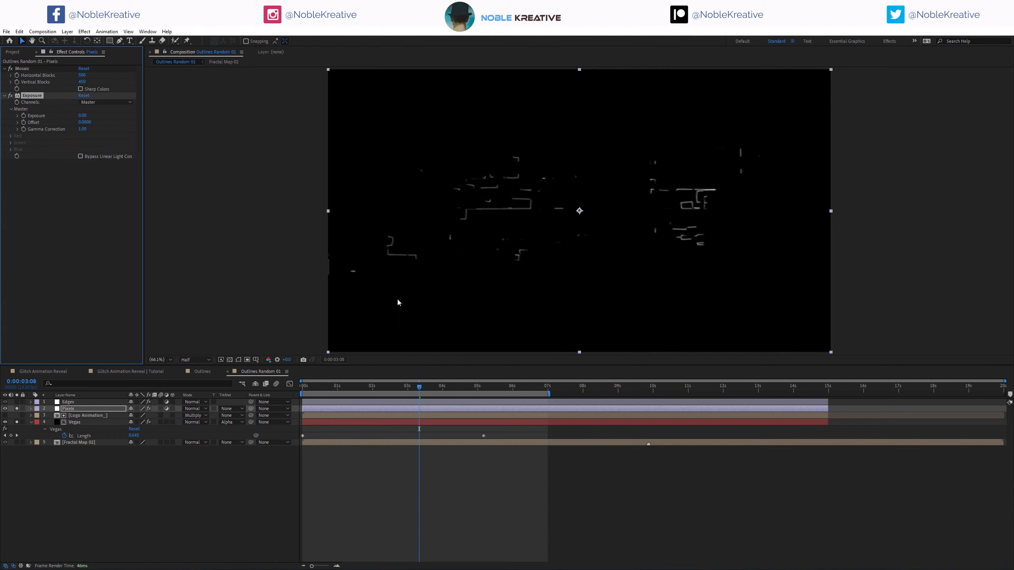
left_click_drag(83, 115, 320, 135)
- Add a Block Dissolve effect to the Pixels layer with Block Width and Block Height both set to 20
key("ctrl+space")
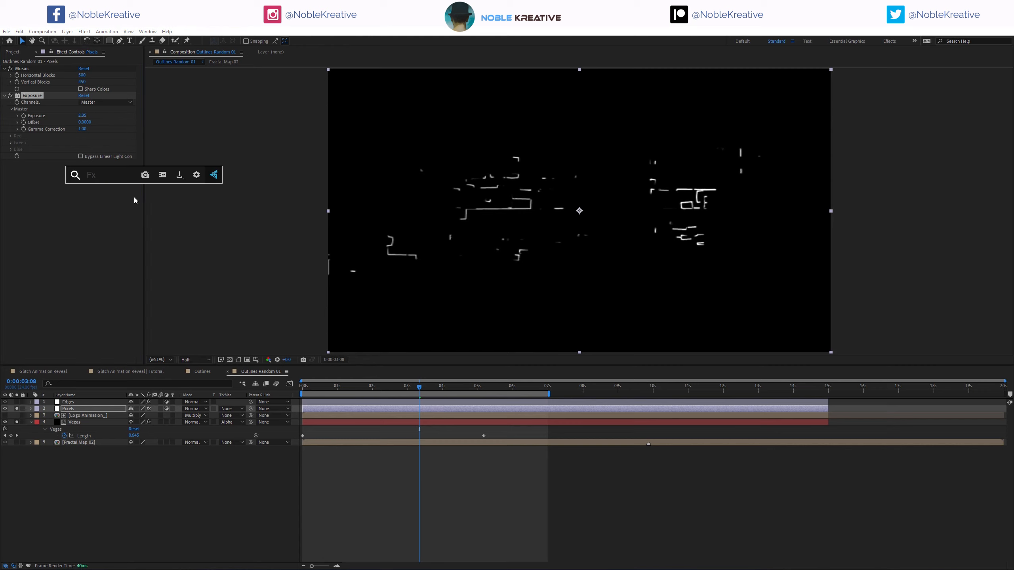
type("block")
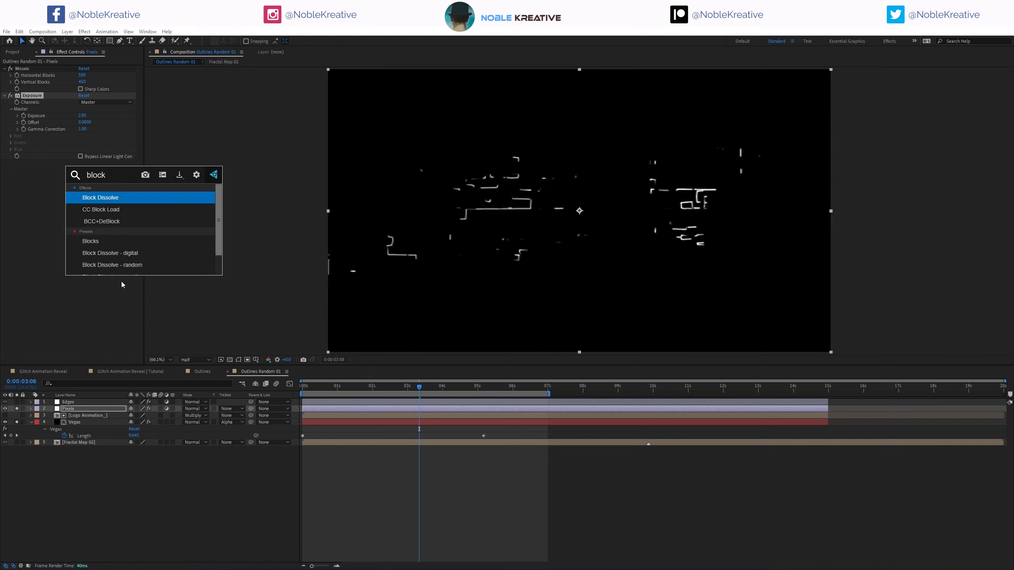
left_click(100, 198)
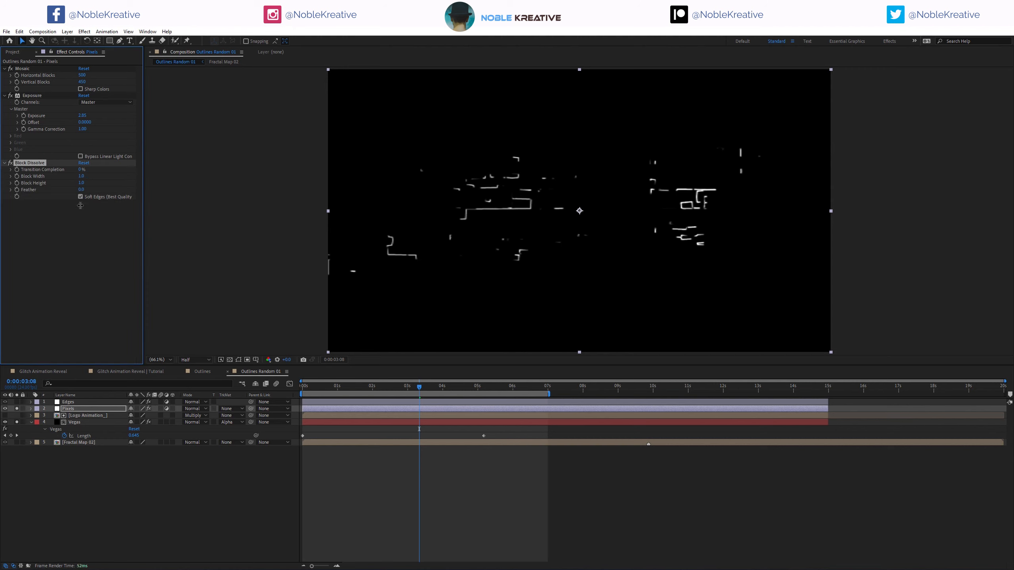
left_click(82, 183)
type("20")
key("Return")
left_click(81, 177)
type("20")
key("Return")
left_click_drag(133, 170, 133, 172)
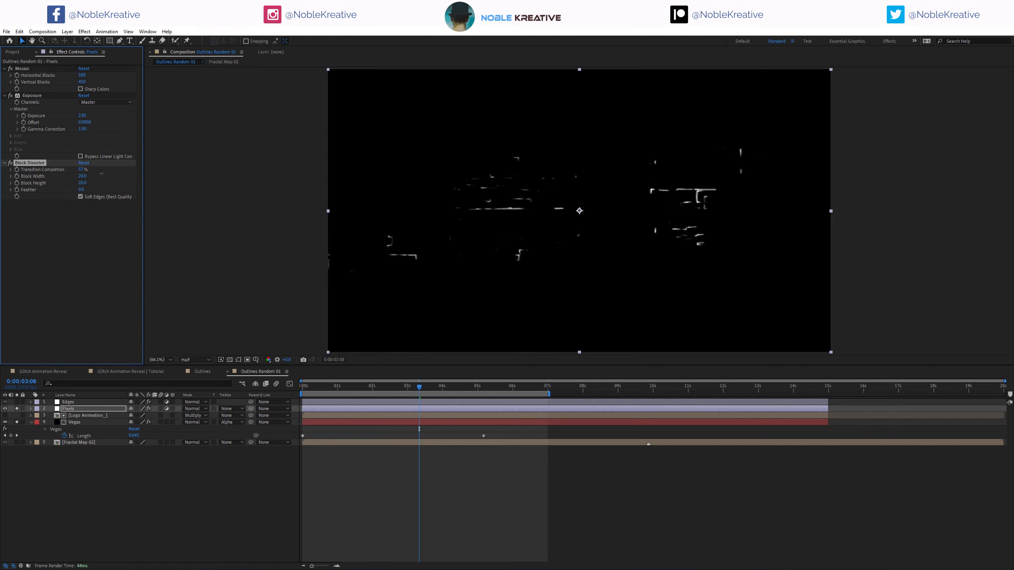
key("ctrl+z")
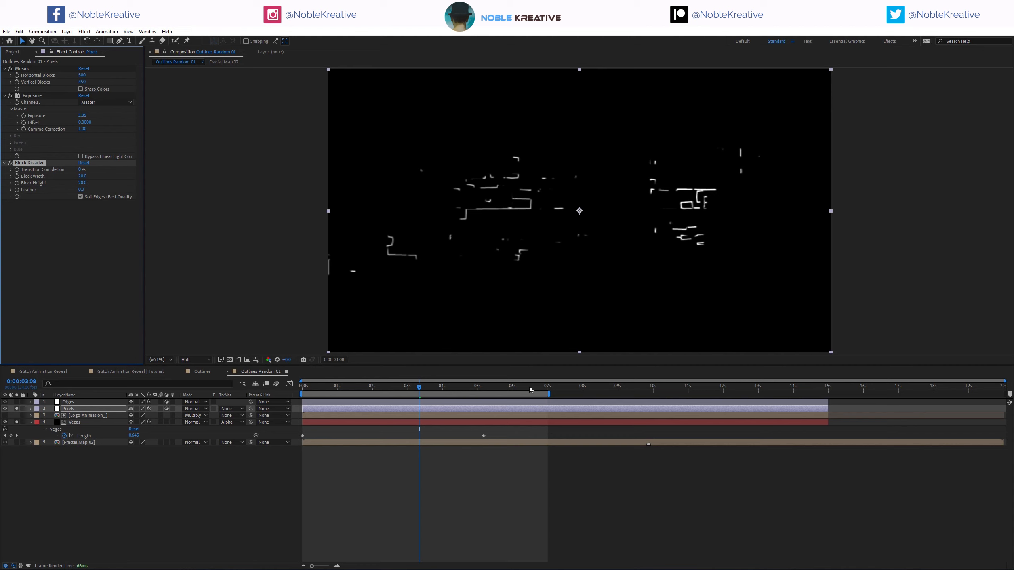
- Keyframe the Block Dissolve's Transition Completion at 0% at 0:00:07:23 and 100% at 0:00:10:23
left_click_drag(530, 389, 581, 387)
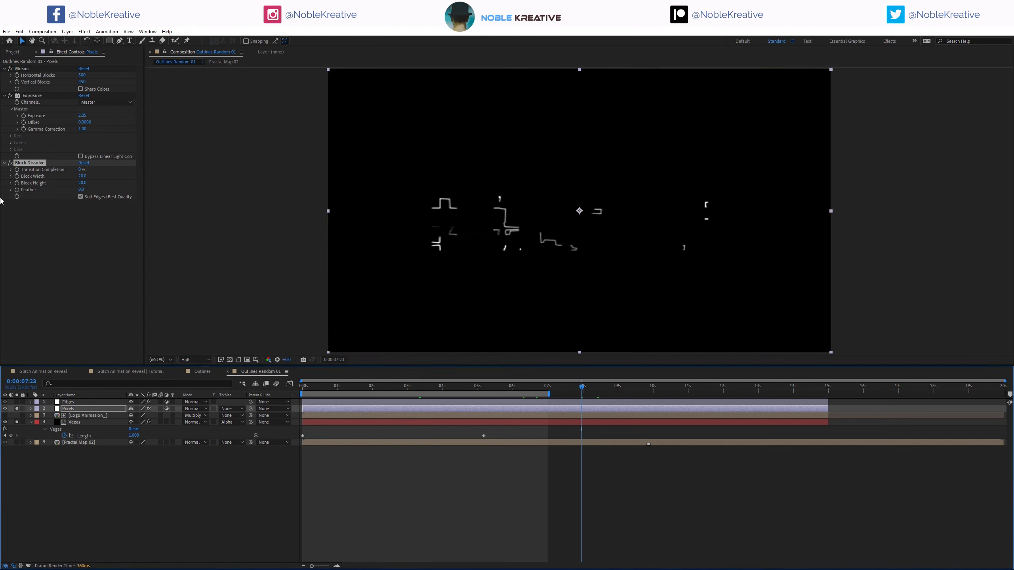
left_click(42, 187)
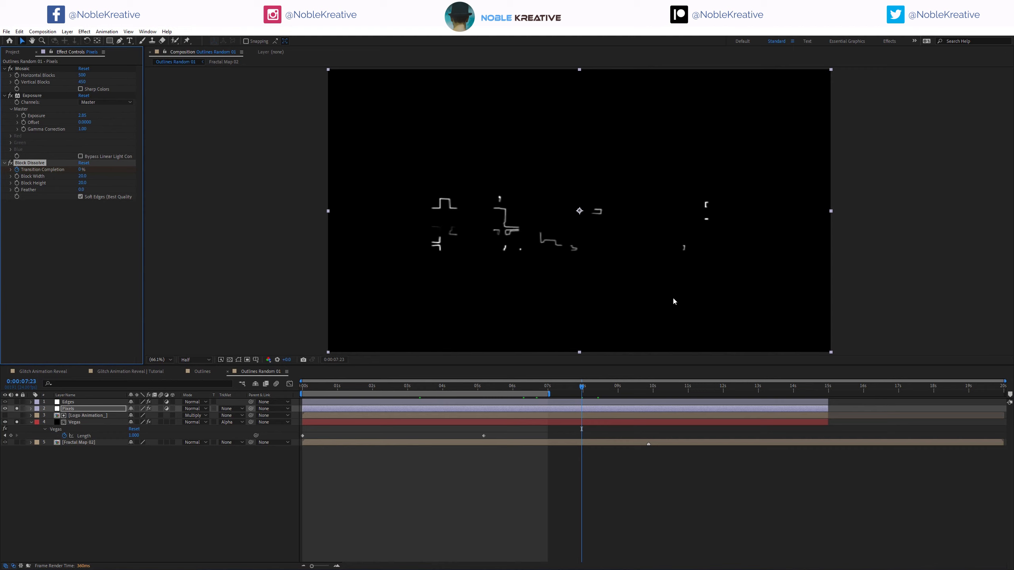
left_click(687, 391)
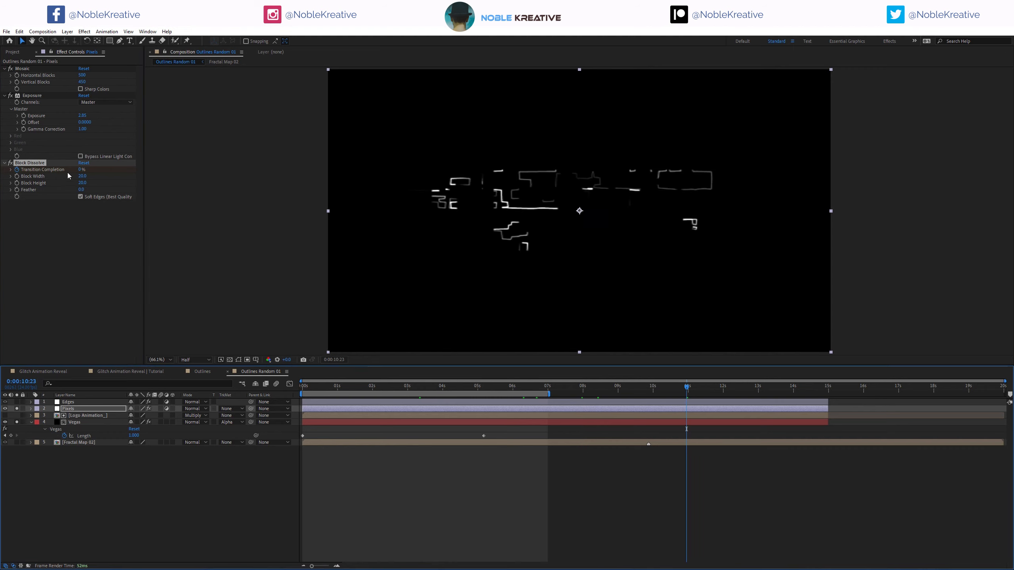
left_click(83, 174)
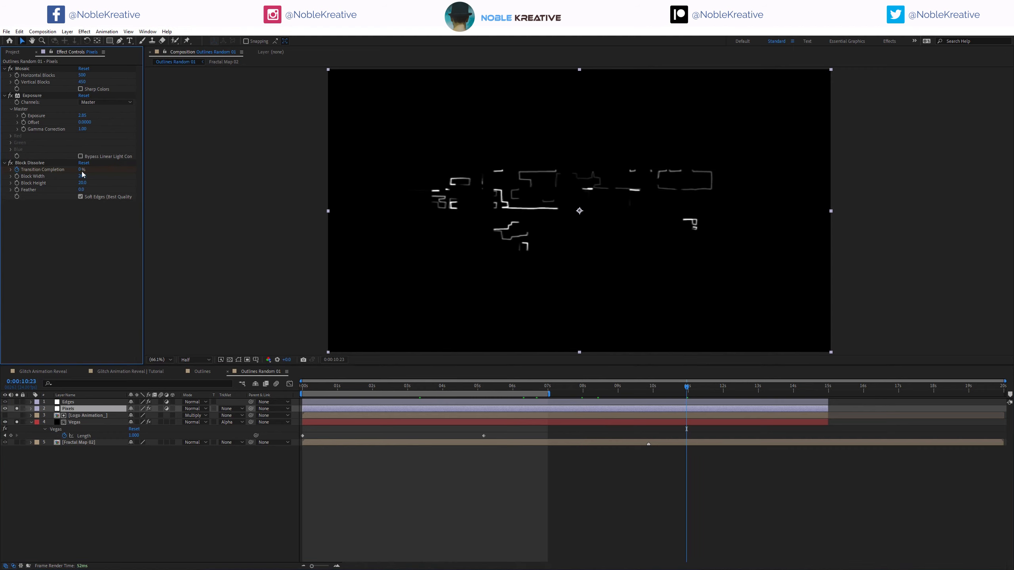
left_click_drag(82, 172, 412, 185)
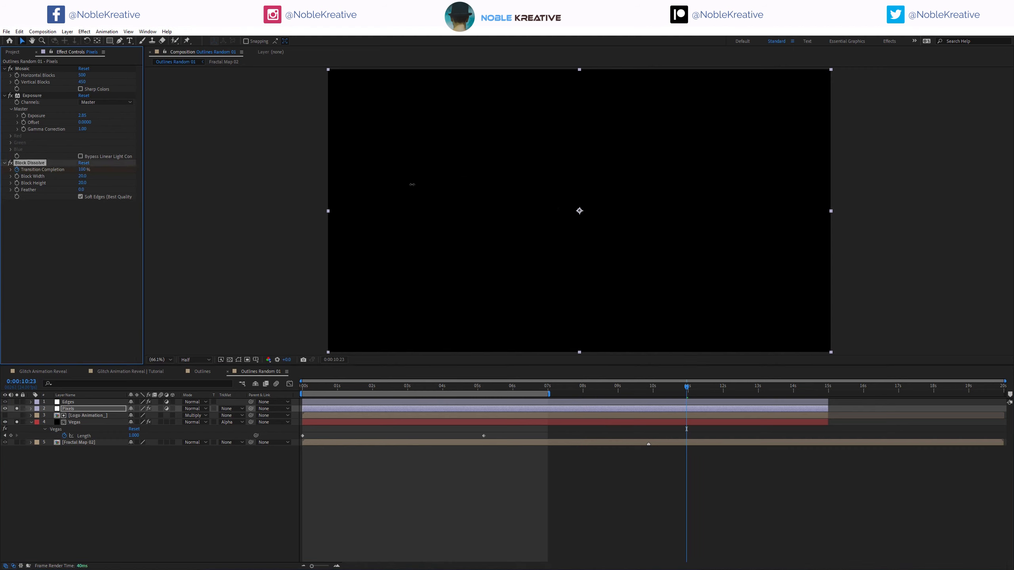
- Solo the Edges layer together with the Pixels layer and turn off its Find Edges effect
left_click_drag(605, 390, 404, 401)
left_click(67, 403)
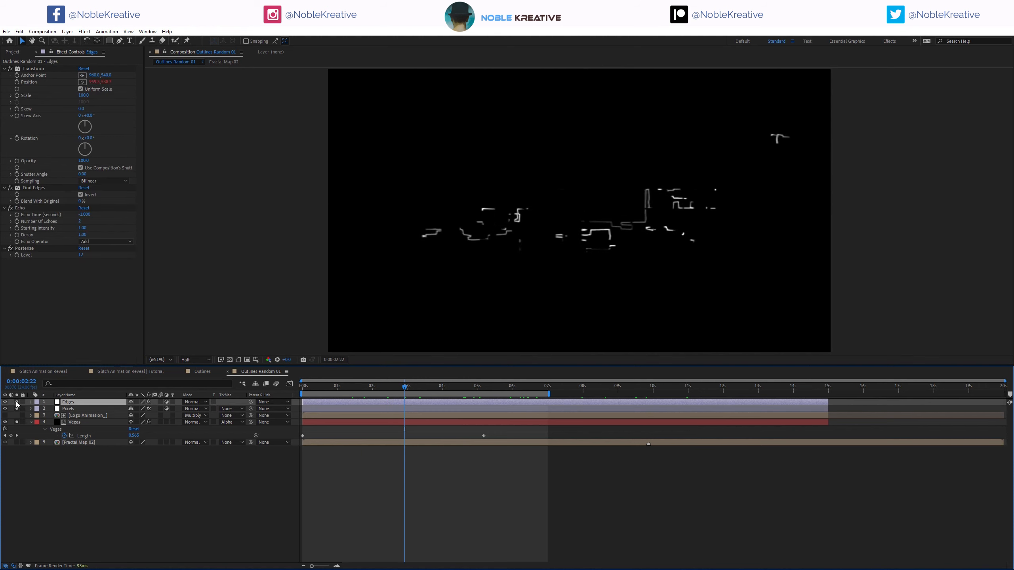
left_click(16, 402)
left_click(10, 188)
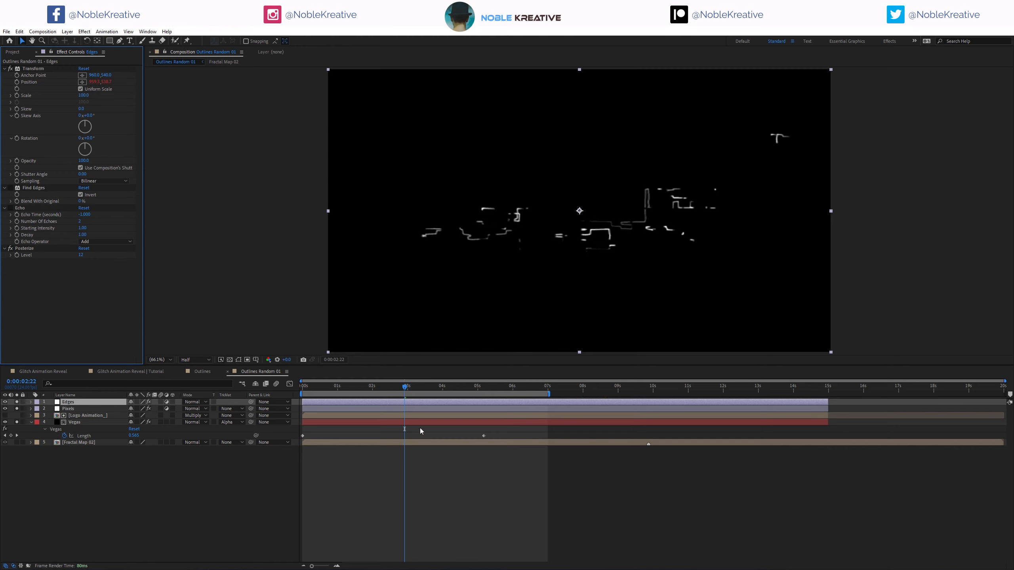
- Extend the Edges, Pixels and Vegas layers to the end of the 20-second composition
left_click_drag(437, 390, 1007, 419)
left_click(822, 422, "shift")
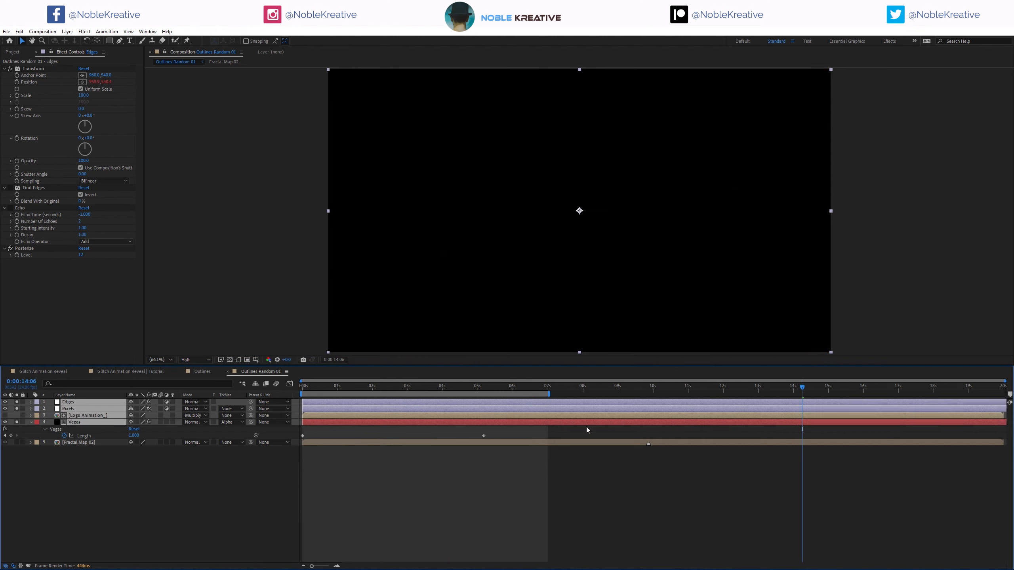
right_click(221, 466)
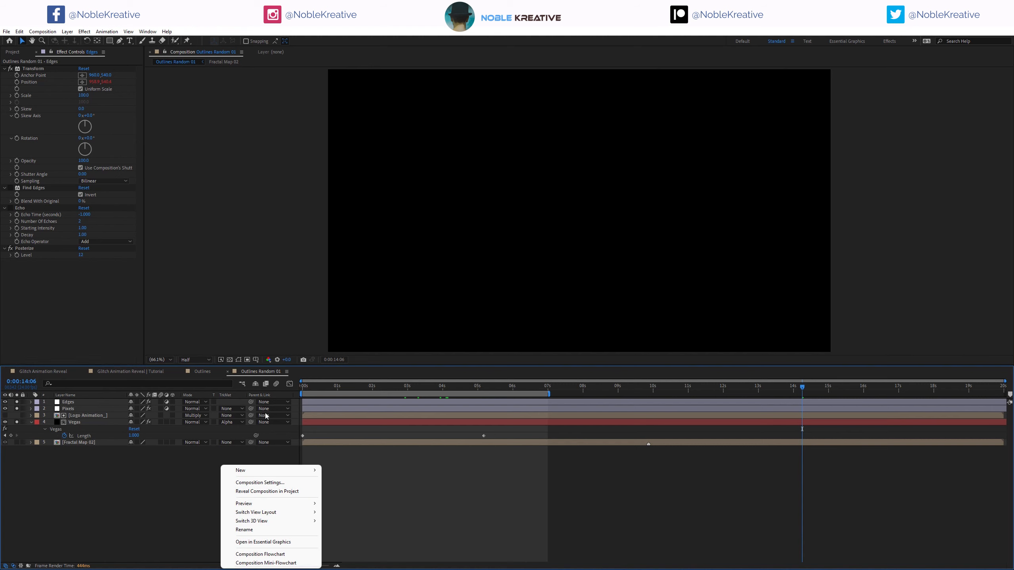
left_click(258, 483)
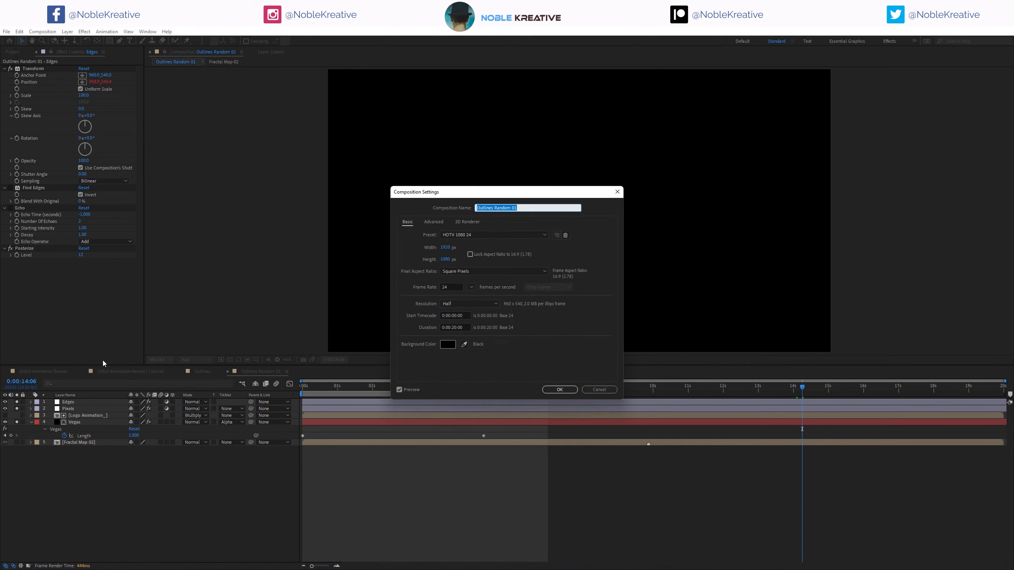
key("Return")
- Duplicate the Outlines Random 01 composition in the project and open the copy, Outlines Random 02
right_click(145, 490)
left_click(176, 414)
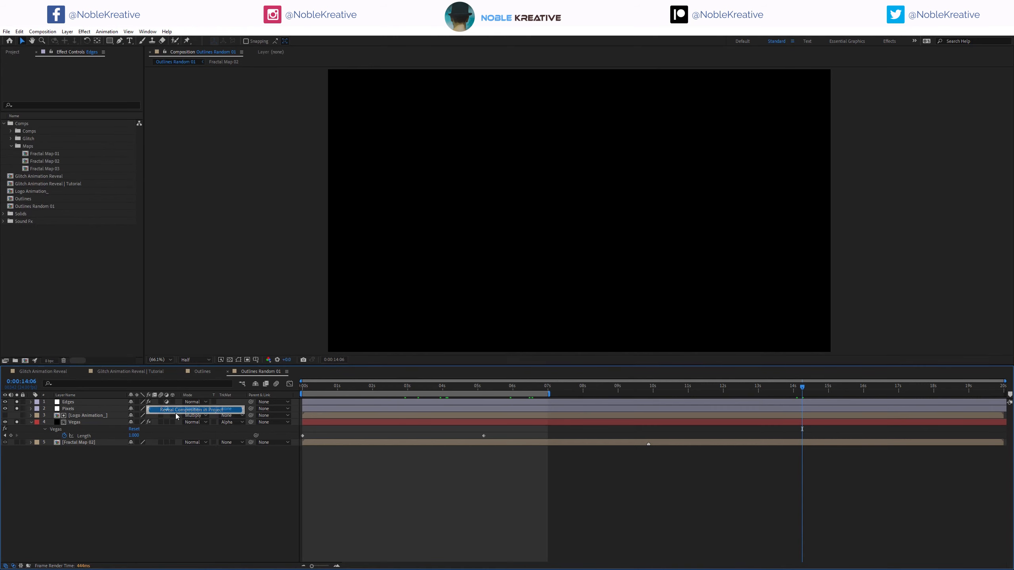
key("ctrl+d")
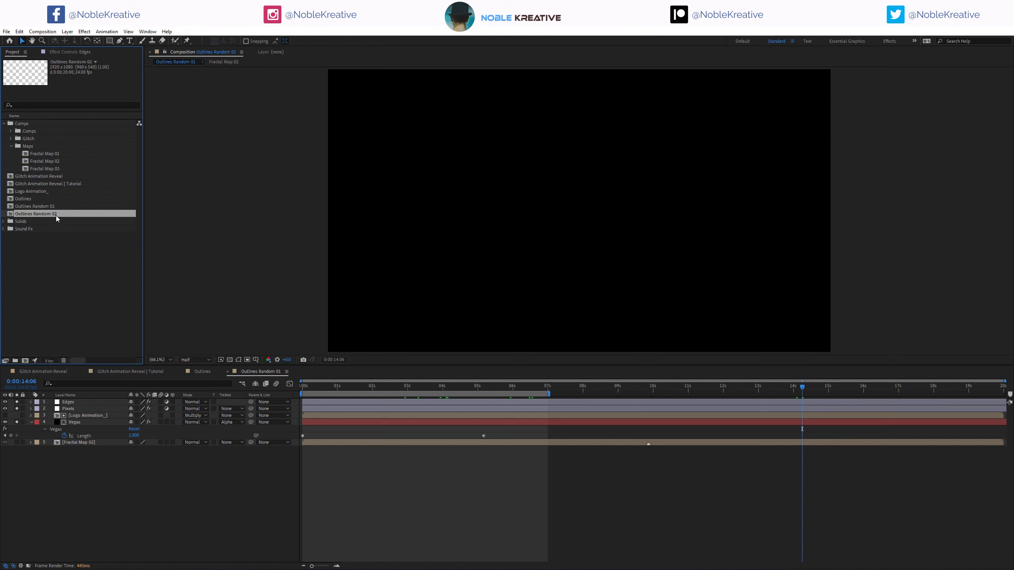
double_click(55, 215)
- Replace the Fractal Map 02 layer in Outlines Random 02 with the Fractal Map 03 composition
left_click(70, 443)
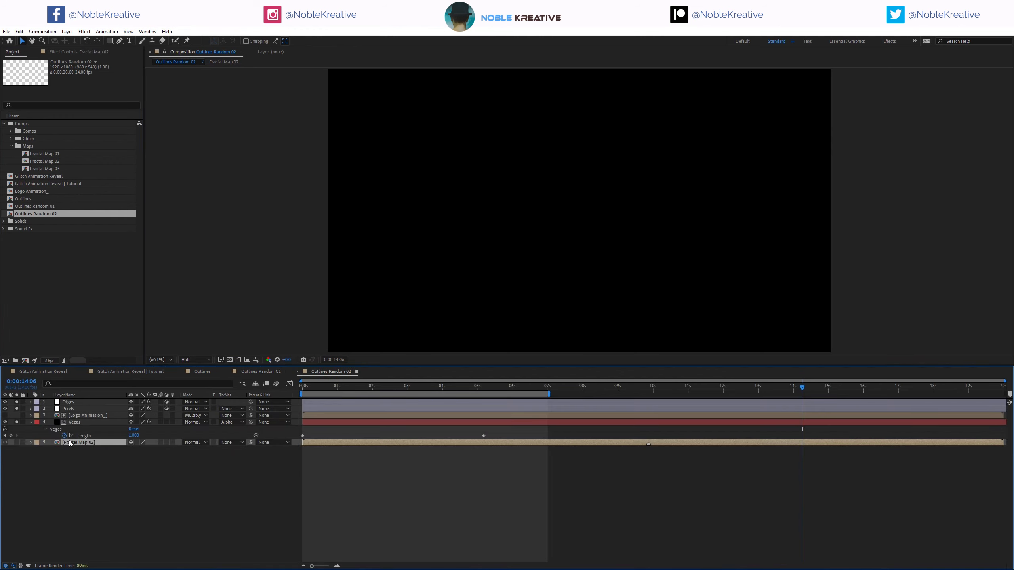
left_click(55, 69)
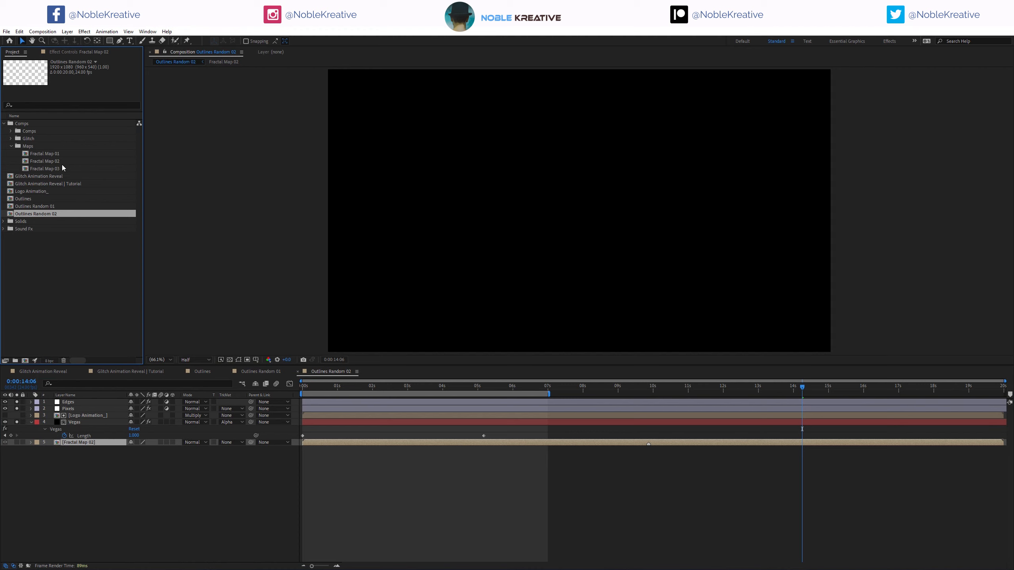
left_click(67, 169)
left_click_drag(83, 346, 72, 442)
- Open Fractal Map 03, examine its Fractal Noise settings and animation over time, and return to Outlines Random 02
double_click(95, 447)
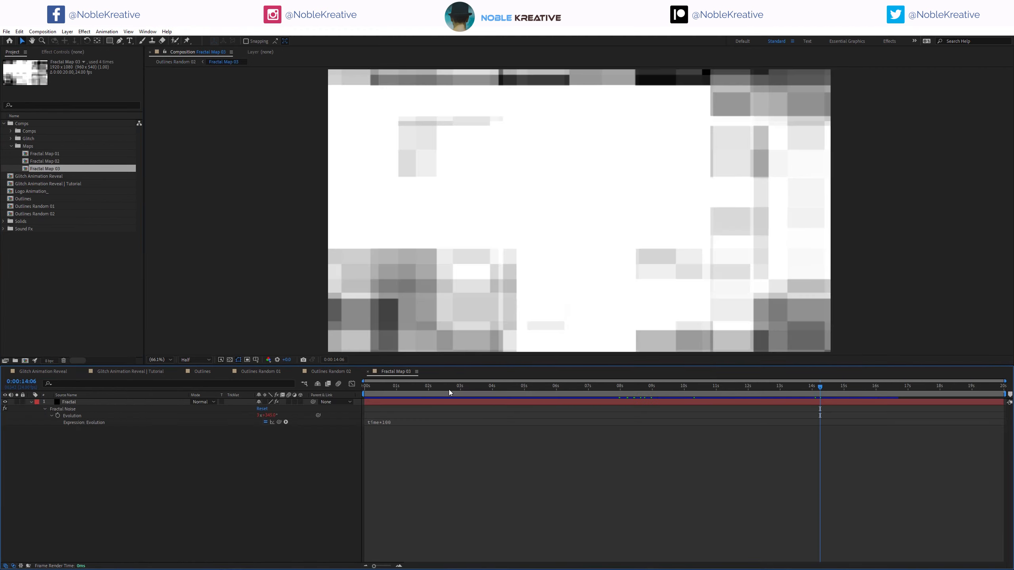
left_click_drag(443, 390, 546, 390)
left_click(140, 401)
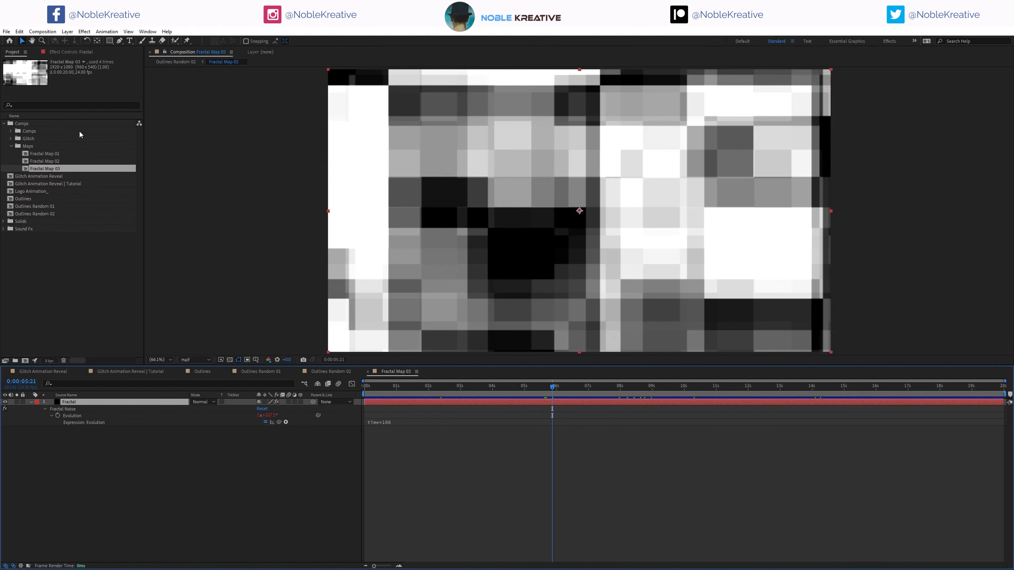
key("F3")
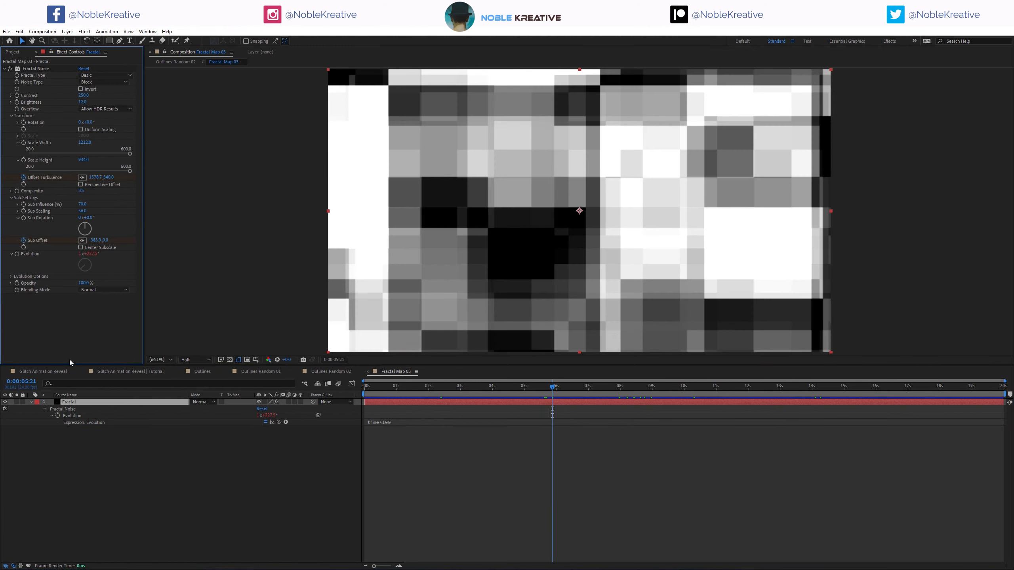
key("u")
left_click_drag(496, 386, 596, 380)
left_click(368, 372)
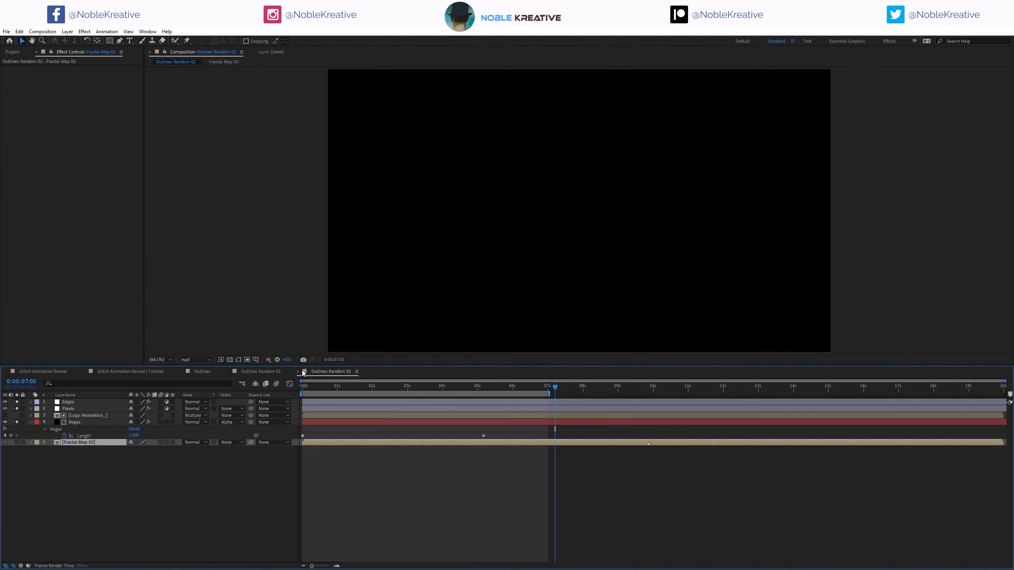
- Try Fractal Map 02 as the source of the bottom map layer, preview the outlines, and undo the swap
left_click(461, 390)
left_click_drag(452, 390, 446, 390)
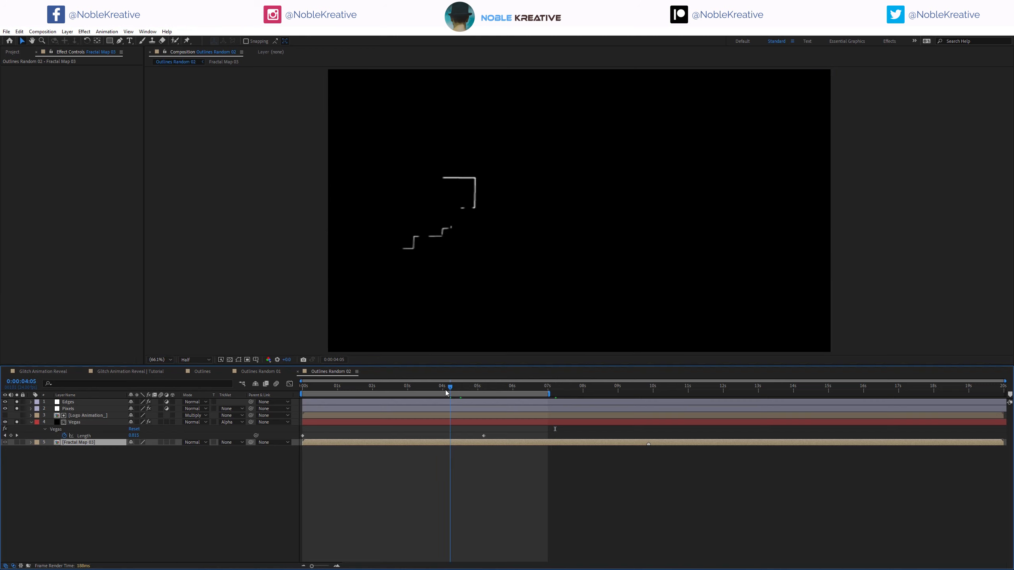
left_click(12, 52)
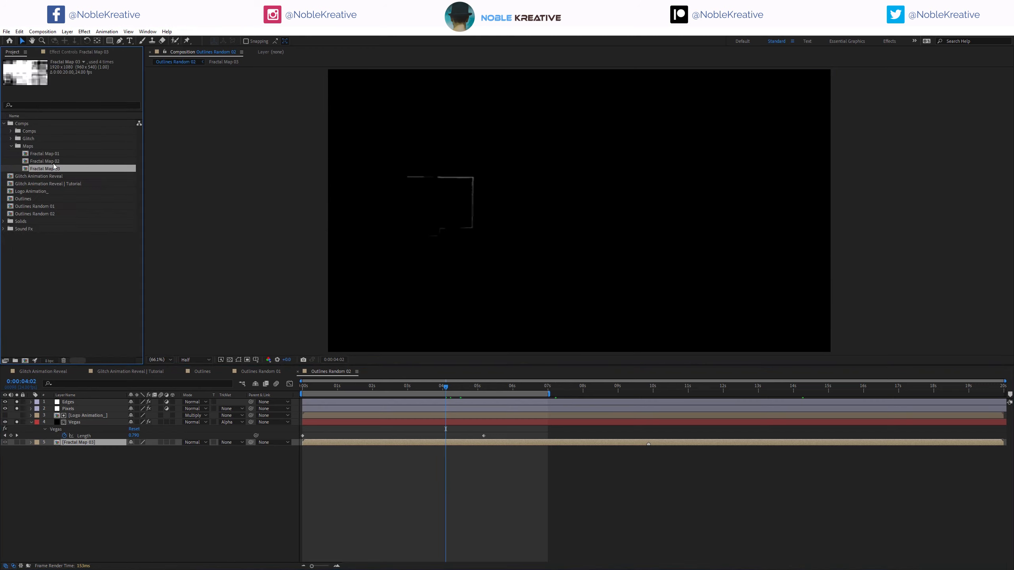
left_click_drag(45, 160, 86, 444)
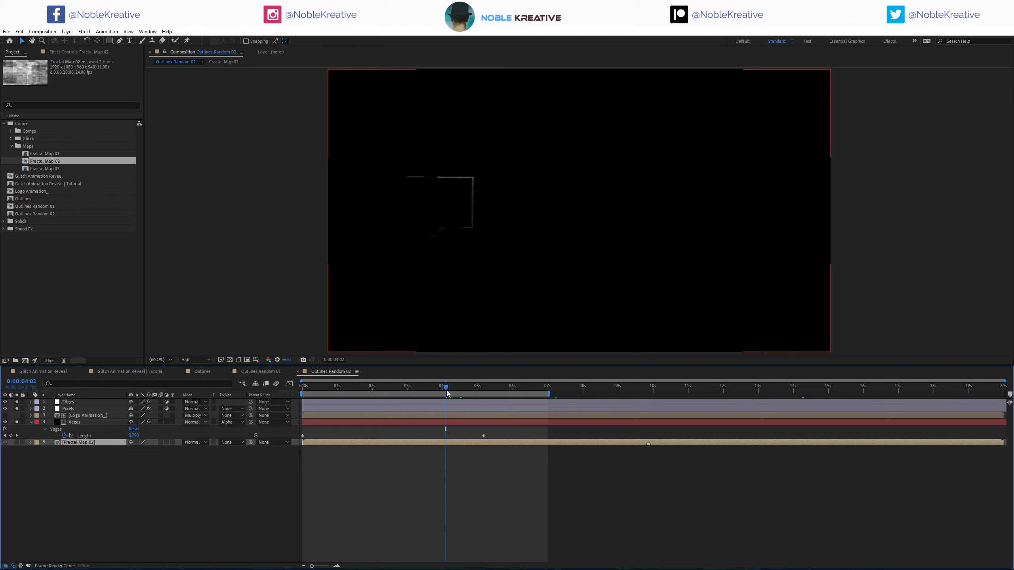
mouse_move(394, 392)
left_mouse_down()
mouse_move(554, 388)
mouse_move(348, 391)
mouse_move(403, 398)
left_mouse_up()
key("ctrl+z")
- Move the Vegas layer's second Length keyframe to shortly after 0:00:06:00 and preview the slower outline growth
left_click(485, 436)
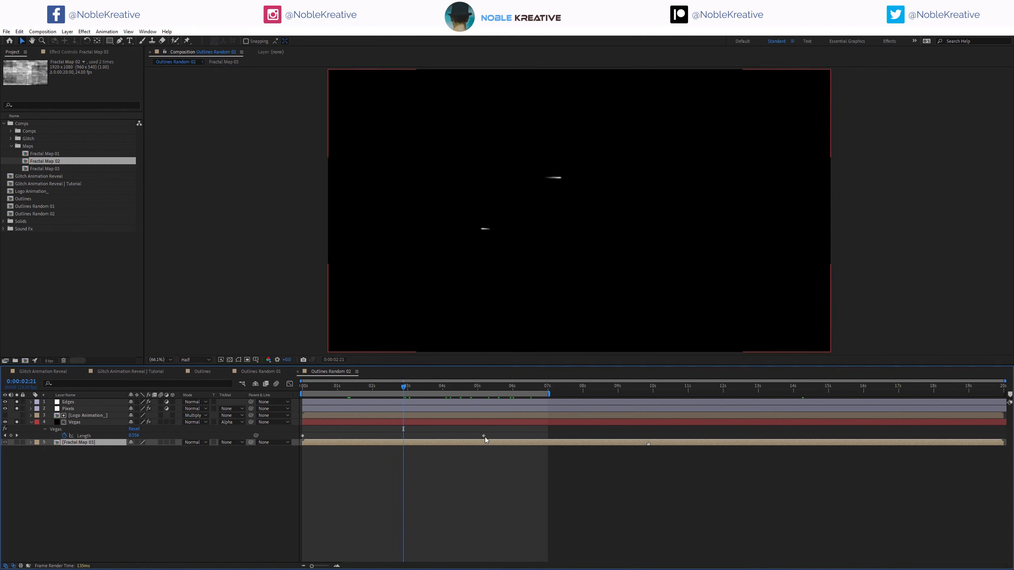
left_click_drag(485, 435, 521, 437)
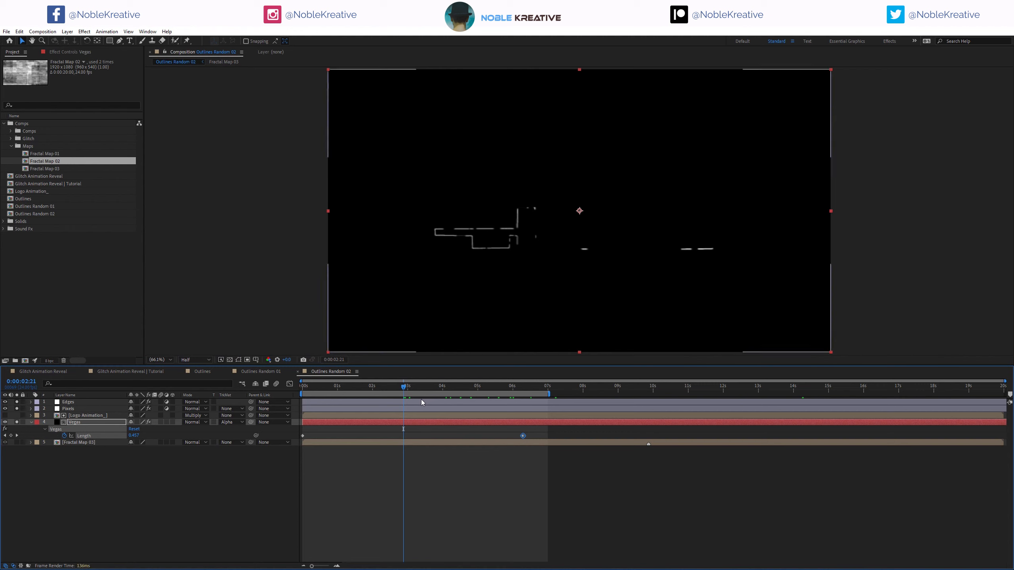
left_click_drag(434, 389, 484, 387)
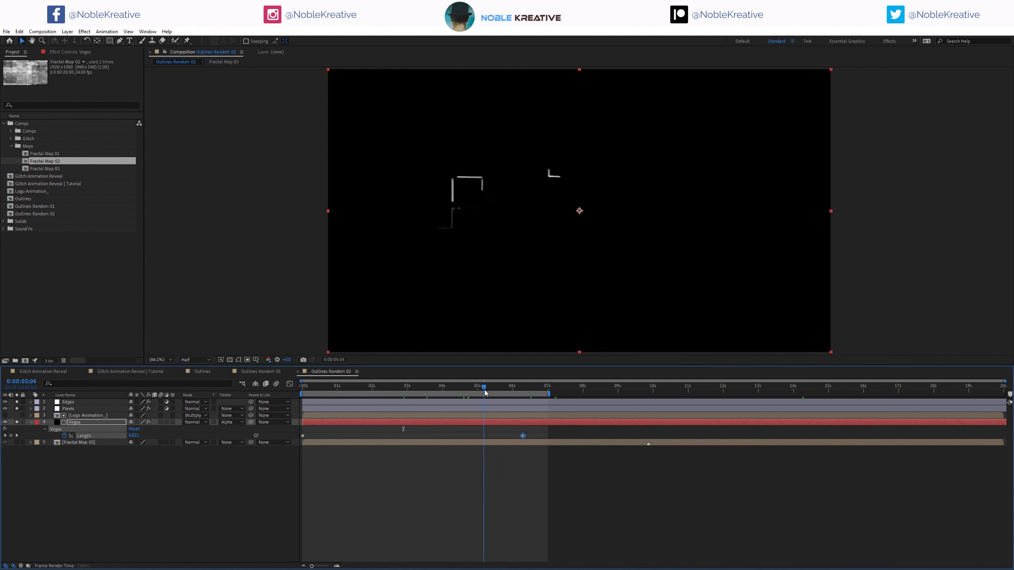
- Set the Vegas effect's Random Seed to 20 and preview the new outline pattern in Outlines Random 02
left_click(66, 51)
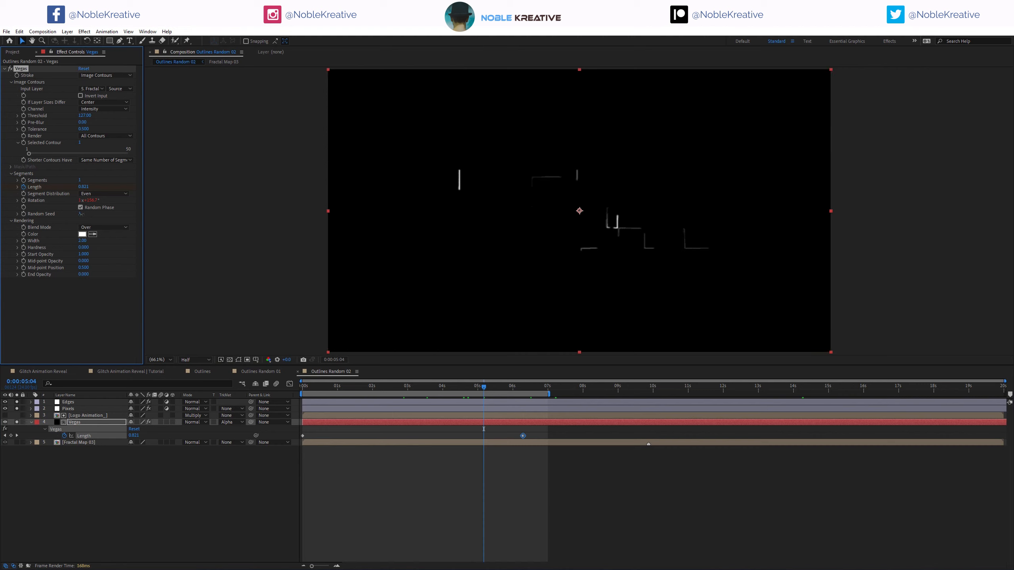
left_click_drag(80, 214, 93, 215)
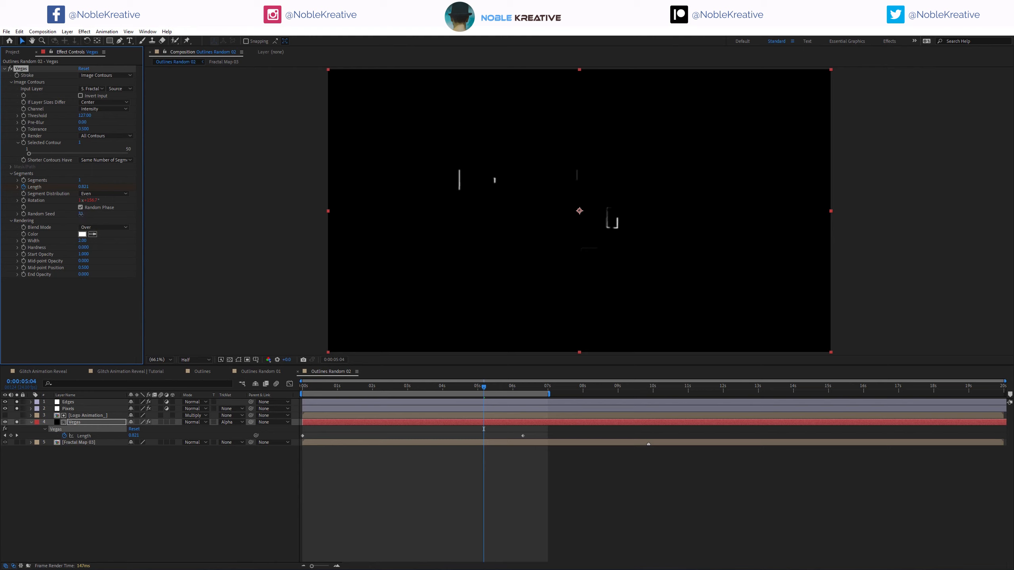
left_click_drag(78, 215, 78, 214)
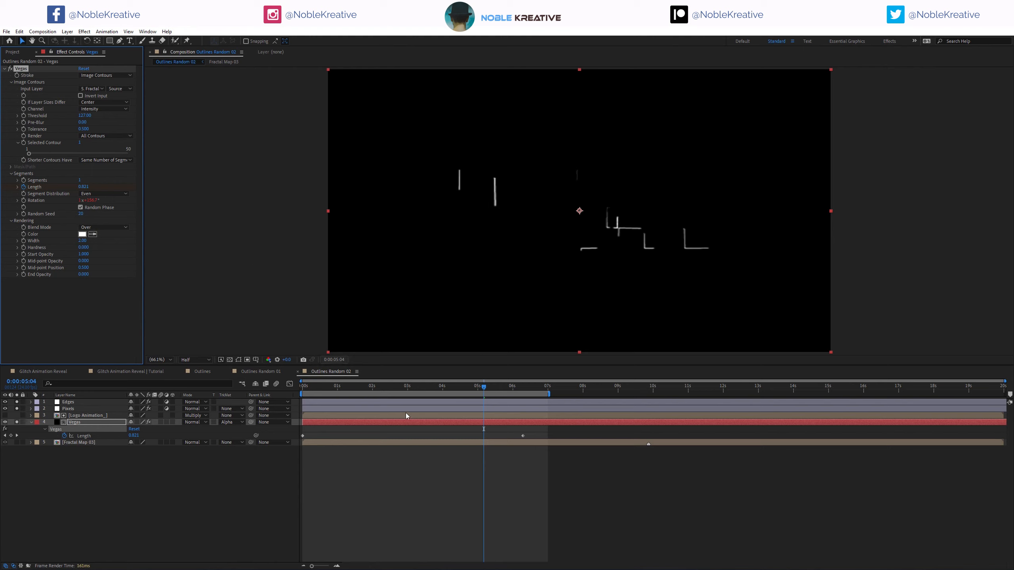
left_click_drag(443, 385, 229, 371)
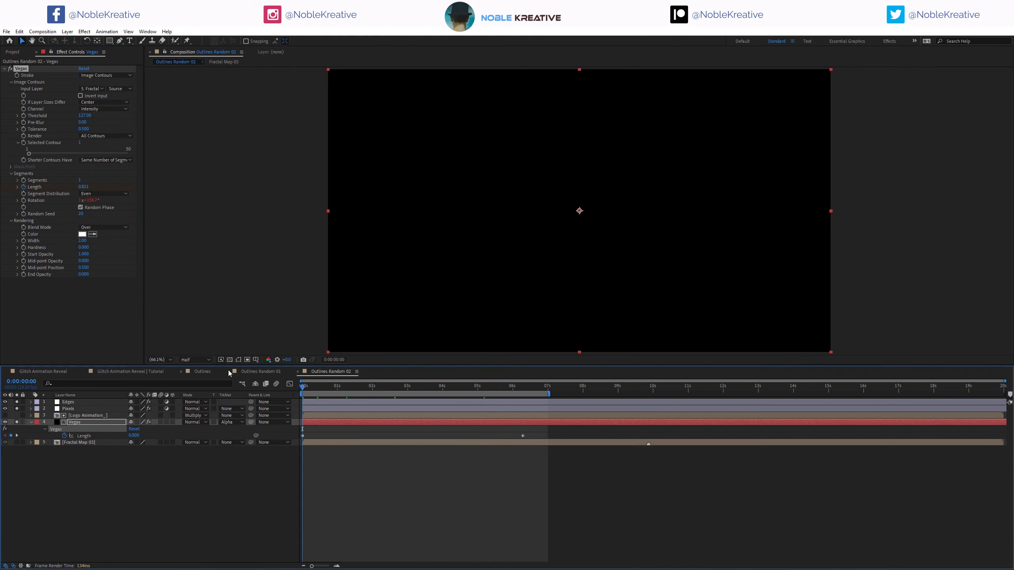
- Duplicate the Outlines composition in the project, rename the copy Fill, and open it
left_click(207, 372)
right_click(214, 462)
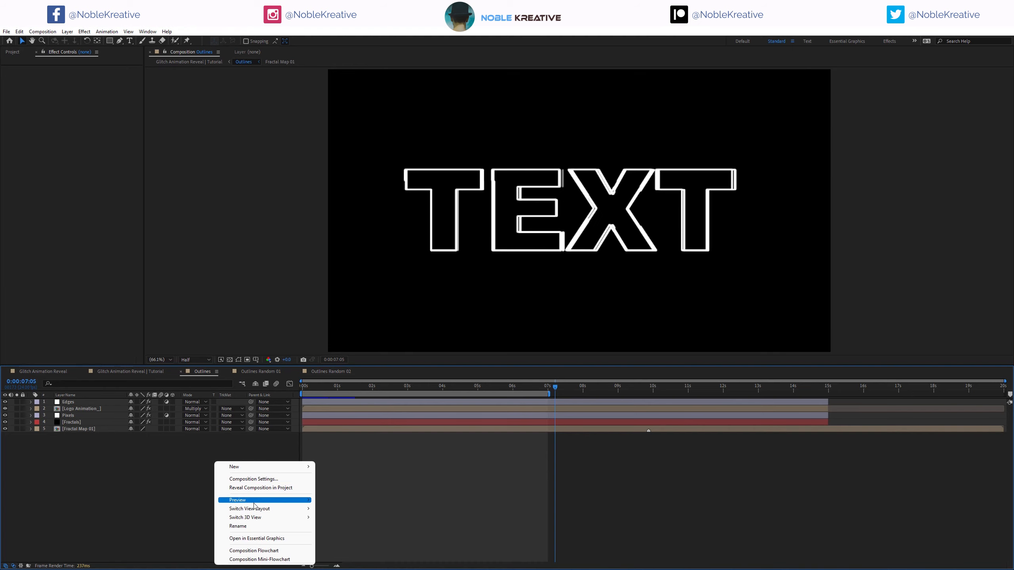
left_click(254, 488)
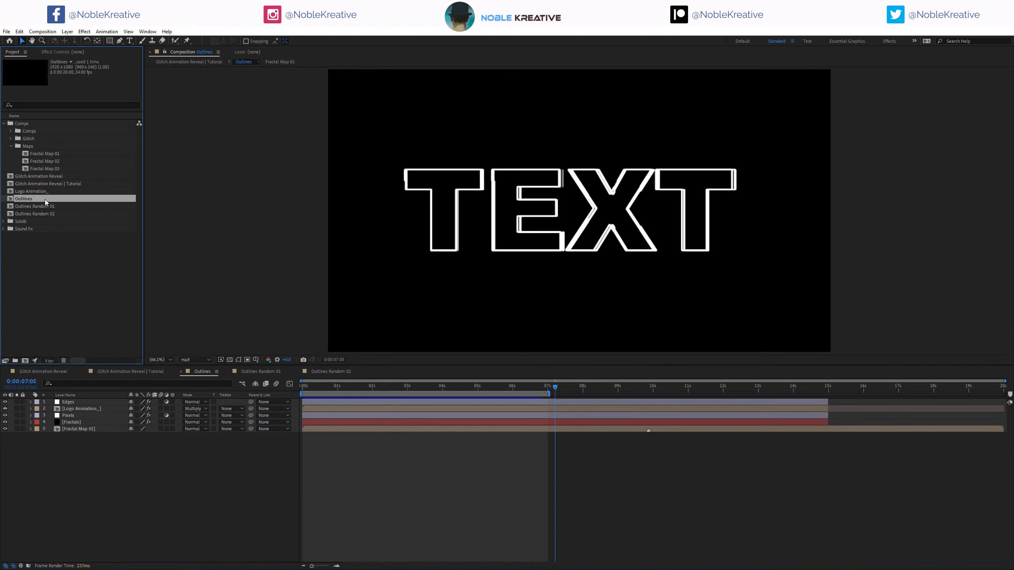
key("ctrl+d")
key("Return")
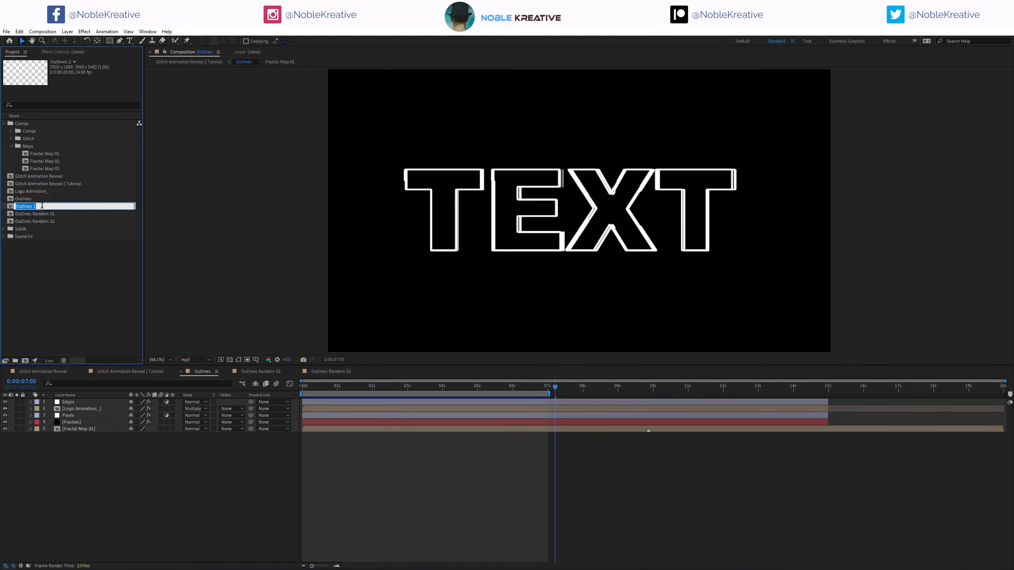
type("Fill")
key("Return")
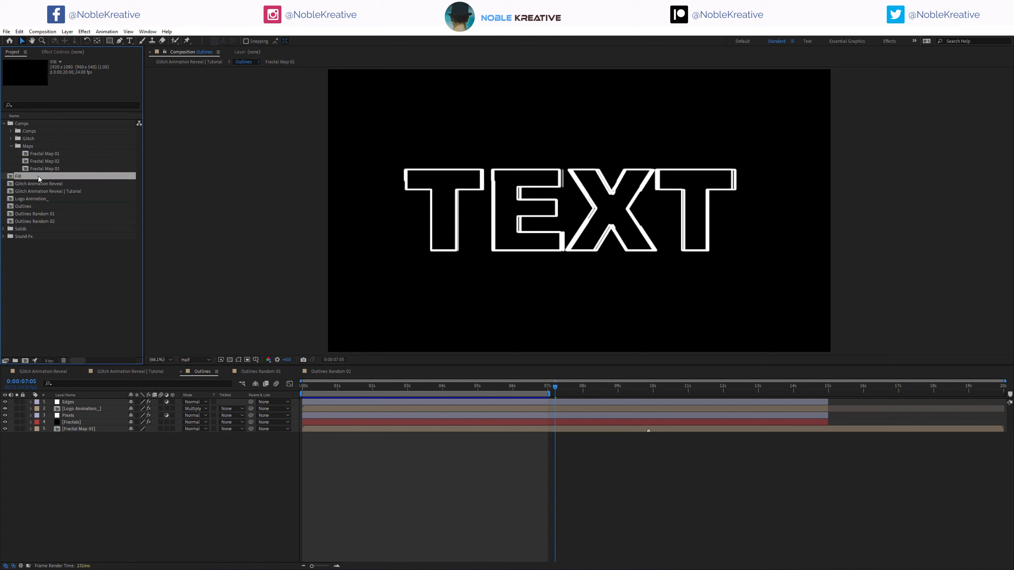
double_click(38, 177)
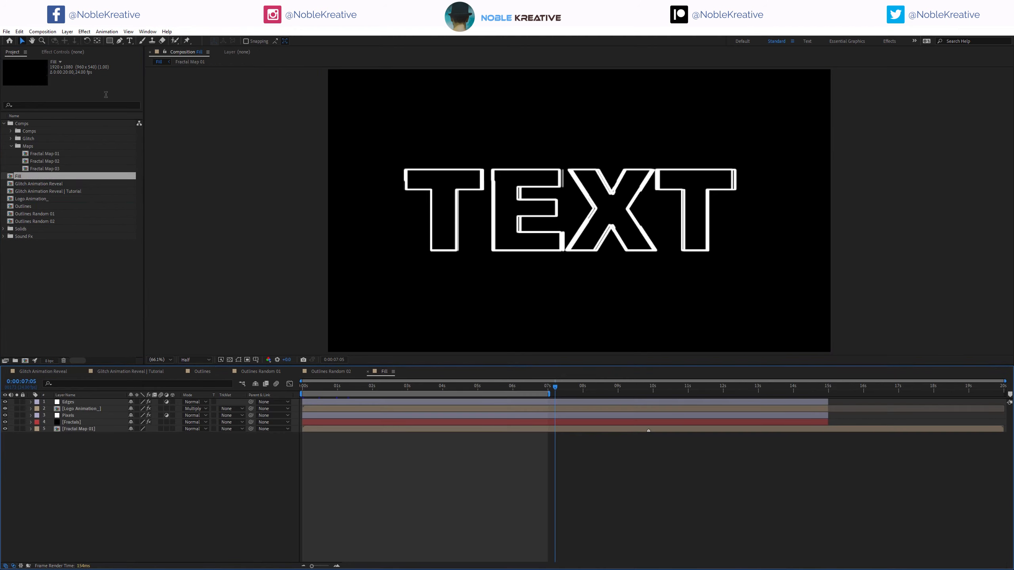
- Turn off the Find Edges and Echo effects on the Edges layer in Fill and preview the solid glitching text
left_click(94, 416)
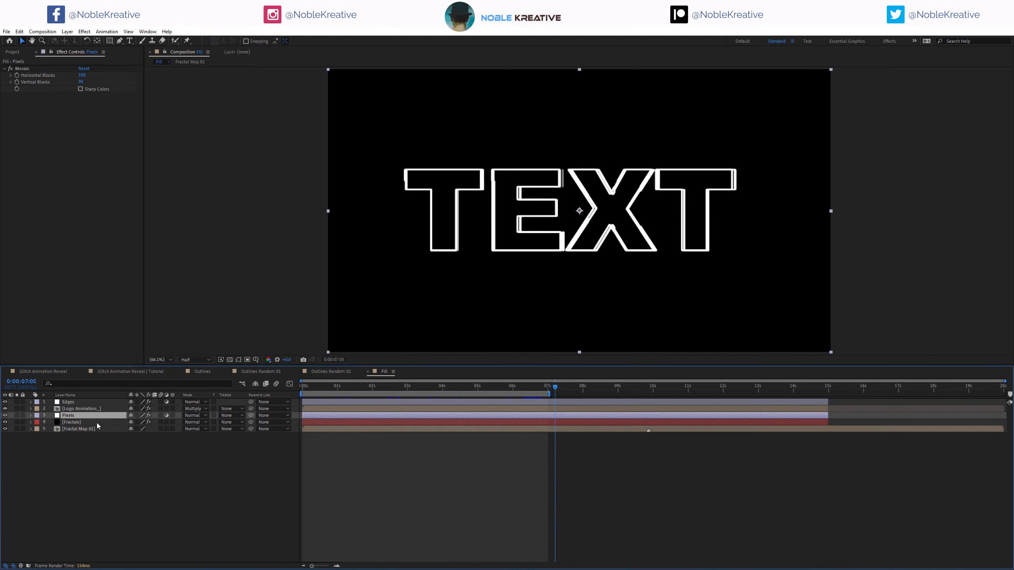
left_click(81, 409)
left_click(85, 403)
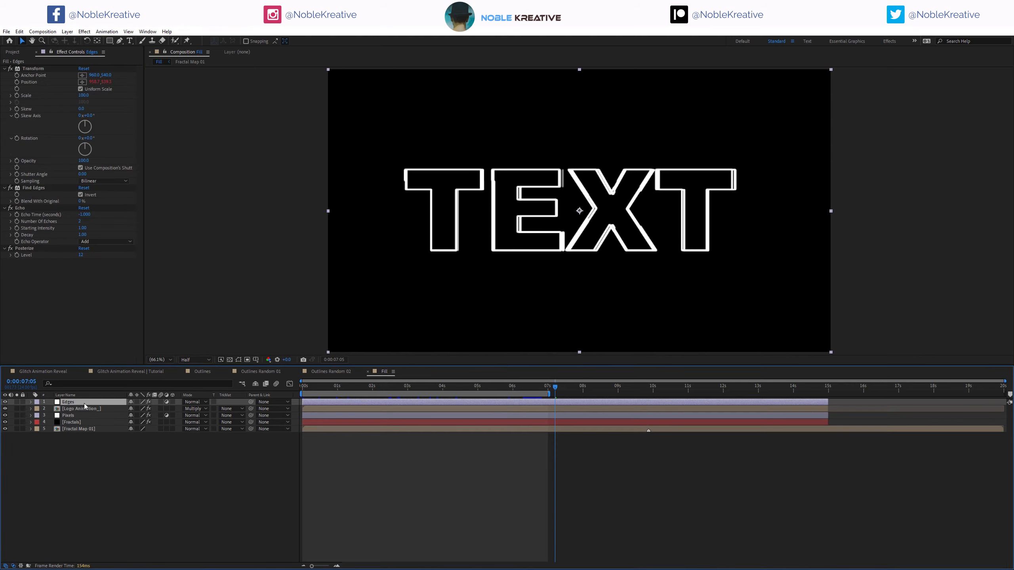
left_click(9, 188)
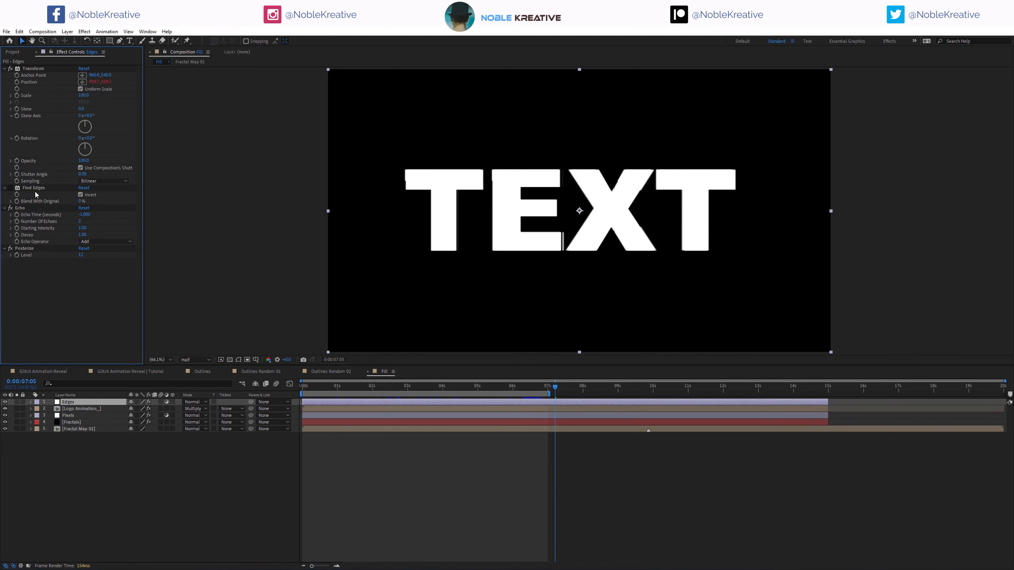
left_click_drag(424, 385, 411, 386)
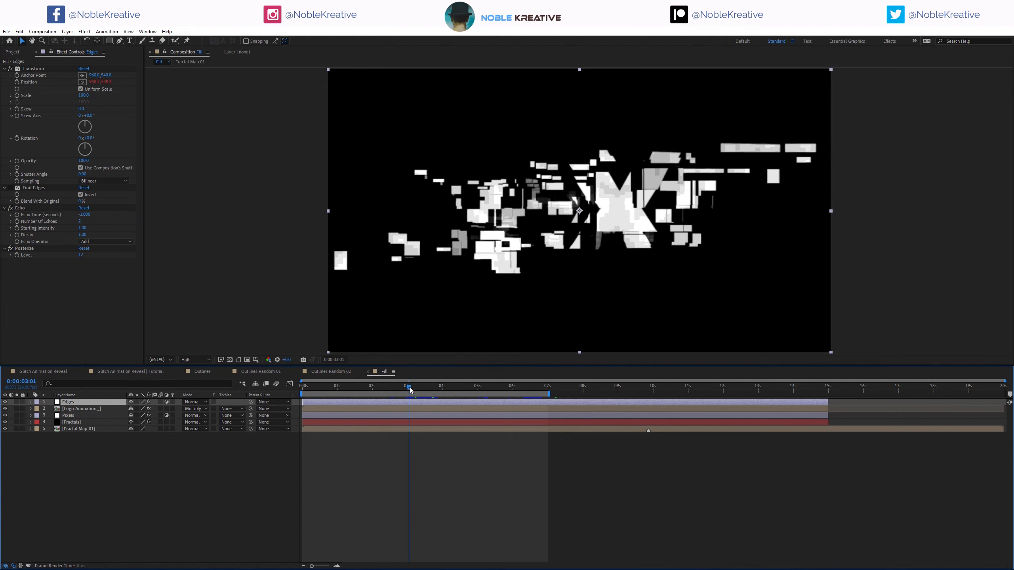
left_click(11, 208)
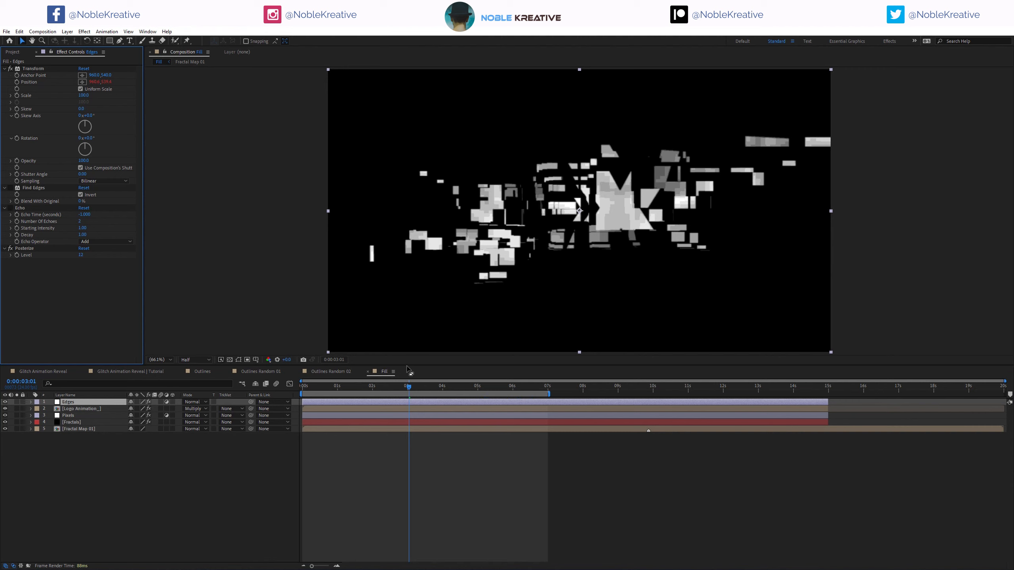
left_click_drag(395, 391, 459, 395)
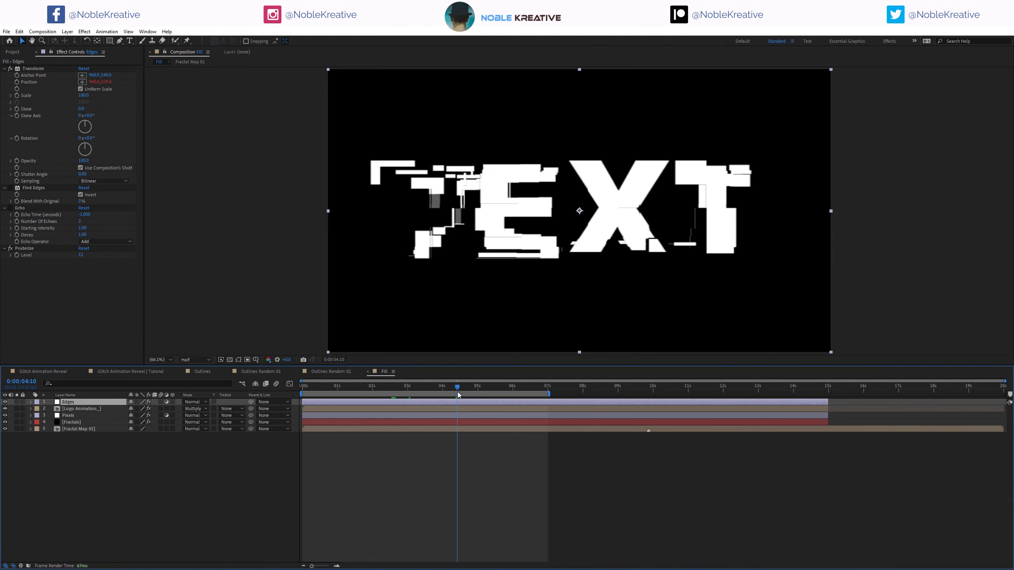
- Duplicate the Logo Animation_ layer in the Fill composition and place the copy above the Edges layer
left_click(78, 408)
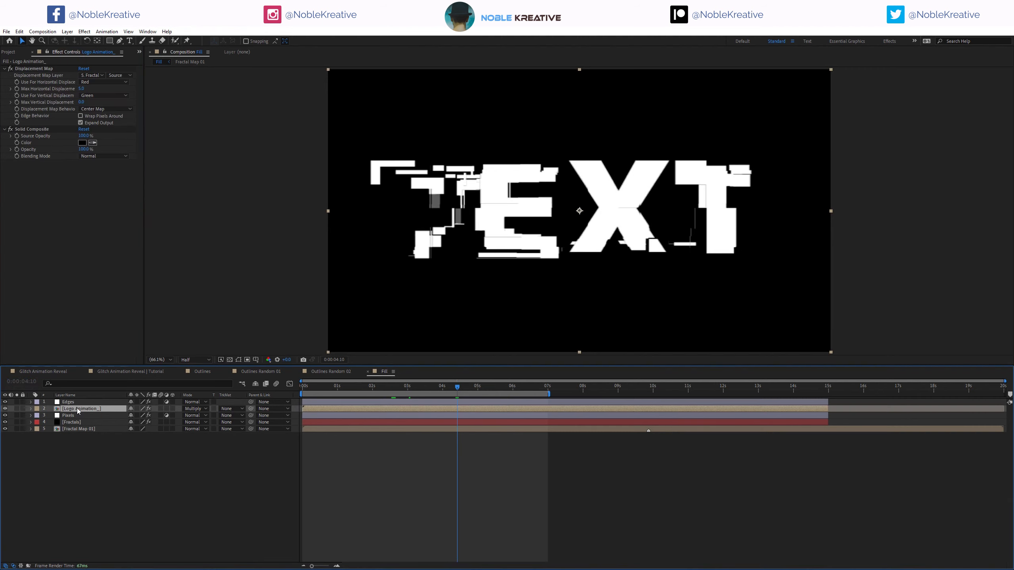
key("ctrl+d")
left_click_drag(89, 412, 92, 402)
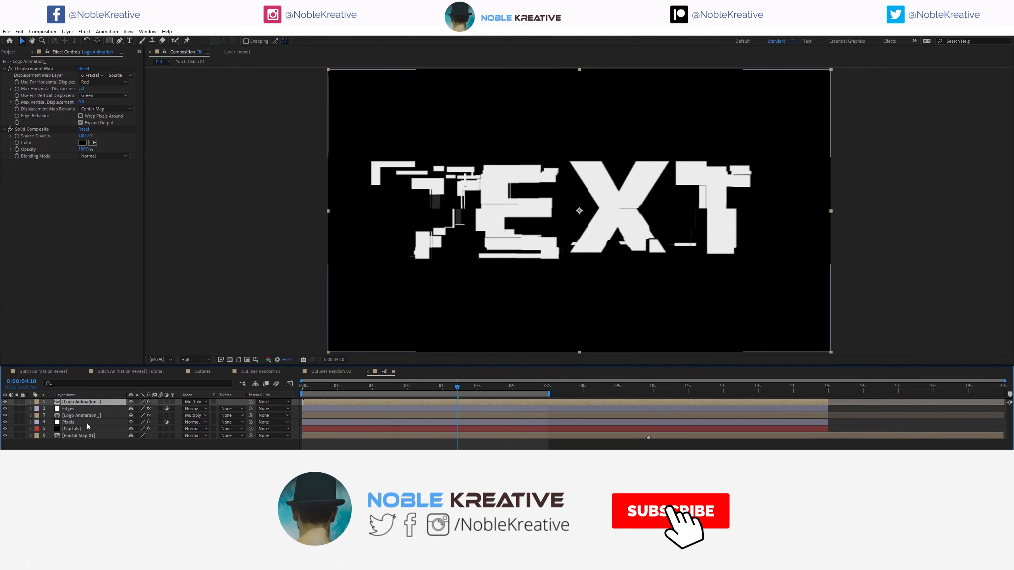
- Turn the Edges layer's Echo effect back on and check the result with the upper Logo Animation_ copy hidden and shown
left_click(72, 409)
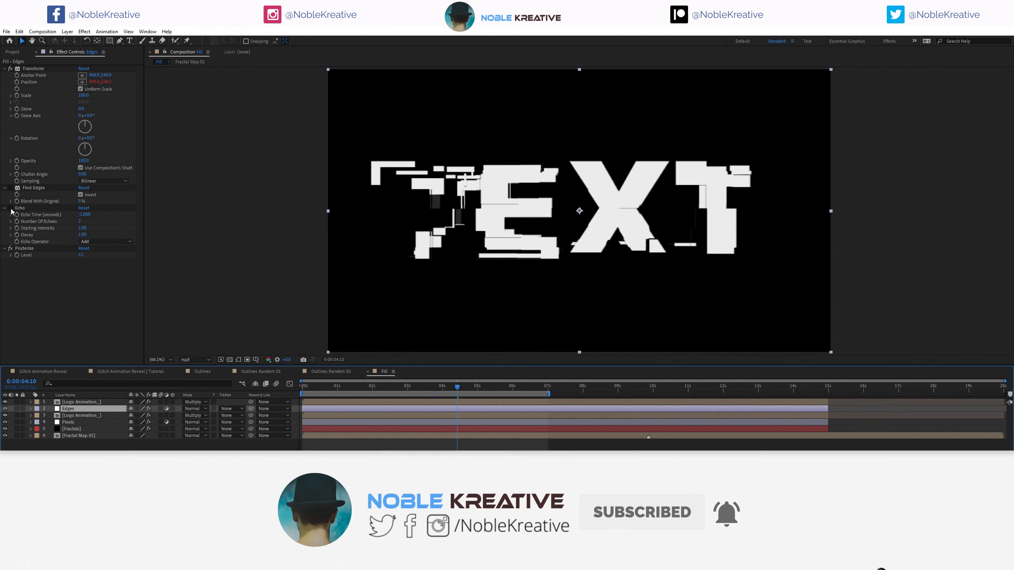
left_click(11, 209)
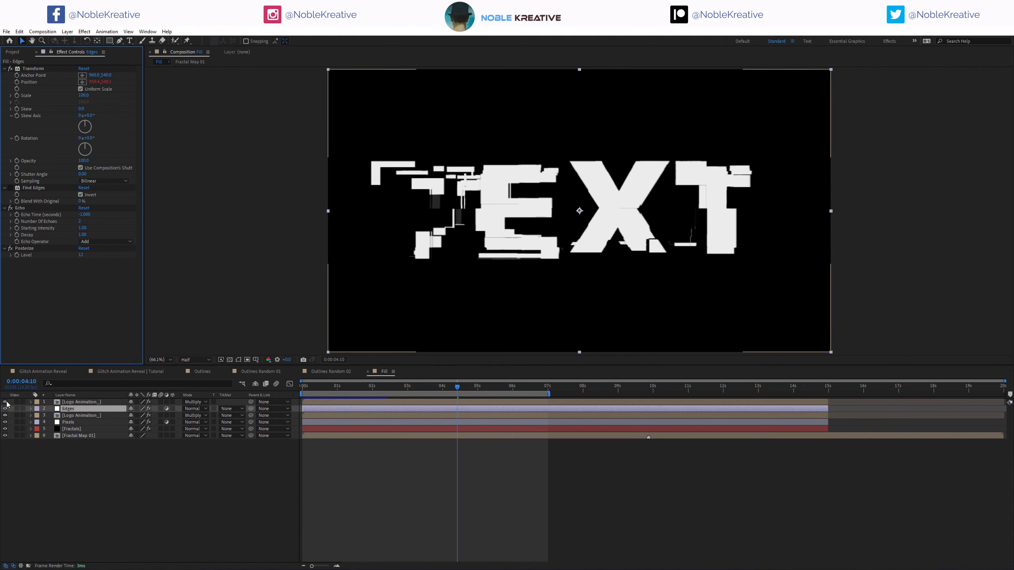
left_click(7, 403)
left_click(7, 404)
left_click(7, 404)
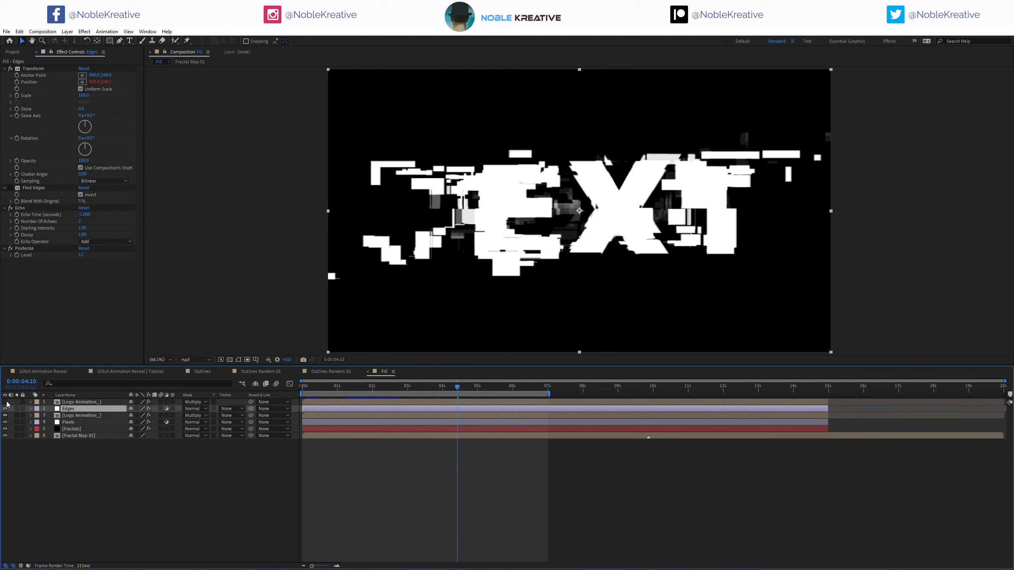
left_click(7, 404)
left_click(74, 403)
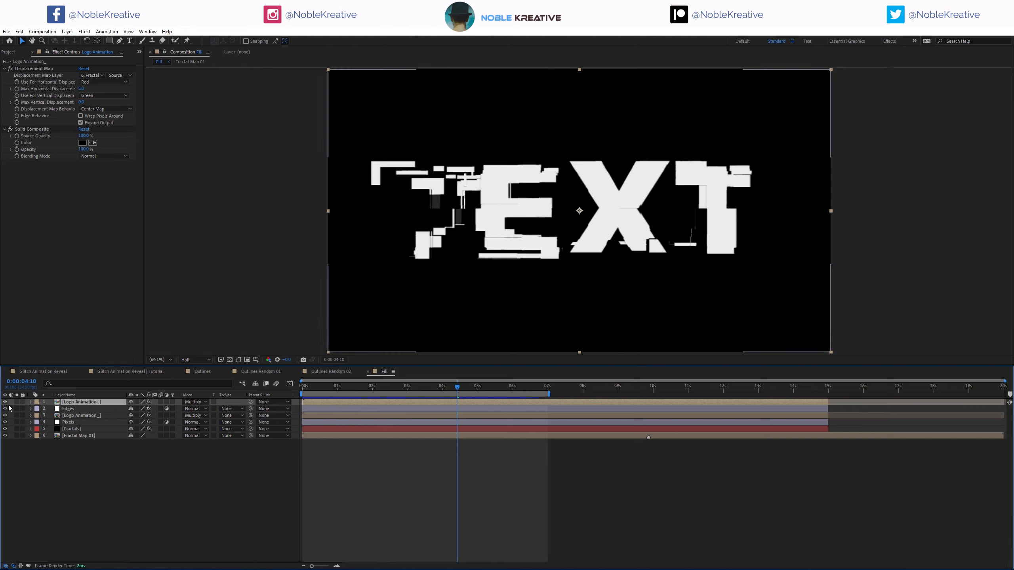
left_click_drag(385, 389, 198, 376)
- Close the Outlines, Outlines Random and Fill timelines and return to the start of the Glitch Animation Reveal | Tutorial composition
left_click(202, 372)
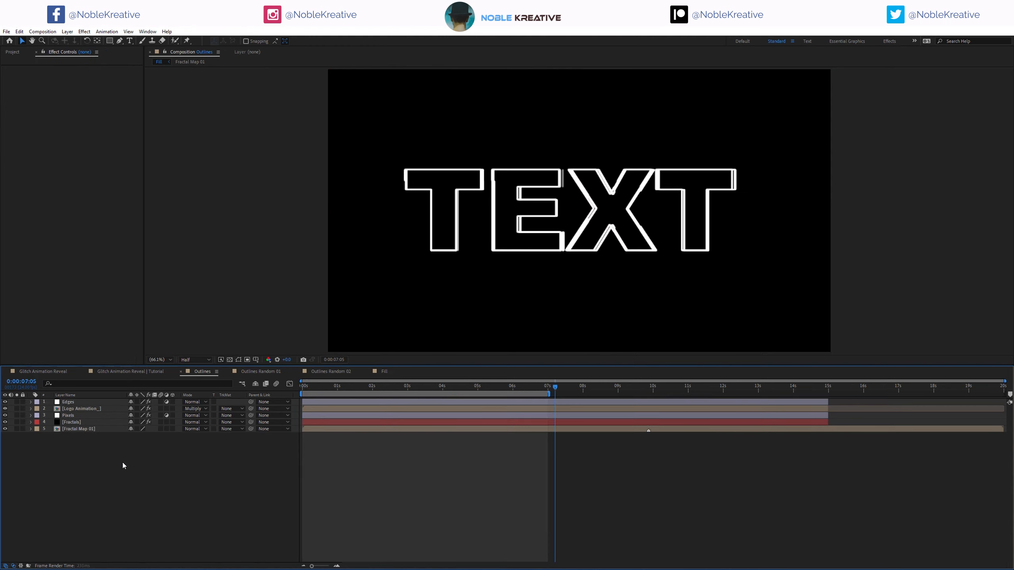
left_click(180, 373)
left_click(179, 372)
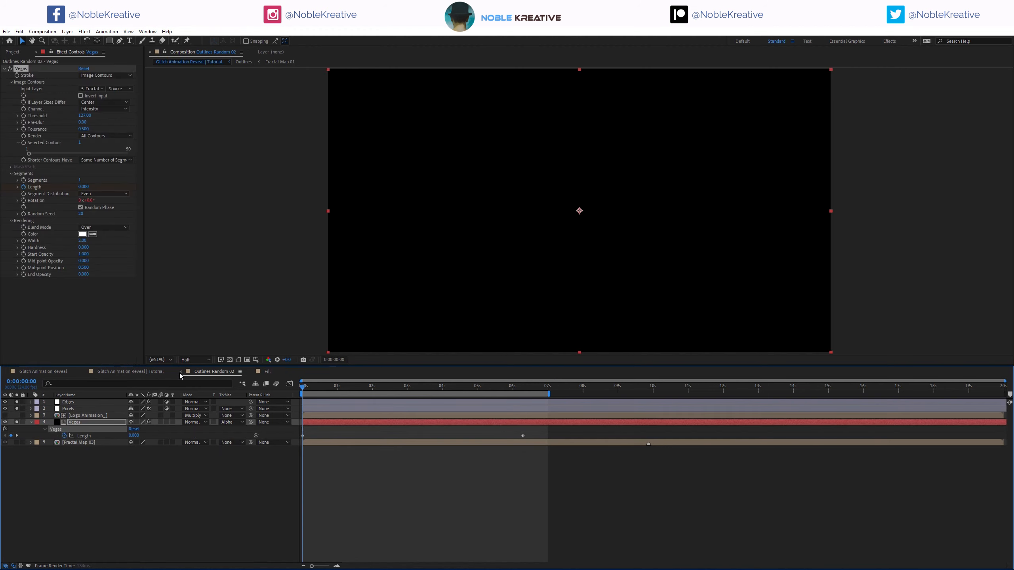
left_click(179, 373)
left_click(179, 373)
left_click(185, 449)
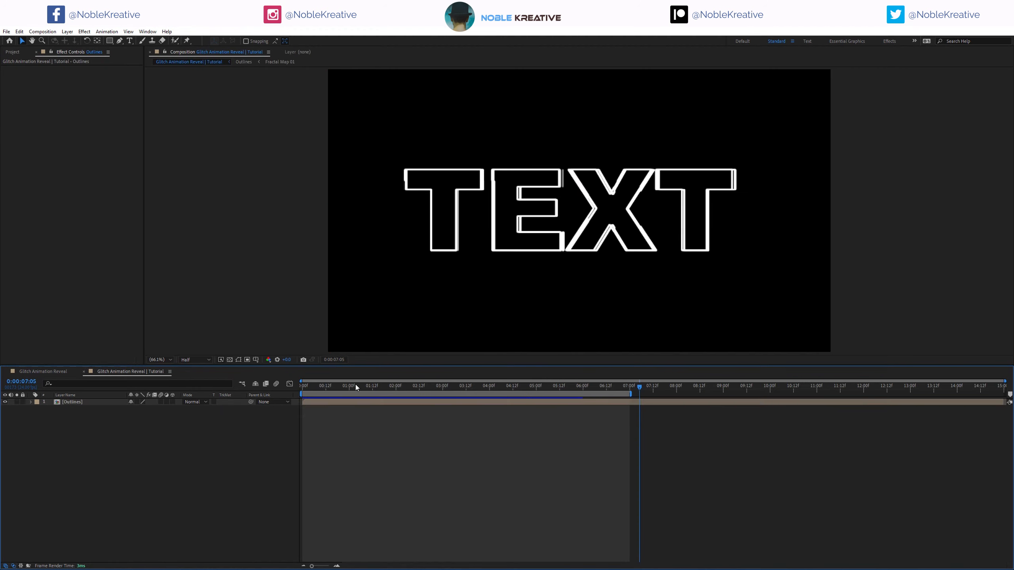
left_click_drag(350, 386, 246, 394)
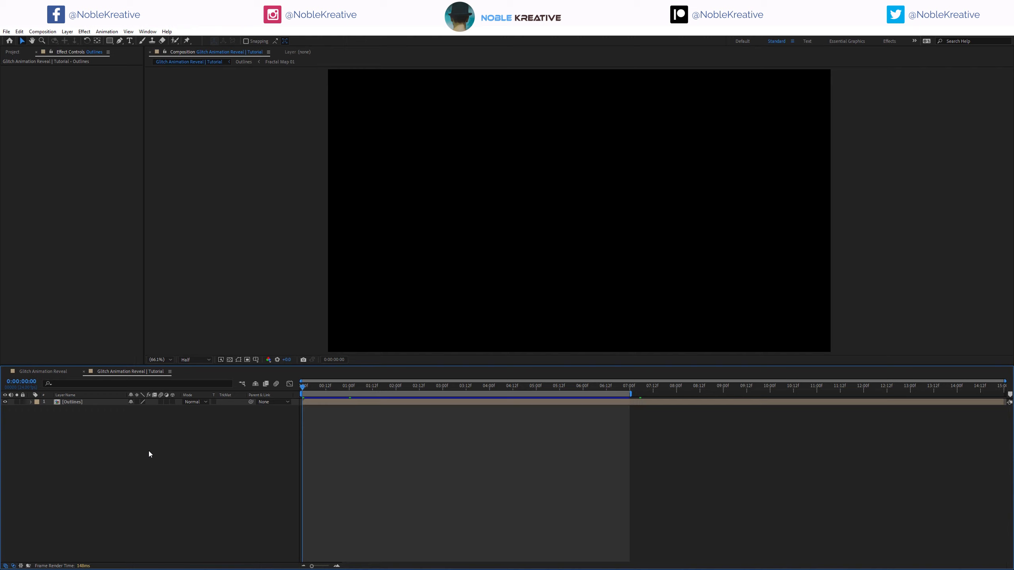
- Add the Outlines Random 01, Outlines Random 02 and Fill compositions as layers above Outlines in the tutorial composition
left_click(13, 53)
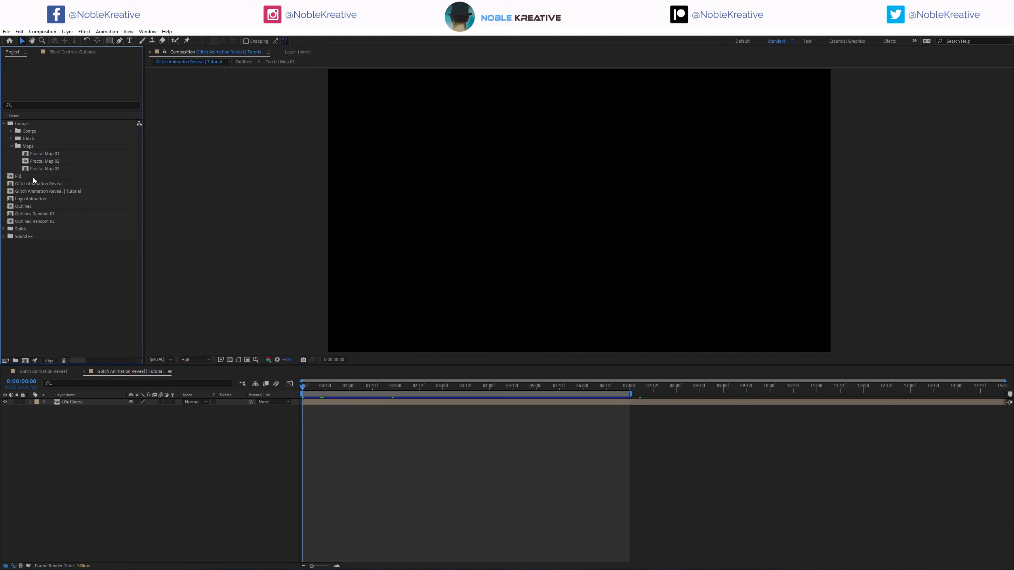
left_click(32, 214)
left_click(34, 221, "ctrl")
left_click(39, 176, "ctrl")
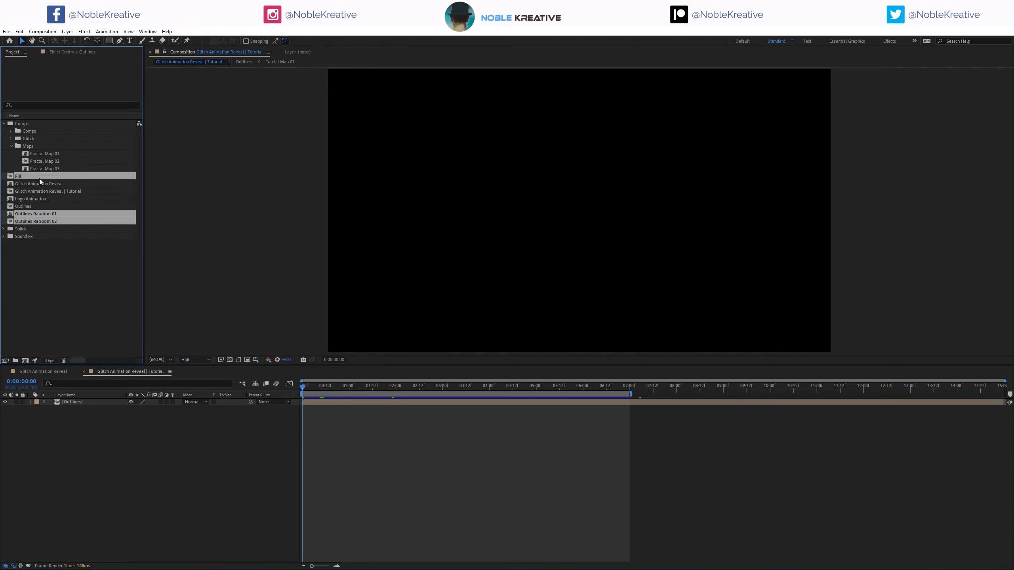
left_click_drag(40, 181, 82, 397)
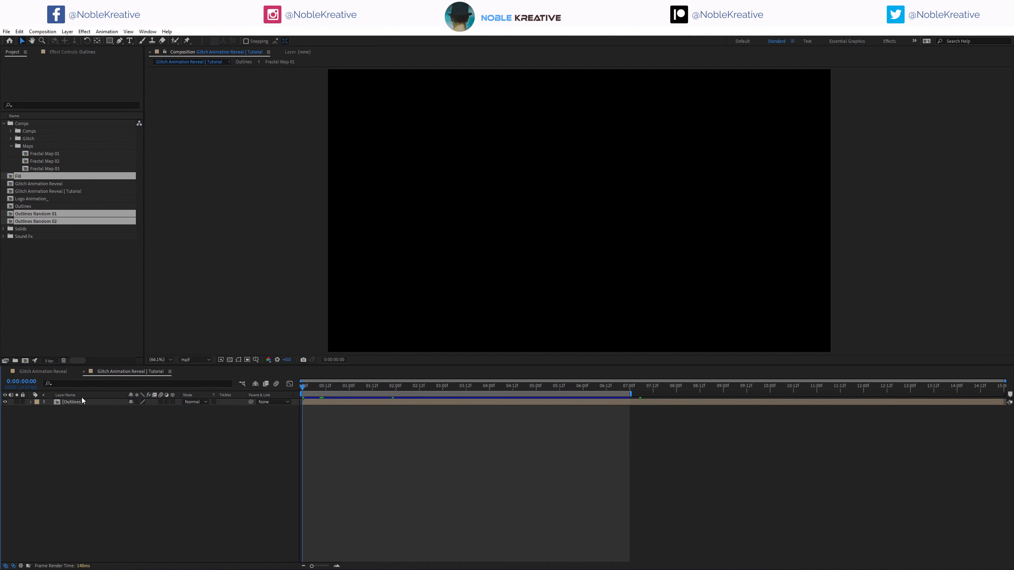
- Solo the Outlines layer and move the current time to 0:00:04:06
left_click(19, 429)
left_click(16, 423)
left_click(66, 423)
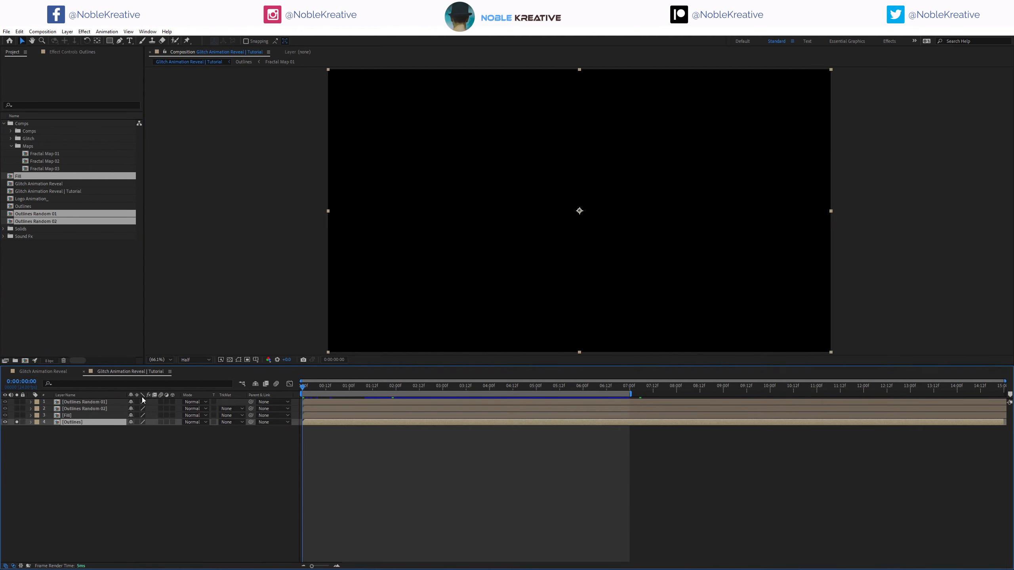
left_click_drag(392, 382, 501, 389)
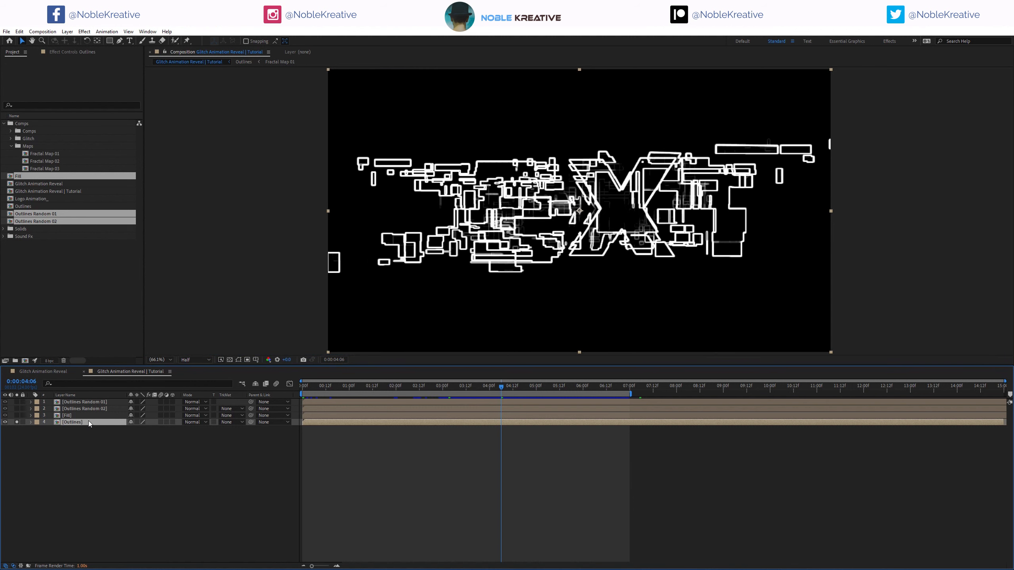
- Duplicate the Outlines layer and rename the copy Outlines Chroma
key("ctrl+d")
key("Return")
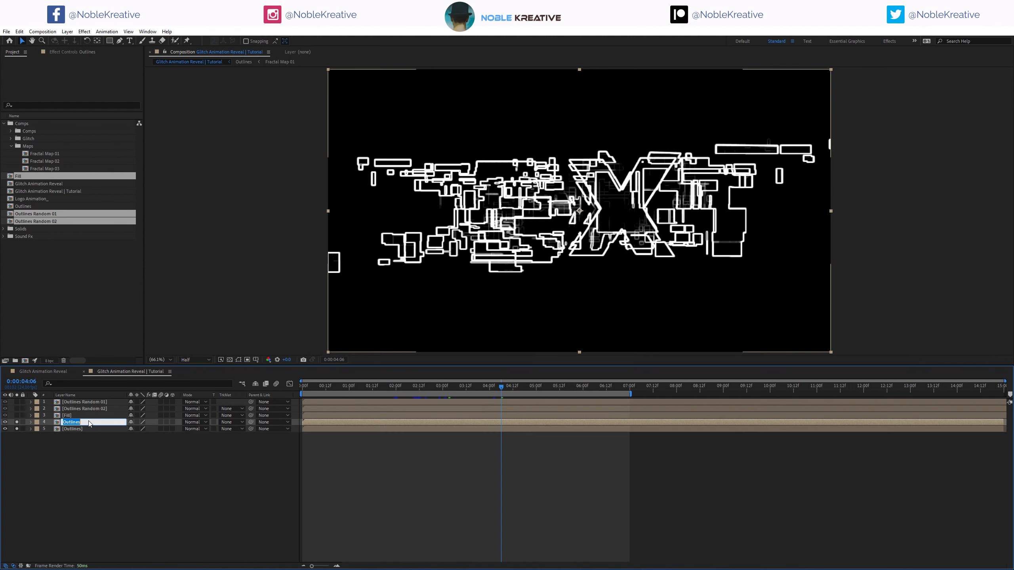
key("Right")
type("Chroma")
key("Return")
- Apply the 3D Glasses effect to Outlines Chroma and use that same layer for both Left View and Right View
key("ctrl+space")
type("3")
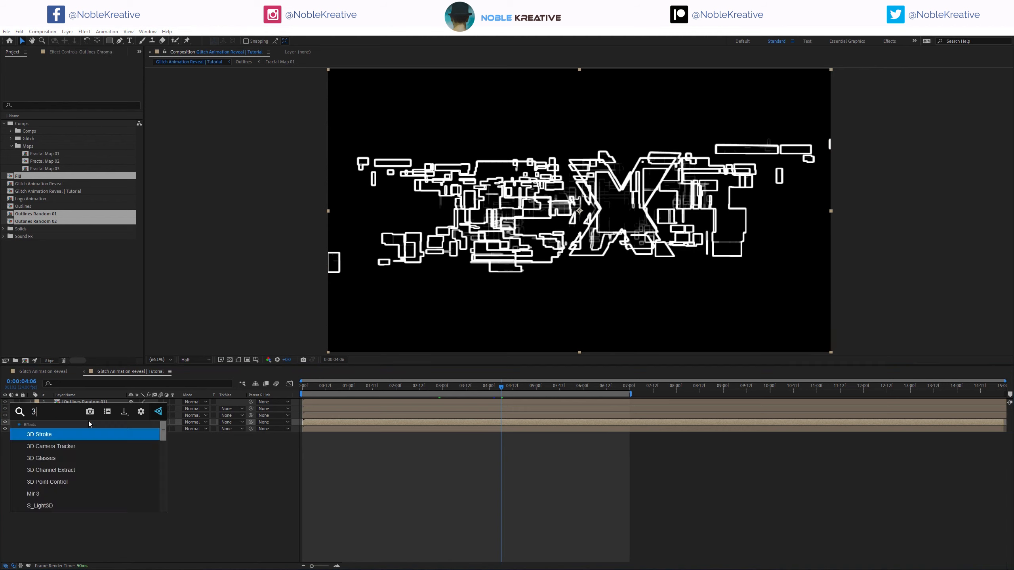
key("Down")
key("Down")
key("Return")
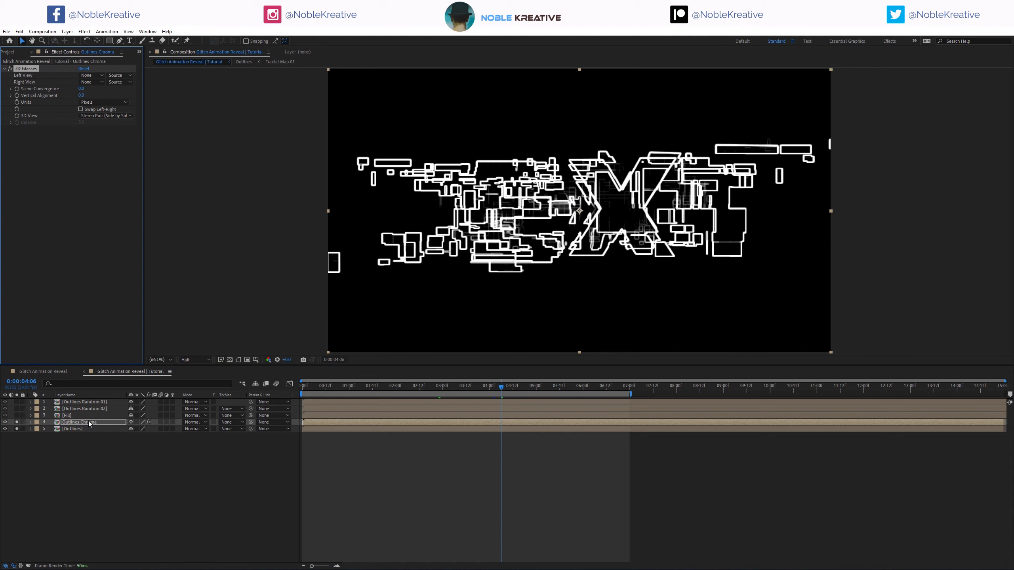
left_click(92, 75)
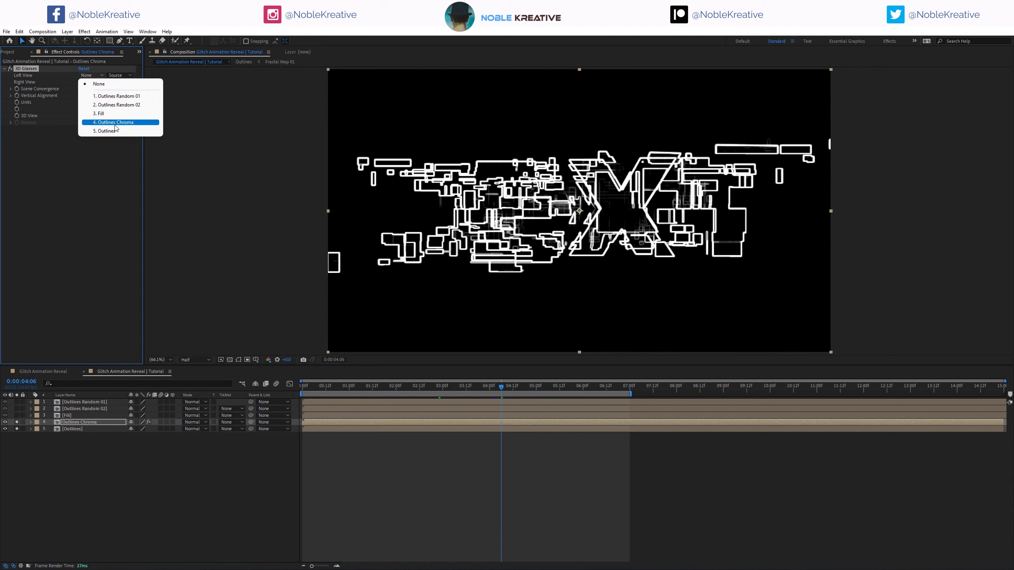
left_click(98, 122)
left_click(98, 83)
left_click(116, 129)
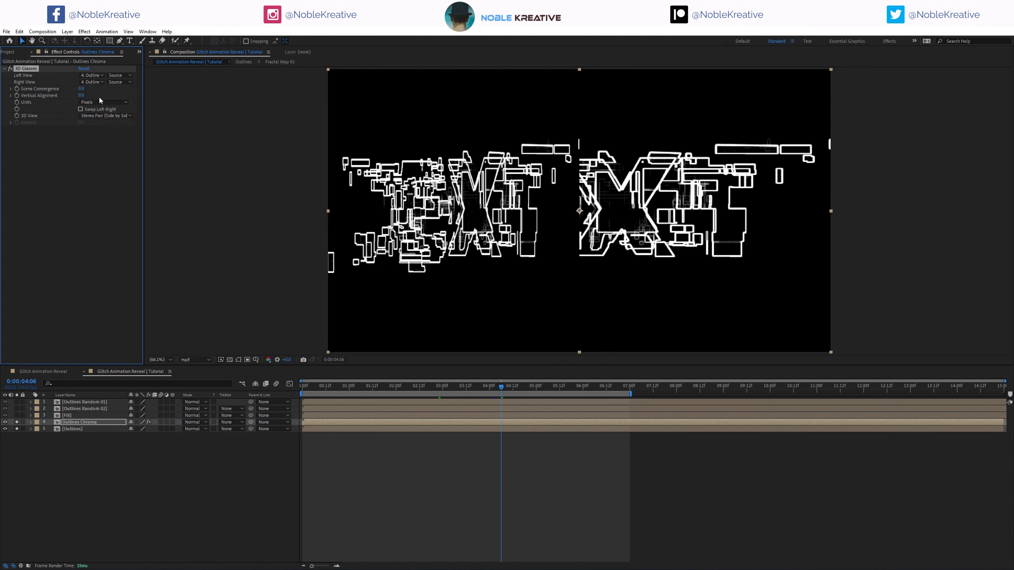
- Set the 3D Glasses Scene Convergence to 3 and Vertical Alignment to 2.5 on Outlines Chroma
left_click(85, 88)
type("3")
key("Return")
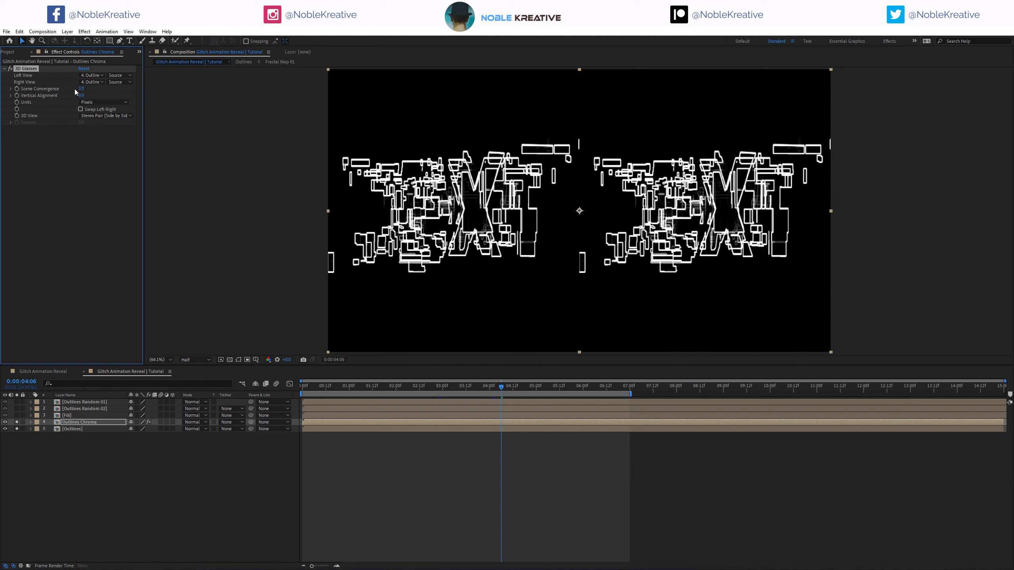
left_click(81, 96)
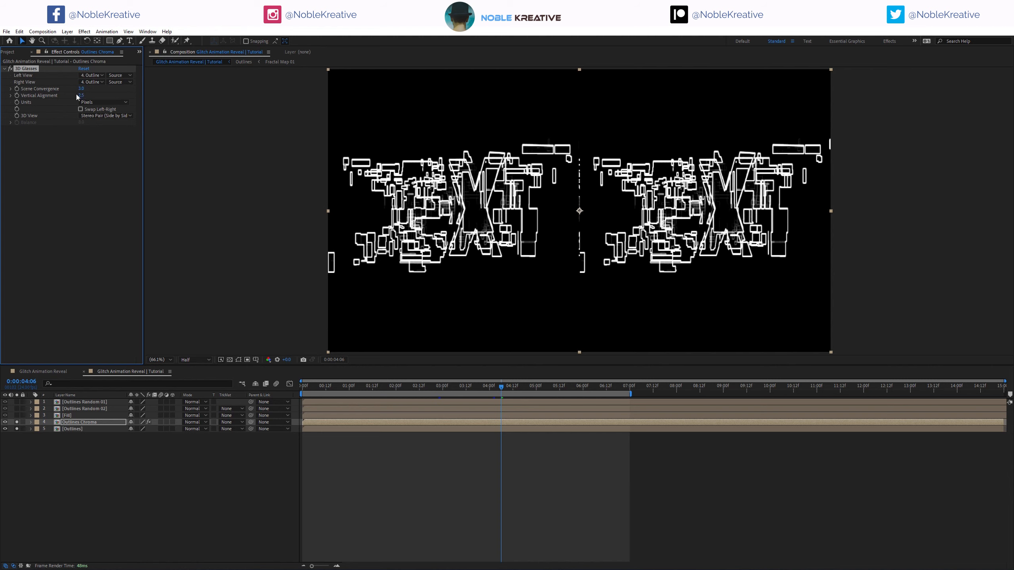
type("2.5")
key("Return")
- Set the effect's 3D View to Balanced Red Green LR and the Outlines Chroma layer's blending mode to Screen
left_click(101, 115)
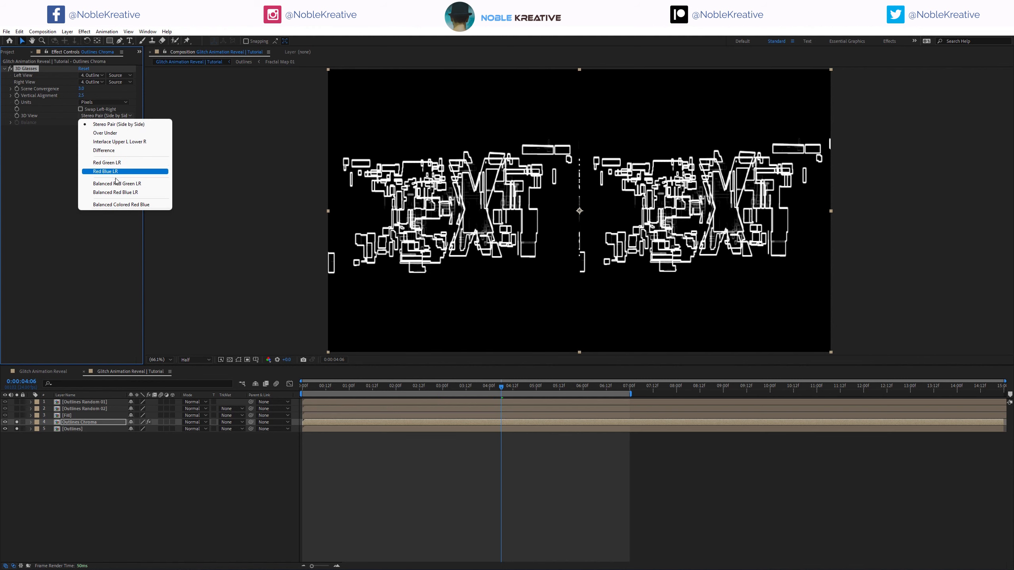
left_click(141, 186)
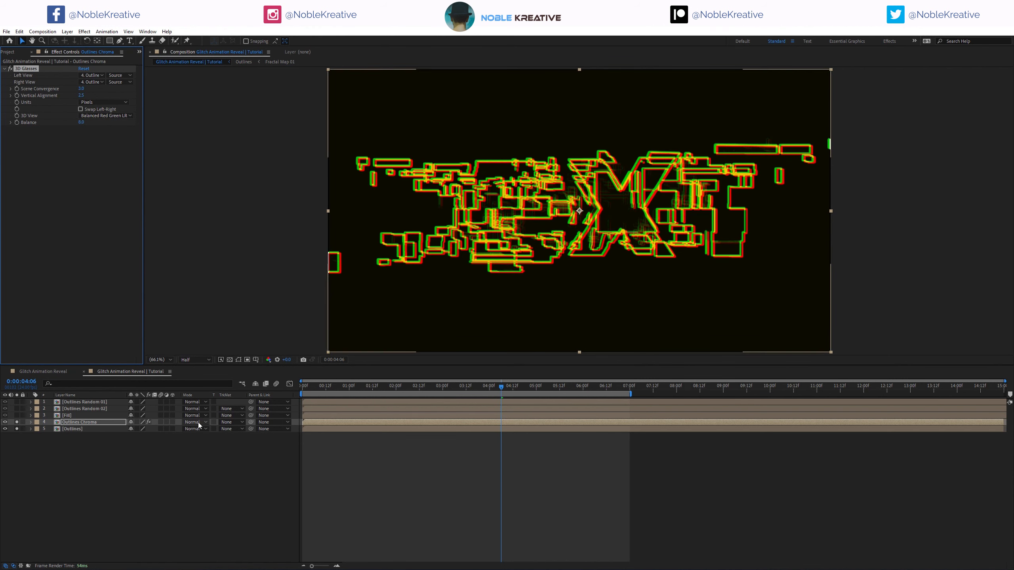
left_click(194, 422)
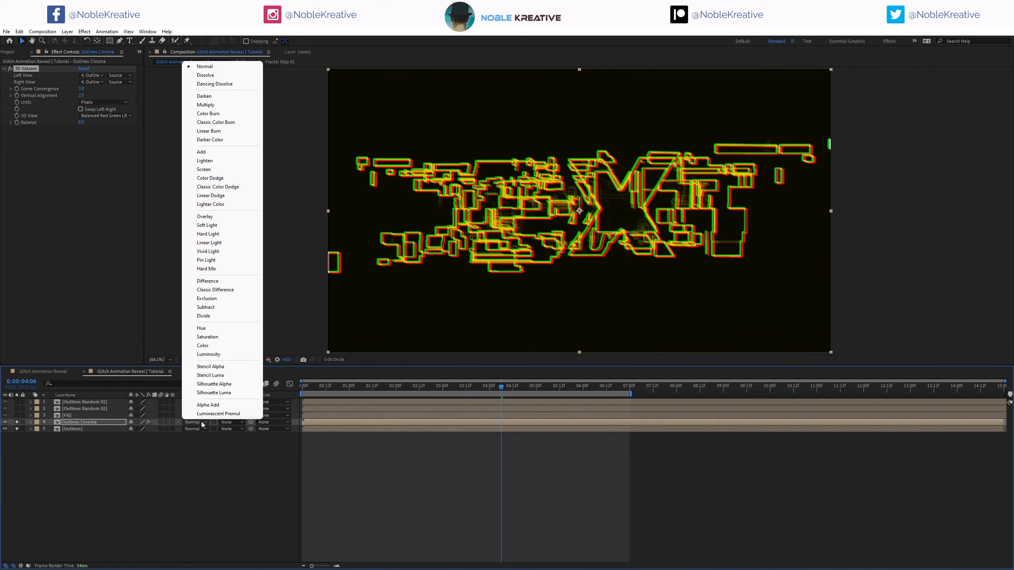
left_click(213, 170)
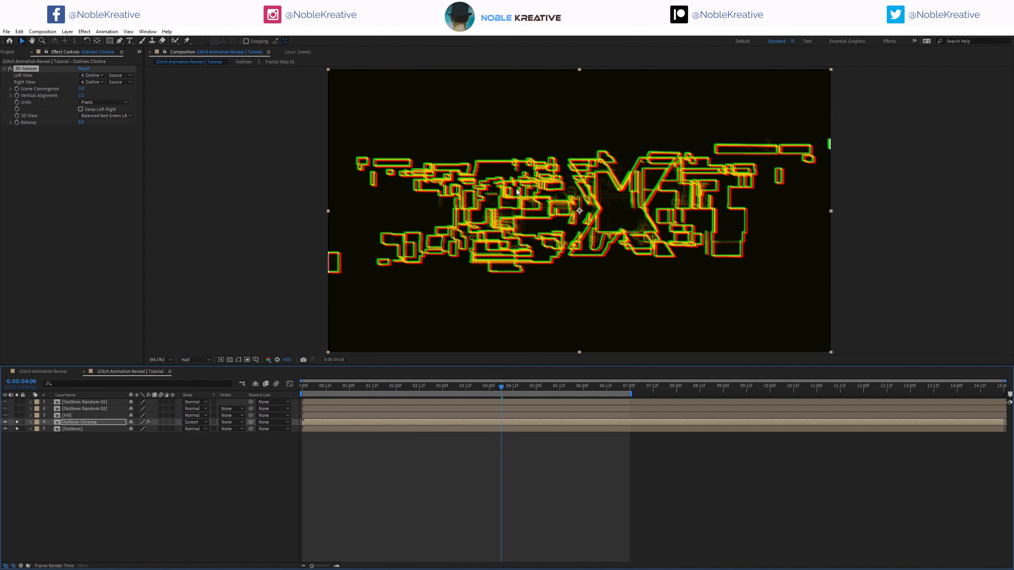
- Solo the Fill layer as well and set its blending mode to Add
left_click(85, 416)
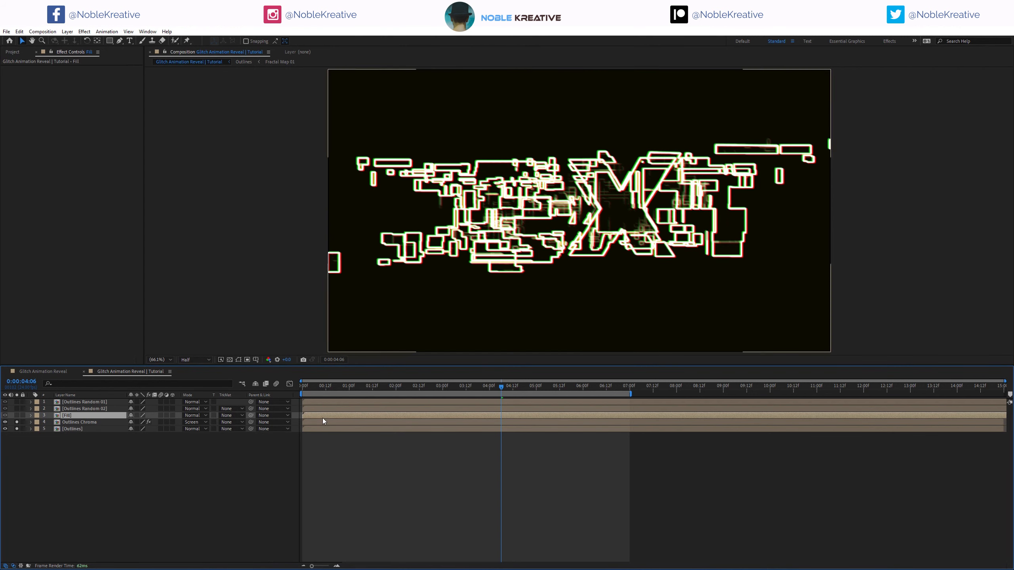
left_click(17, 415)
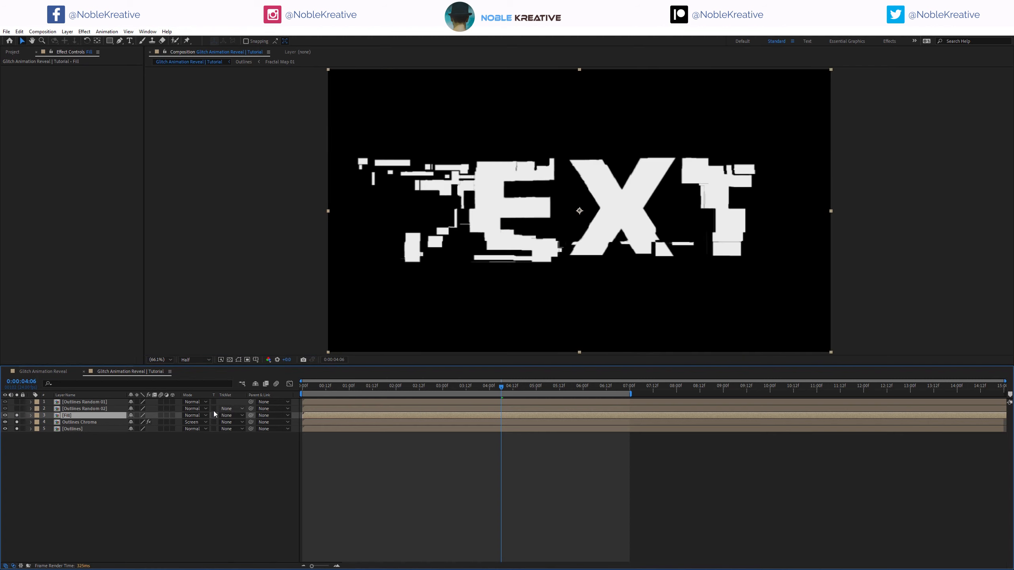
left_click(204, 415)
left_click(200, 146)
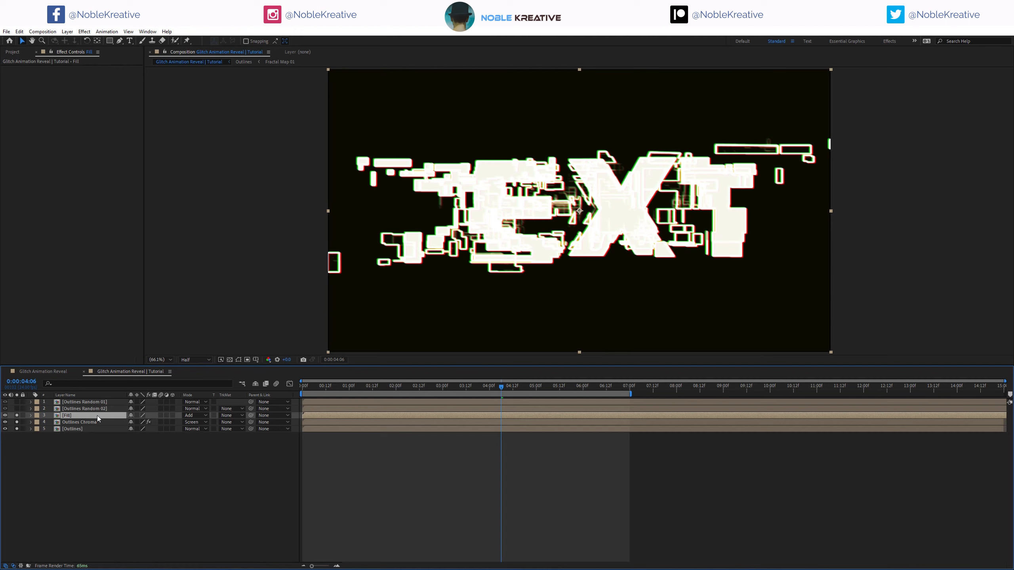
- Duplicate the Fill layer and rename the copy Fill Chroma 01
key("ctrl+d")
key("Return")
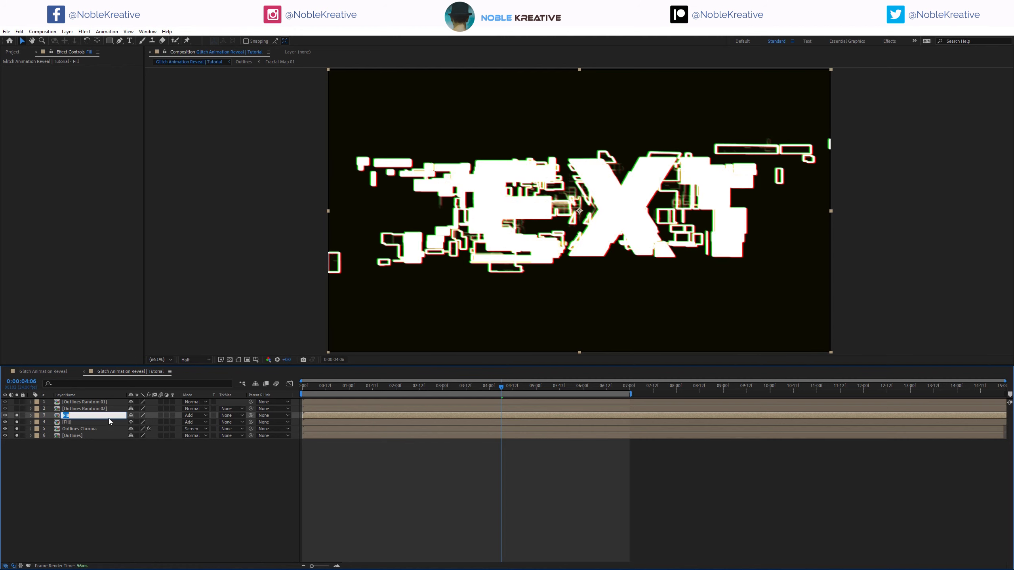
key("Right")
type("Chroma 01")
key("Return")
- Copy the 3D Glasses effect from Outlines Chroma to Fill Chroma 01 and set both views to Fill Chroma 01
left_click(96, 429)
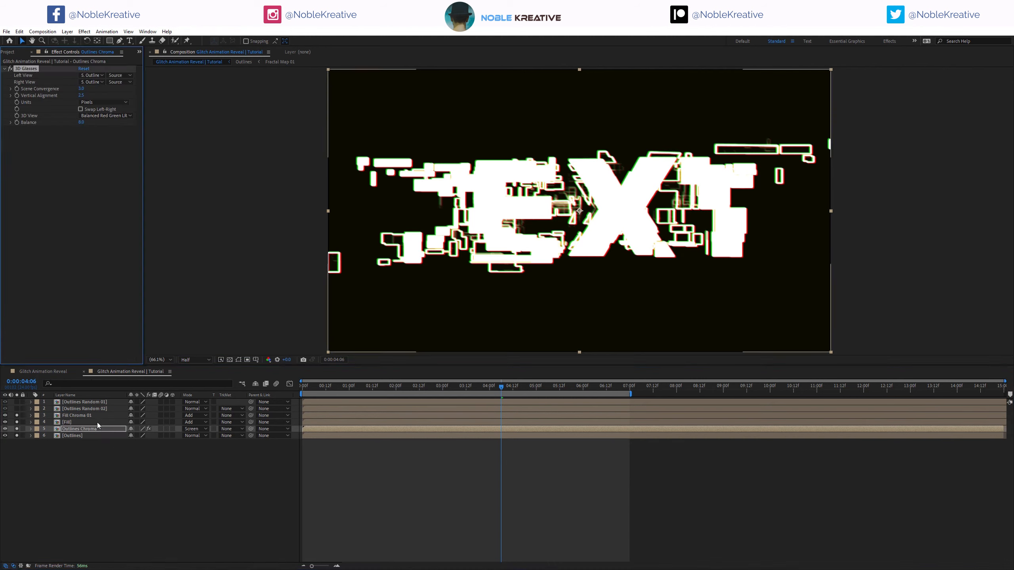
left_click(91, 415)
key("ctrl+v")
left_click(92, 75)
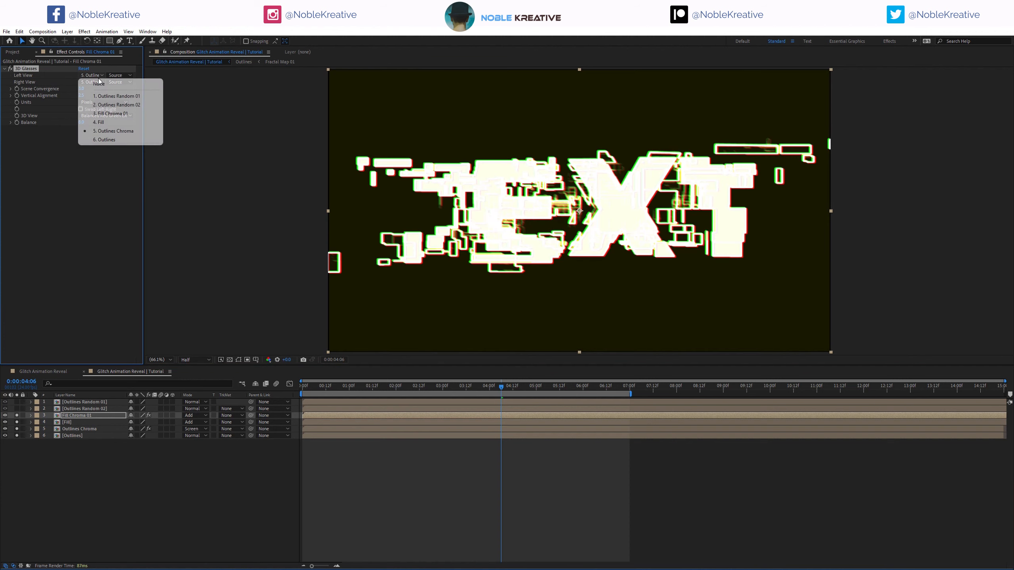
left_click(112, 114)
left_click(91, 82)
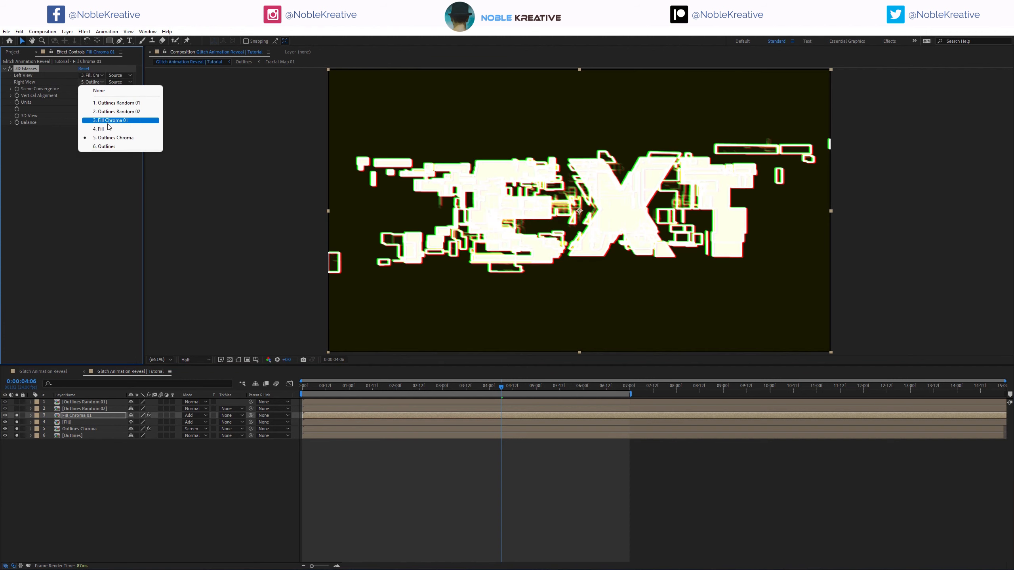
left_click(112, 120)
- Set Fill Chroma 01's 3D Glasses to Scene Convergence 3, Vertical Alignment 4 and 3D View Red Blue LR
left_click(82, 88)
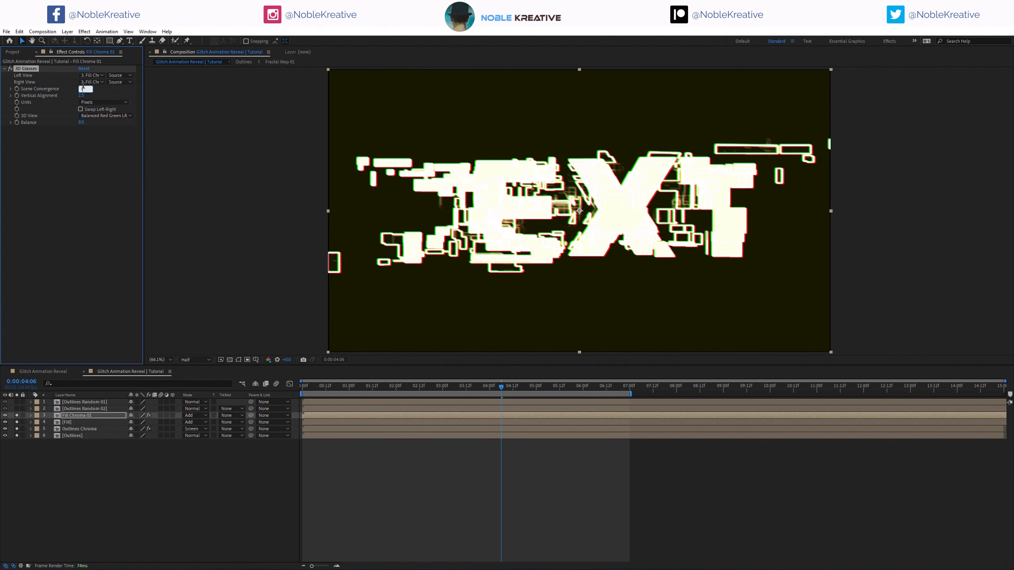
key("Return")
left_click(82, 95)
left_click(100, 115)
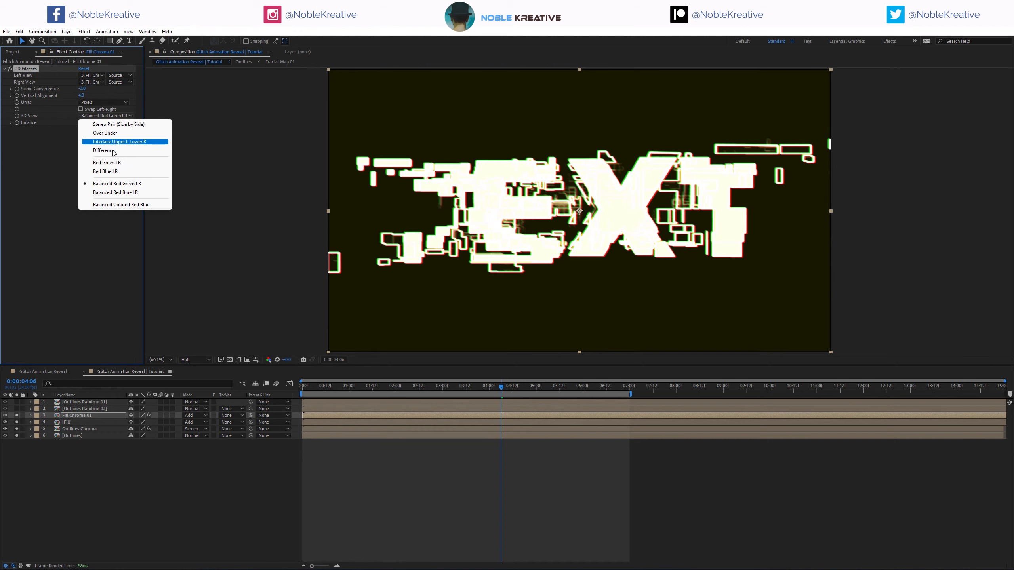
left_click(120, 174)
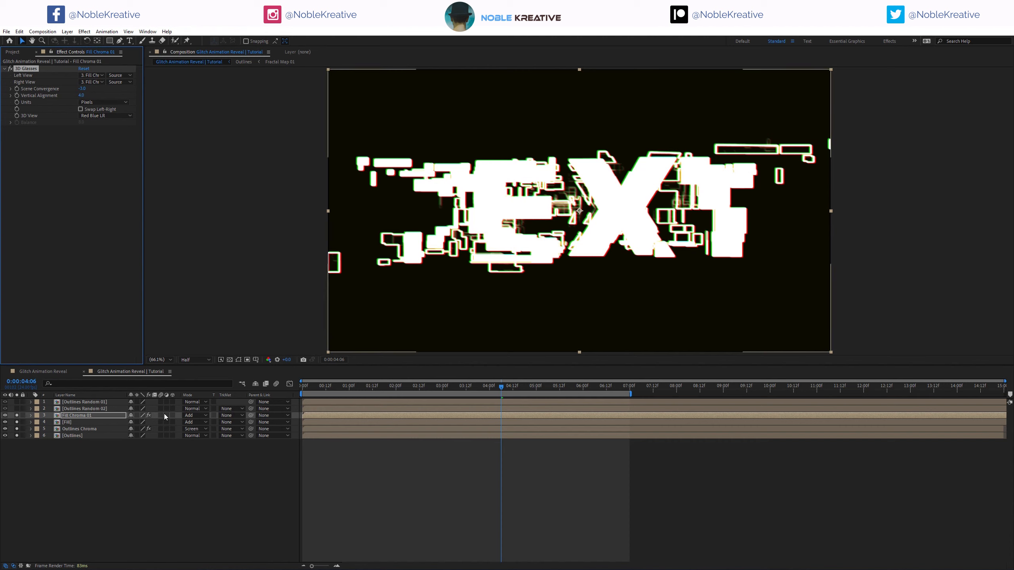
- Stagger the Outlines Chroma, Fill and Fill Chroma 01 layers so each starts several frames after the one beneath it
left_click_drag(316, 429, 345, 419)
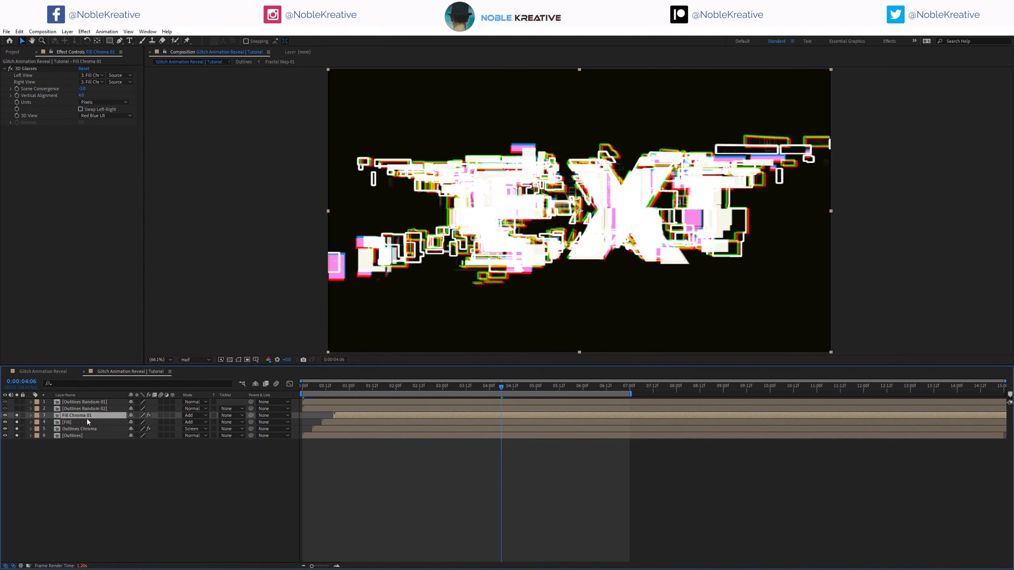
- Duplicate Fill Chroma 01 and set the Left View and Right View of the copy's 3D Glasses to Fill Chroma 02
key("ctrl+d")
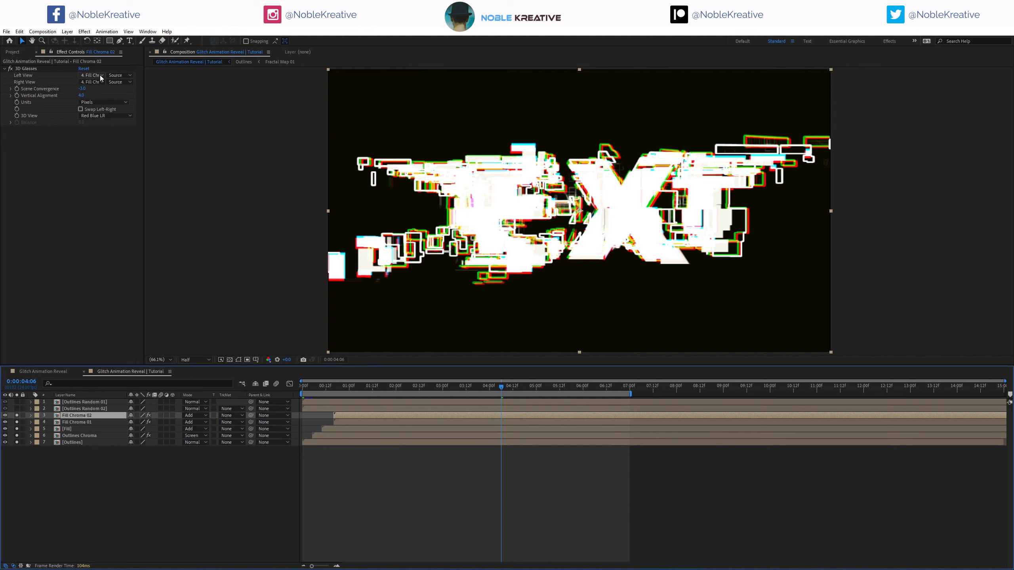
left_click(100, 75)
left_click(108, 113)
left_click(91, 82)
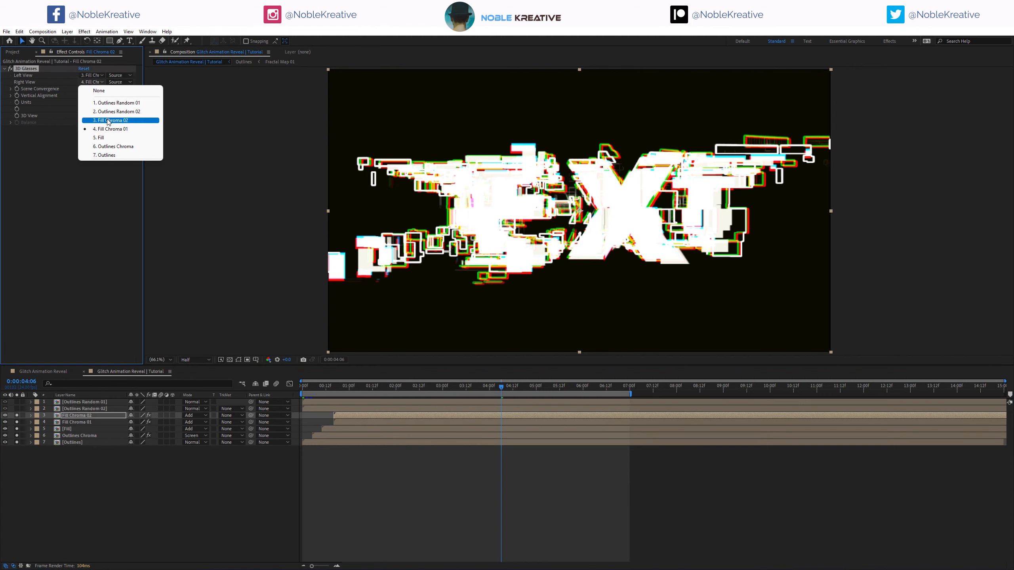
left_click(103, 120)
- Set Fill Chroma 02's 3D Glasses to Scene Convergence 4, Vertical Alignment 5 and 3D View Red Green LR
left_click(82, 89)
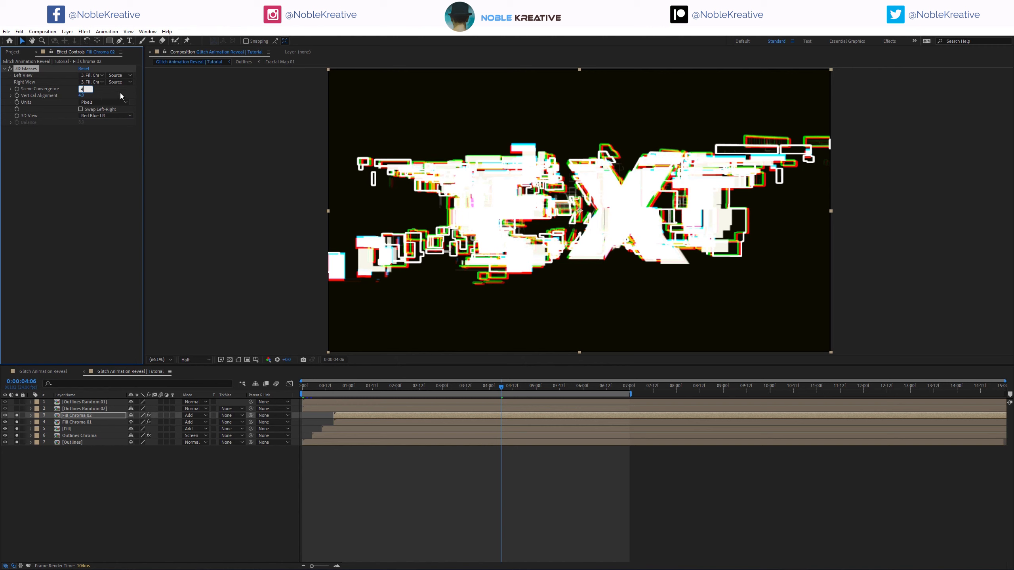
key("Return")
left_click(82, 95)
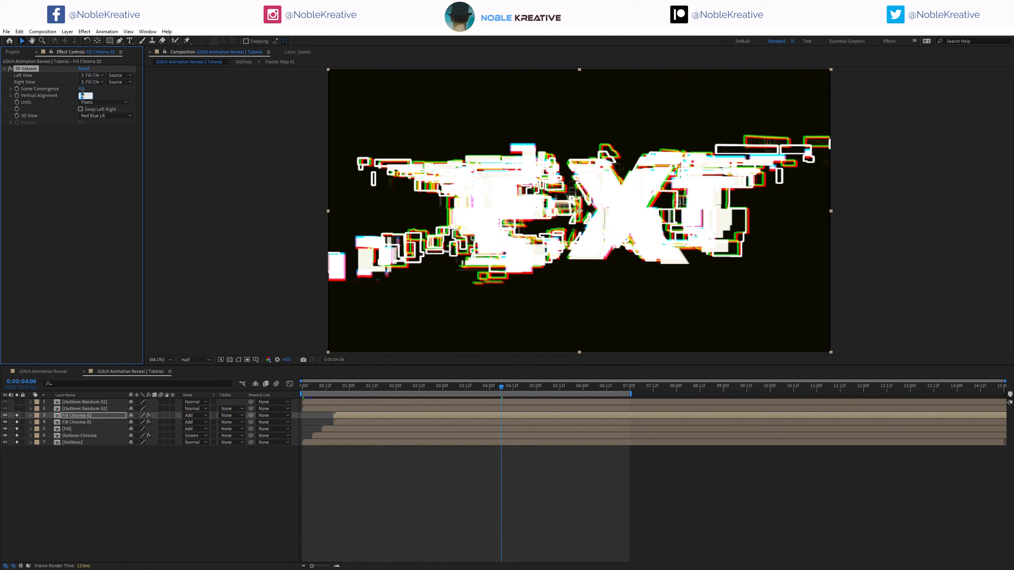
type("5")
key("Return")
left_click(106, 115)
left_click(121, 164)
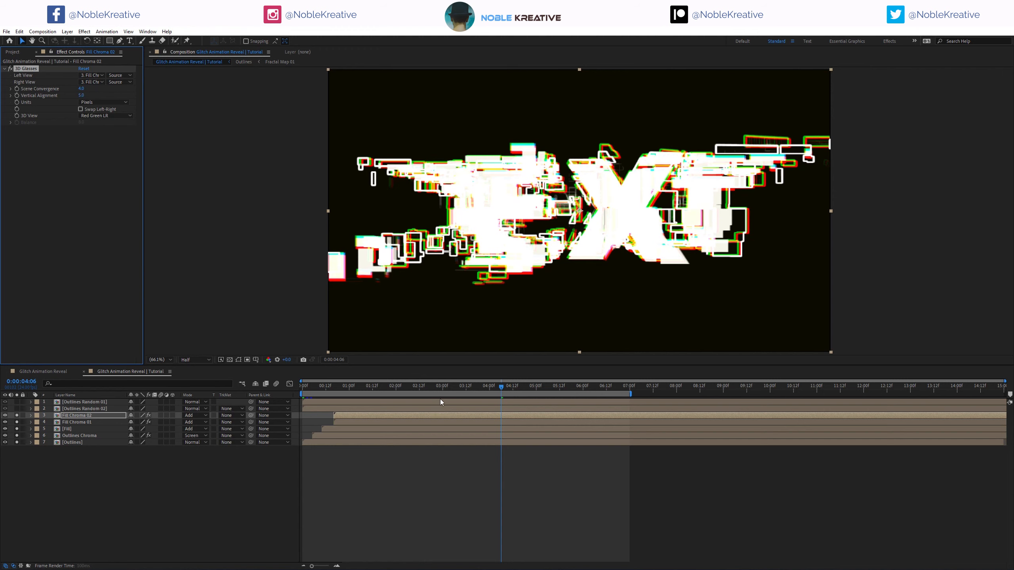
- Set the blending mode of Fill Chroma 01 and Fill Chroma 02 to Screen
scroll(527, 180, "up", 1)
scroll(520, 184, "down", 1)
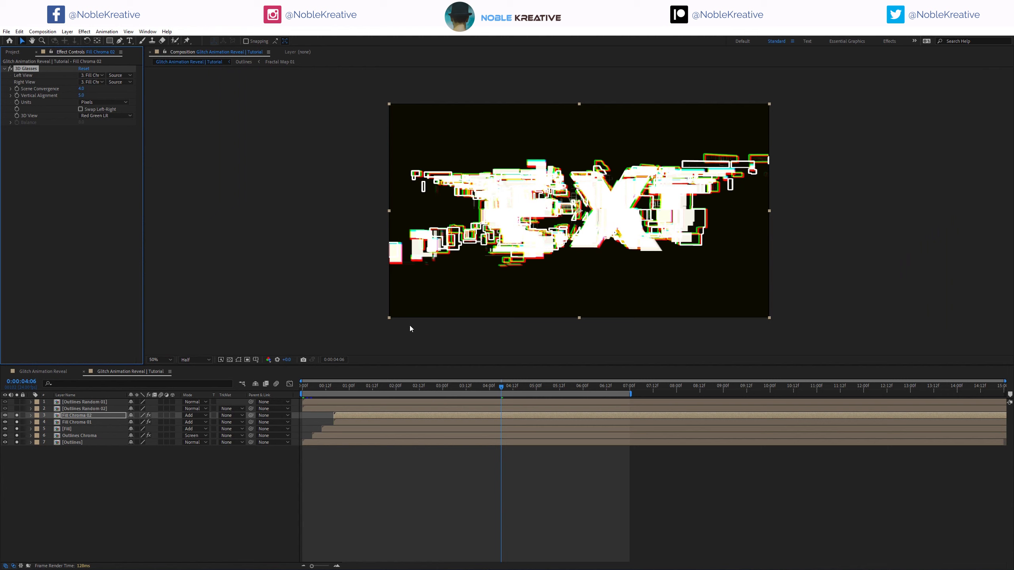
left_click_drag(395, 387, 421, 390)
left_click(92, 422, "ctrl")
left_click(195, 422)
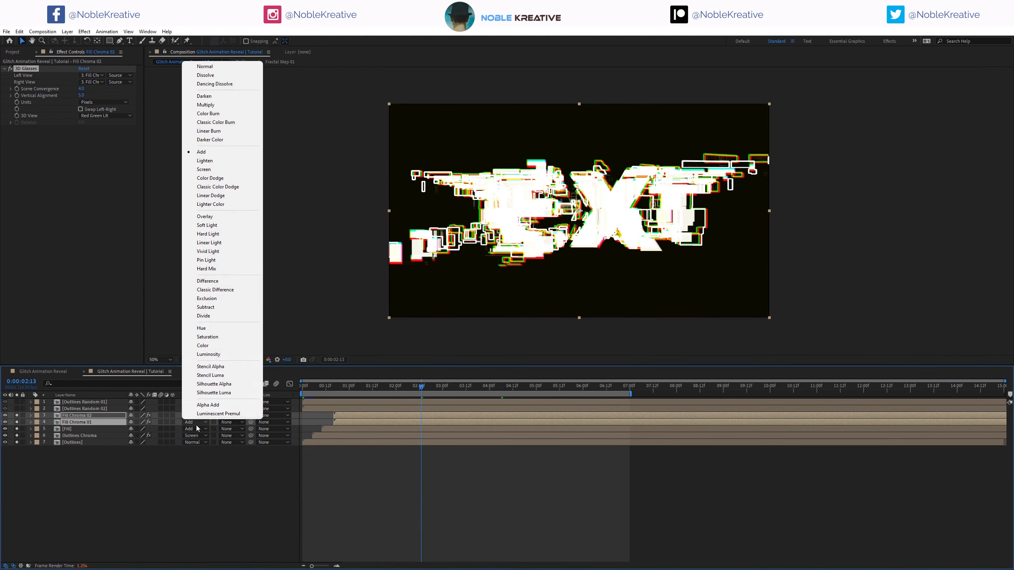
left_click(211, 170)
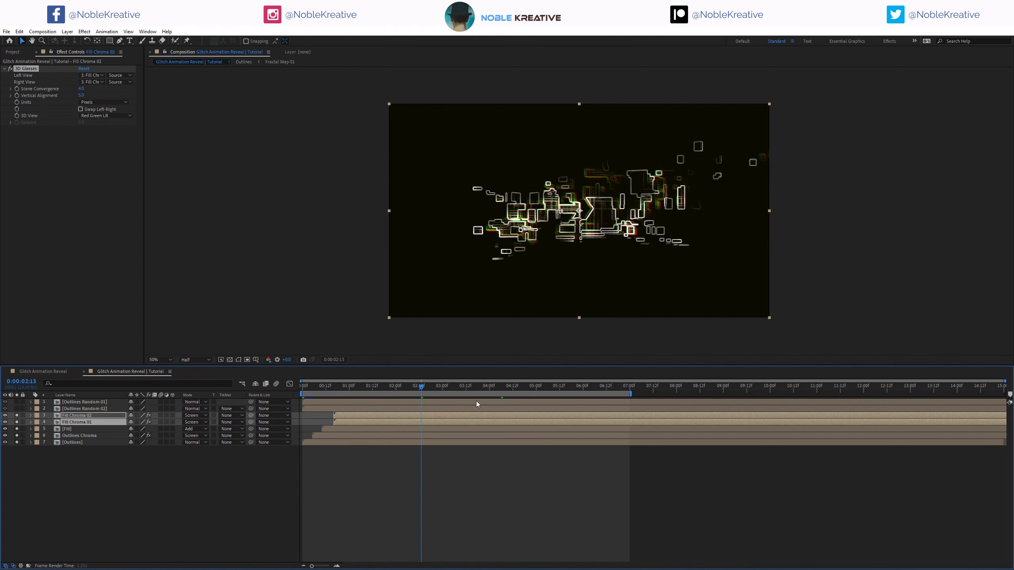
- Solo Outlines Random 01 and Outlines Random 02 as well and set both layers' blending mode to Add
left_click_drag(473, 390, 479, 390)
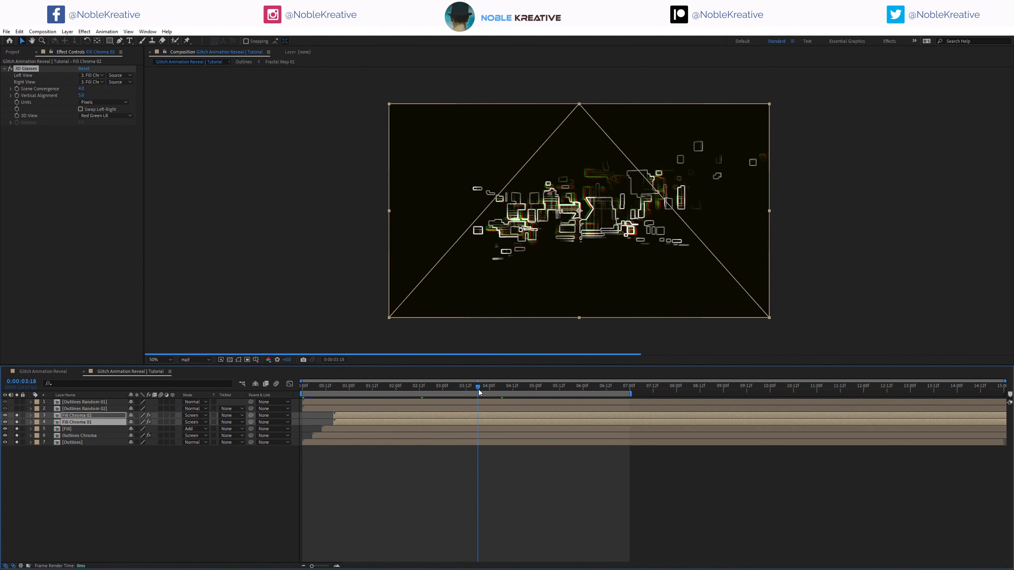
left_click(524, 385)
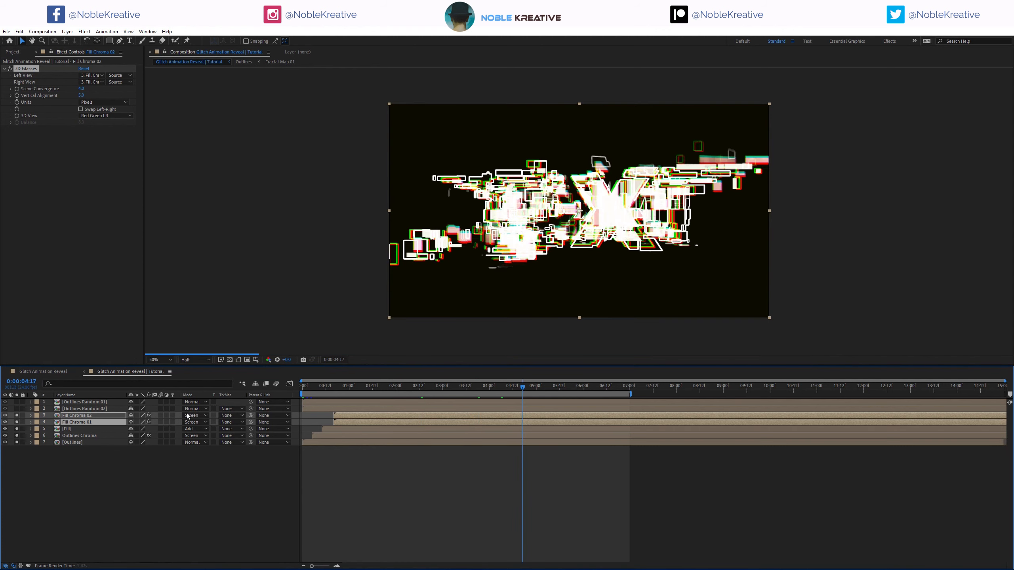
left_click(79, 402)
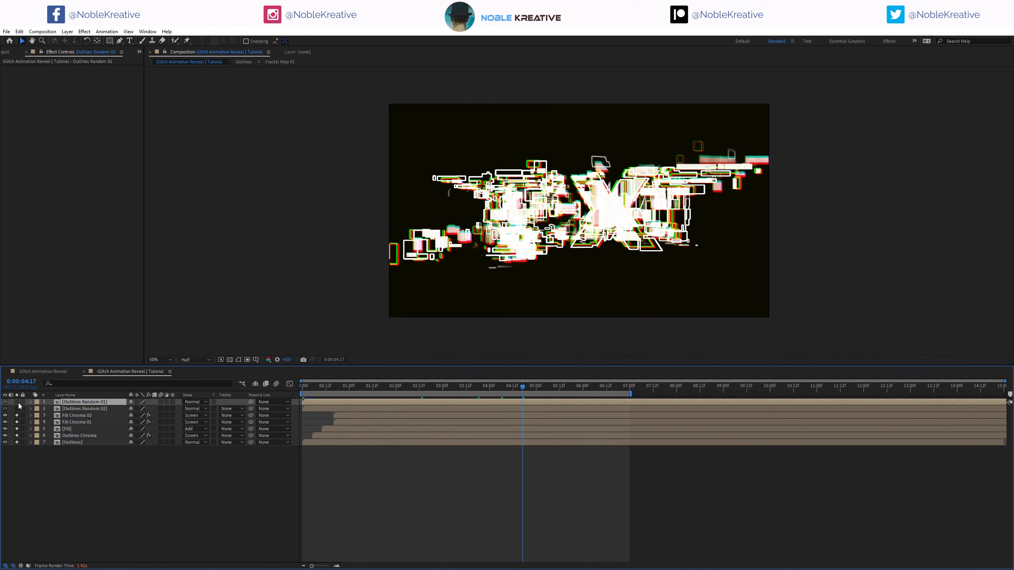
left_click_drag(17, 402, 17, 409)
left_click(122, 409, "shift")
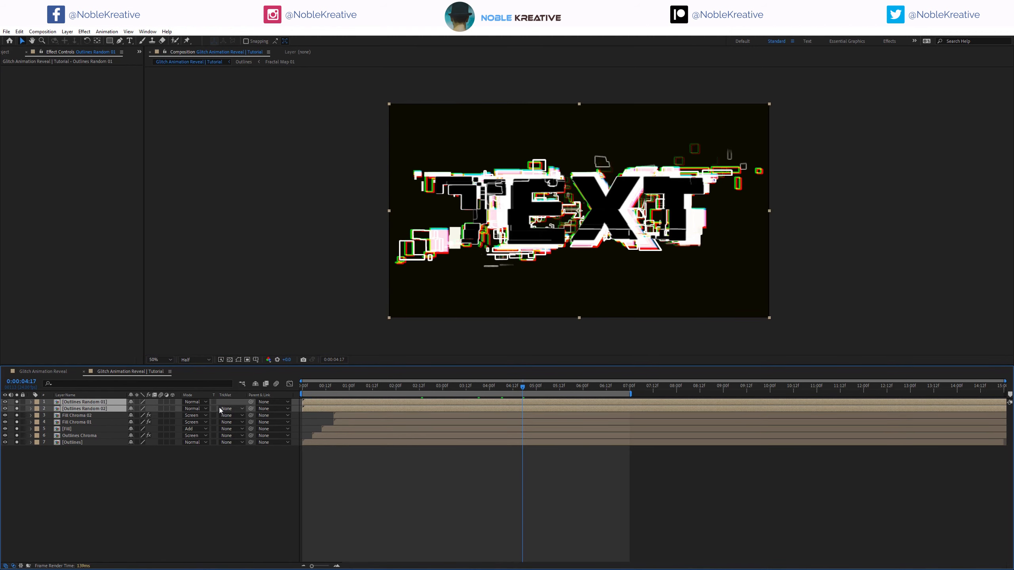
left_click(196, 402)
left_click(205, 133)
left_click(115, 492)
- Apply the Solid Composite effect to Outlines Random 01 and set its color to black
left_click(102, 403)
key("ctrl+space")
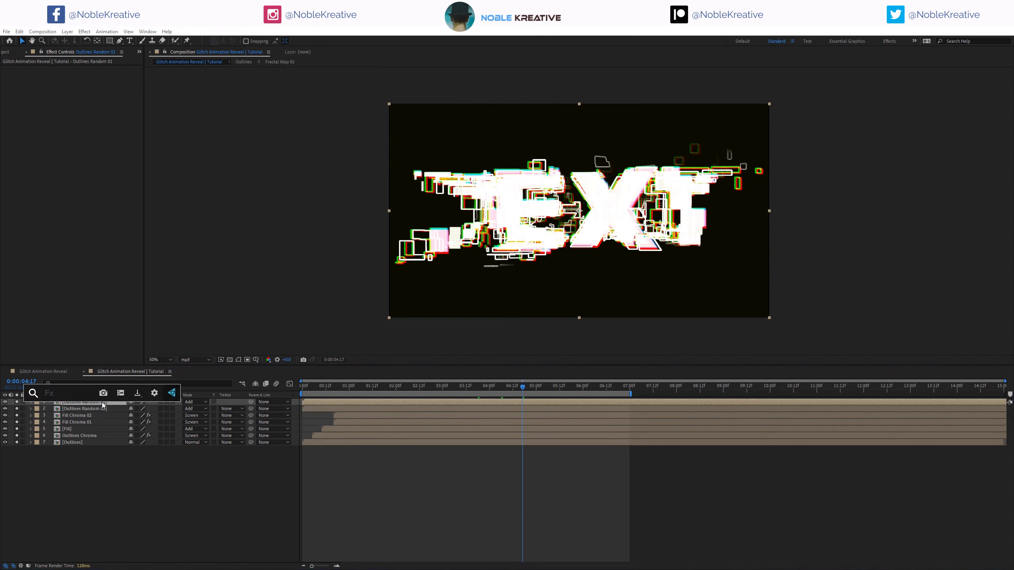
type("solid")
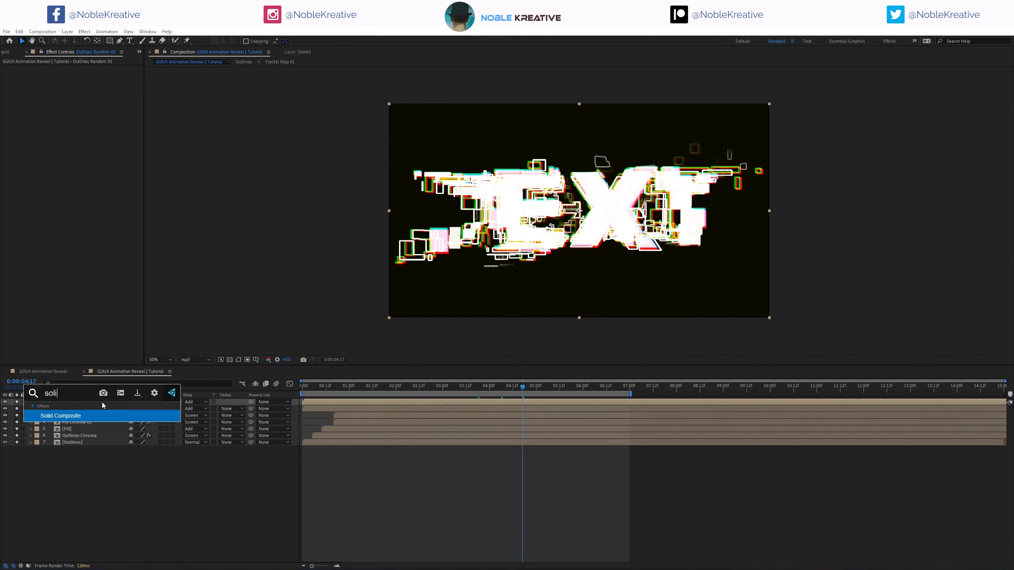
key("Return")
left_click(82, 83)
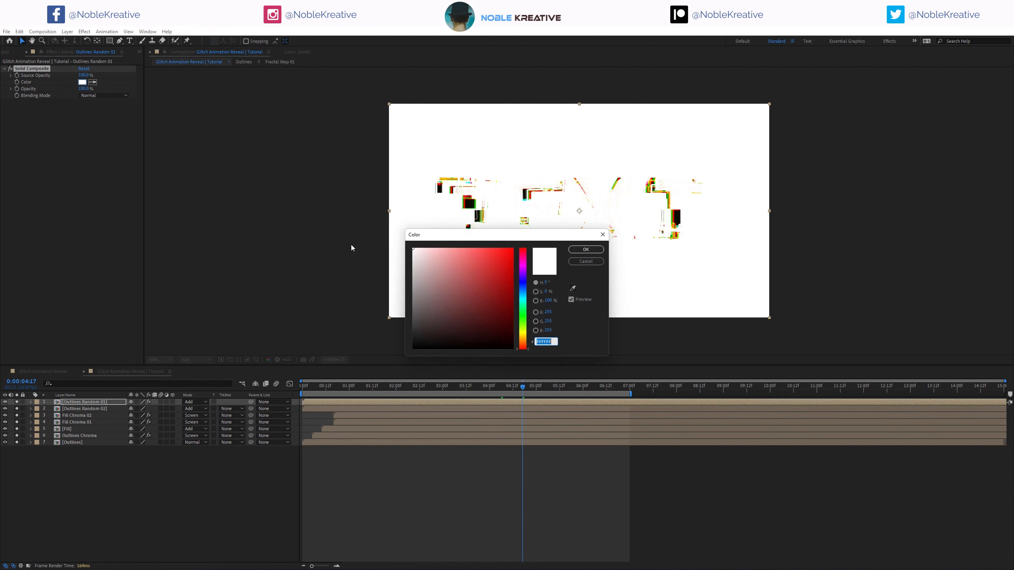
left_click_drag(493, 297, 411, 350)
left_click(601, 251)
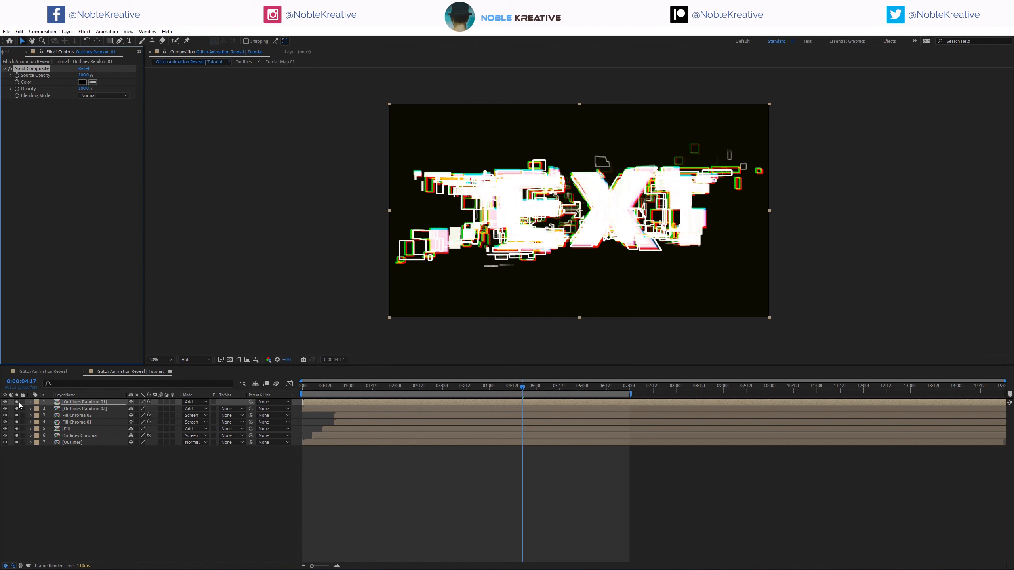
- Leave only the two Outlines Random layers soloed and copy the Solid Composite effect to Outlines Random 02
left_click_drag(17, 408, 18, 439)
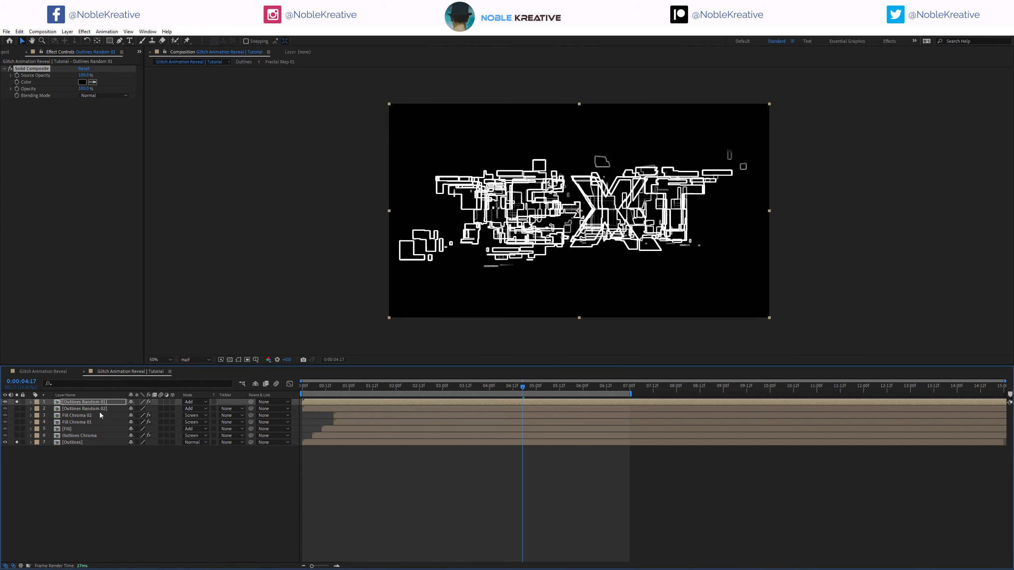
left_click(16, 442)
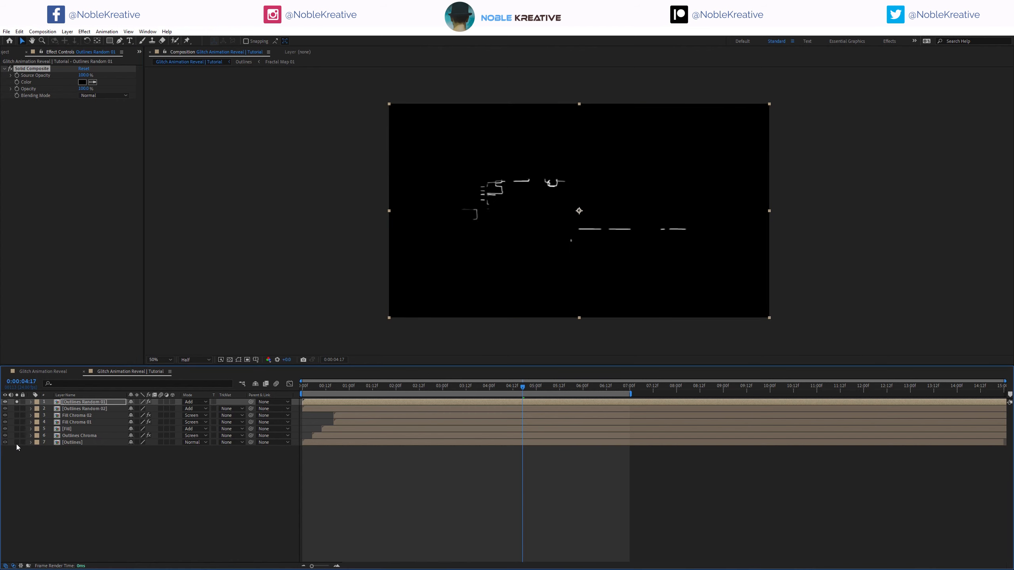
left_click(16, 409)
left_click(76, 410)
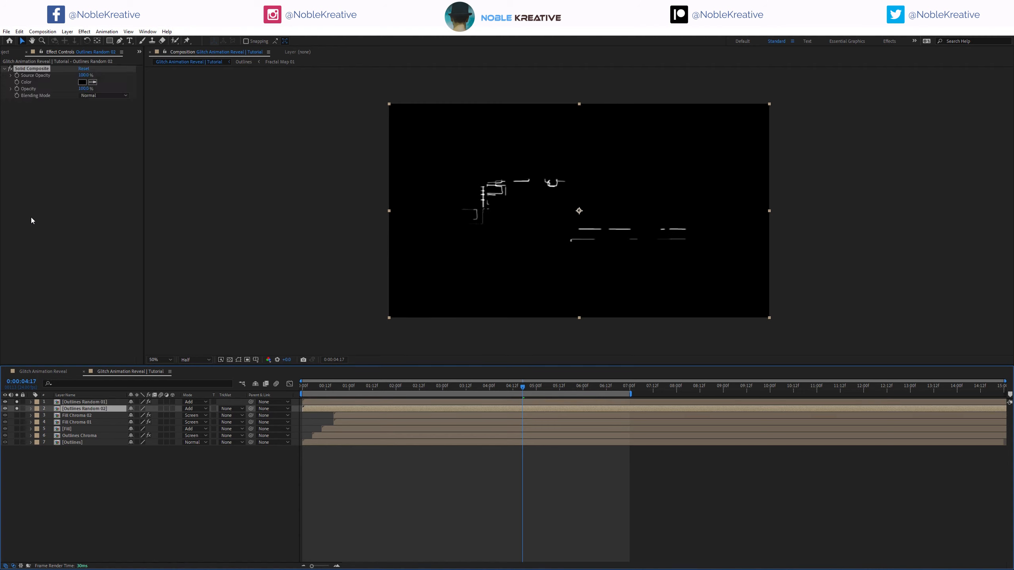
- Solo the Fill layer alongside the random outlines and examine how they combine at different times of the reveal
left_click(75, 430)
left_click(16, 429)
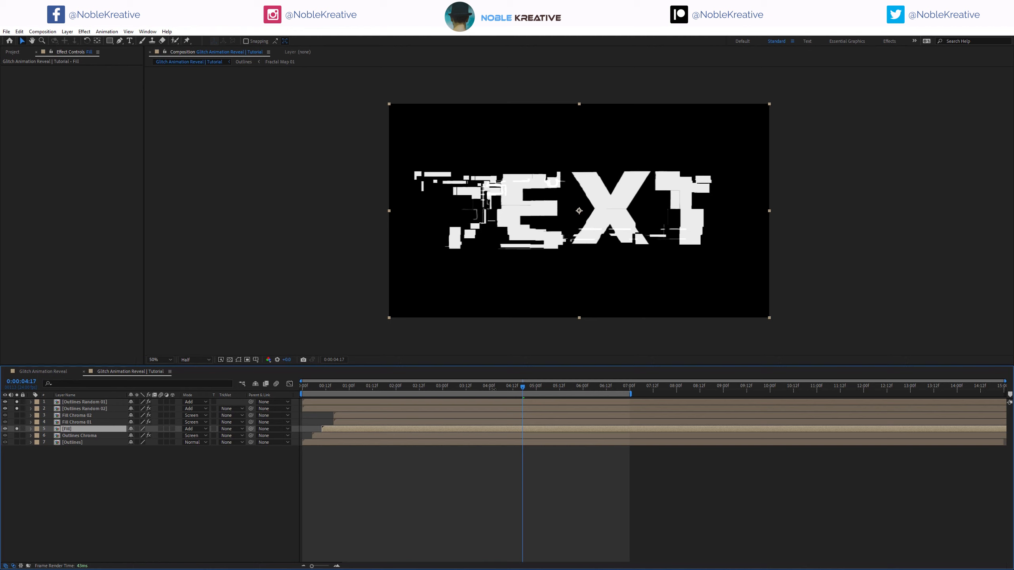
left_click_drag(455, 394, 448, 394)
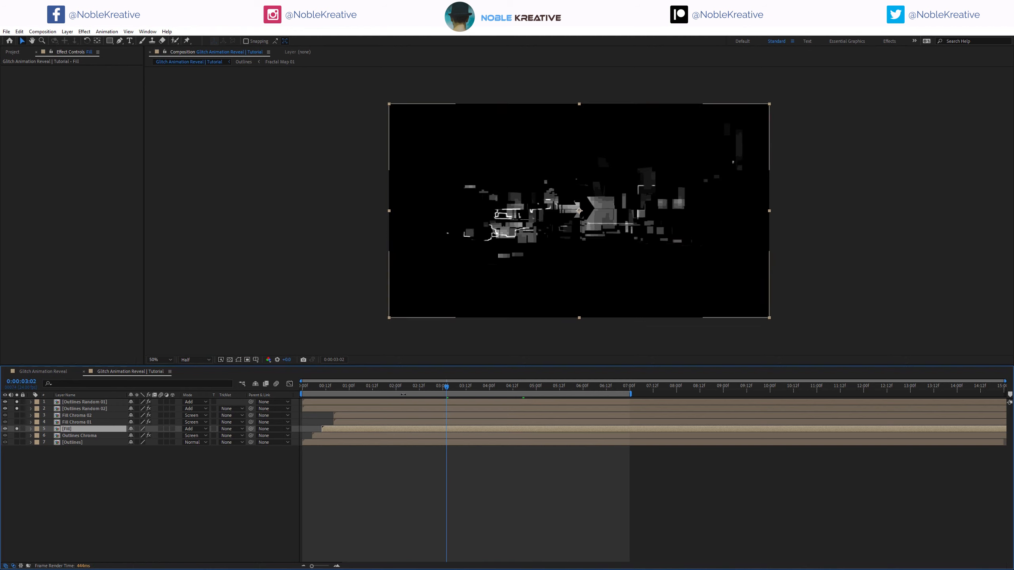
mouse_move(403, 391)
left_mouse_down()
mouse_move(367, 392)
mouse_move(385, 392)
left_mouse_up()
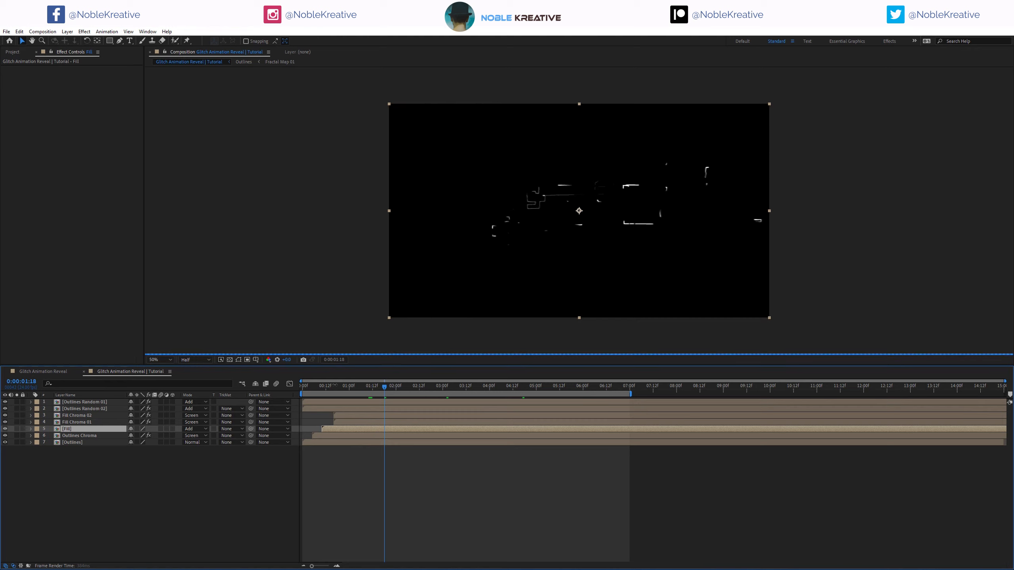
- Examine the combined glitch reveal with all layers showing at several early times and return to the composition's start
left_click_drag(328, 386, 343, 389)
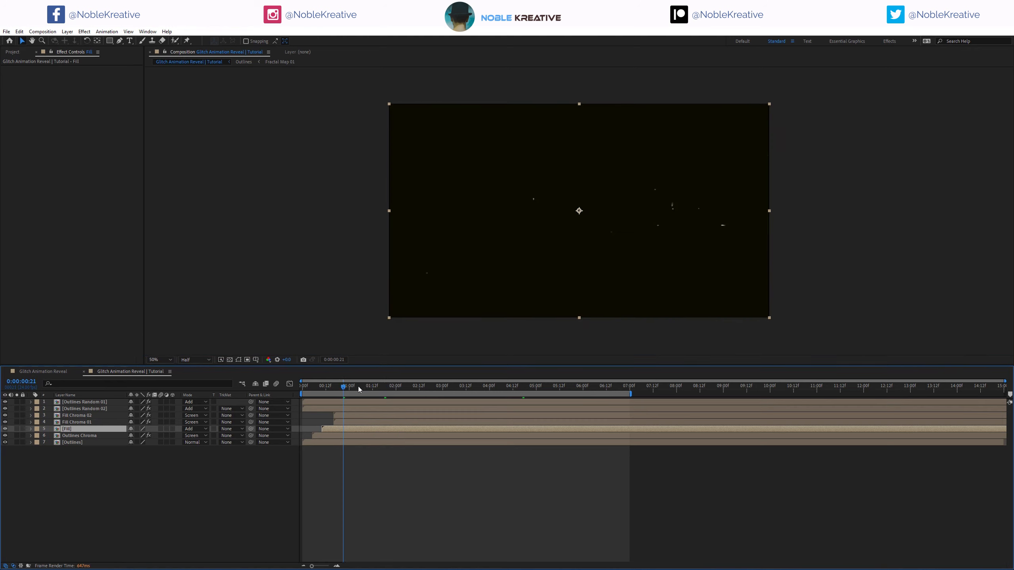
left_click(374, 387)
left_click(391, 387)
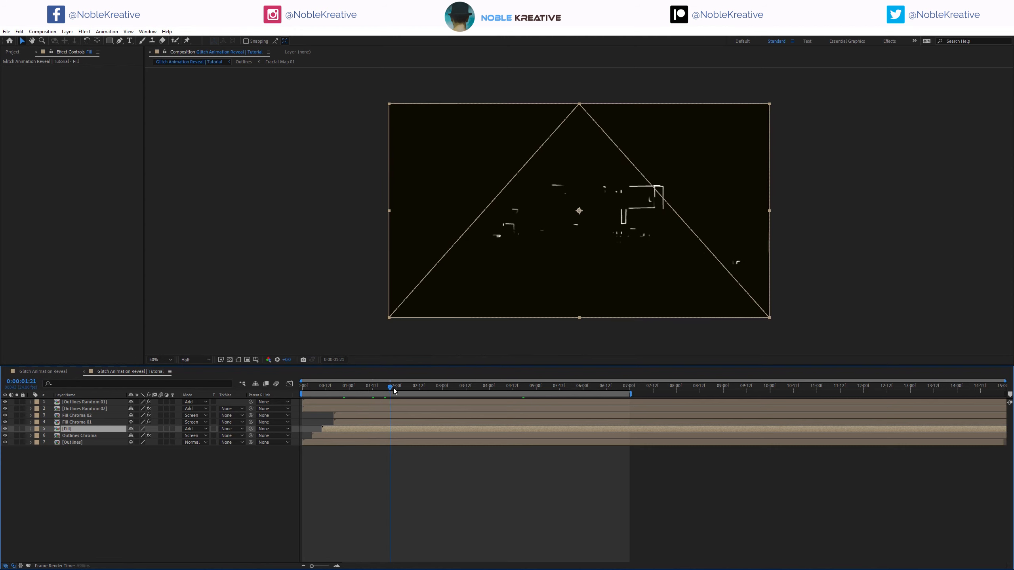
left_click(394, 388)
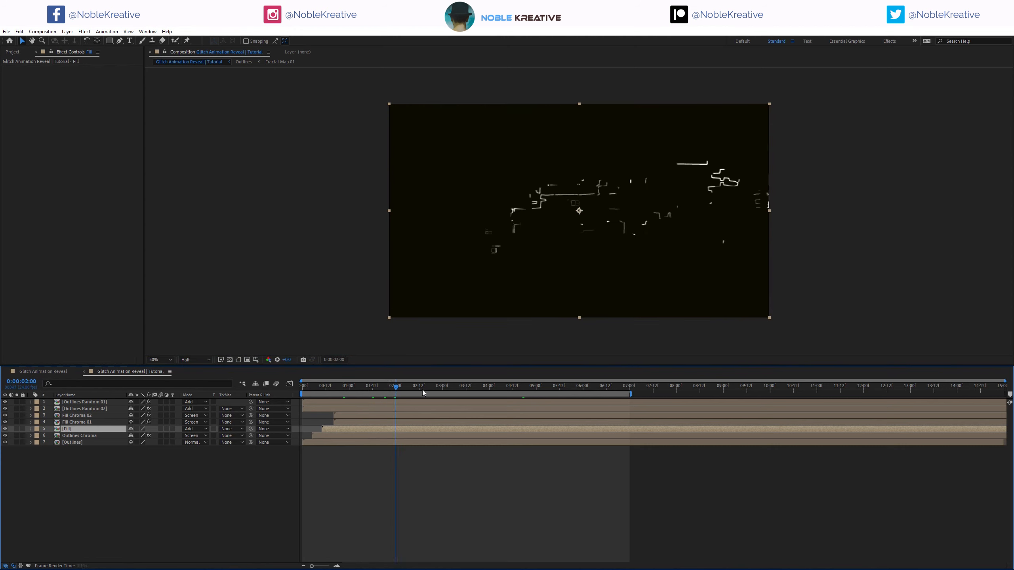
left_click_drag(394, 388, 424, 390)
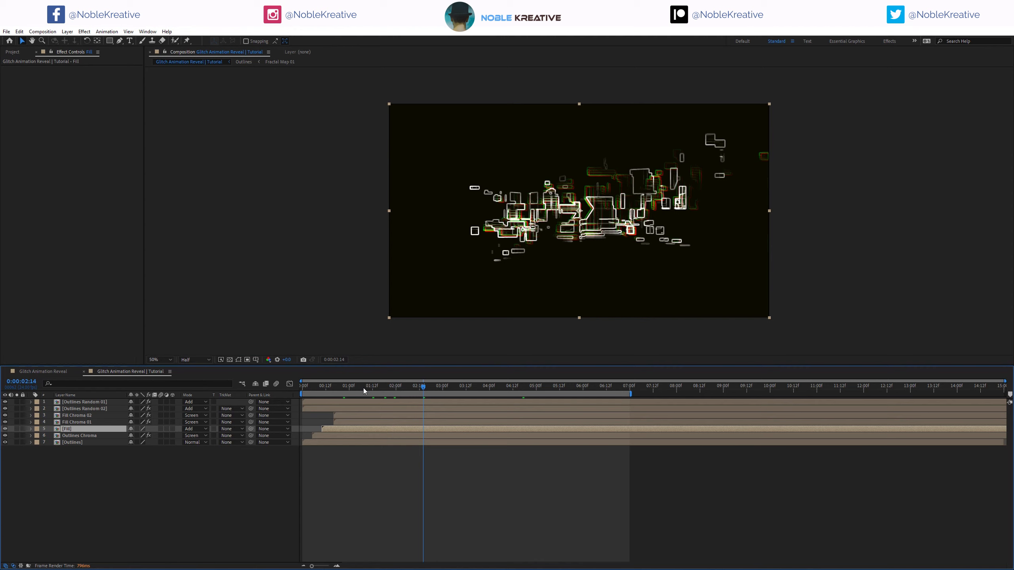
left_click_drag(311, 387, 254, 388)
left_click(231, 490)
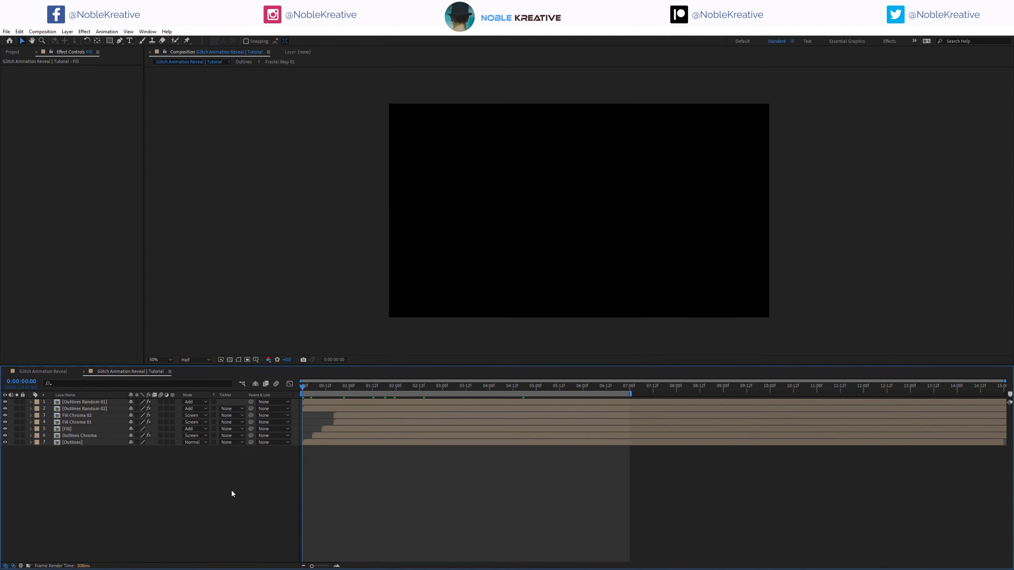
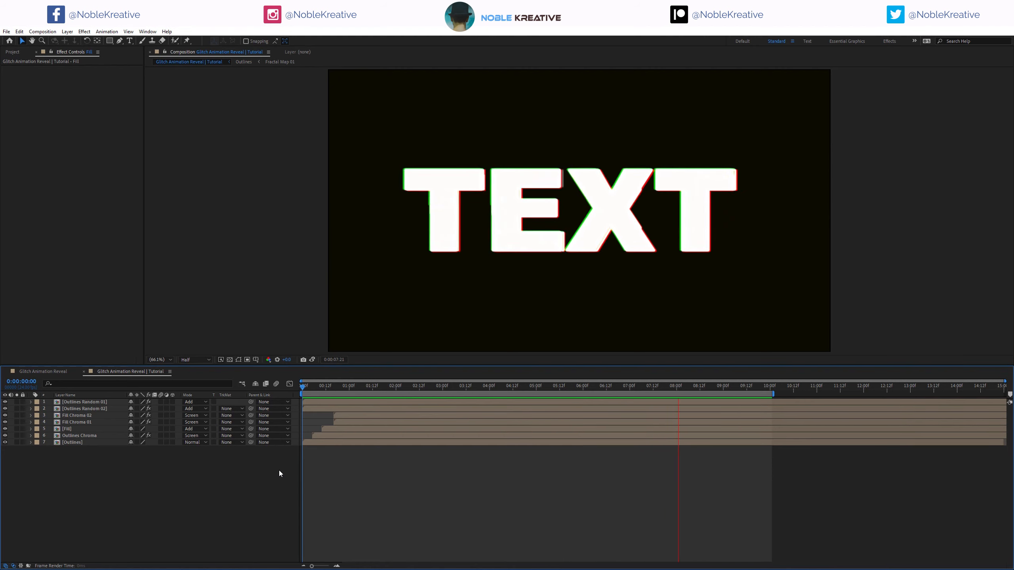
- Pre-compose all seven layers into a new composition named Glitch Animation
left_click_drag(75, 477, 86, 397)
key("ctrl+shift+c")
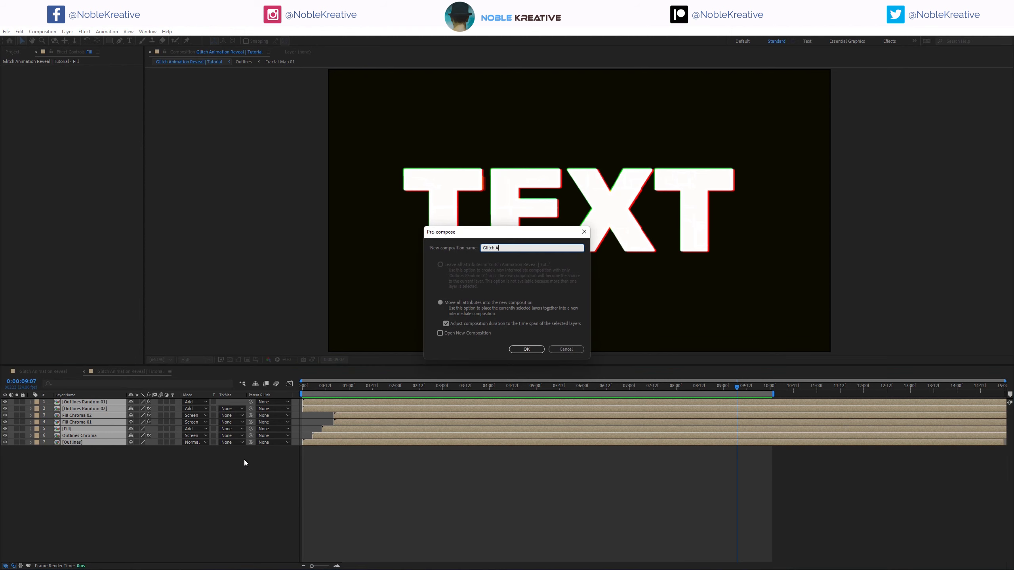
type("Glitch Animation")
key("Return")
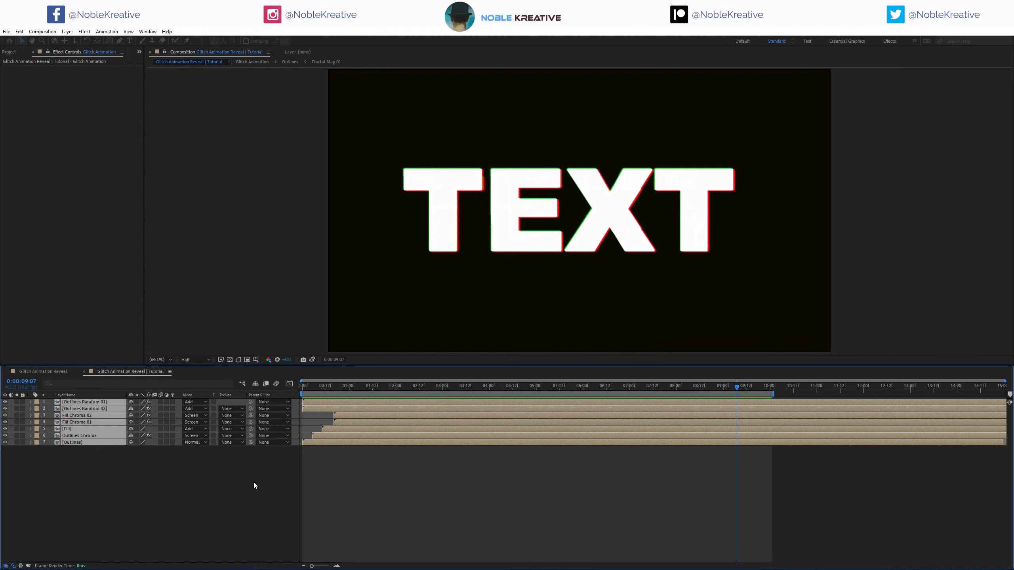
- Apply Shift Channels to the Glitch Animation layer and set Take Red From and Take Green From to Full Off
key("ctrl+space")
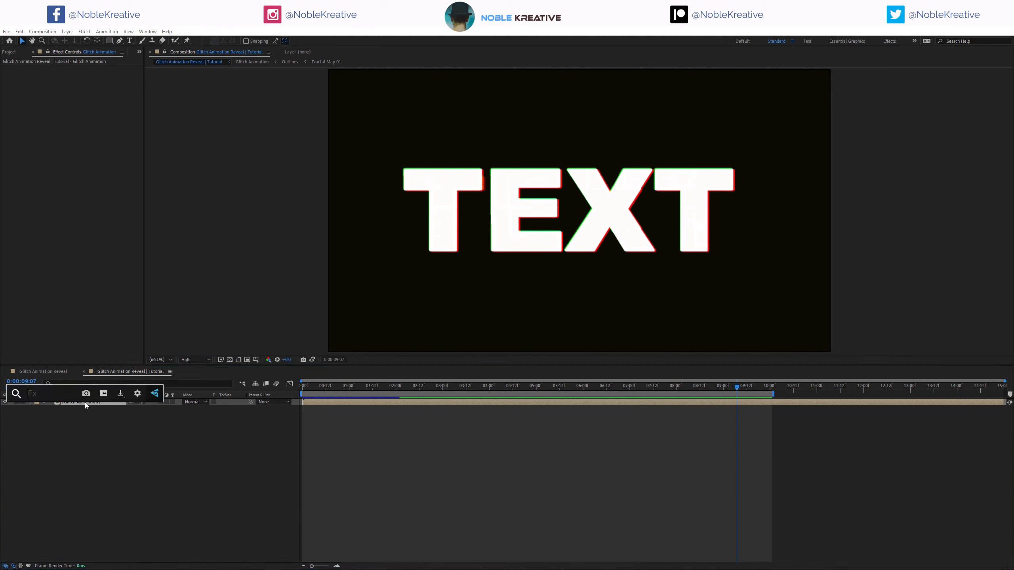
type("shif")
key("Return")
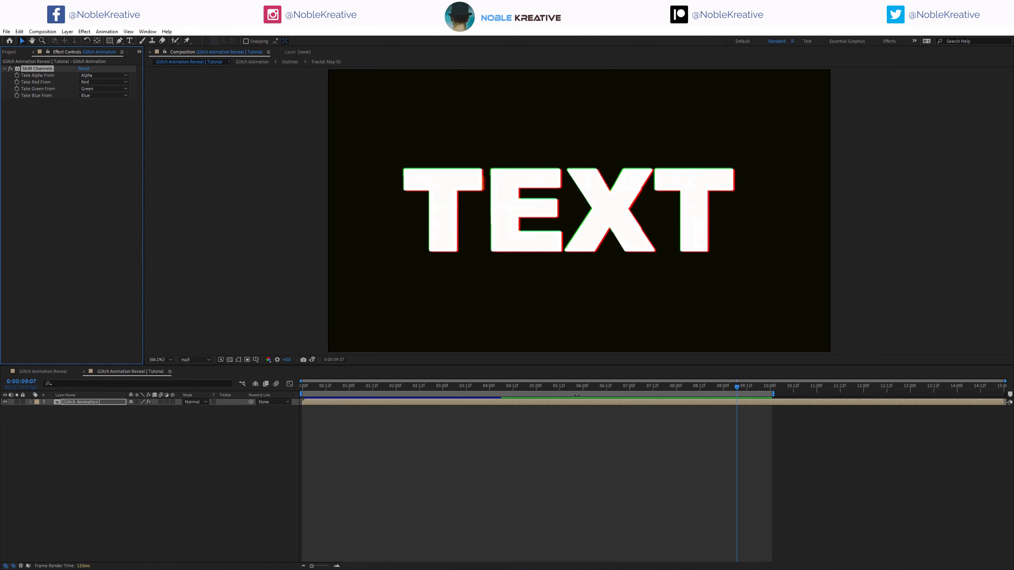
mouse_move(567, 388)
left_mouse_down()
mouse_move(538, 390)
mouse_move(555, 389)
left_mouse_up()
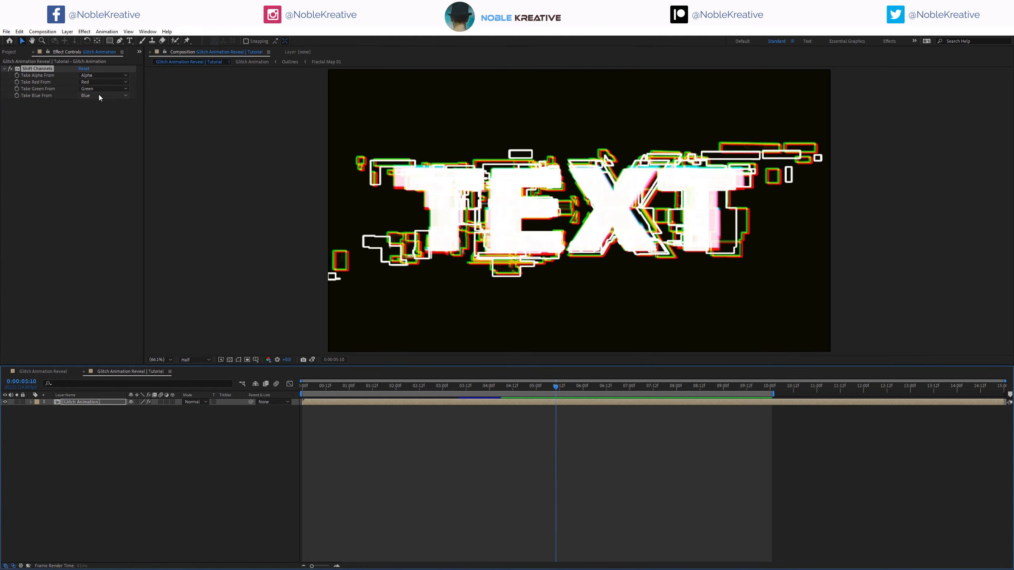
left_click(95, 82)
left_click(96, 168)
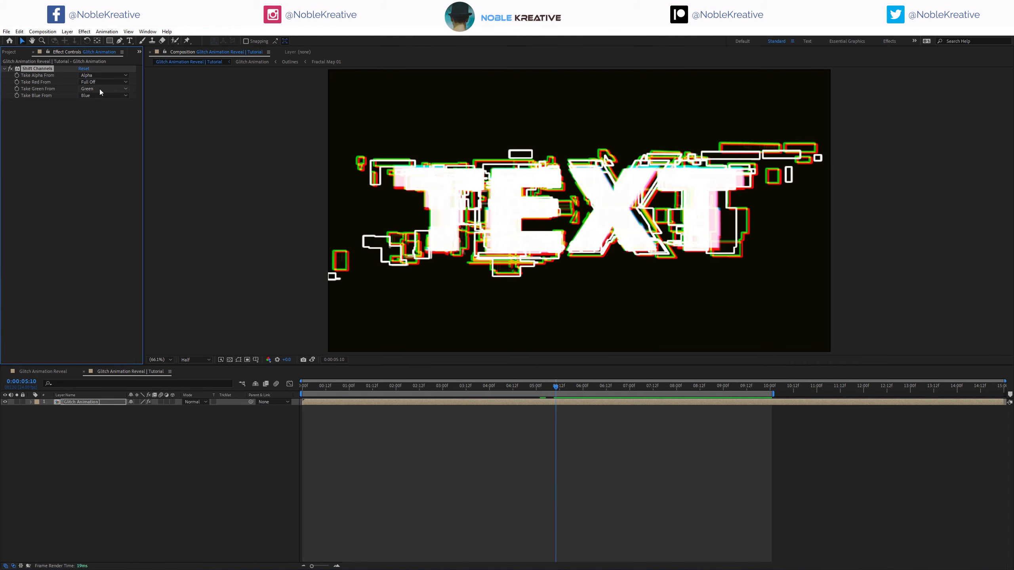
left_click(100, 88)
left_click(96, 176)
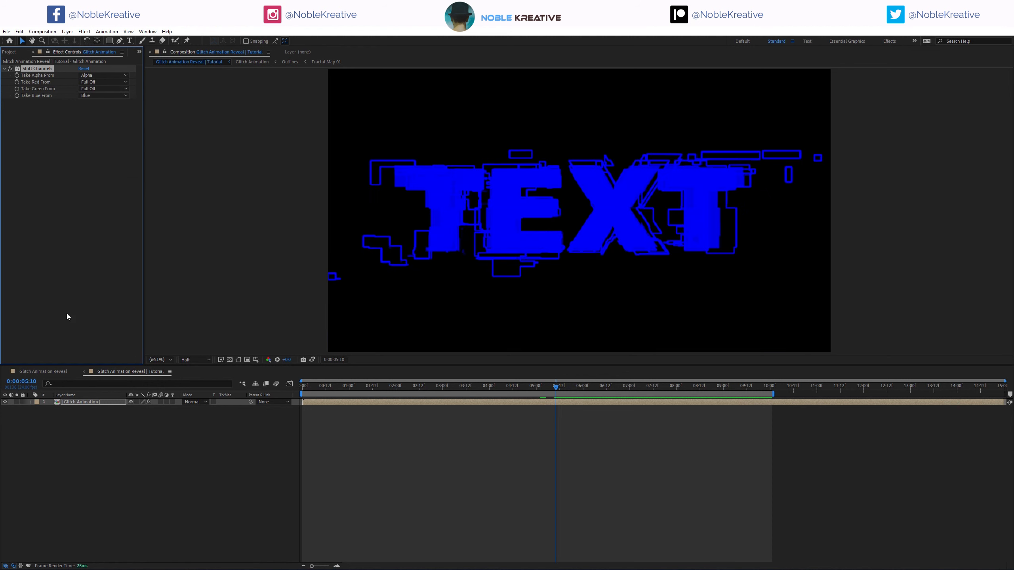
- Duplicate the blue-only layer and make the copy green-only, with Take Blue From at Full Off and Take Green From at Green
left_click(84, 402)
key("ctrl+d")
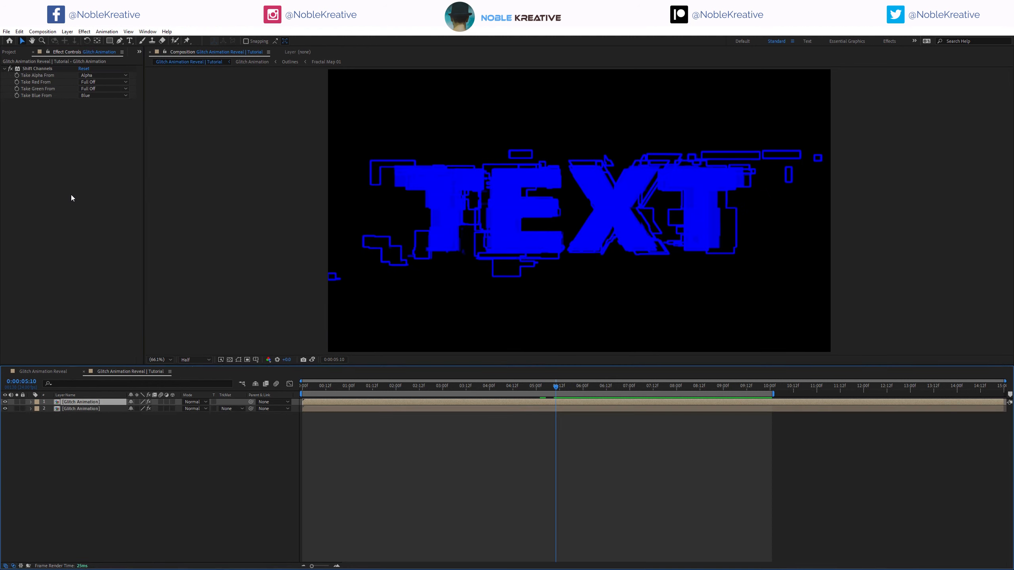
left_click(91, 95)
left_click(101, 183)
left_click(99, 94)
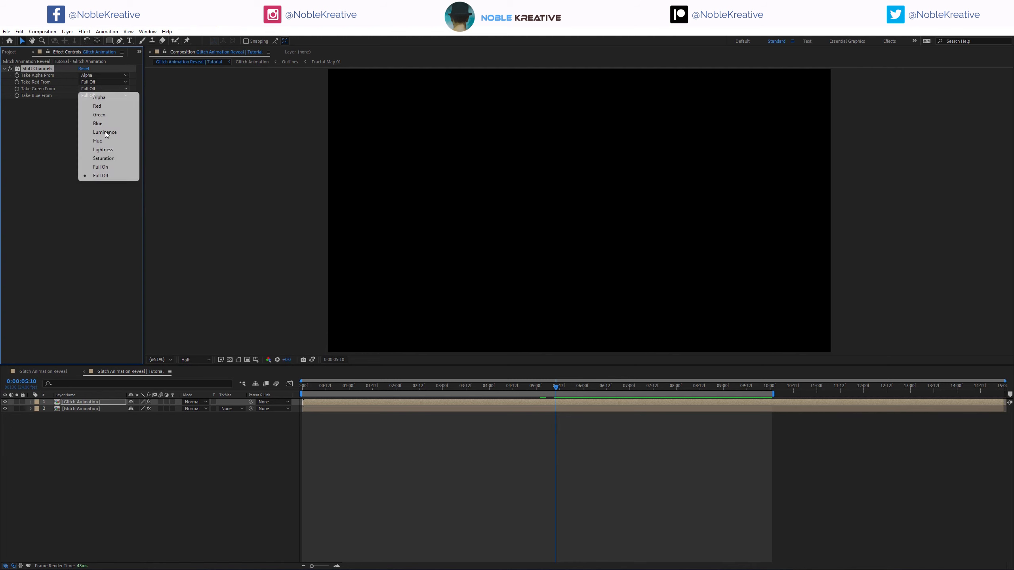
left_click(99, 115)
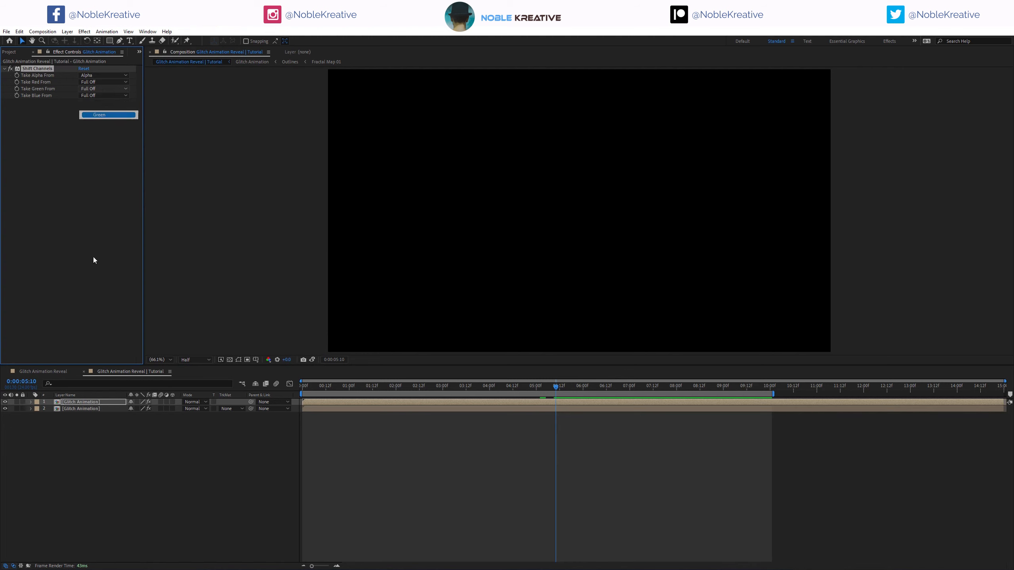
- Duplicate the green-only layer and make the copy red-only, with Take Red From at Red and Take Green From at Full Off
left_click(104, 401)
key("ctrl+d")
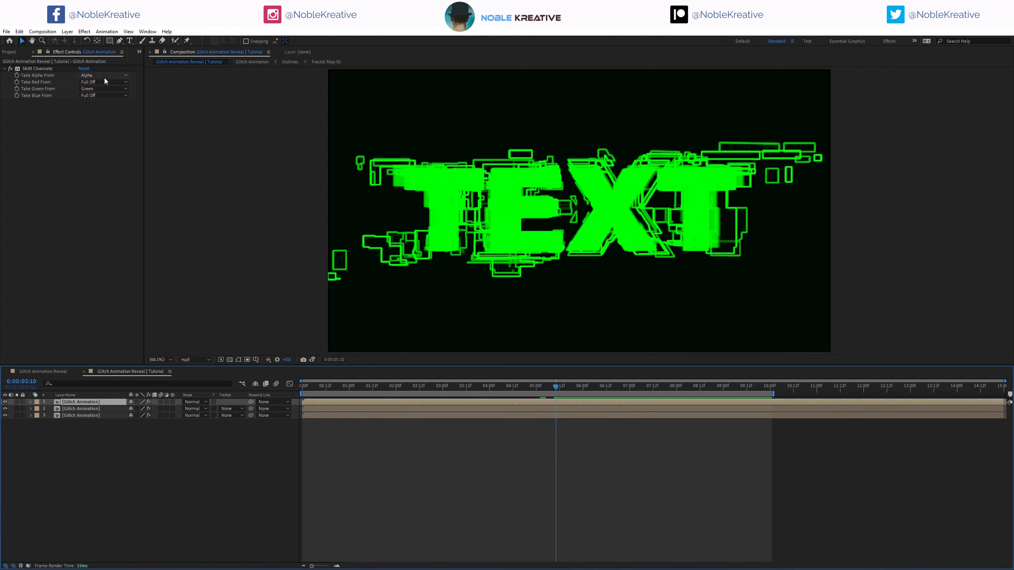
left_click(105, 81)
left_click(105, 99)
left_click(99, 95)
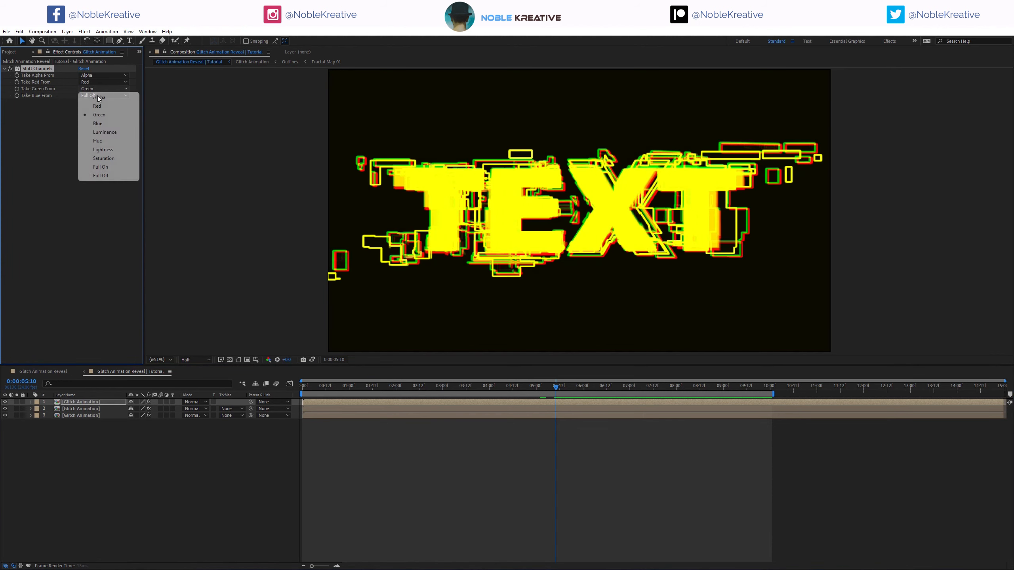
left_click(102, 176)
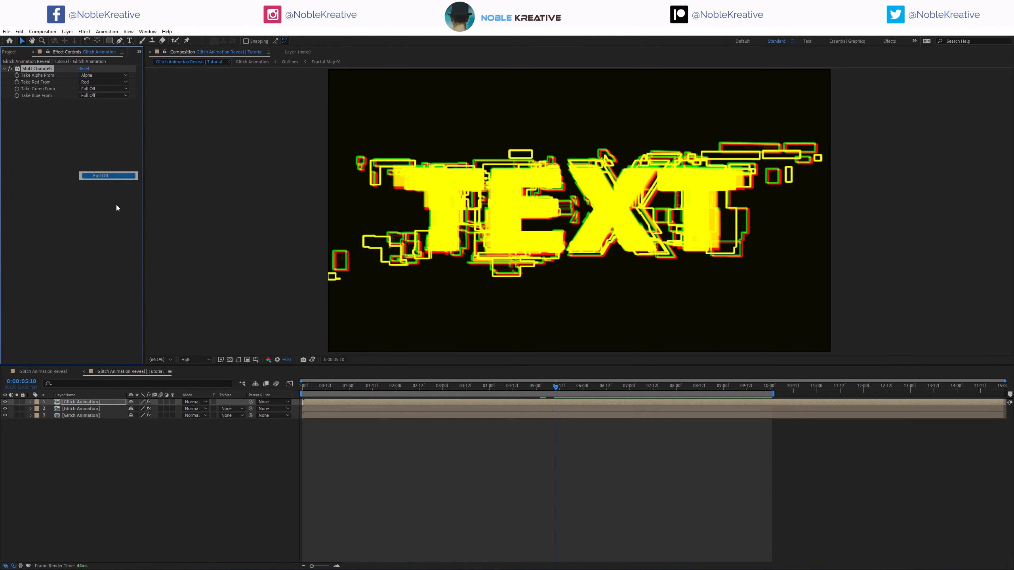
- Set the blending mode of all three Glitch Animation layers to Add
left_click(84, 415, "shift")
left_click(205, 401)
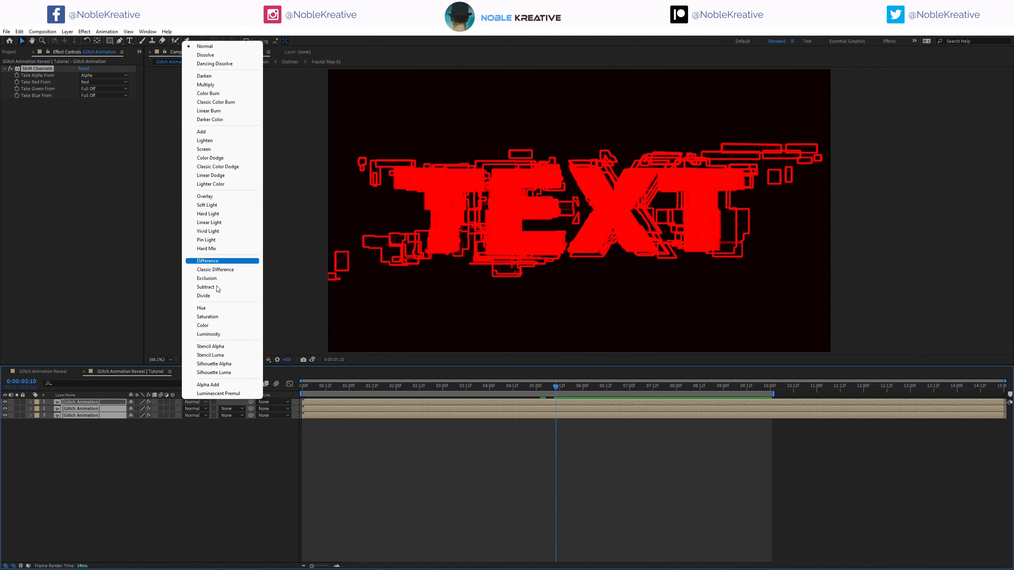
left_click(213, 133)
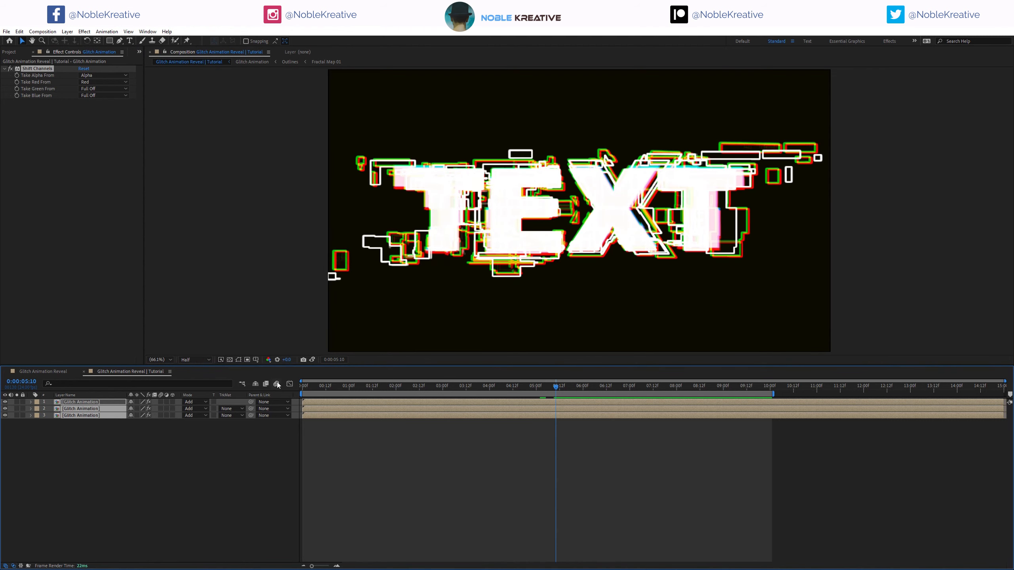
- Scale the green Glitch Animation layer to about 101% and the red one to about 102%
left_click(70, 444)
left_click(74, 409)
left_click(79, 403, "shift")
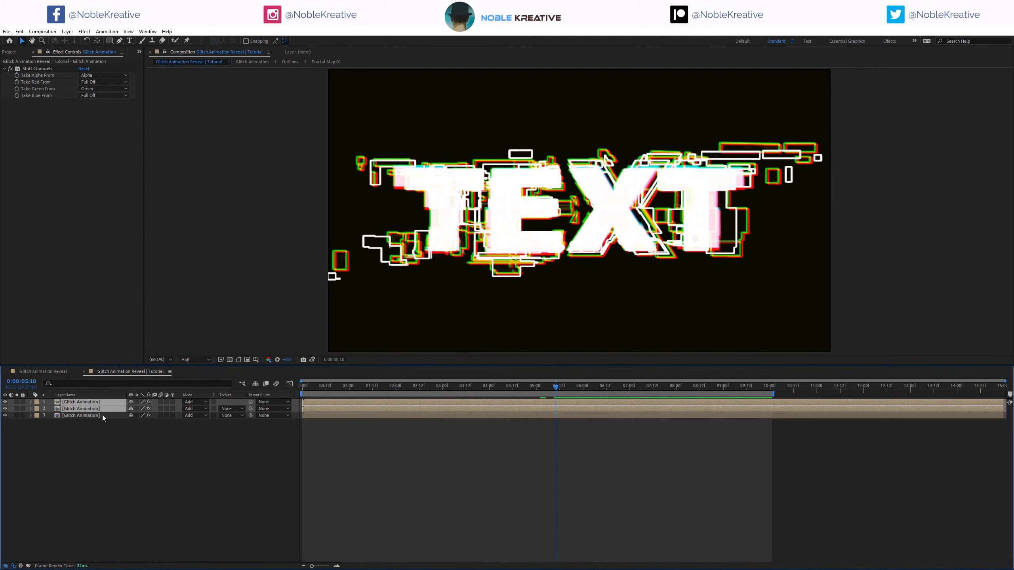
key("s")
left_click(163, 420)
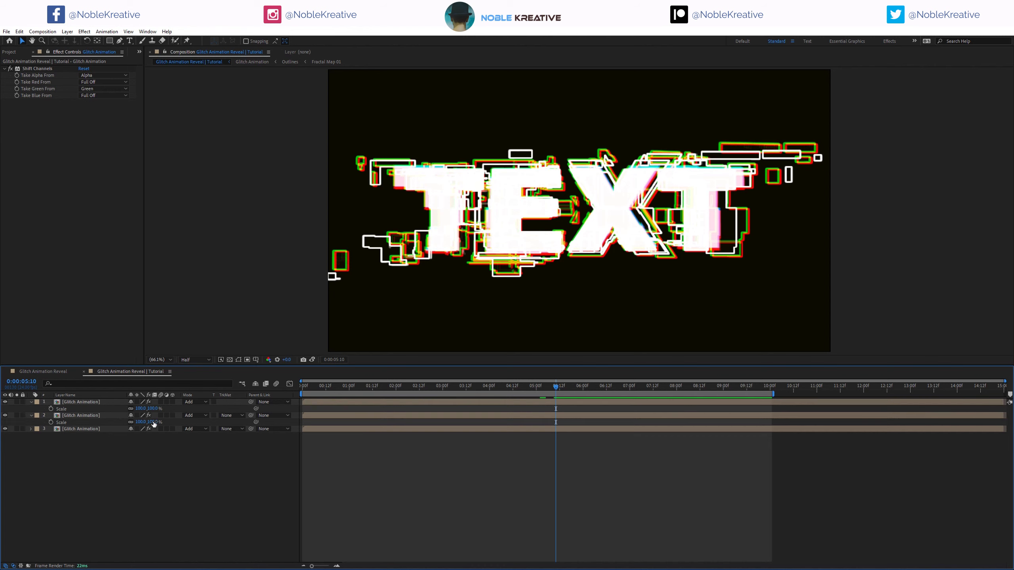
left_click_drag(153, 422, 164, 409)
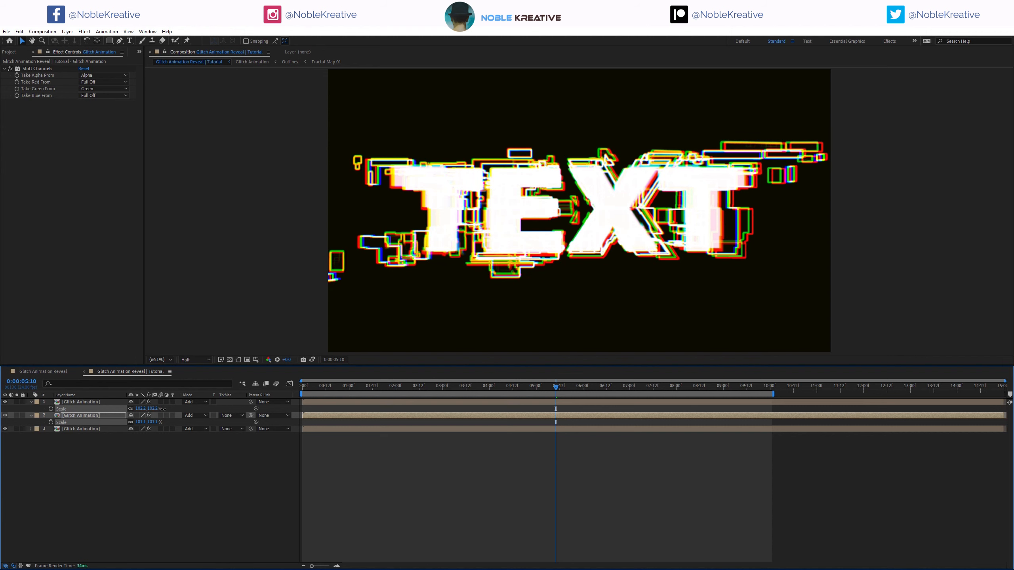
left_click(163, 409)
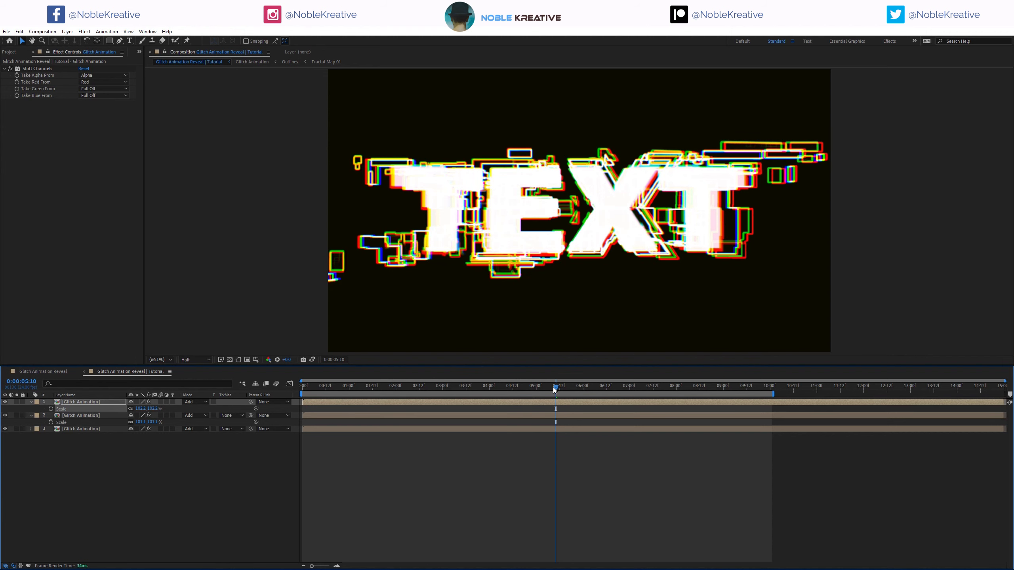
mouse_move(553, 386)
left_mouse_down()
mouse_move(431, 389)
mouse_move(554, 387)
left_mouse_up()
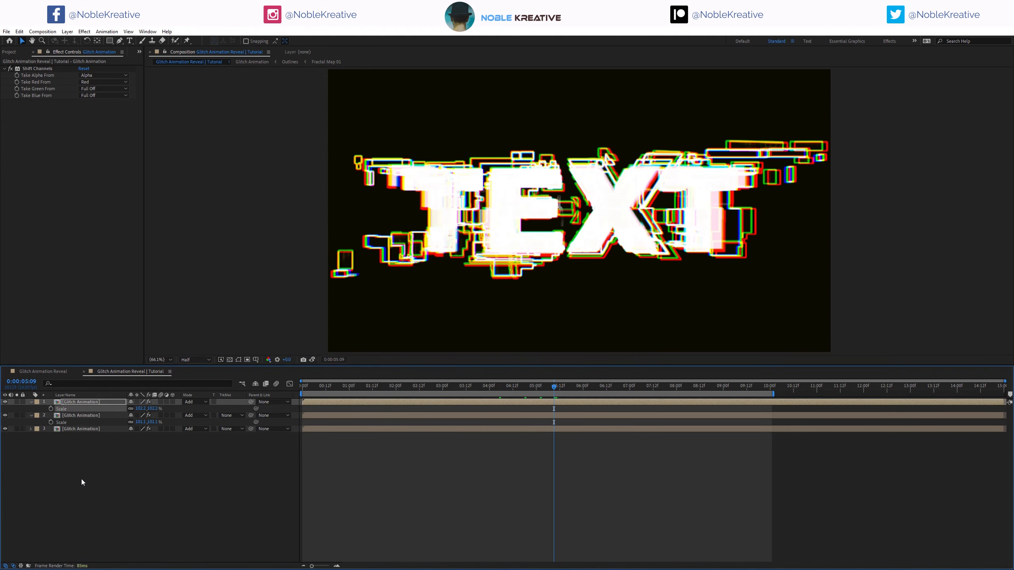
- Add an adjustment layer above the others, name it Glow and apply the Glow effect to it
left_click(139, 467)
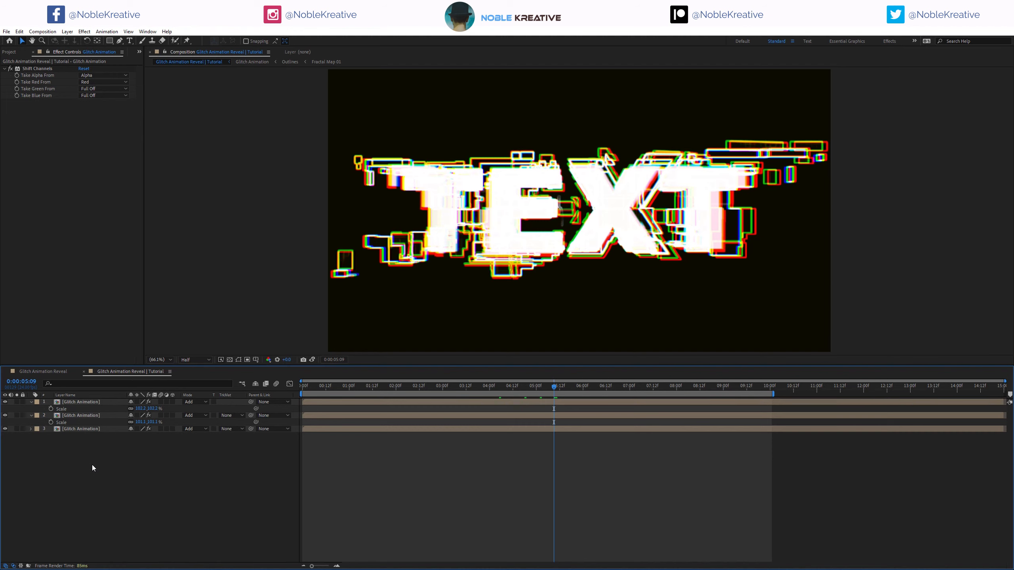
key("ctrl+alt+y")
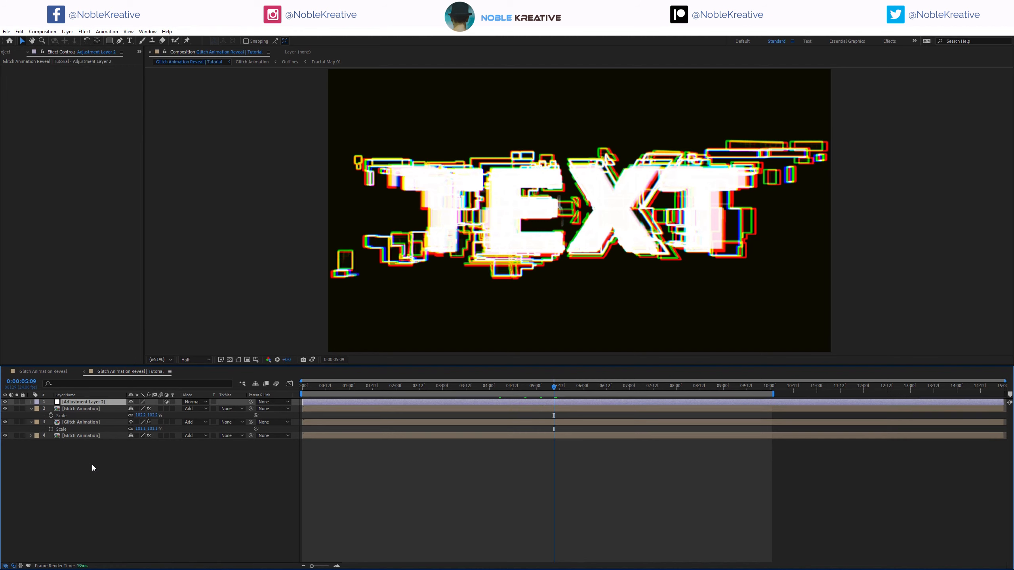
key("Return")
type("Glow")
key("Return")
key("ctrl+space")
type("glow")
key("Return")
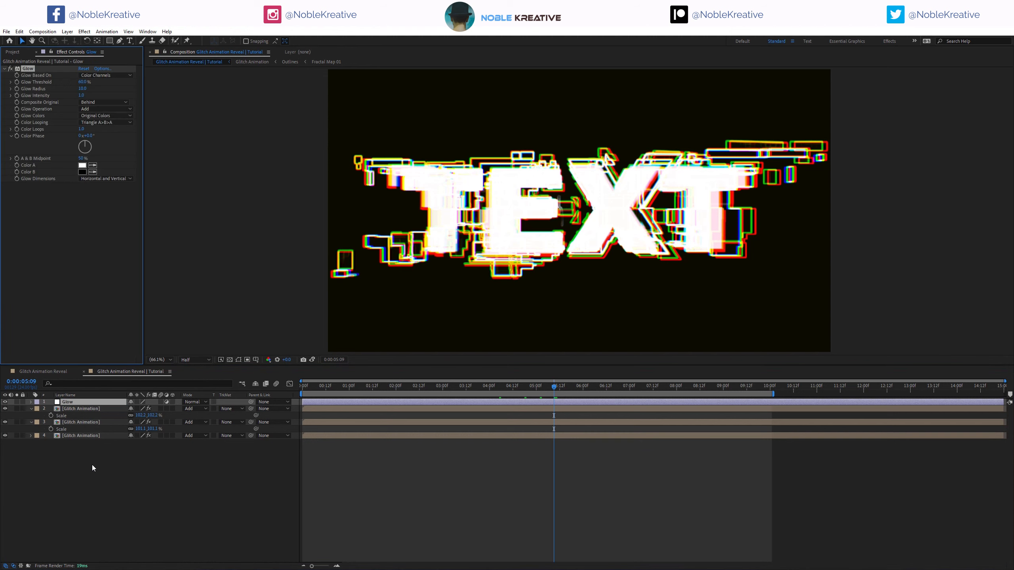
- Set the Glow effect's threshold to 50%, radius to 50 and intensity to 0.5
left_click(83, 82)
type("5")
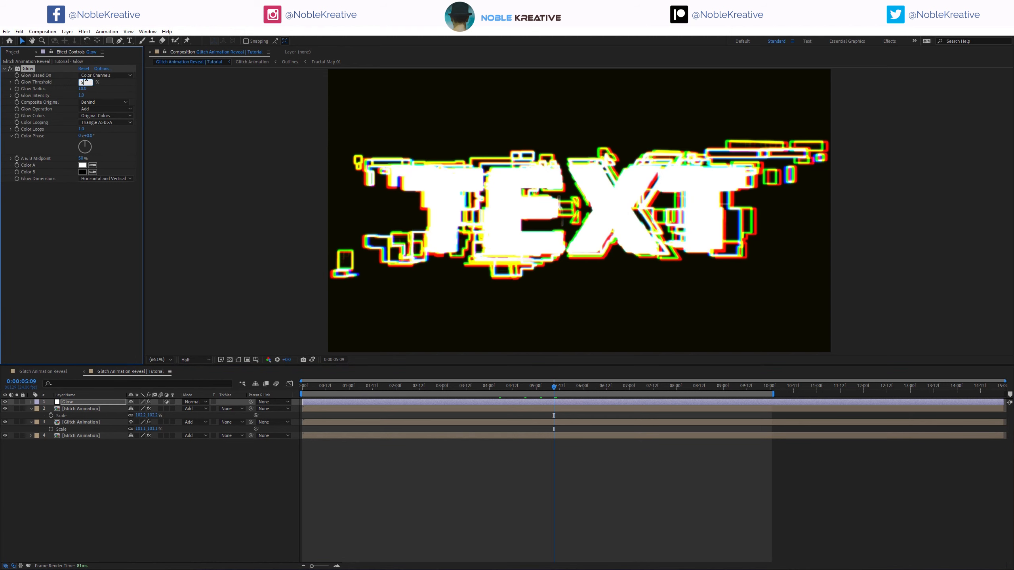
type("0")
key("Return")
left_click(82, 88)
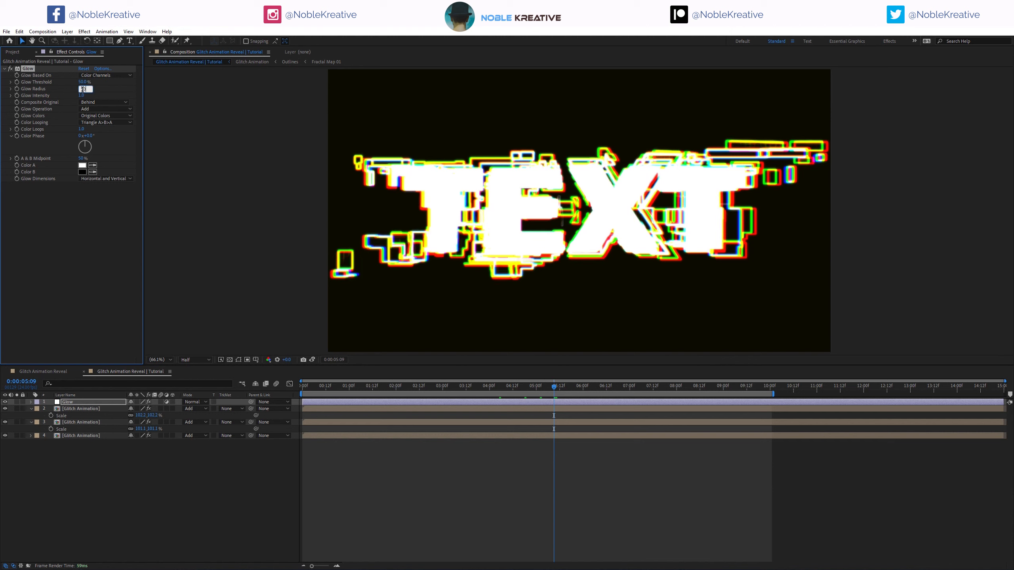
type("50")
key("Return")
left_click(81, 96)
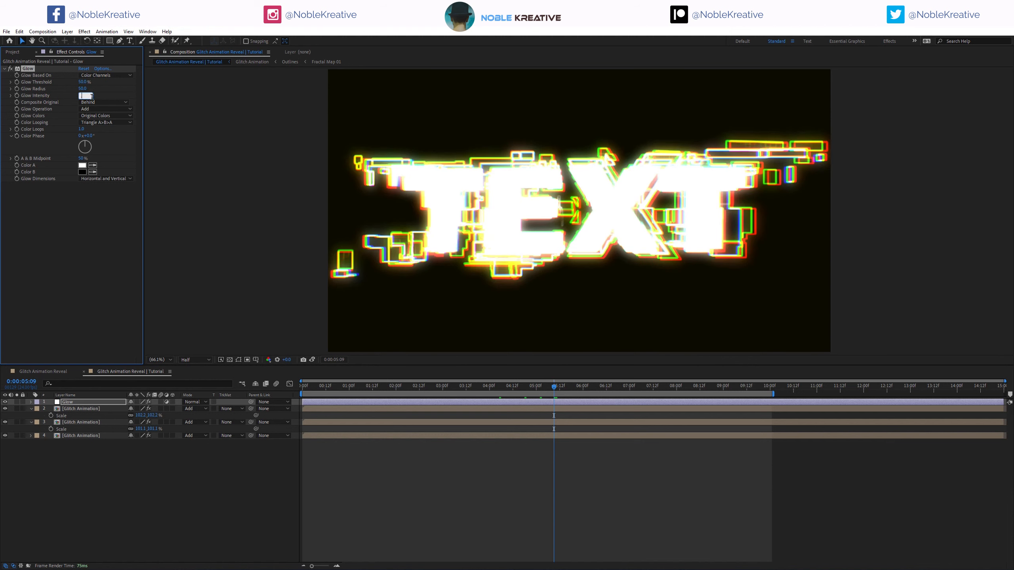
type(".5")
key("Return")
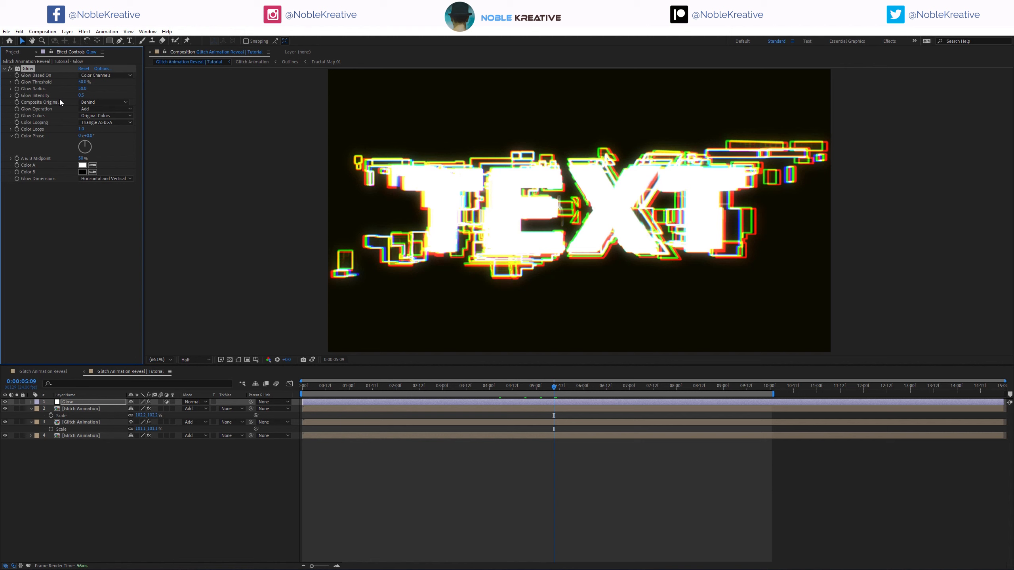
- Duplicate the Glow effect and set the copy's threshold to 70%, radius to 200 and intensity to 1
key("ctrl+d")
left_click(83, 200)
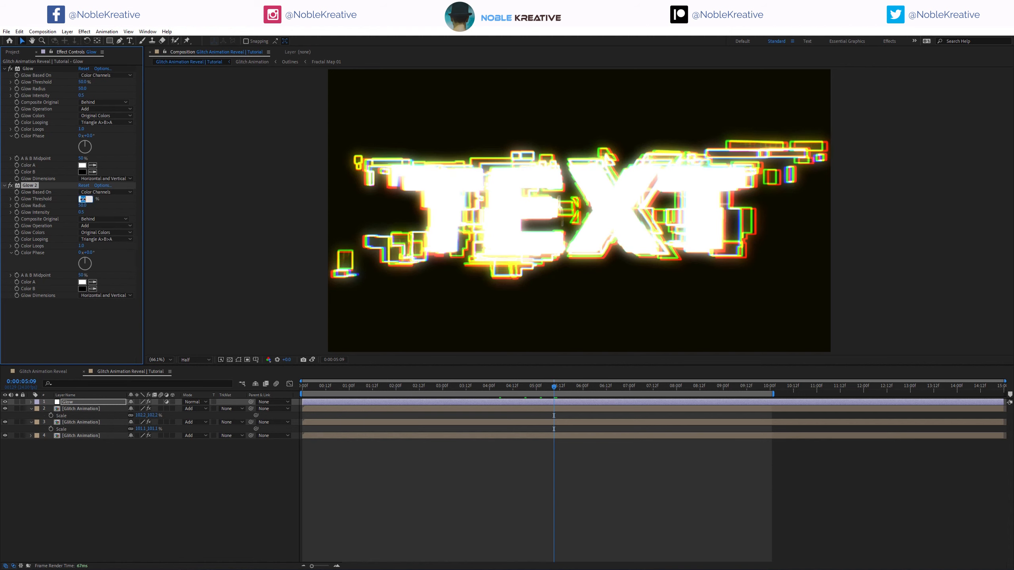
left_click(83, 206)
key("Return")
left_click(82, 212)
type("1")
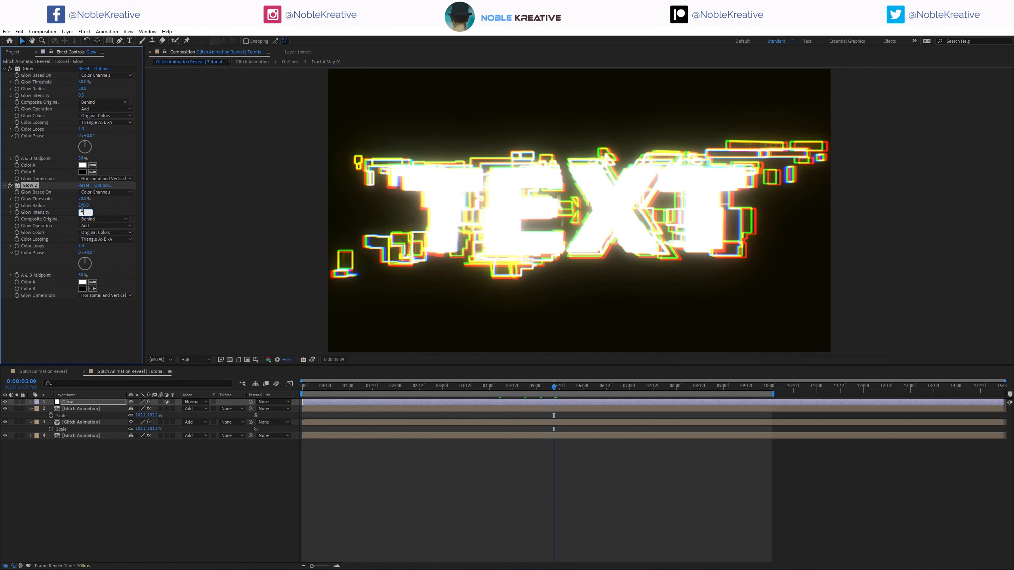
key("Return")
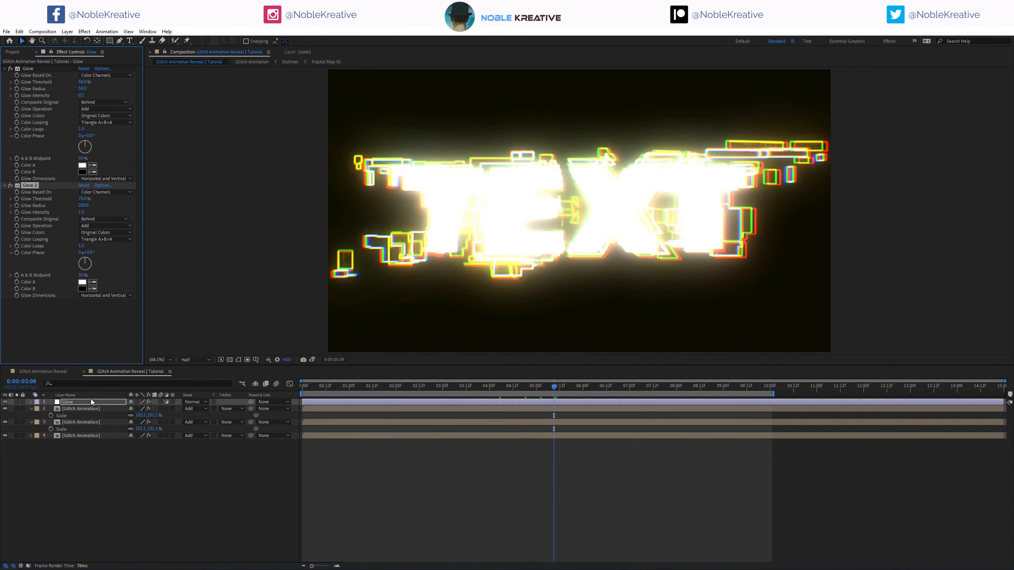
- Duplicate the Glow adjustment layer, rename the copy Blur and place it below the Glow layer
left_click(91, 401)
key("ctrl+d")
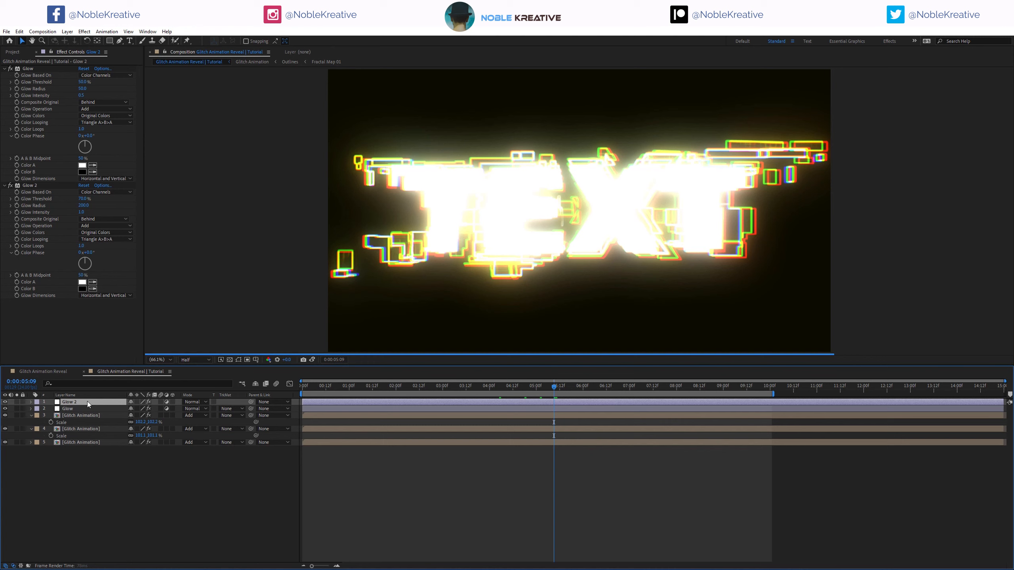
key("Return")
type("Blur")
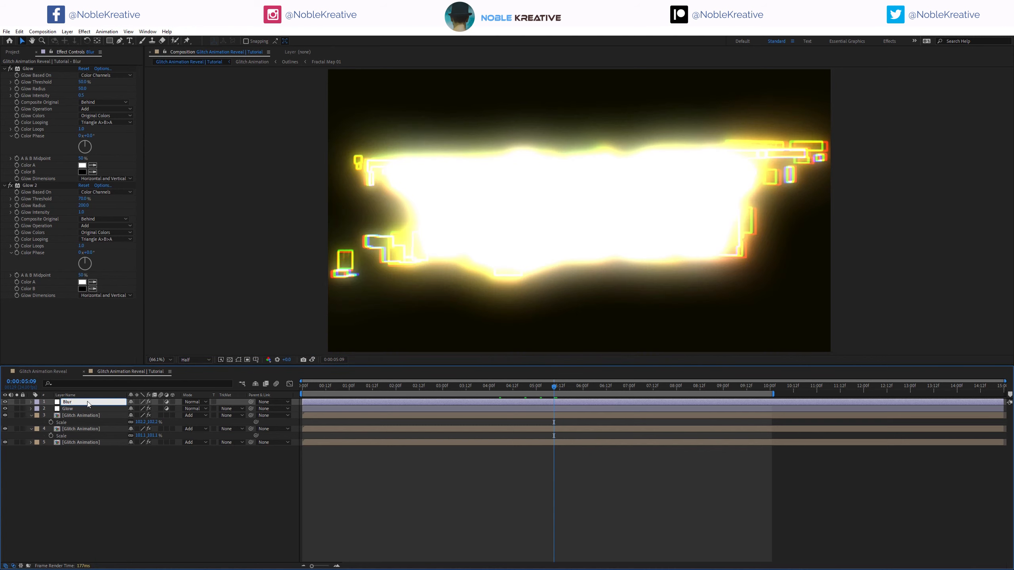
key("Return")
left_click_drag(87, 402, 85, 408)
- Delete both Glow effects from the Blur adjustment layer
left_click(29, 185)
key("Delete")
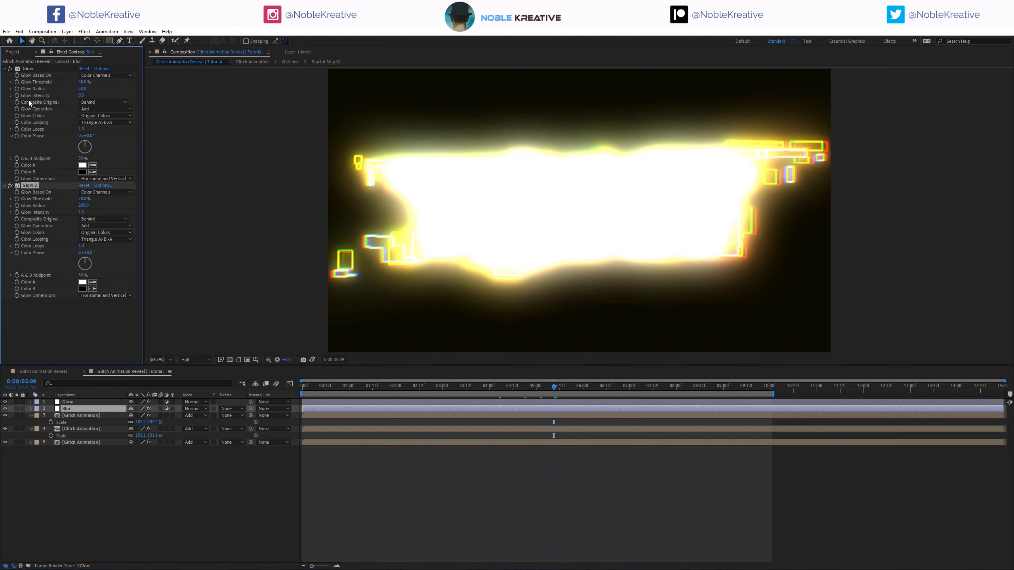
left_click(27, 68)
key("Delete")
- Apply Fast Box Blur to the Blur adjustment layer with a blur radius of 1
key("ctrl+space")
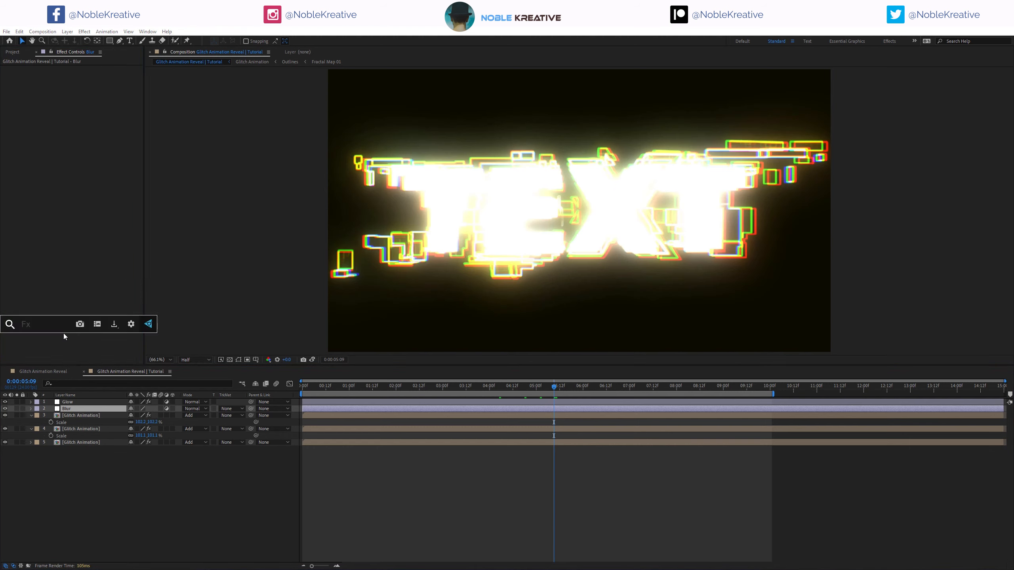
type("box")
key("Down")
key("Return")
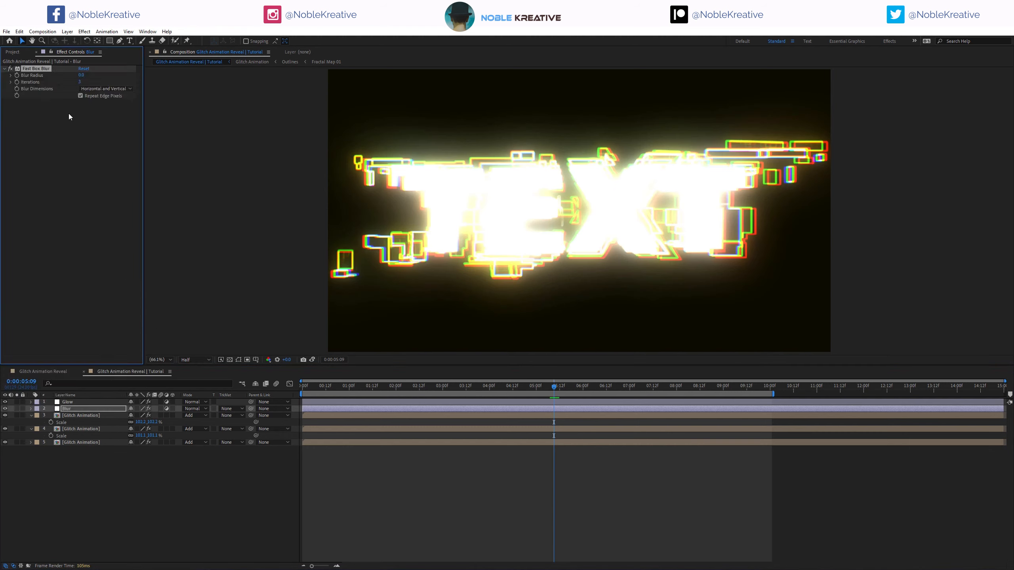
left_click(82, 76)
type("1")
key("Return")
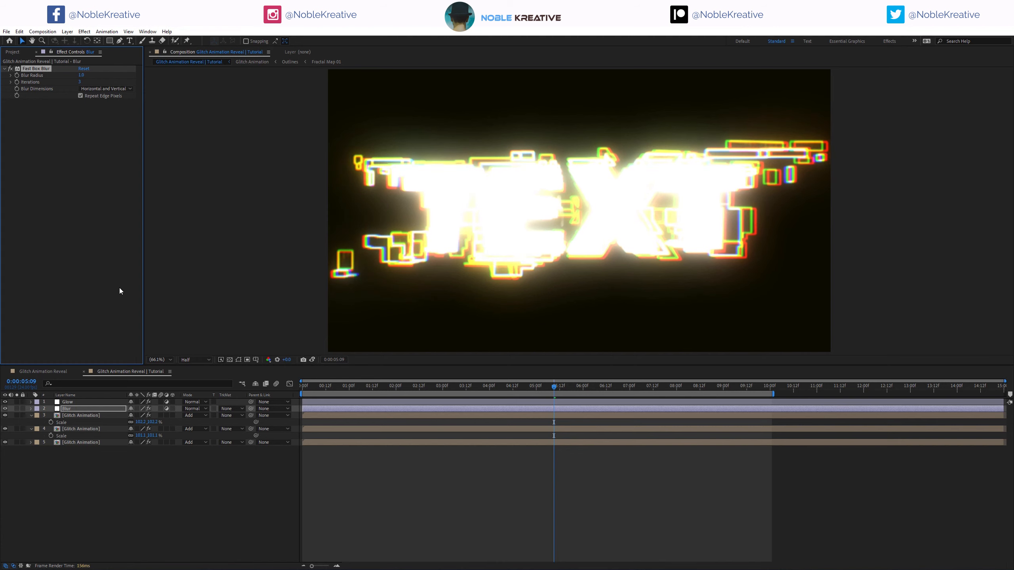
- Duplicate the Blur adjustment layer, rename the copy Lines and place it below the Blur layer
key("ctrl+d")
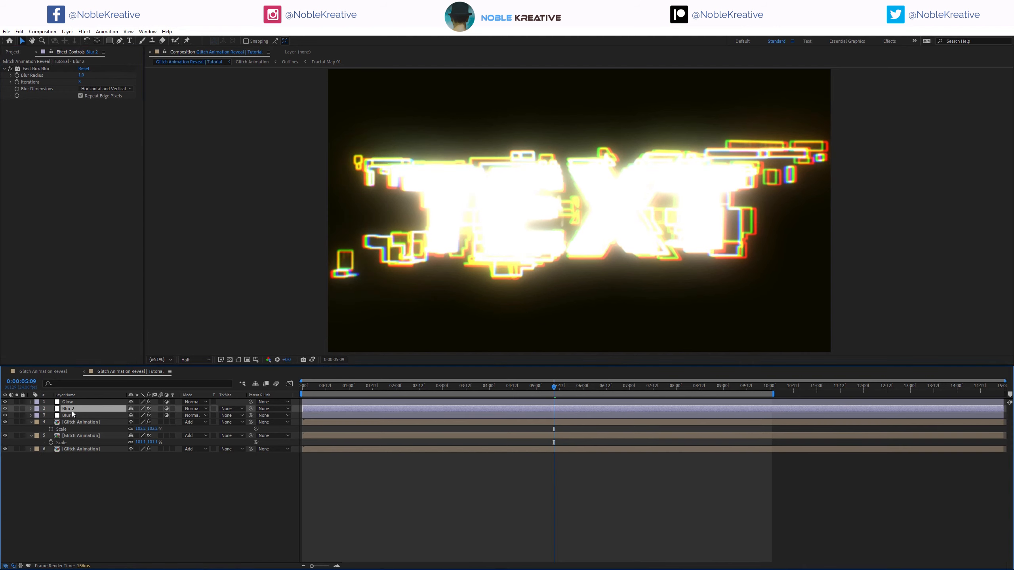
key("Return")
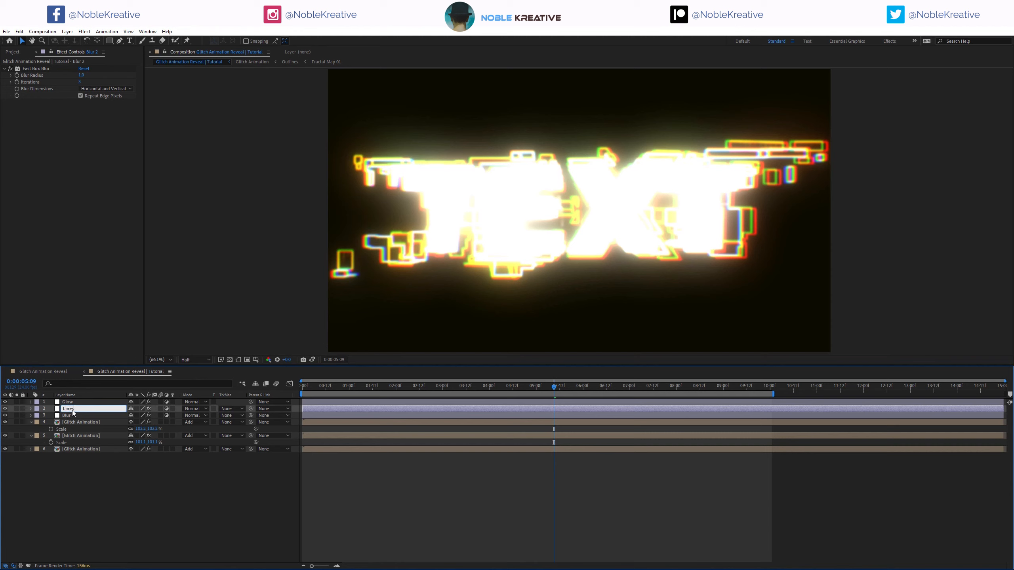
key("Return")
left_click_drag(99, 415, 100, 419)
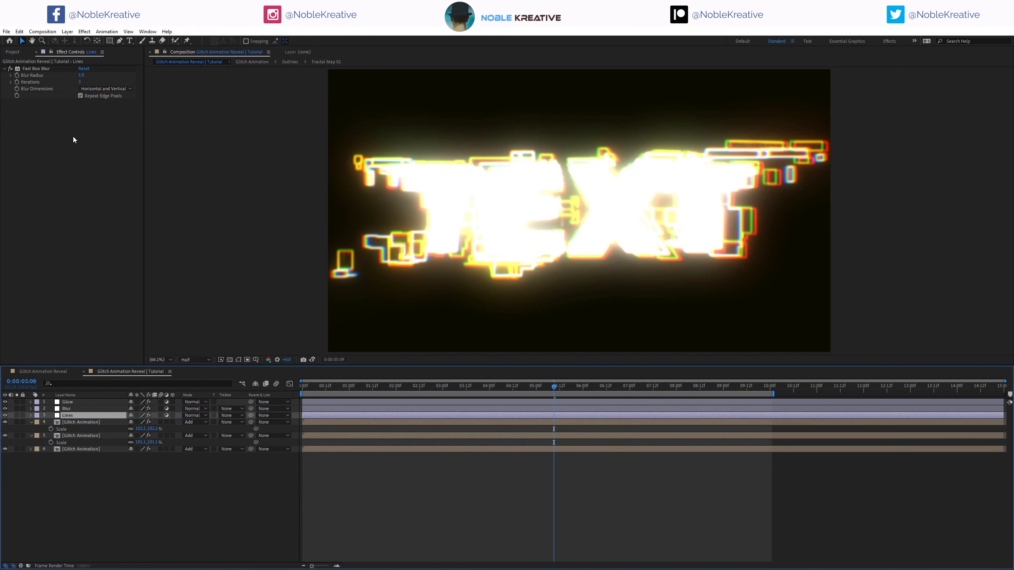
- Replace the Fast Box Blur on the Lines adjustment layer with the Venetian Blinds effect
left_click(34, 68)
key("Delete")
key("ctrl+space")
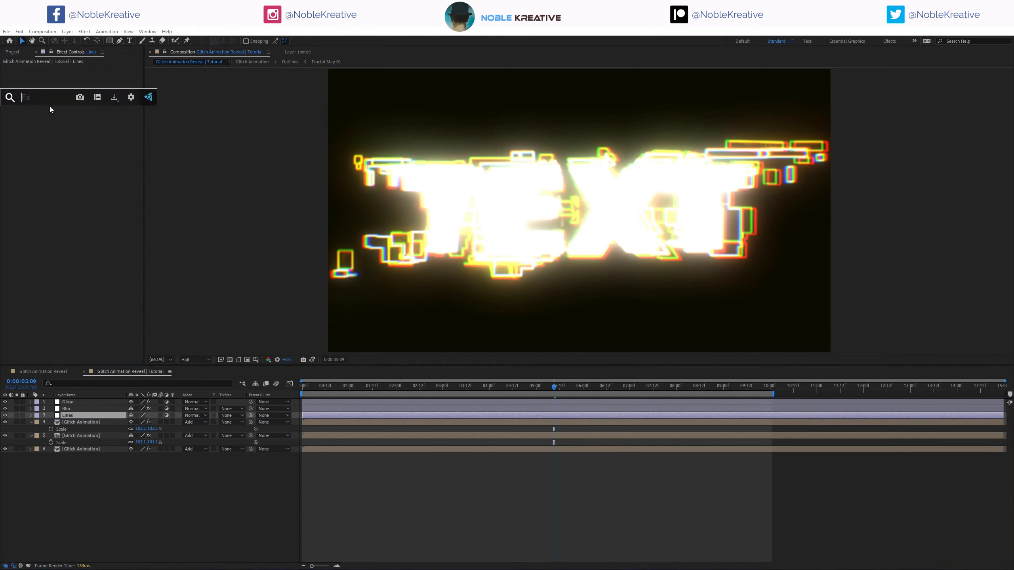
type("ve")
key("Down")
key("Return")
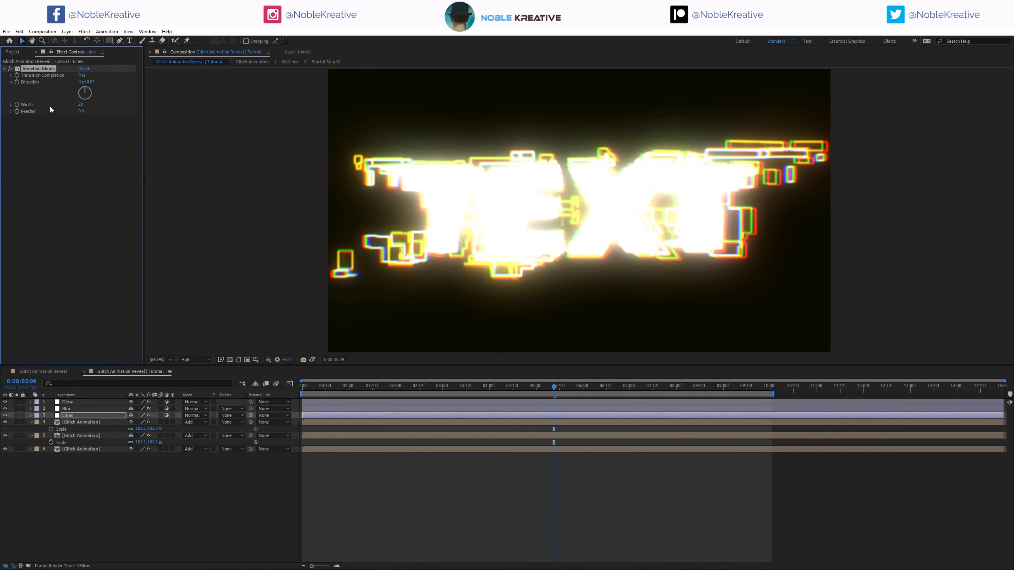
- Set the Venetian Blinds transition completion to 50%, width to 6 and direction to 90° for horizontal lines
left_click(82, 76)
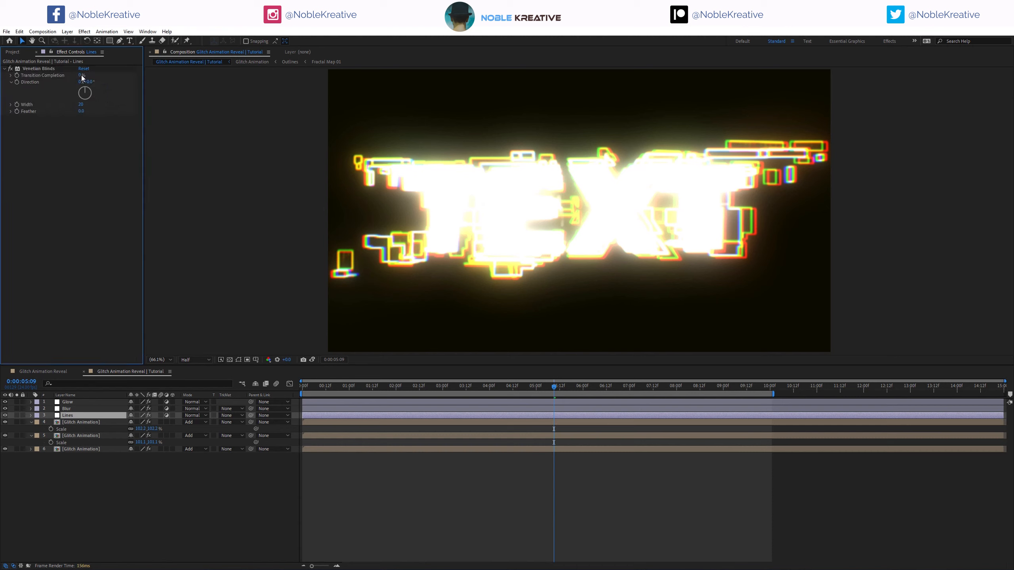
key("Return")
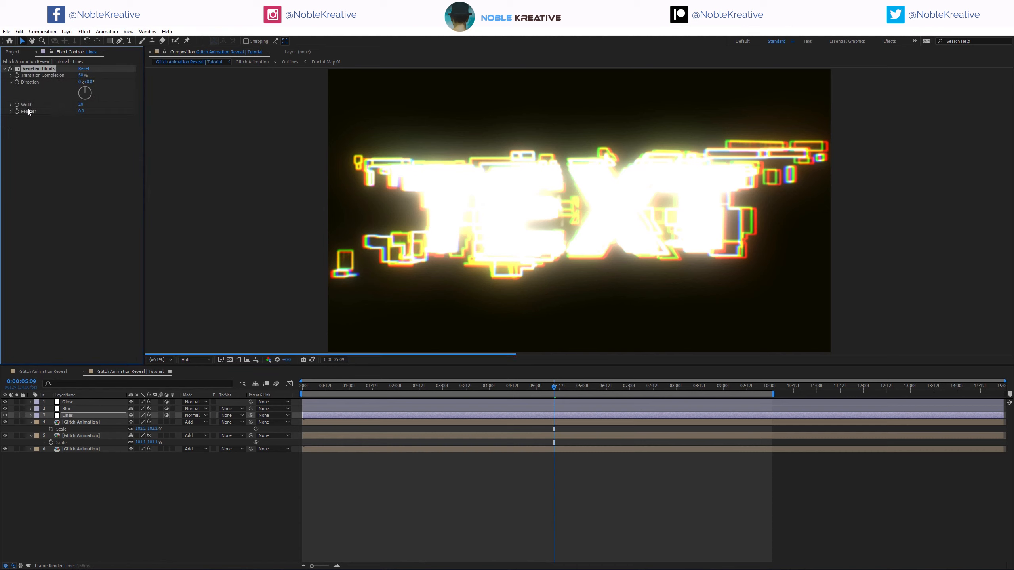
left_click(82, 105)
key("Return")
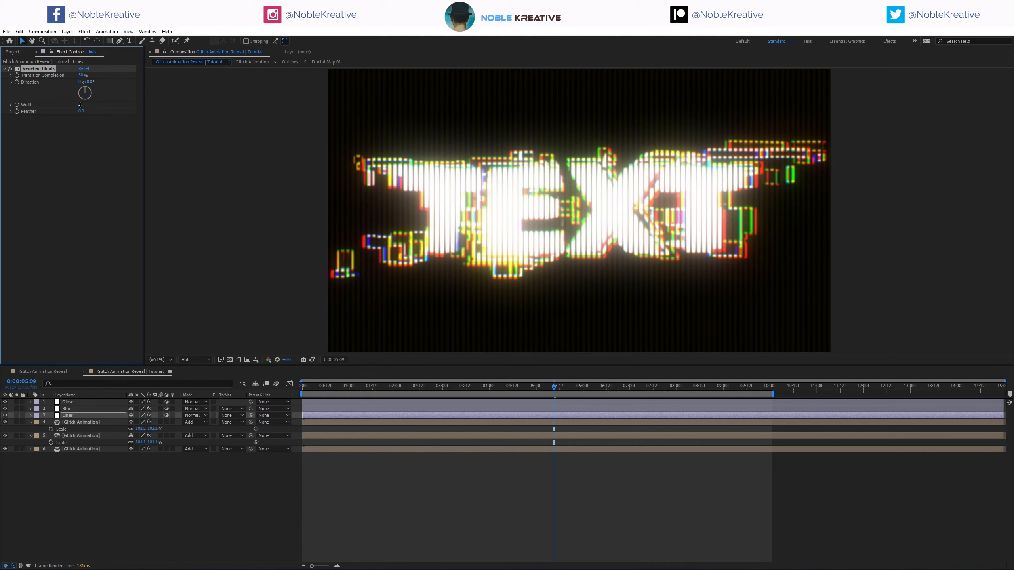
left_click(81, 105)
key("Return")
left_click_drag(84, 88, 91, 96)
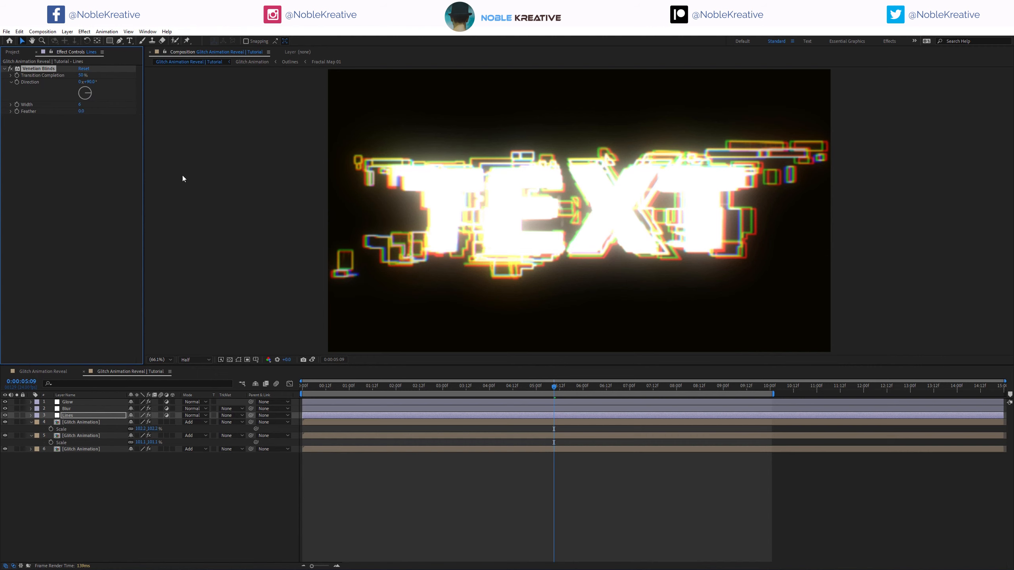
- Set the preview resolution to Full and raise the Venetian Blinds transition completion to 80% while inspecting the lines up close
left_click(197, 361)
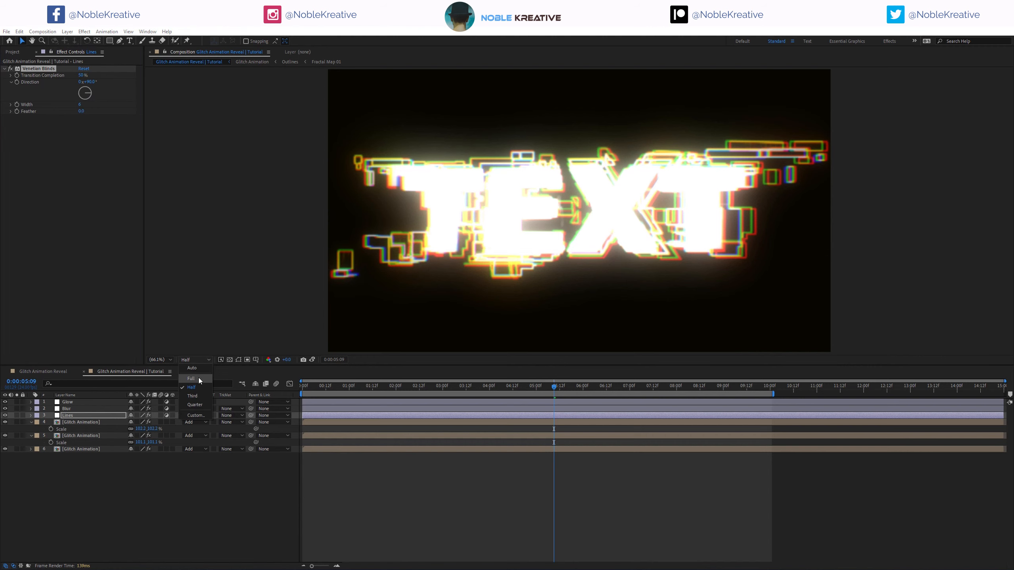
left_click(198, 378)
key("slash")
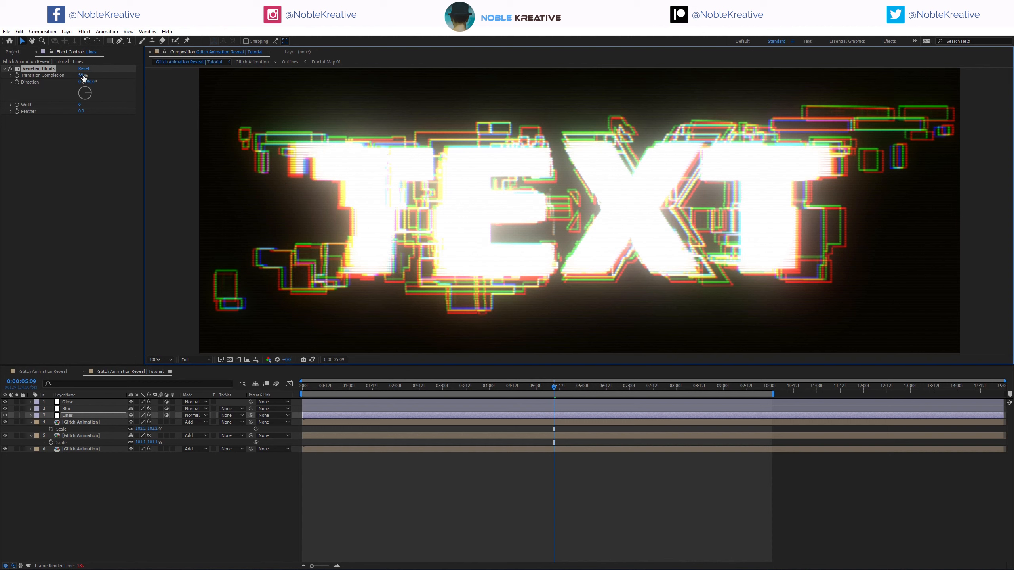
left_click_drag(85, 75, 91, 76)
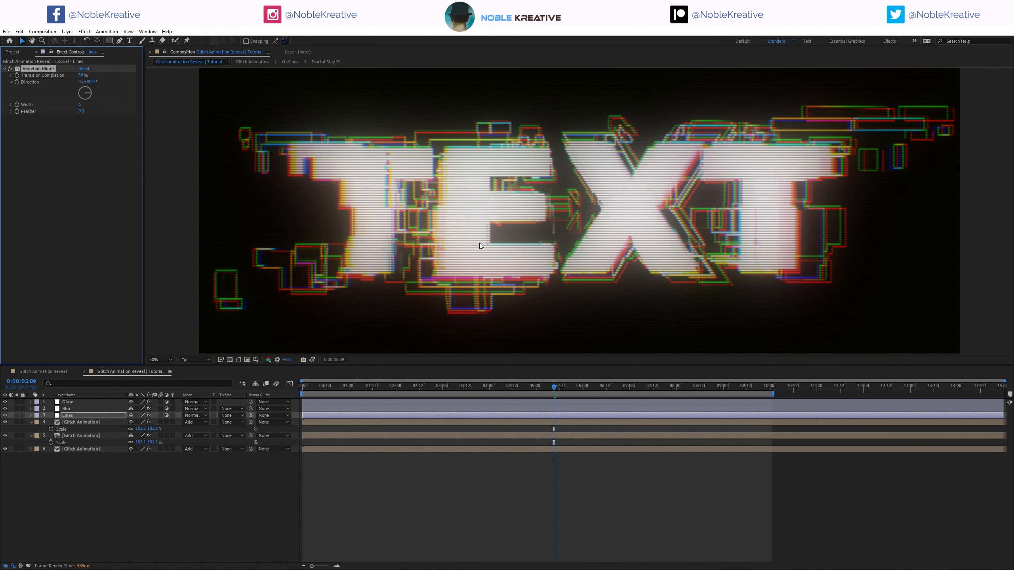
scroll(479, 243, "down", 1)
scroll(494, 237, "up", 1)
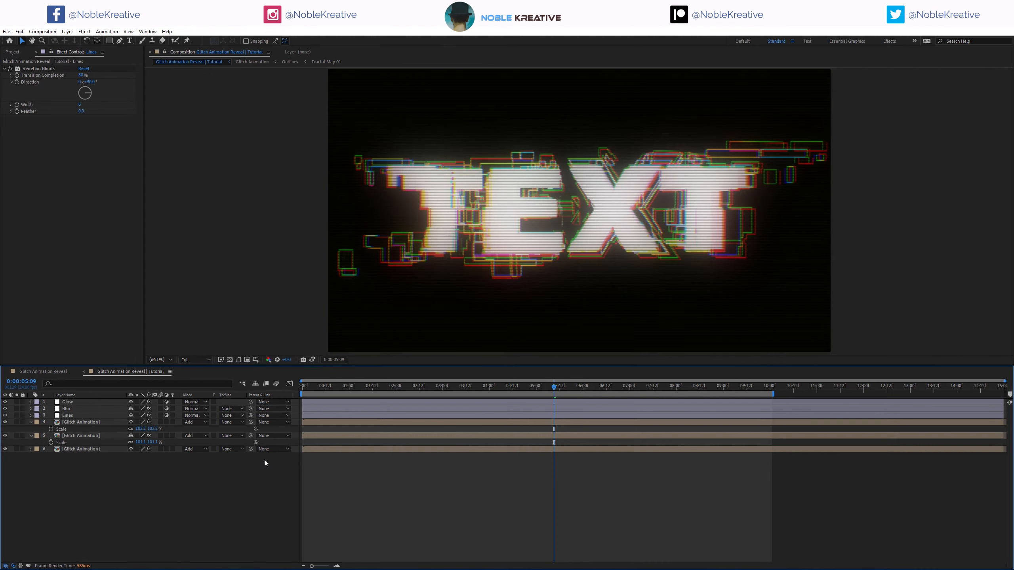
- Play back the tutorial composition from the start, and play the finished Glitch Animation Reveal composition for comparison
left_click(300, 388)
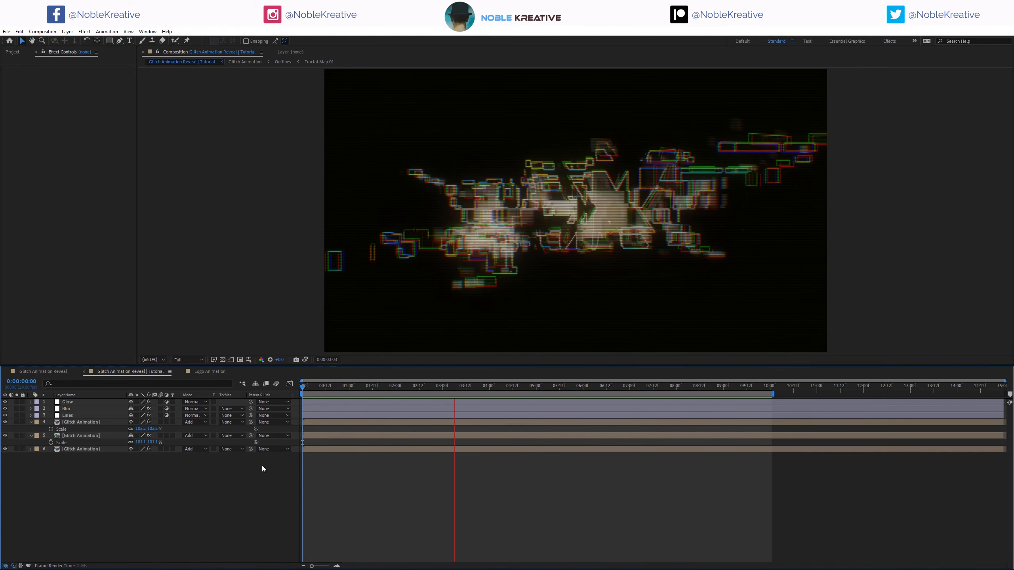
key("space")
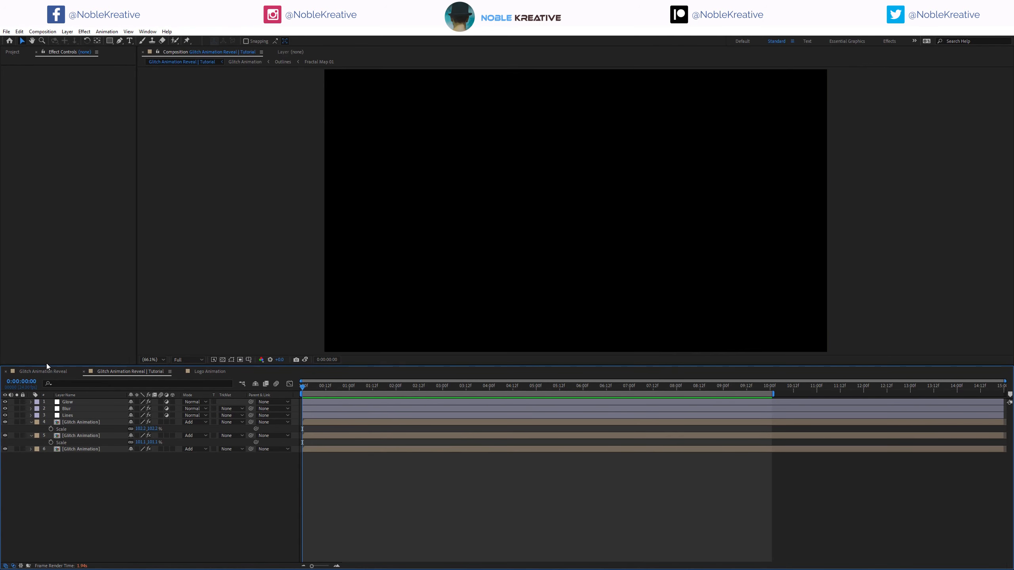
left_click(49, 373)
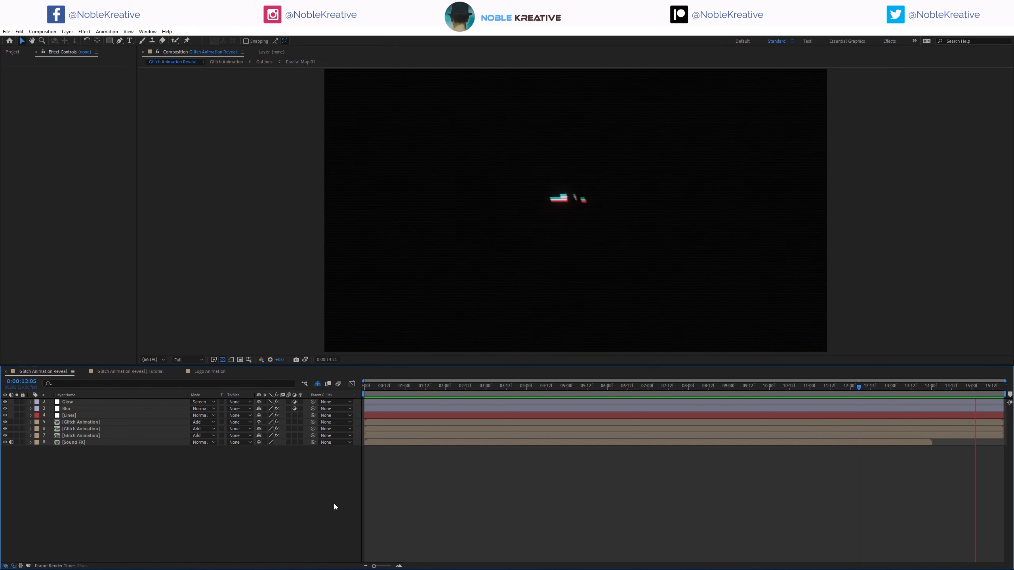
key("space")
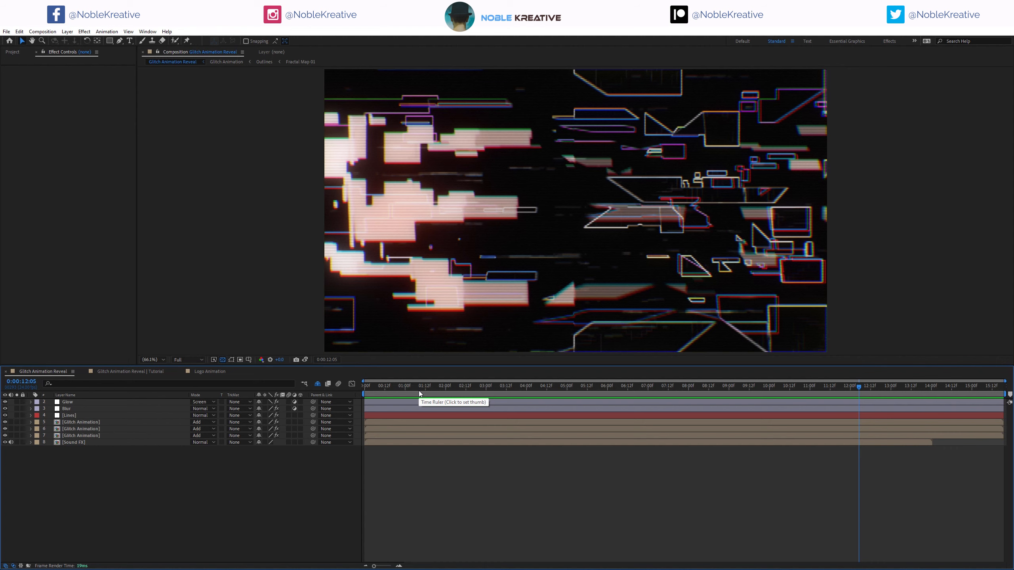
- Scrub through the Glitch Animation Reveal timeline to examine the glitch text at different moments
left_click_drag(418, 390, 825, 422)
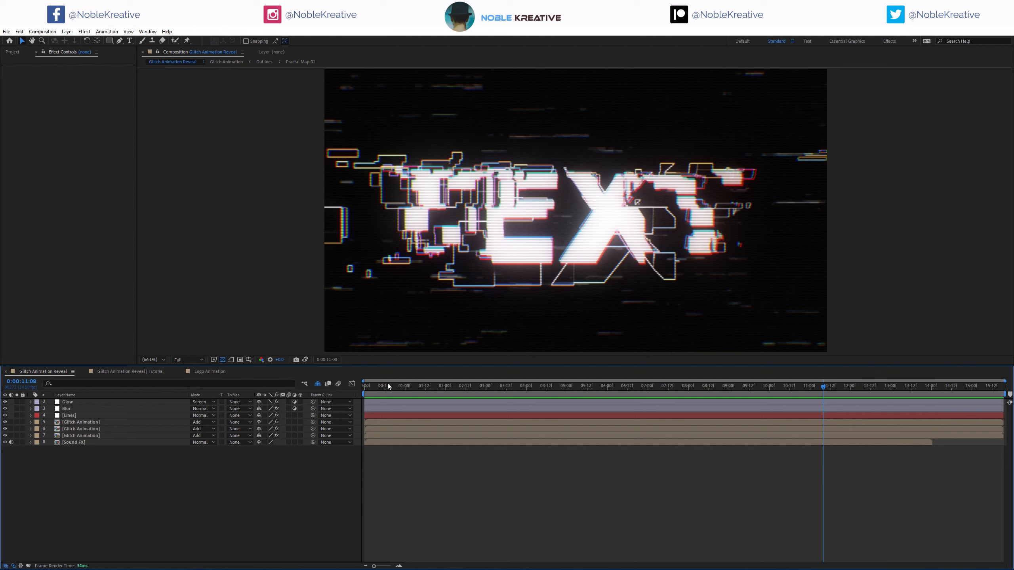
left_click_drag(387, 386, 616, 391)
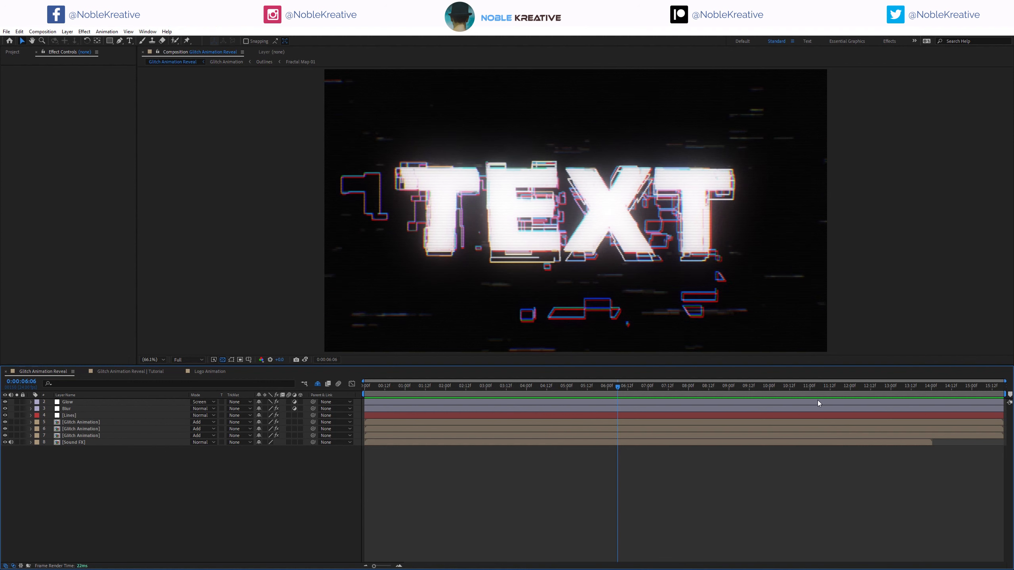
left_click_drag(822, 393, 760, 395)
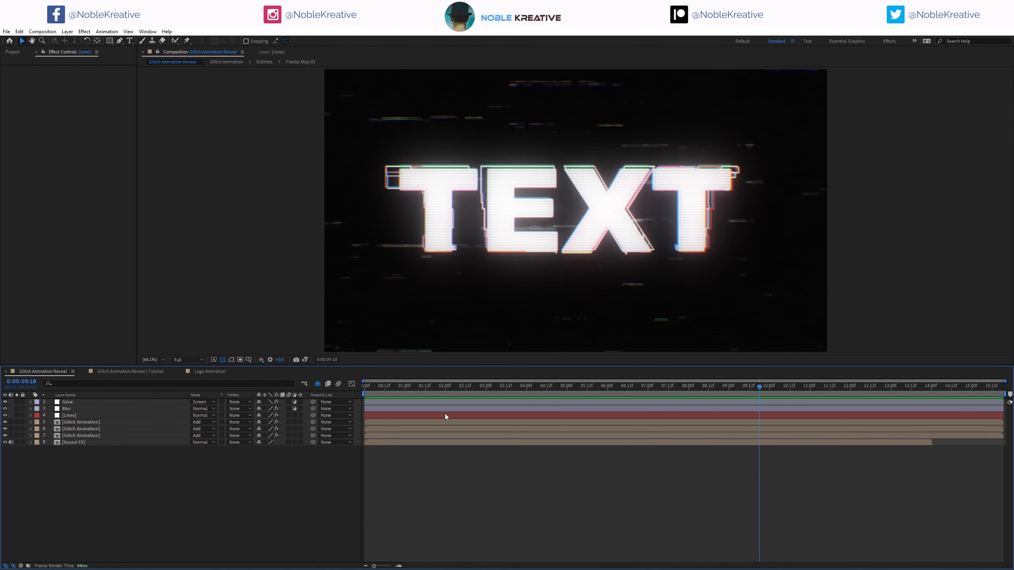
left_click_drag(445, 414, 418, 416)
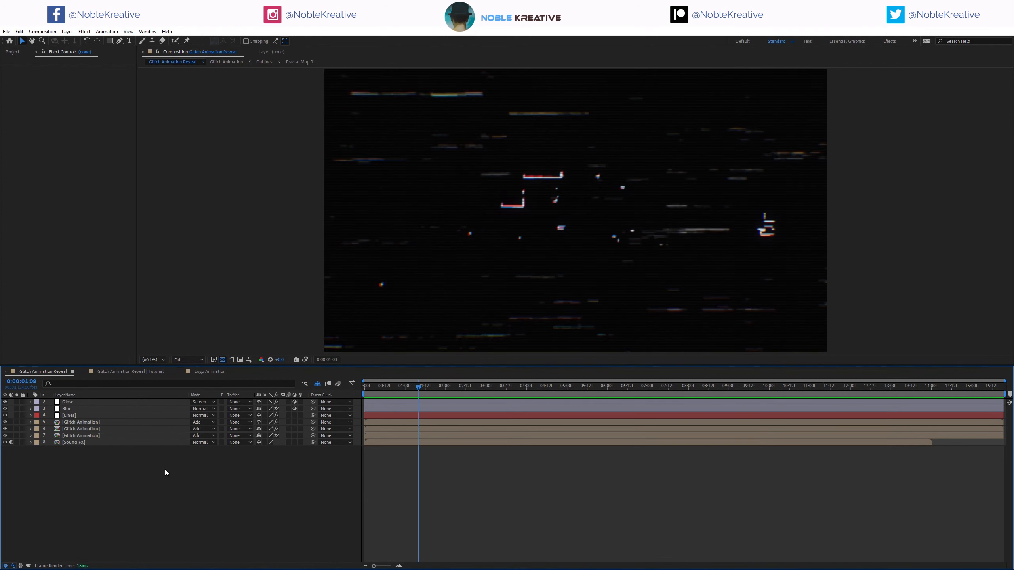
- Go to the nested Logo Animation composition and inspect the audio clips in its Sound FX composition
key("Tab")
left_click(267, 471)
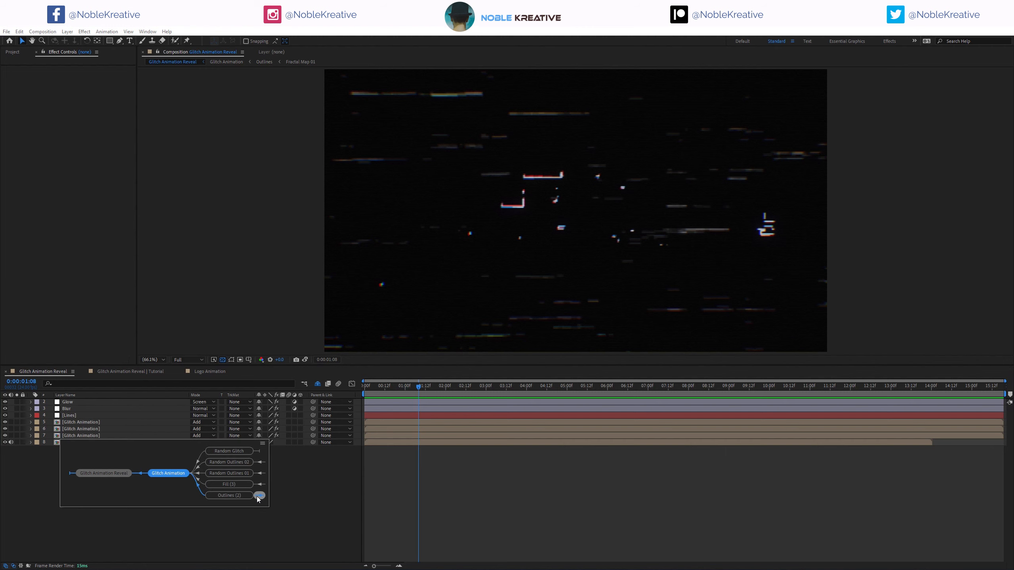
left_click(259, 496)
left_click(218, 467)
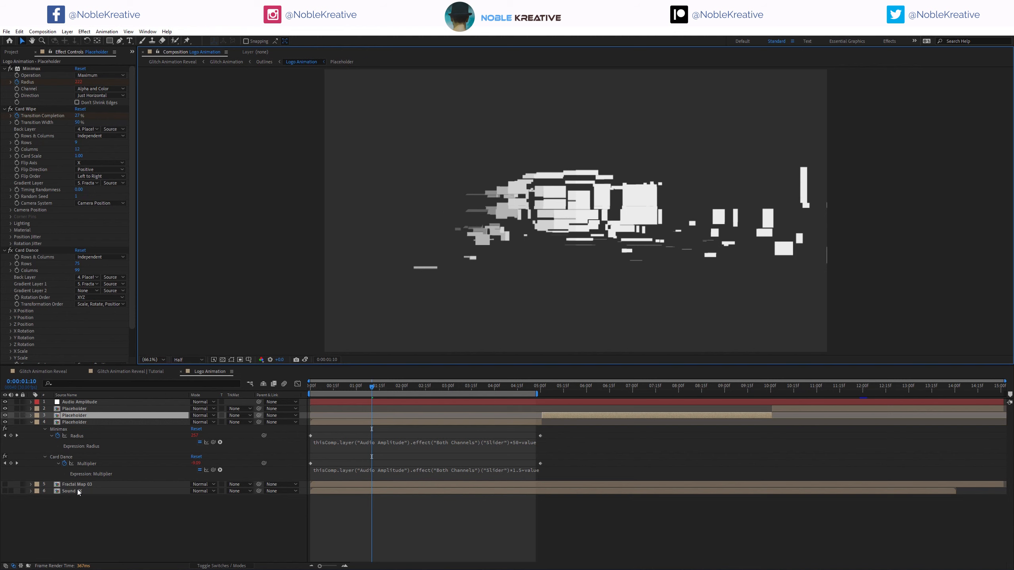
double_click(89, 491)
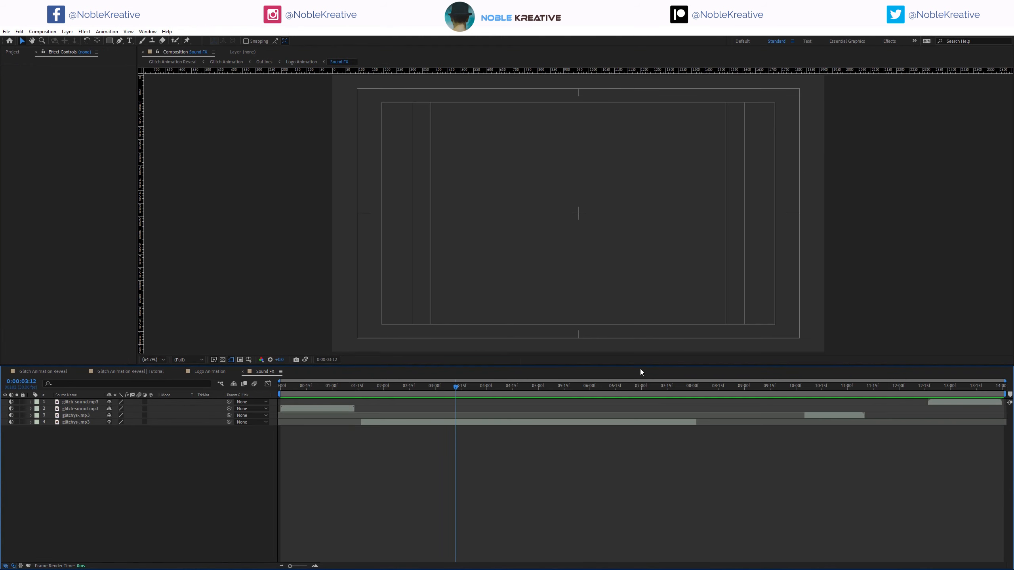
left_click_drag(643, 386, 404, 420)
left_click(243, 372)
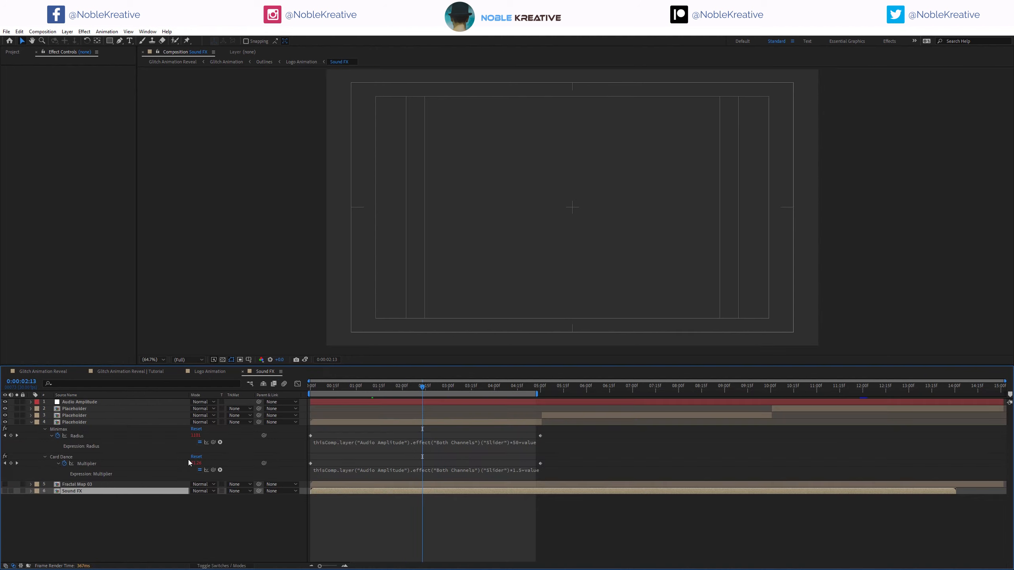
- Examine the Audio Amplitude layer's keyframes and the Convert Audio to Keyframes option for the Sound FX layer
left_click(99, 404)
key("u")
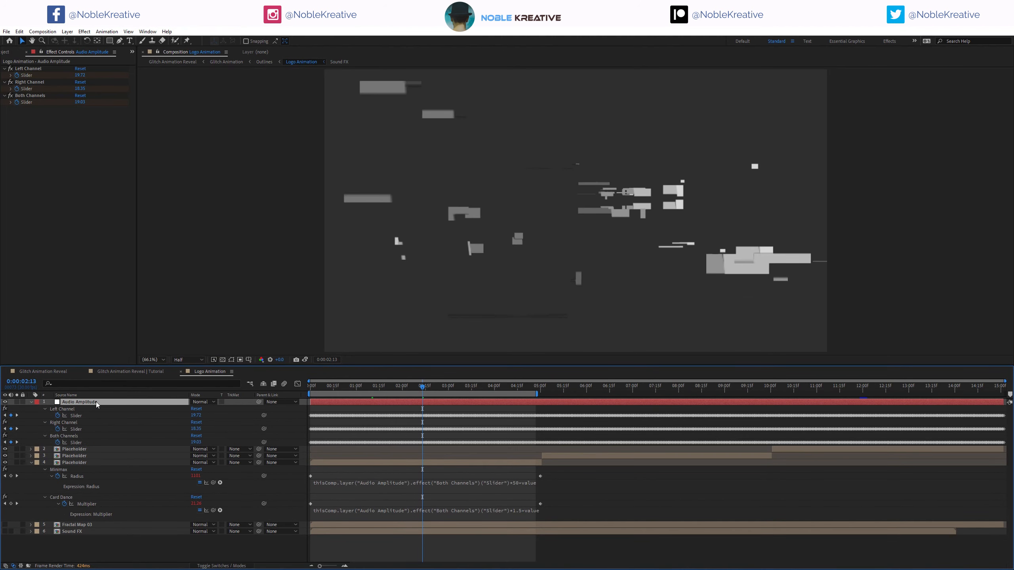
key("u")
right_click(106, 491)
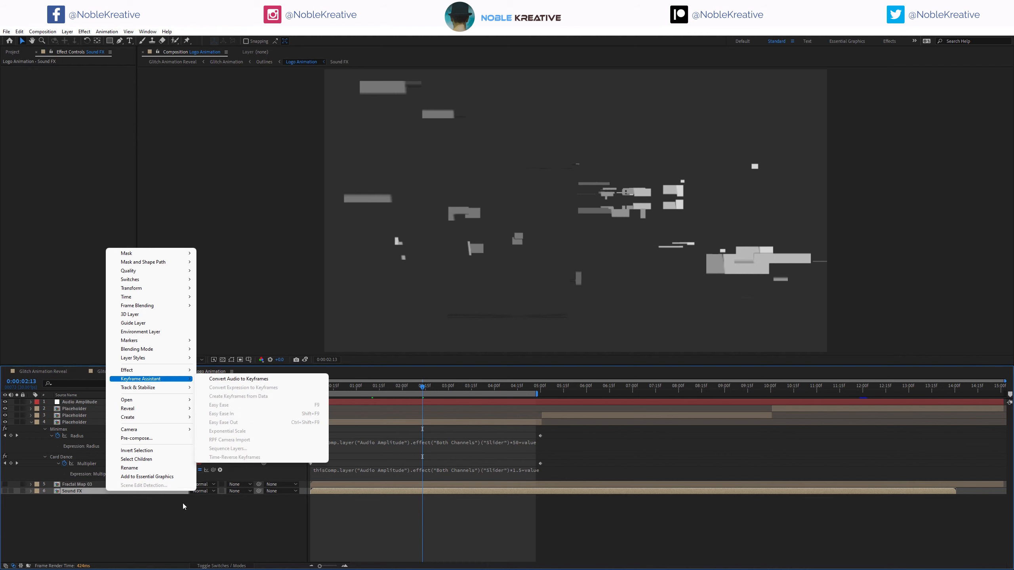
left_click(170, 517)
- Examine the audio-driven Minimax Radius expression on the first Placeholder segment and scrub through its glitch animation
left_click(89, 422)
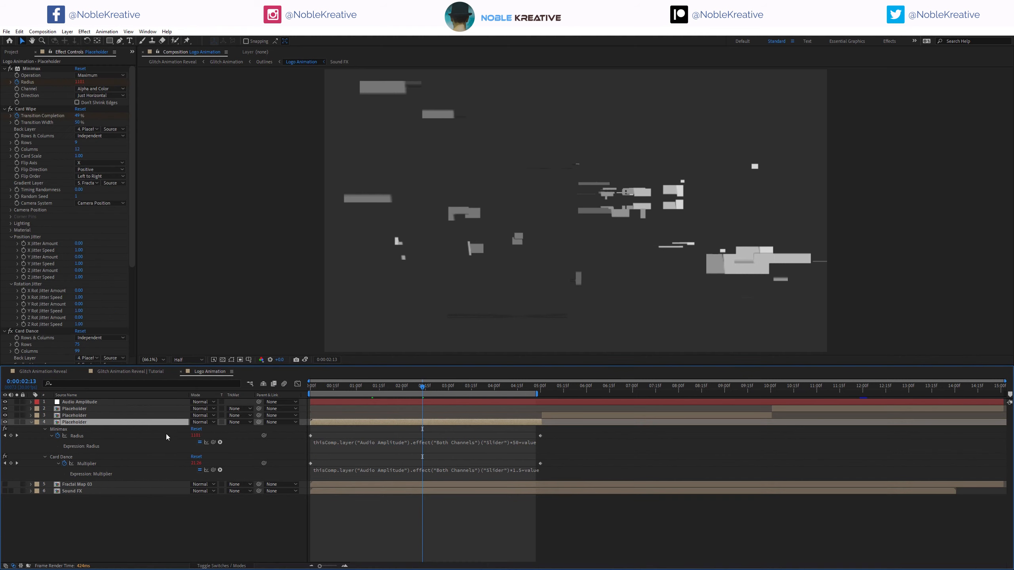
left_click(411, 445)
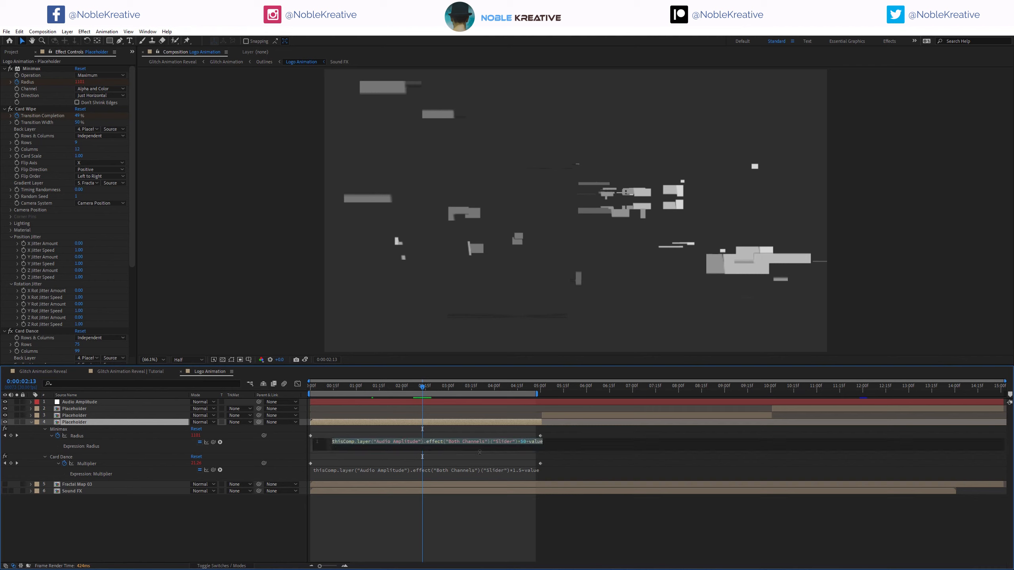
left_click(319, 397)
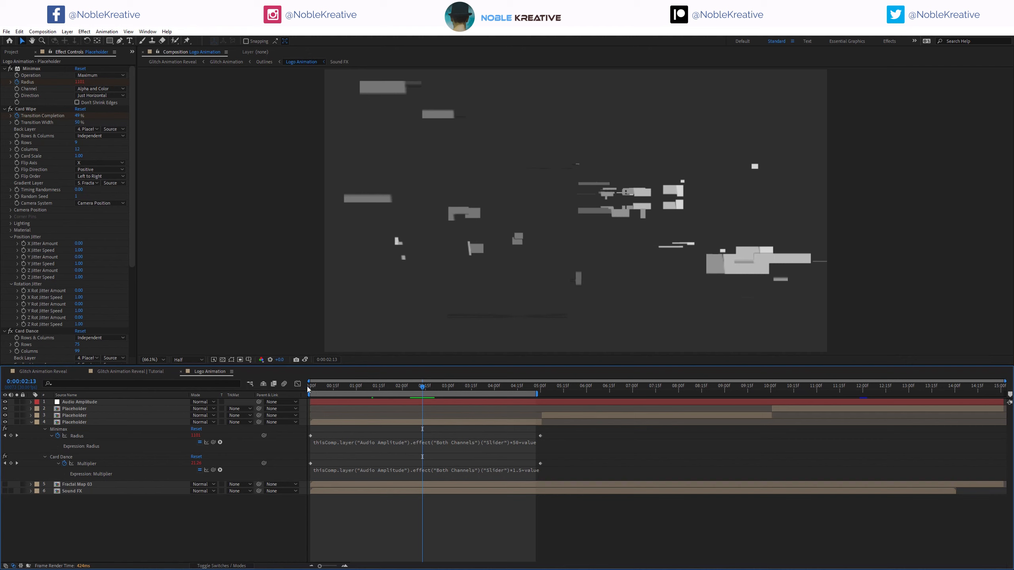
left_click_drag(309, 387, 388, 388)
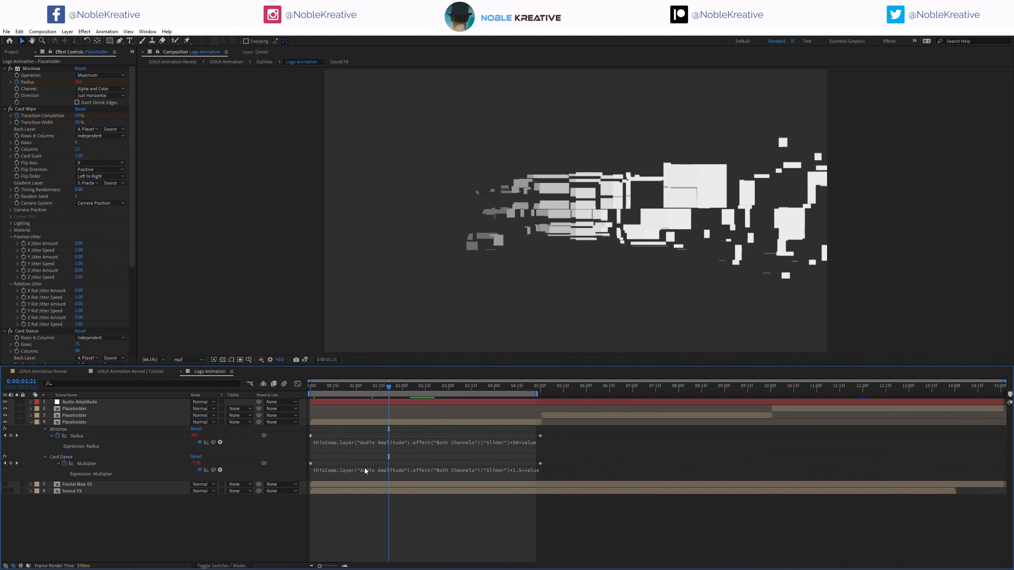
left_click(509, 444)
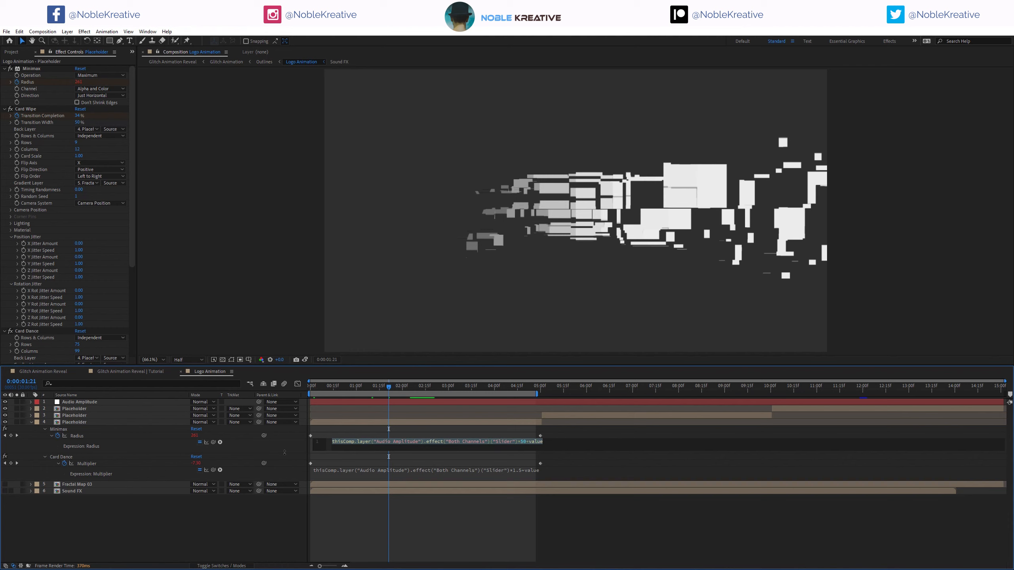
left_click(452, 389)
left_click_drag(452, 389, 474, 388)
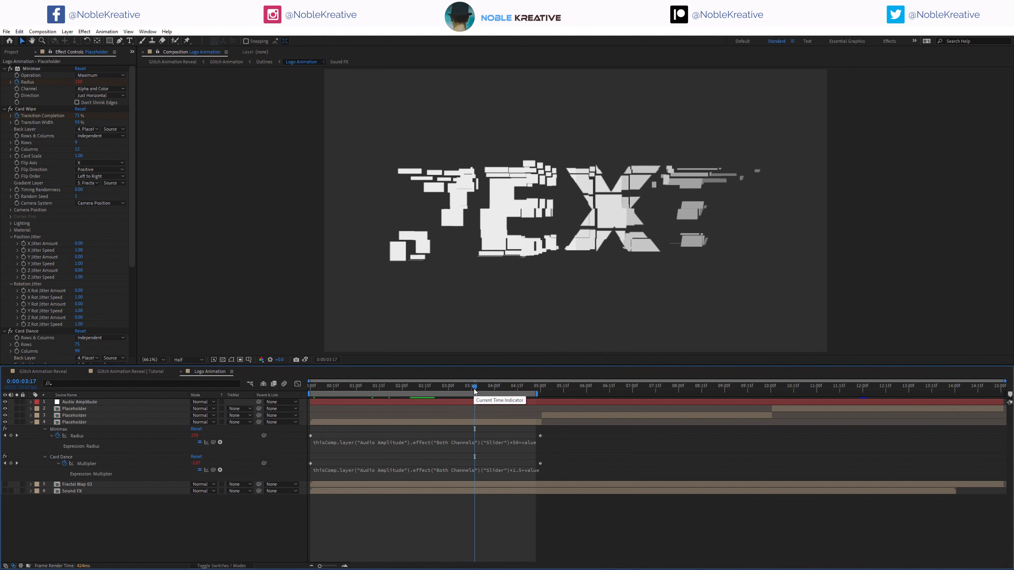
- Select the middle Placeholder segment and scrub across the five-second point where it takes over
left_click(563, 417)
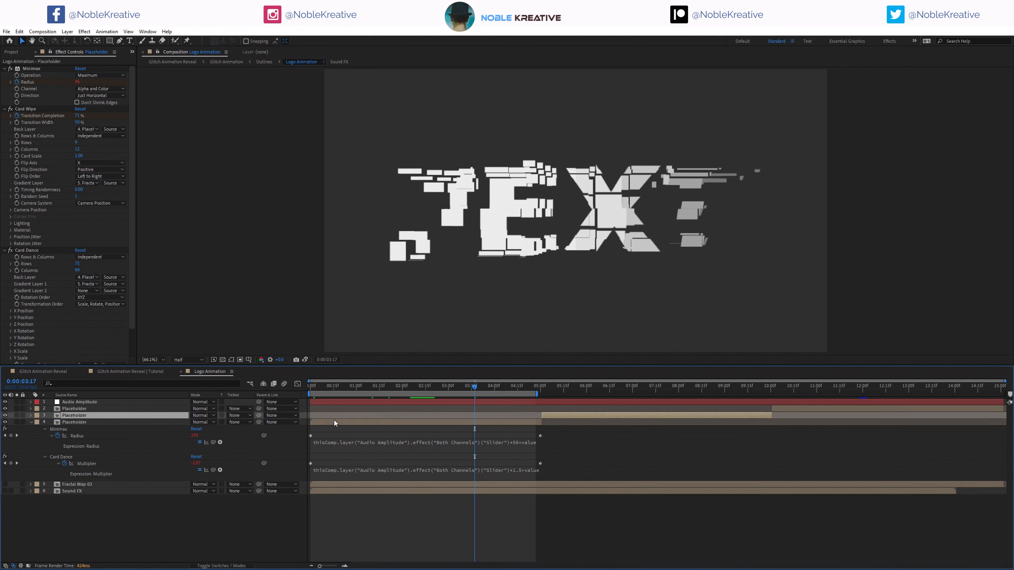
key("ctrl+Down")
left_click(565, 418)
left_click_drag(523, 387, 552, 389)
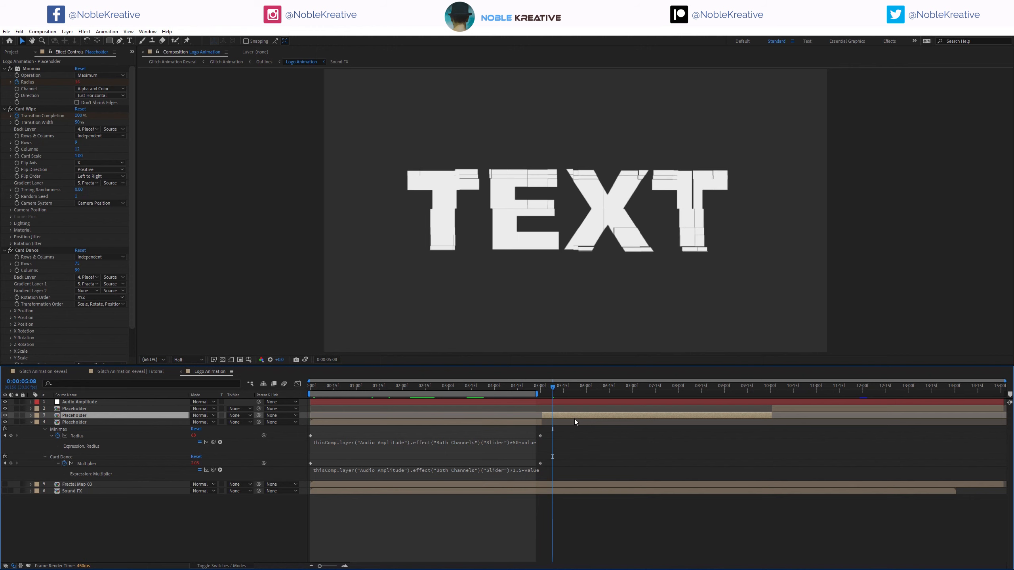
- Reveal the middle Placeholder segment's expressions, examine the multiplier in its Minimax Radius expression, and scrub through its subtler glitch
key("e")
key("e")
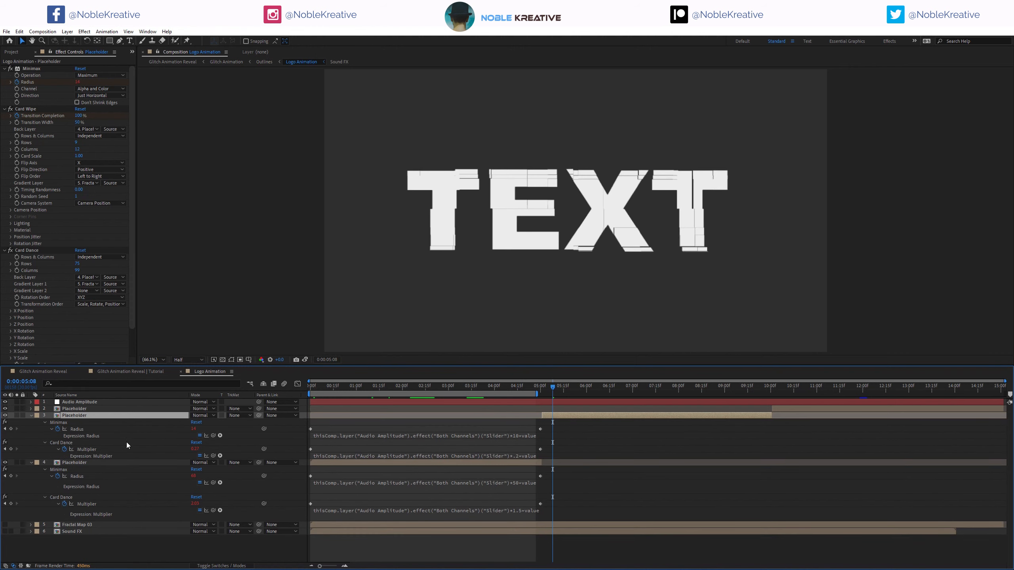
left_click(536, 435)
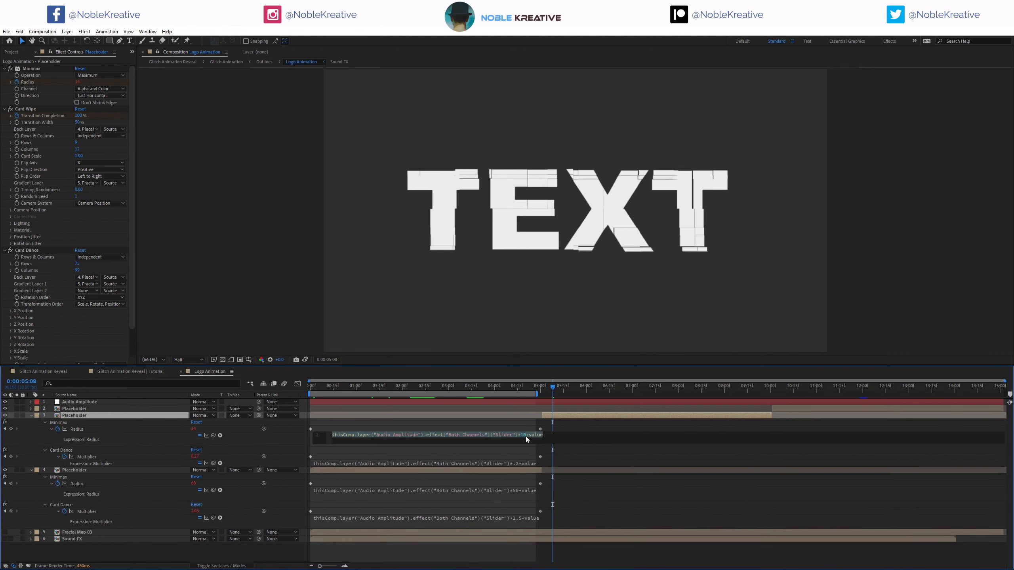
left_click(523, 436)
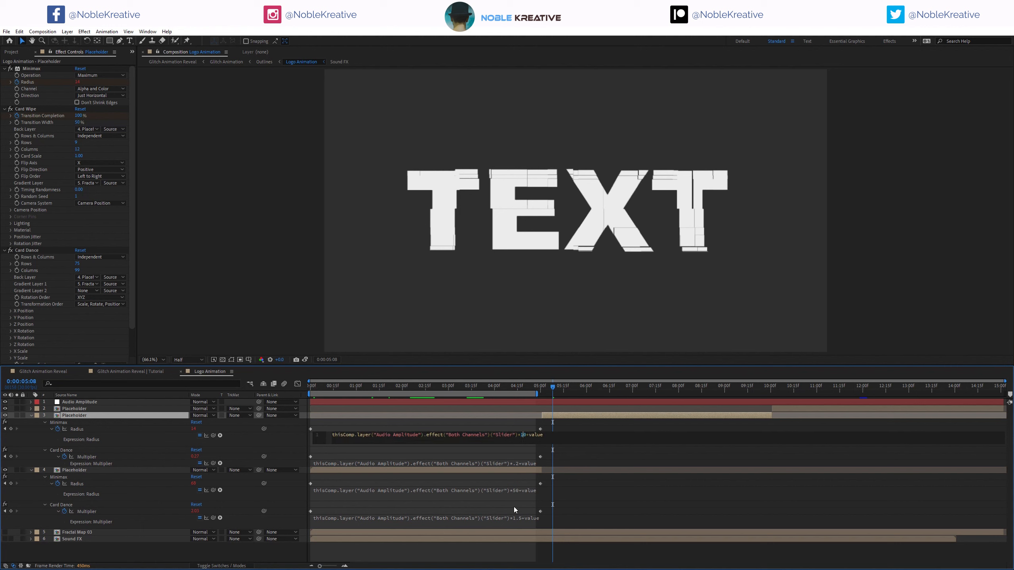
left_click_drag(599, 387, 660, 387)
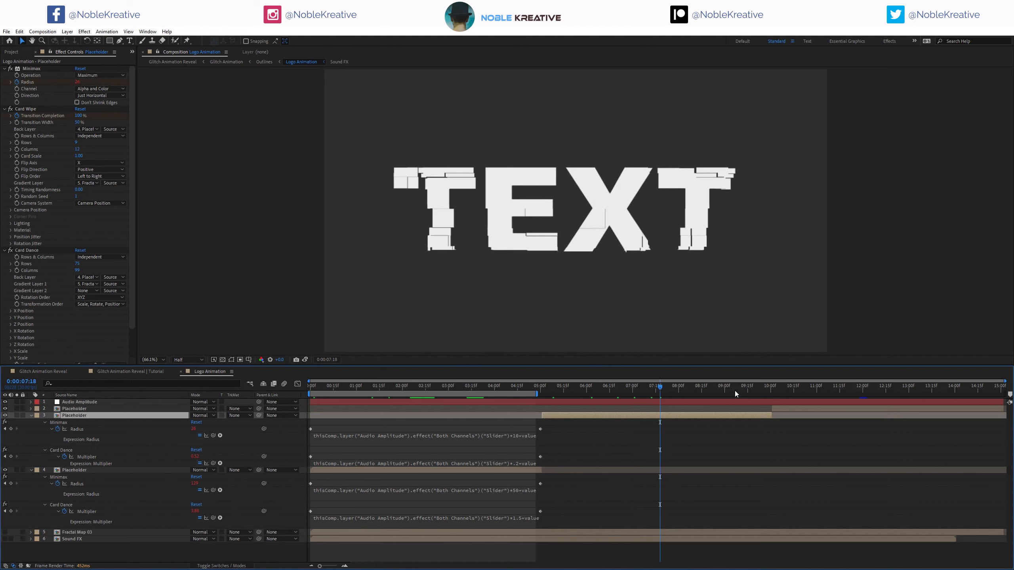
- Go to the ten-second mark, reveal the last Placeholder segment's animated properties, and compare its expressions with those of the other two segments
left_click_drag(736, 391, 773, 389)
left_click(788, 409)
key("u")
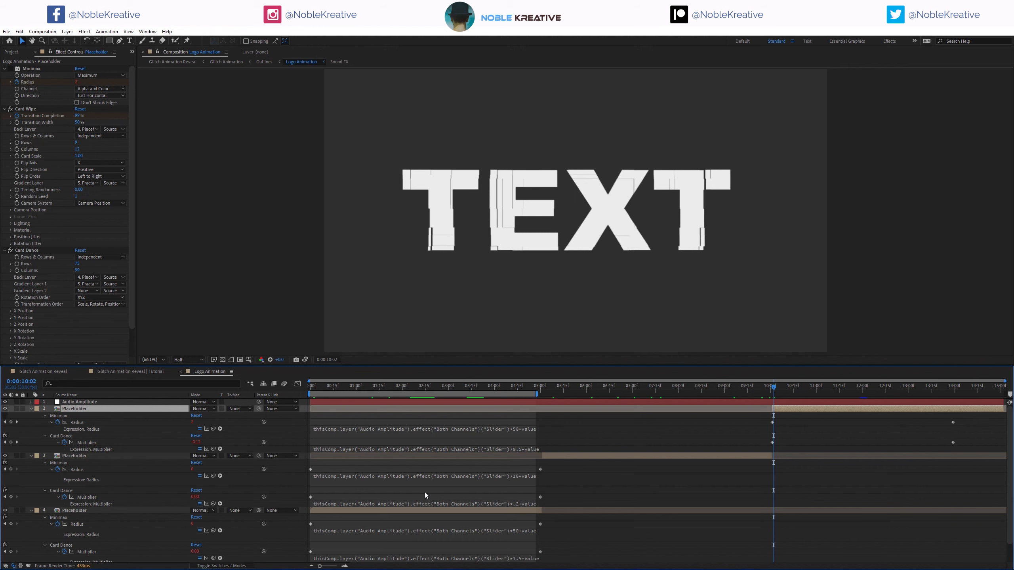
scroll(425, 495, "down", 3)
scroll(550, 492, "up", 3)
scroll(535, 519, "down", 3)
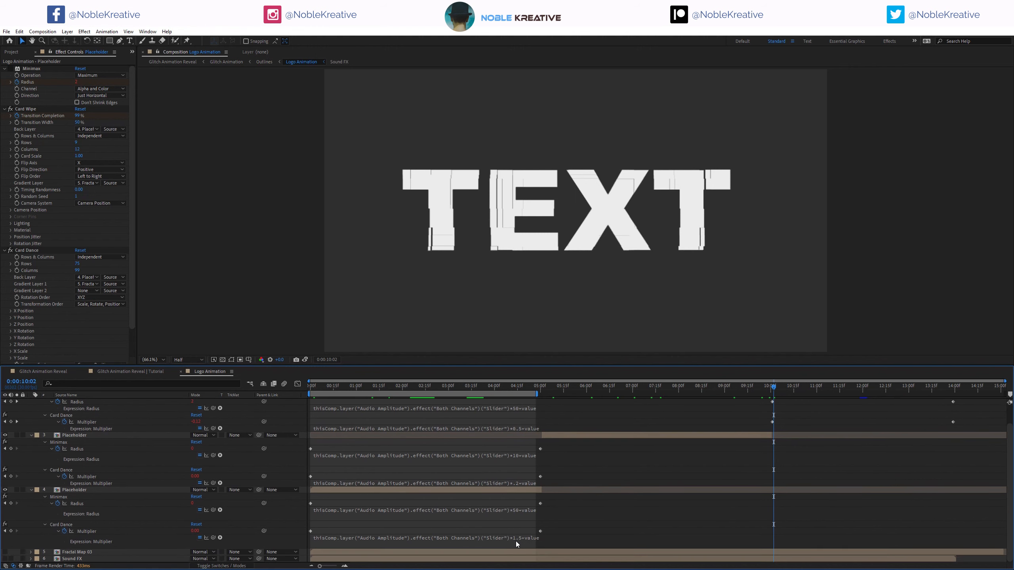
scroll(506, 509, "up", 3)
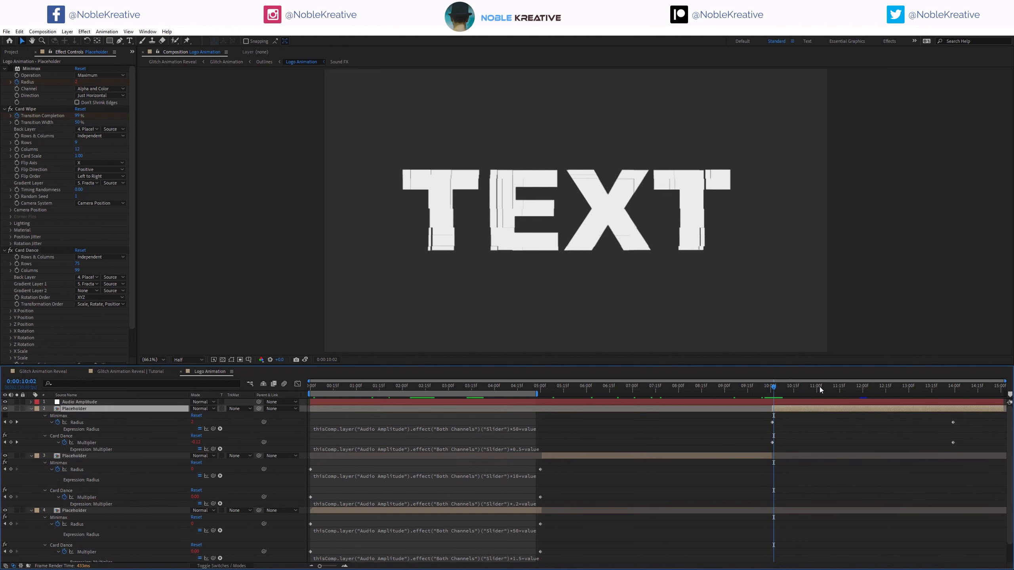
- Preview the last Placeholder segment's glitch-out from its first keyframes at ten seconds to just before its final keyframes
key("space")
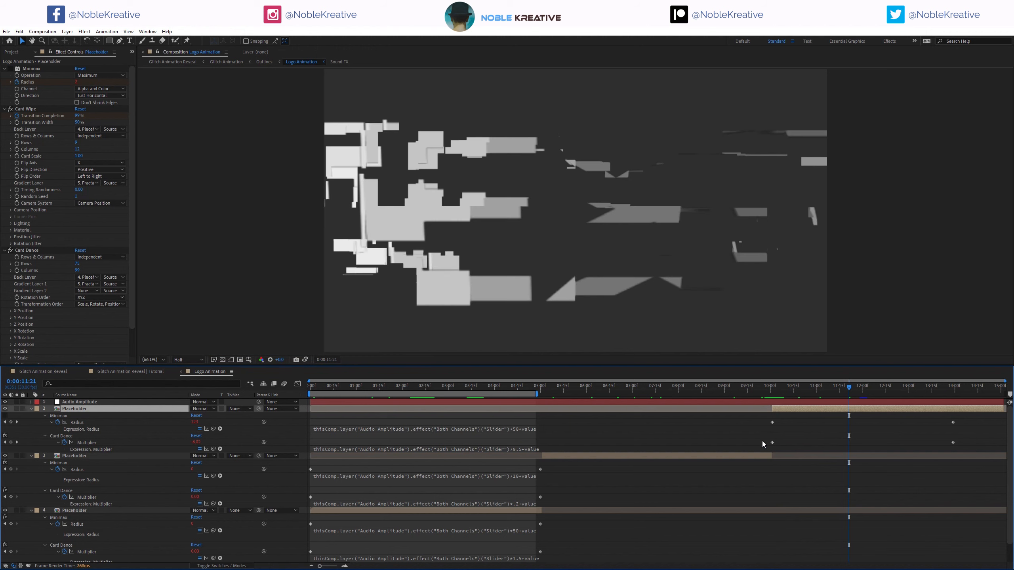
left_click(773, 389)
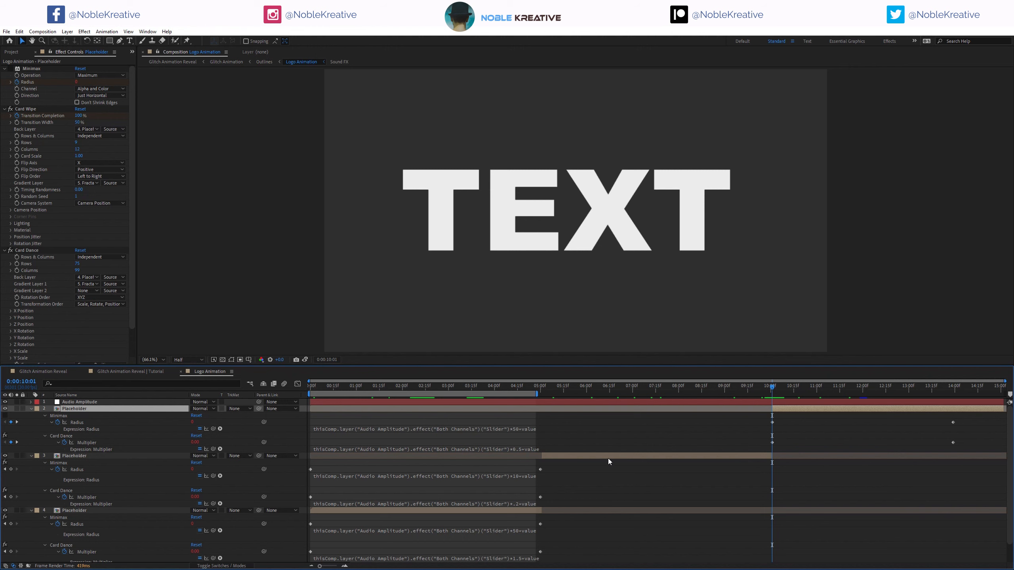
scroll(310, 488, "down", 2)
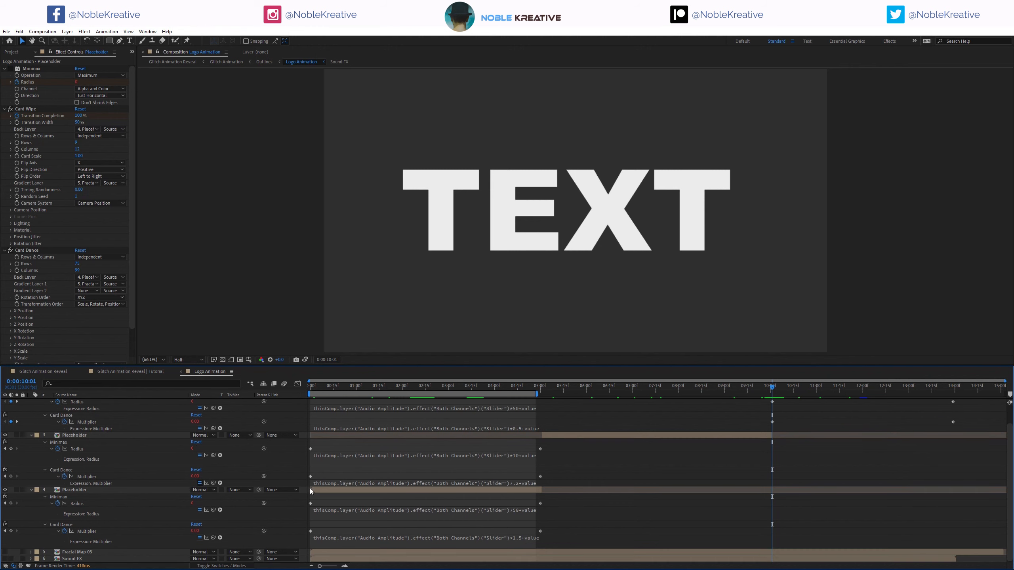
scroll(767, 465, "up", 2)
mouse_move(941, 391)
left_mouse_down()
mouse_move(954, 391)
mouse_move(932, 390)
mouse_move(950, 389)
left_mouse_up()
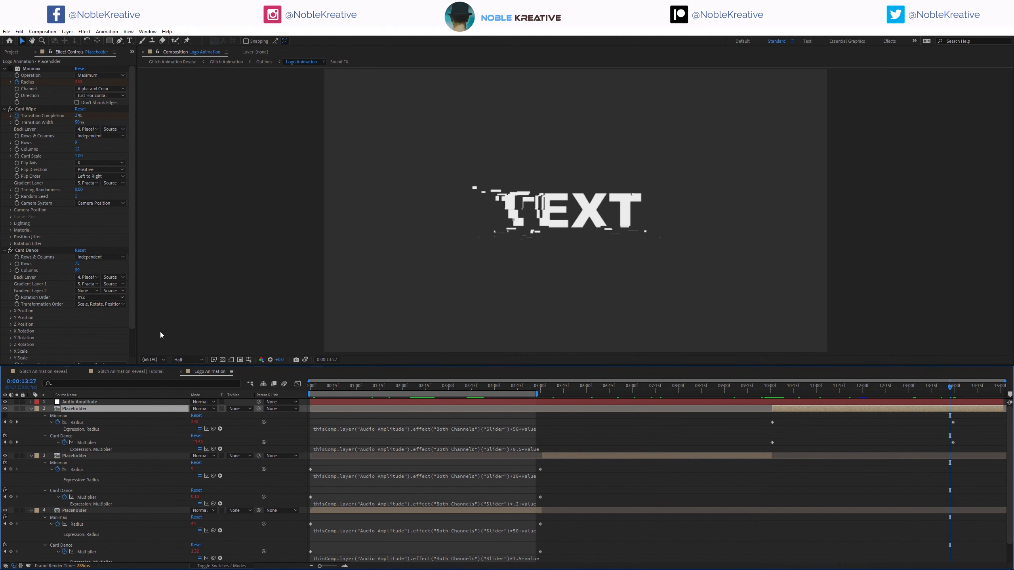
- Check the Card Dance Gradient Layer 1 source on the last Placeholder and view the scattered text around 11 seconds
left_click(87, 285)
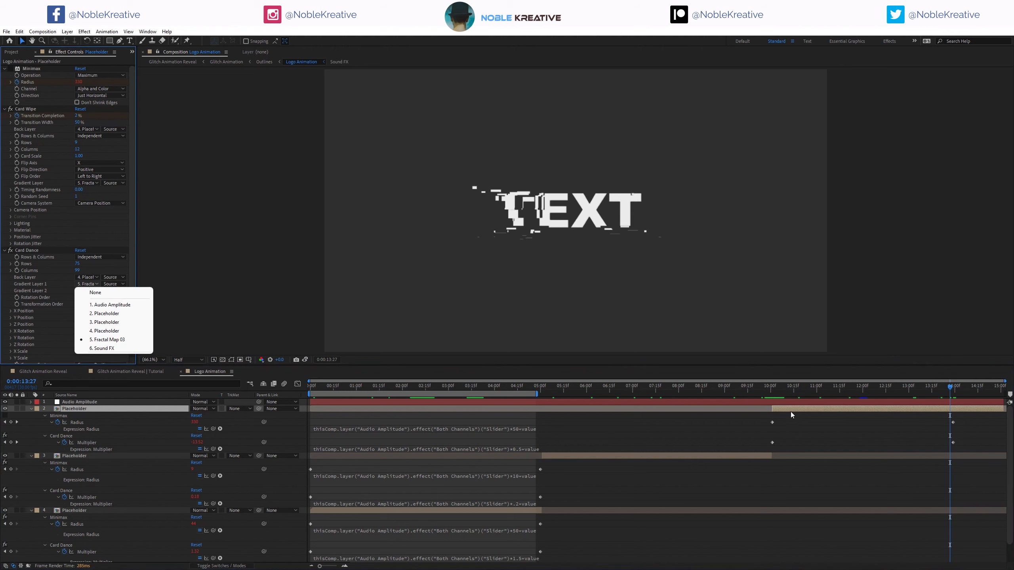
left_click(849, 389)
left_click(841, 388)
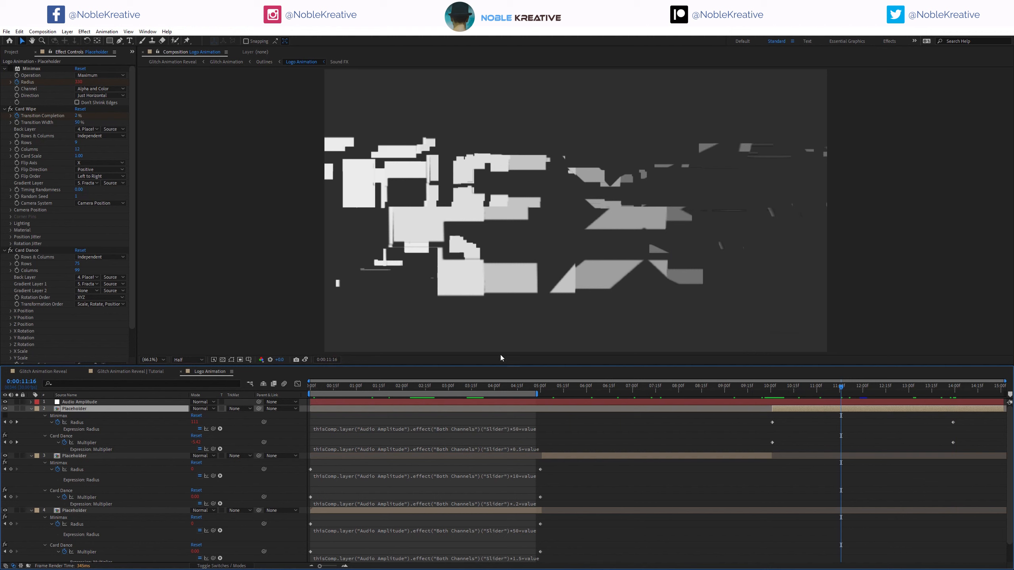
scroll(410, 433, "down", 1)
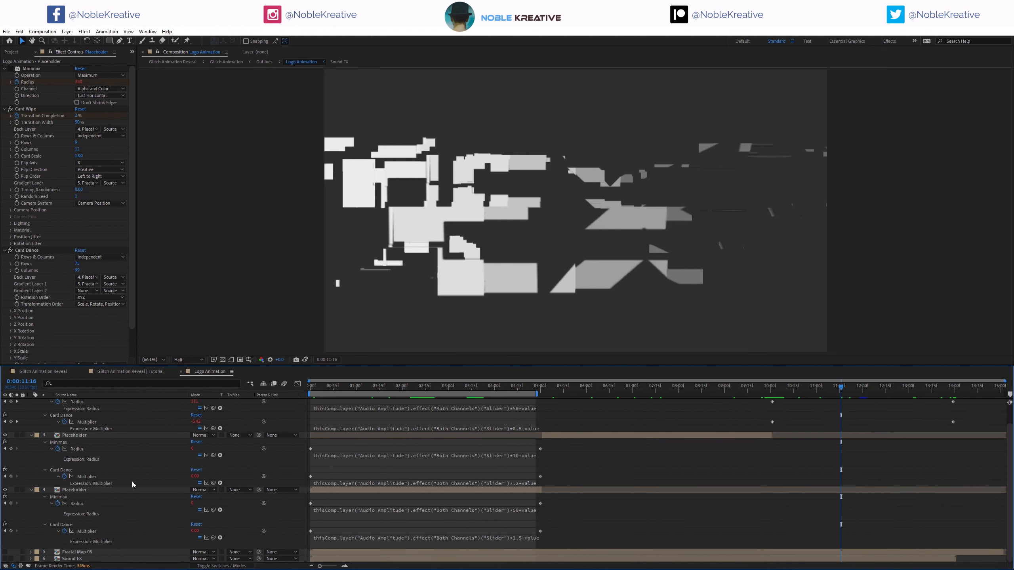
scroll(129, 474, "up", 1)
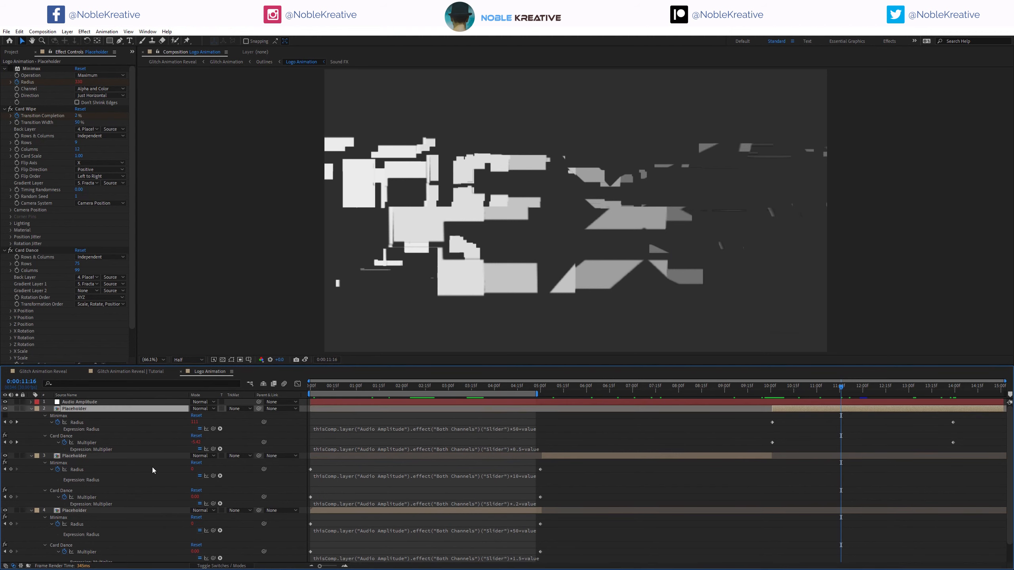
- Go to the Outlines composition and compare the effects of the Edges and Edges 2 layers near the ten-second split
key("Tab")
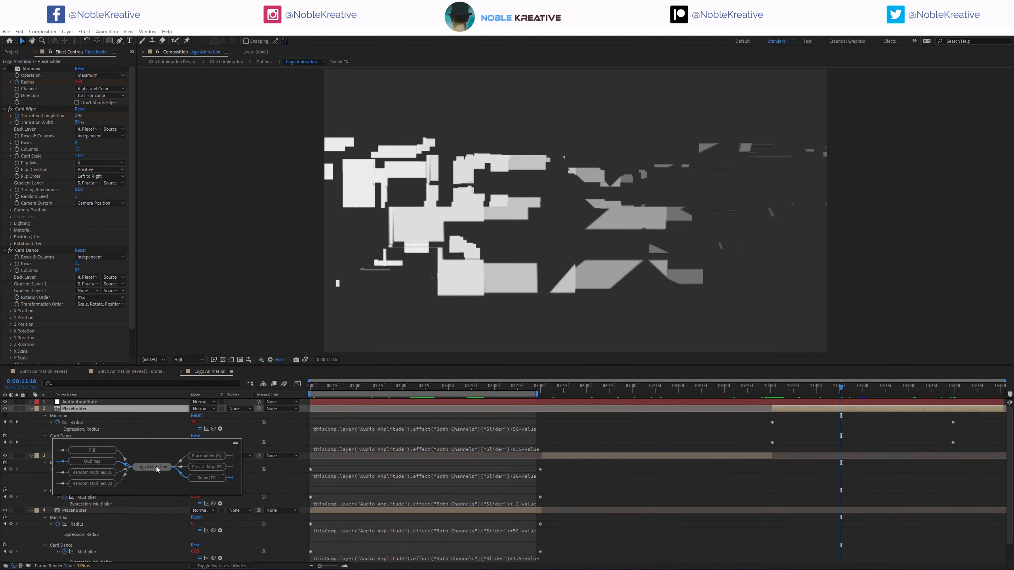
left_click(100, 462)
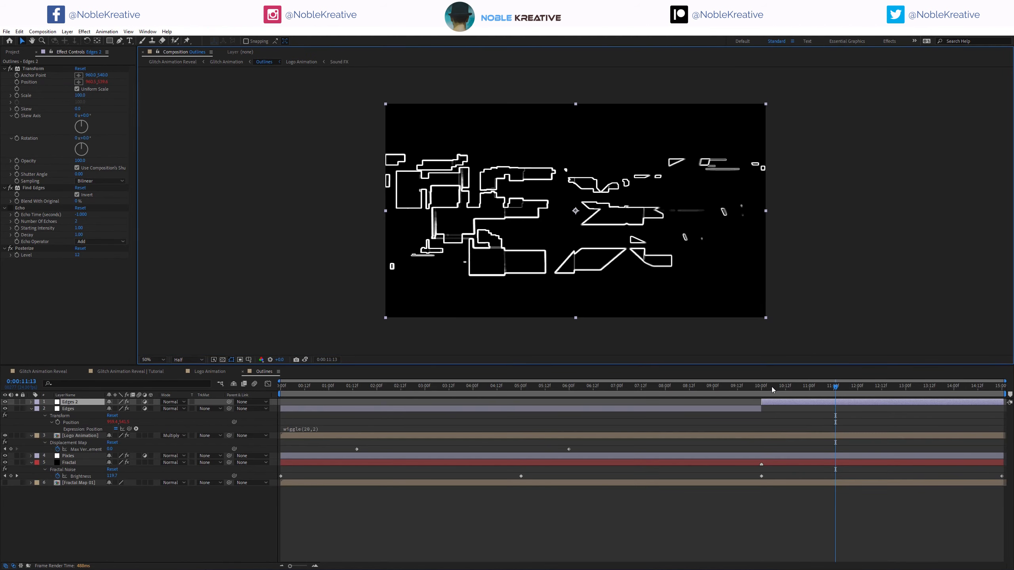
left_click(771, 387)
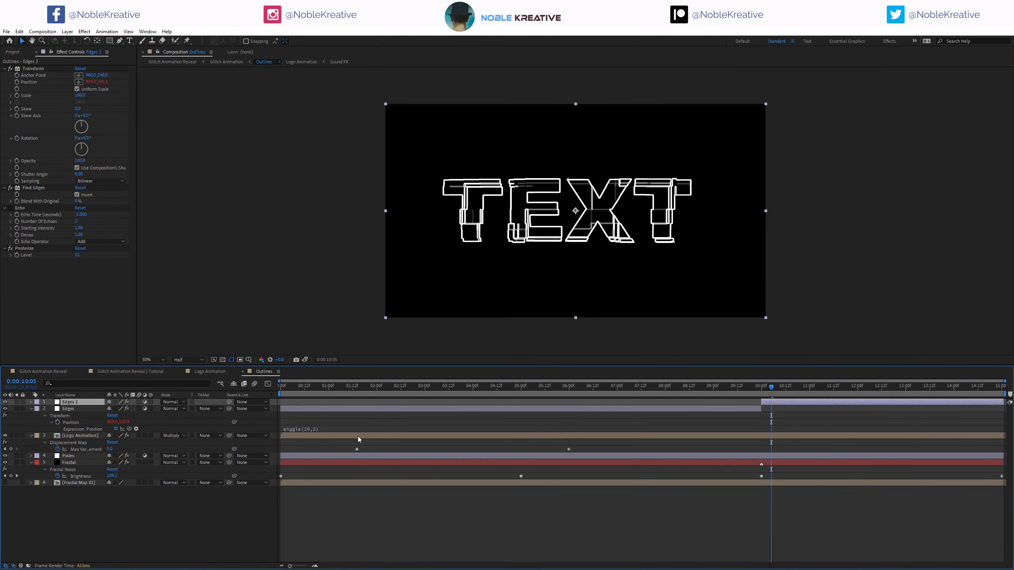
left_click(521, 410)
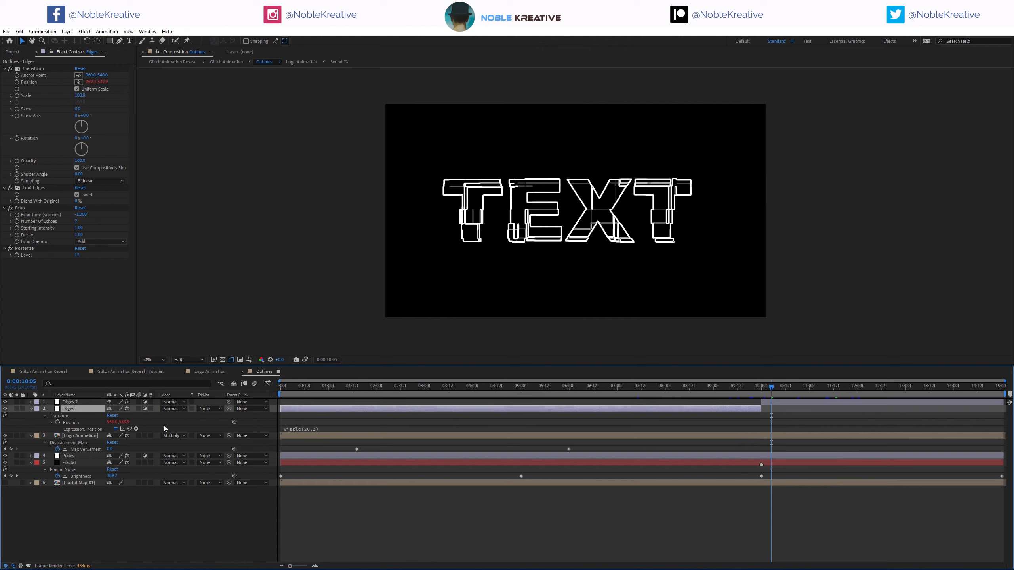
left_click(71, 402)
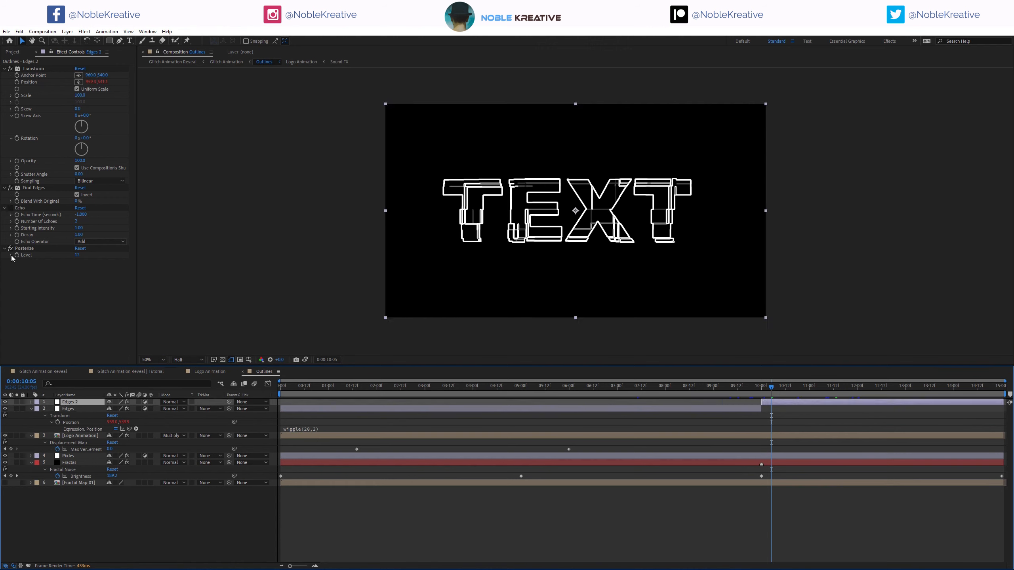
- Turn the Echo effect on Edges 2 on and off again to compare the outlines, and view a frame past 12 seconds
left_click(10, 207)
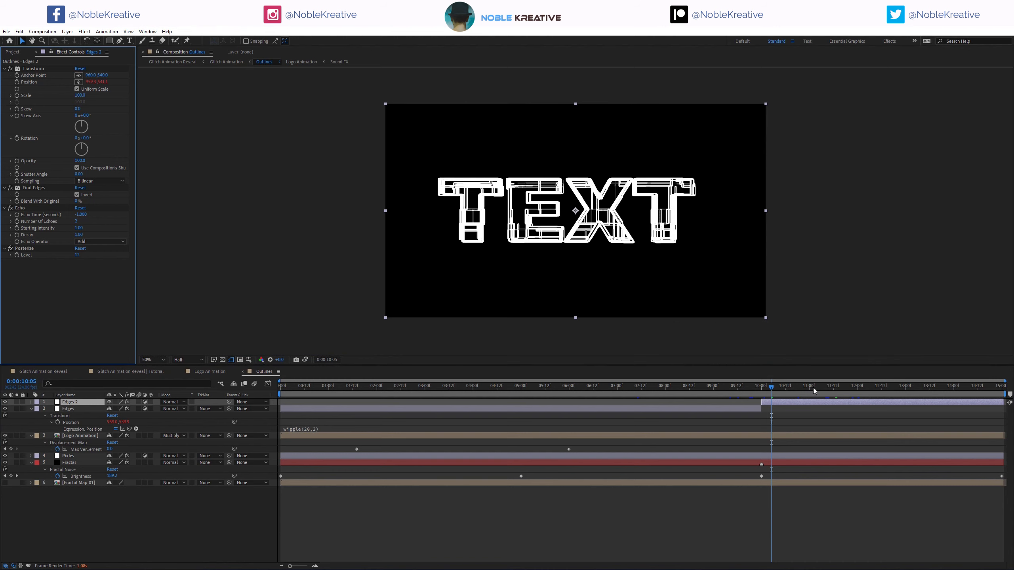
left_click_drag(813, 387, 833, 386)
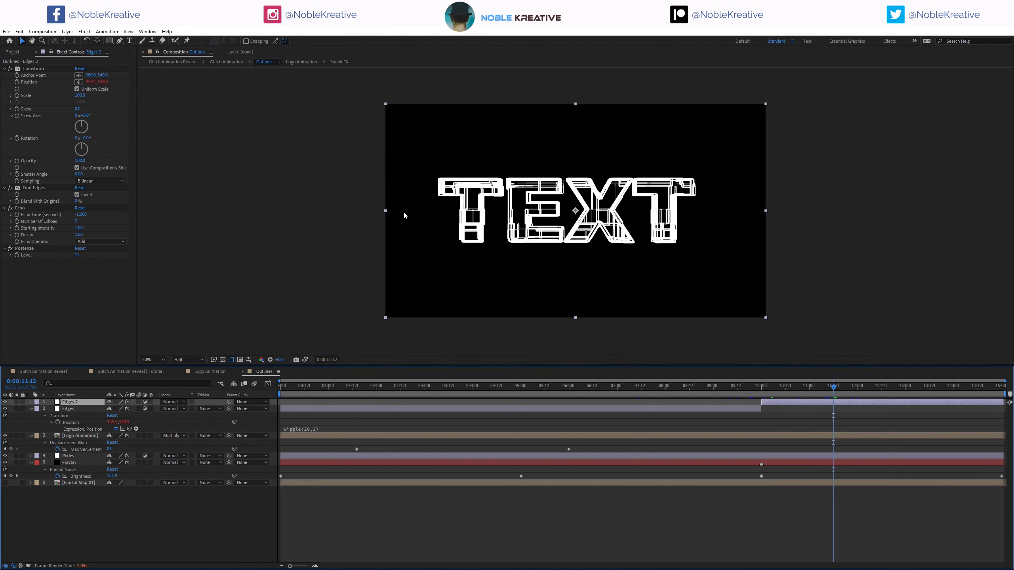
left_click(10, 207)
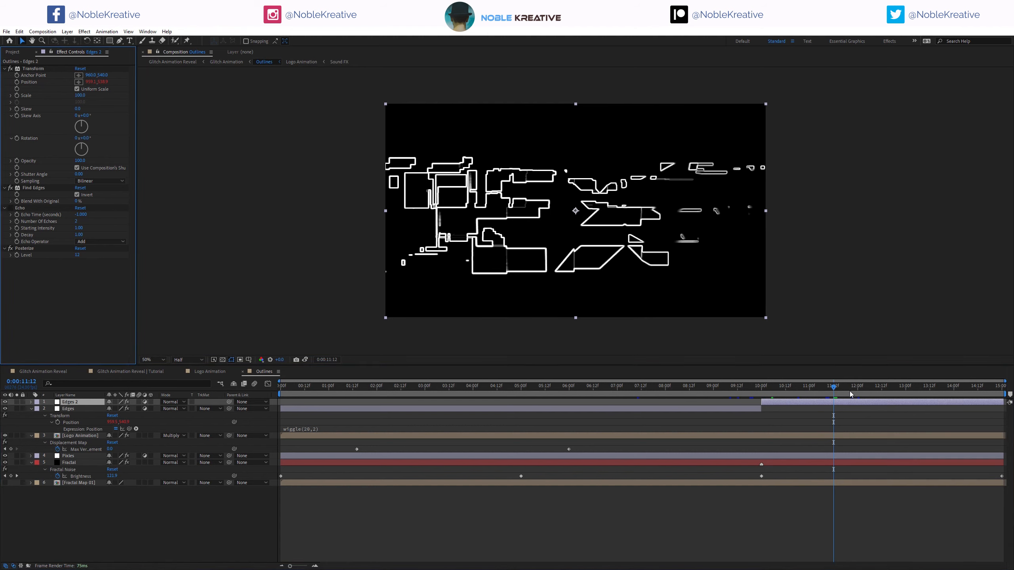
left_click(877, 387)
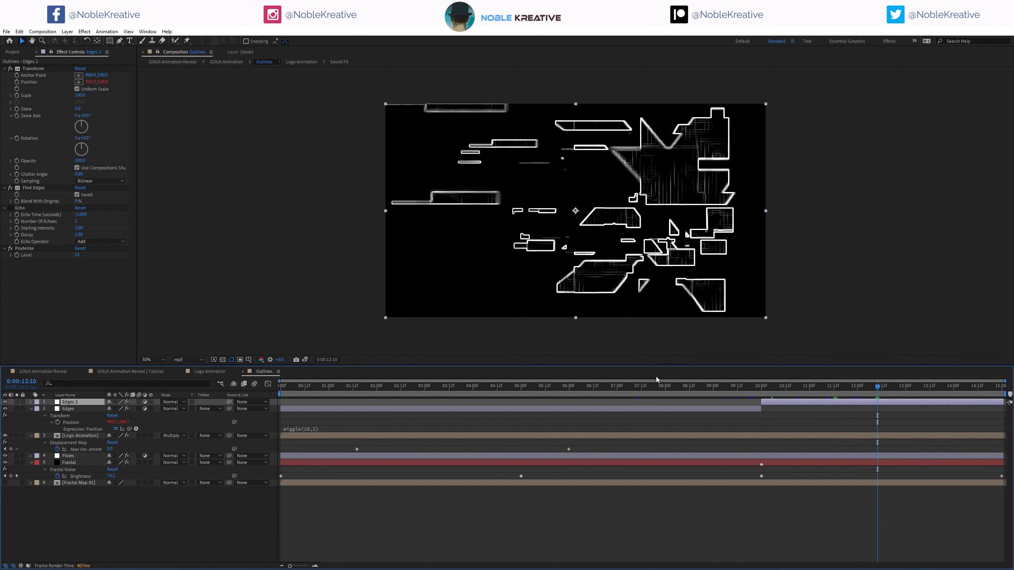
- Check the Displacement Map effect on the Logo Animation layer and return to the Glitch Animation Reveal composition
left_click(81, 436)
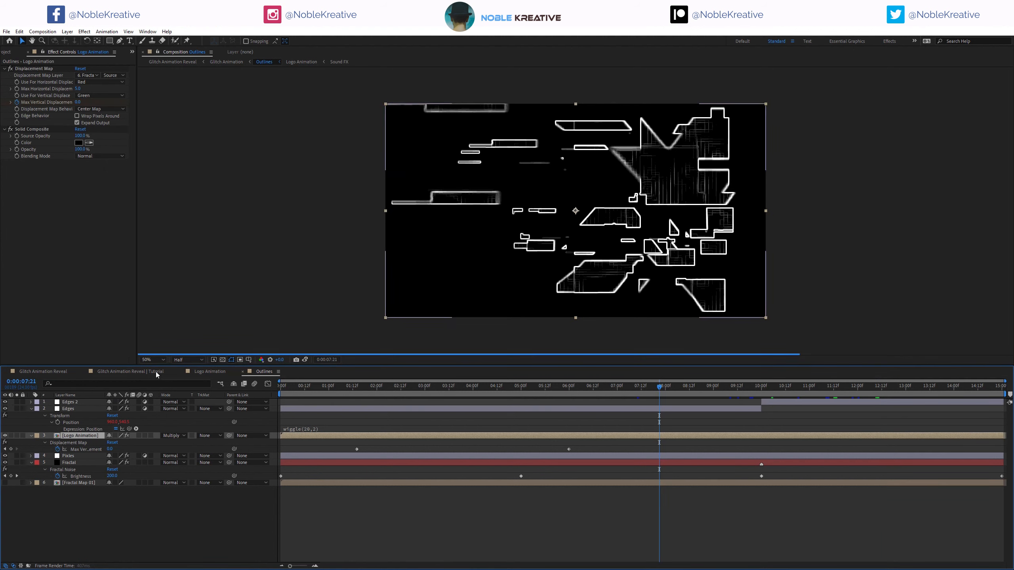
left_click(40, 373)
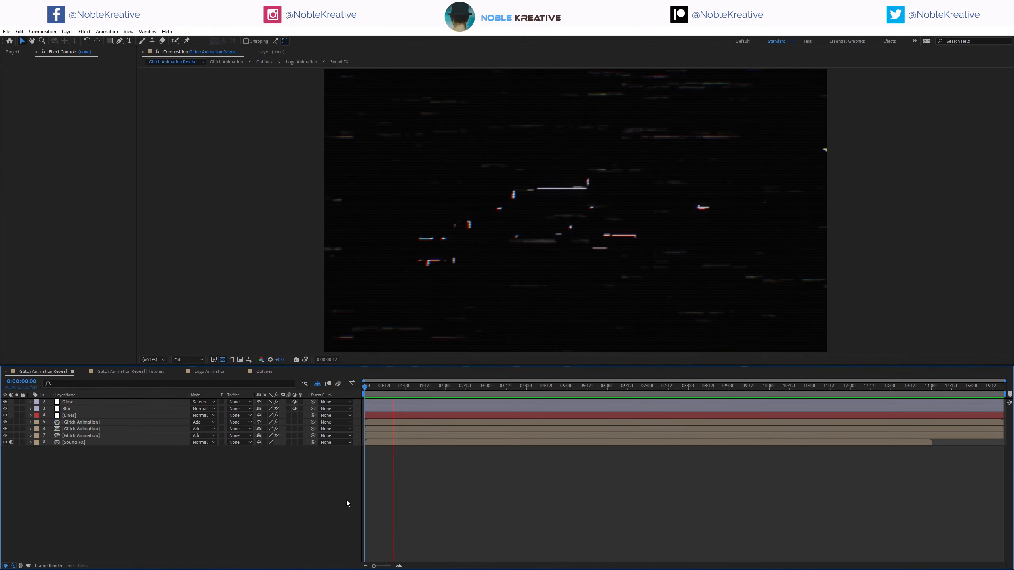